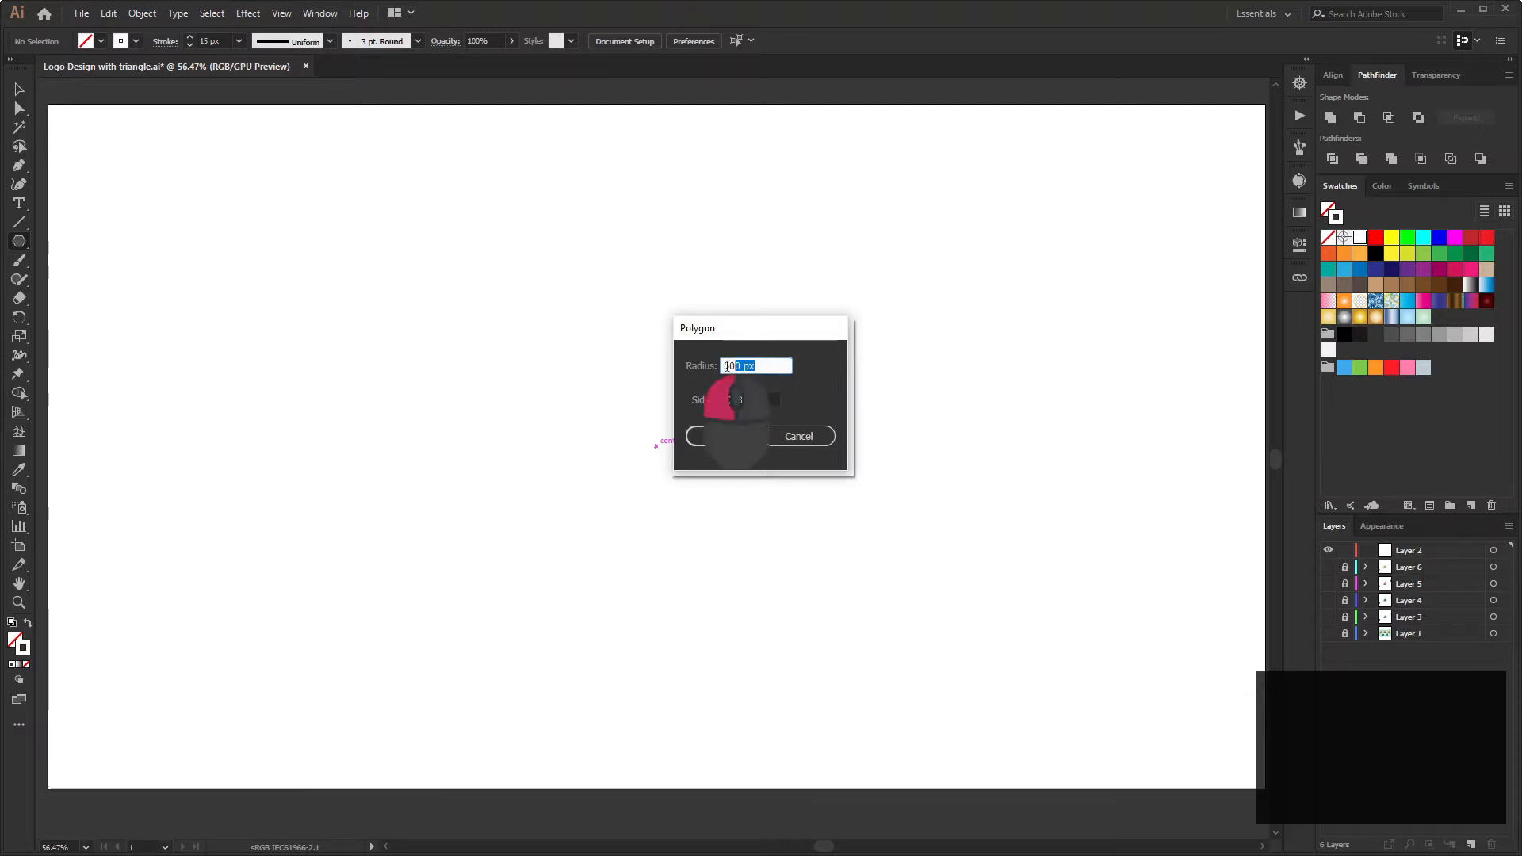
Create a three-sided polygon with a 500 px radius and centre it vertically on the artboard.
{"action": "left_click", "coordinate": [756, 400]}
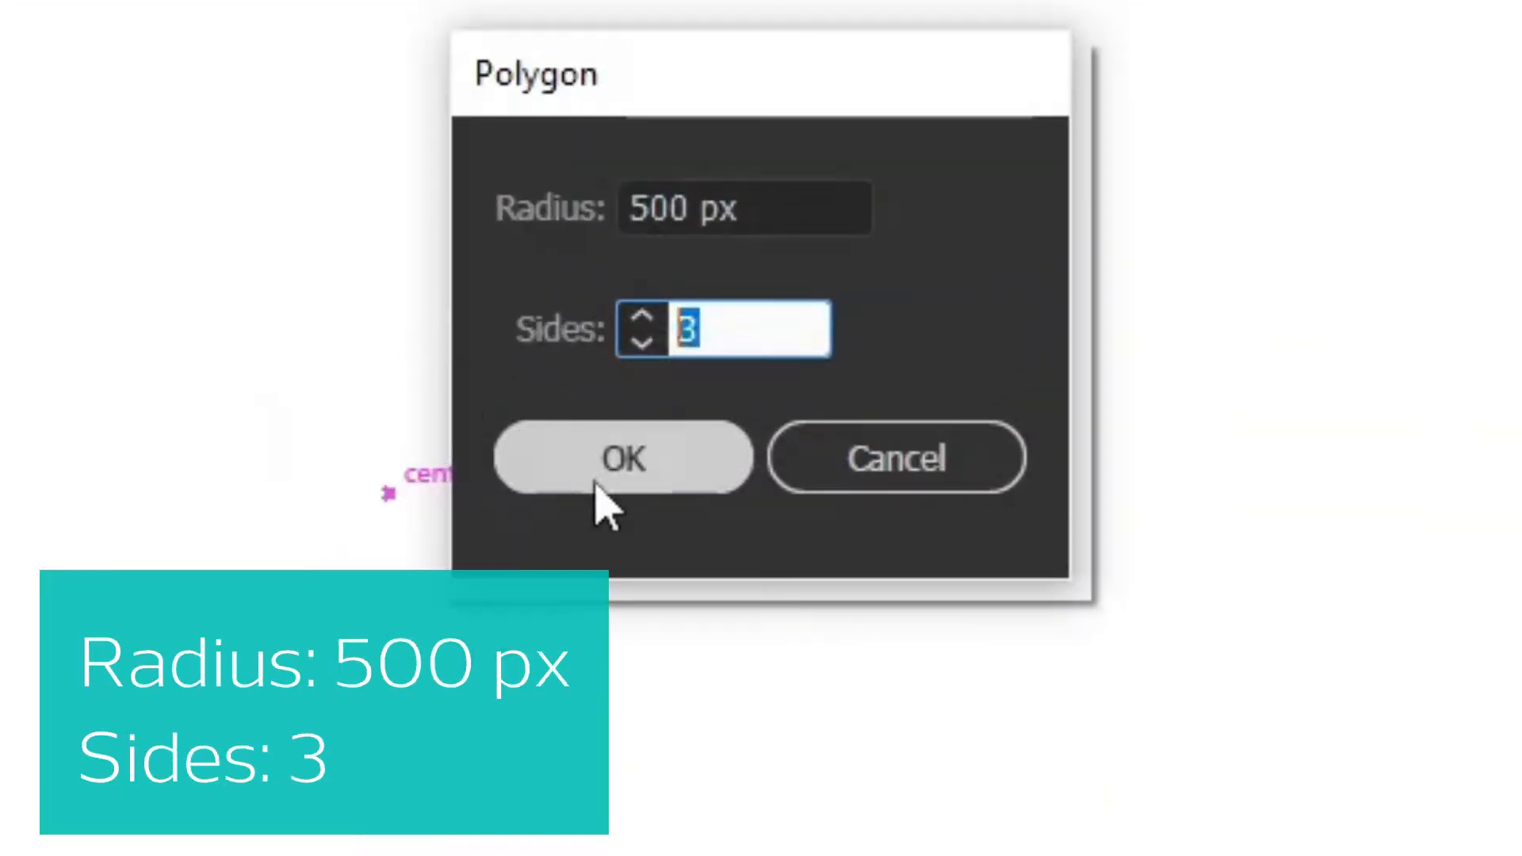
{"action": "left_click", "coordinate": [721, 436]}
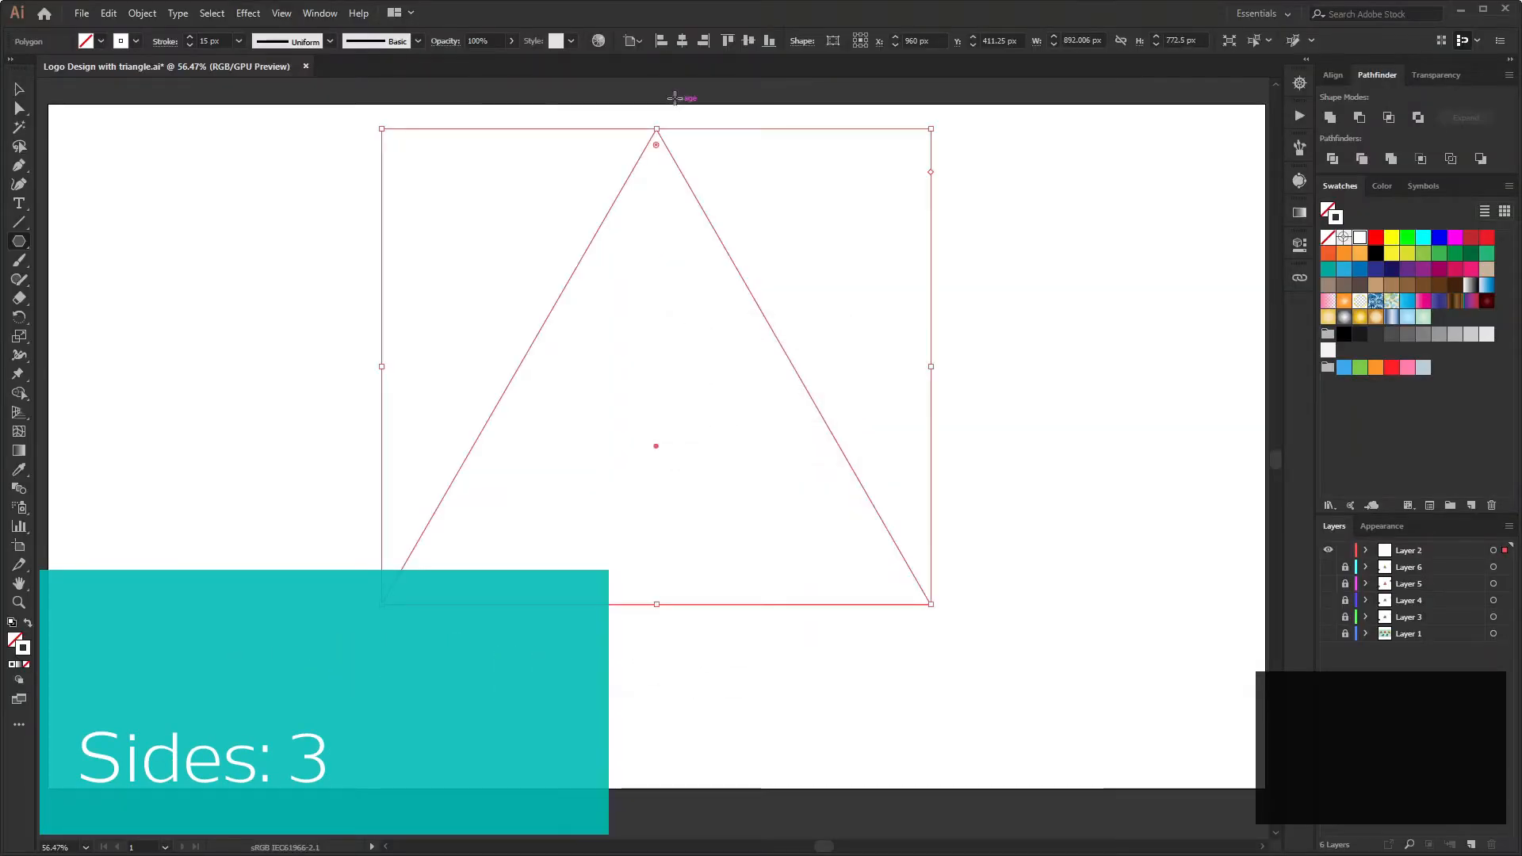
{"action": "left_click", "coordinate": [750, 41]}
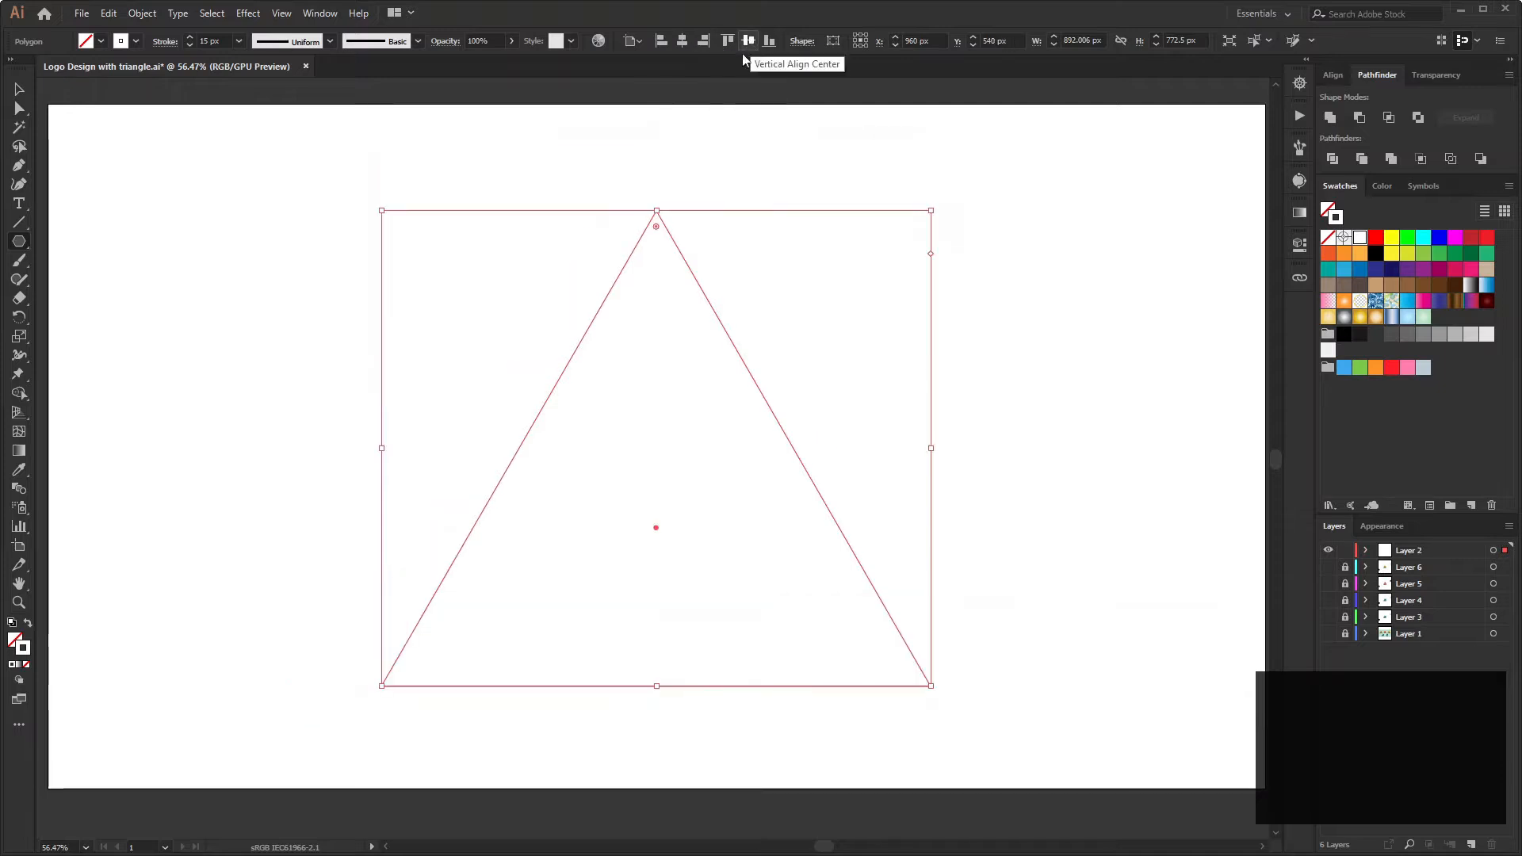
Fill the triangle with light orange and leave it without a stroke.
{"action": "left_click", "coordinate": [23, 91]}
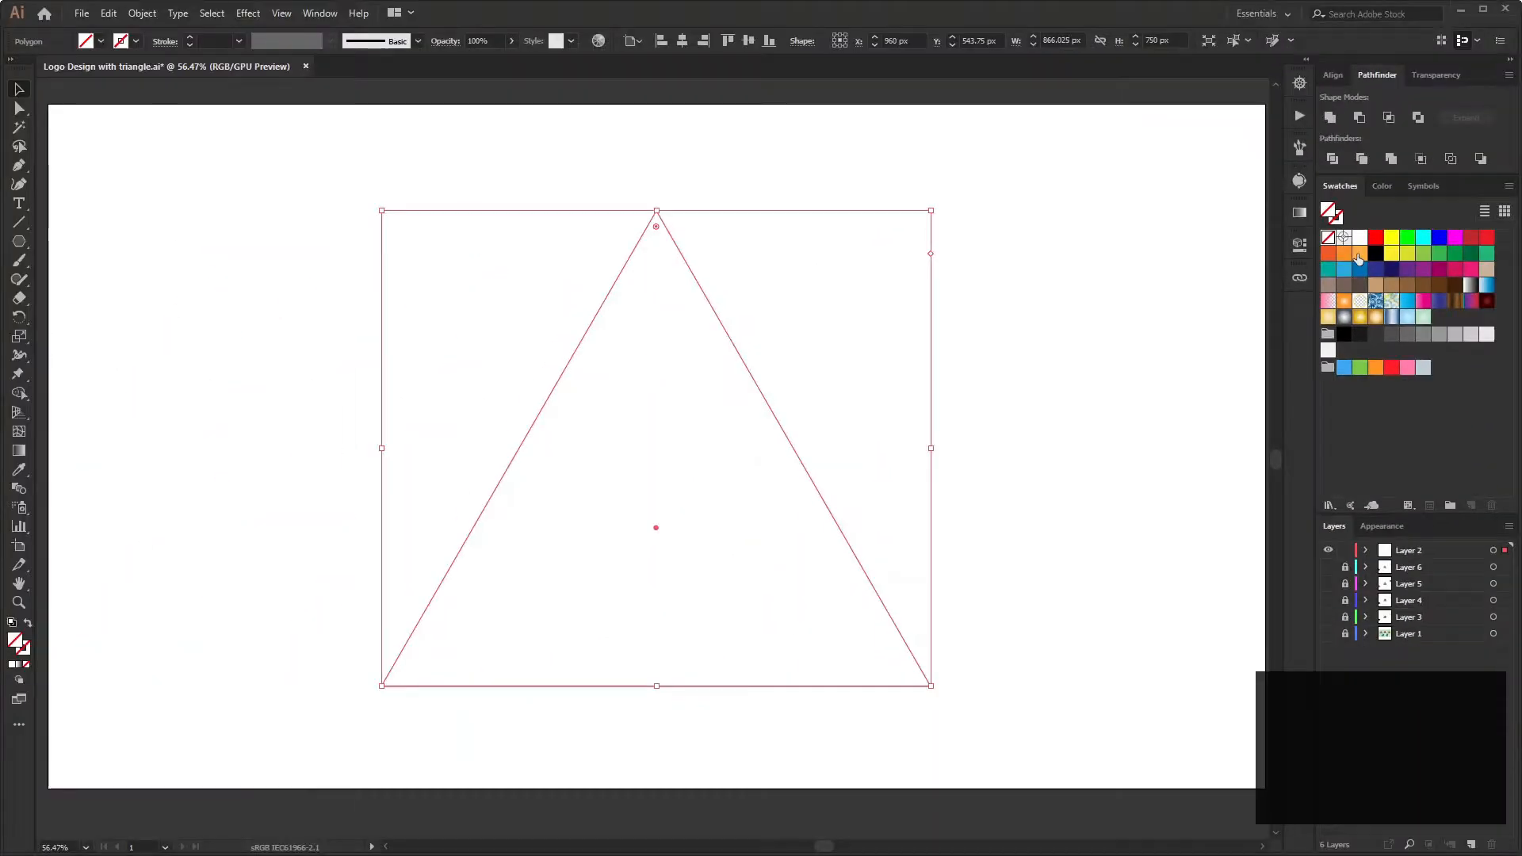
{"action": "left_click", "coordinate": [1227, 264]}
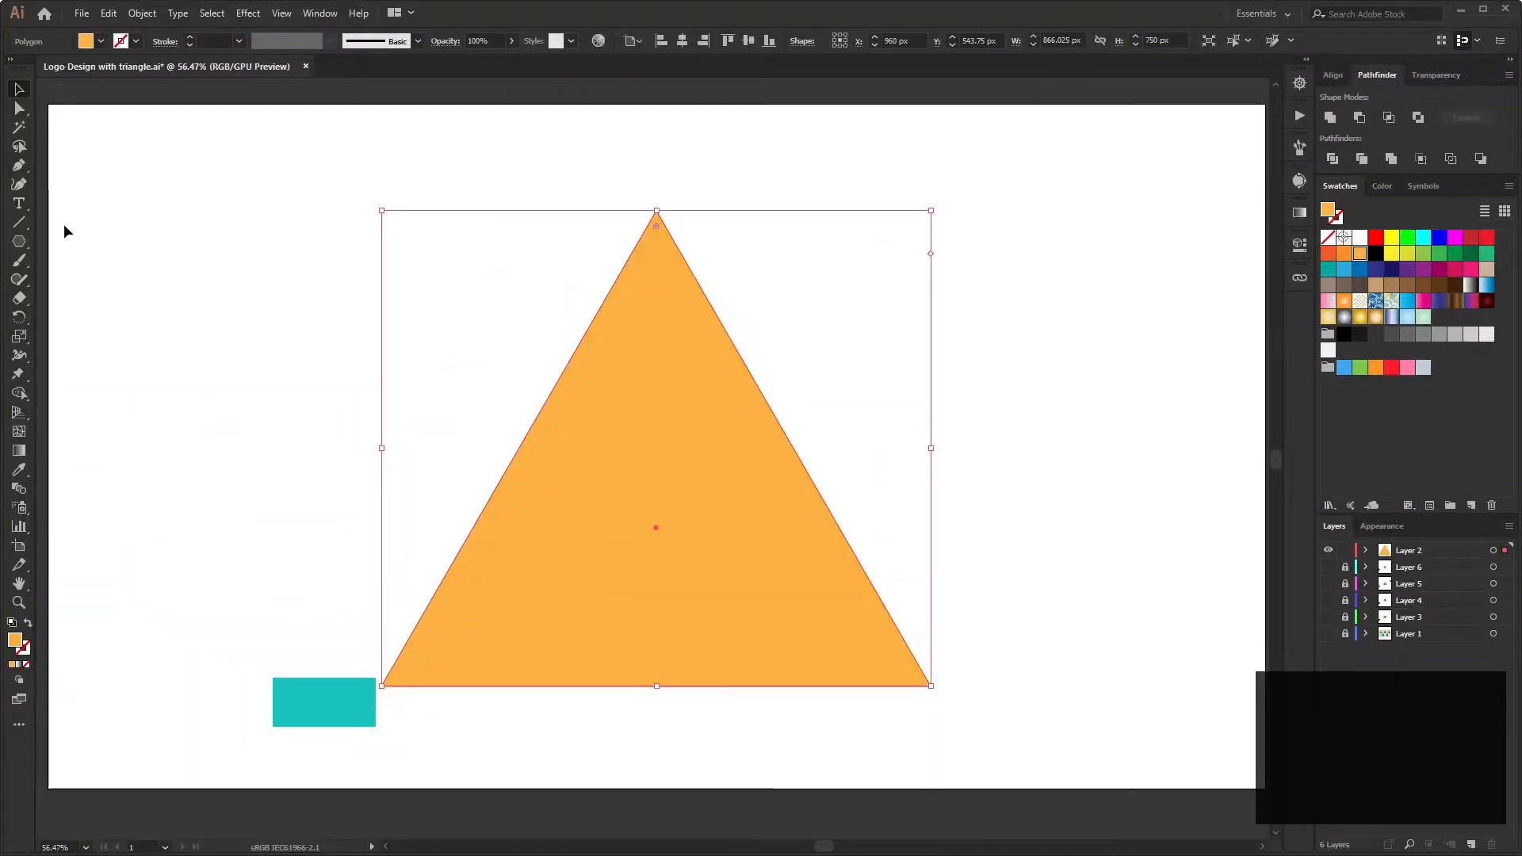
Draw an open inverted-V path inside the triangle with the Pen tool, apex at about X 966, Y 371 px and both ends below the base.
{"action": "left_click", "coordinate": [19, 165]}
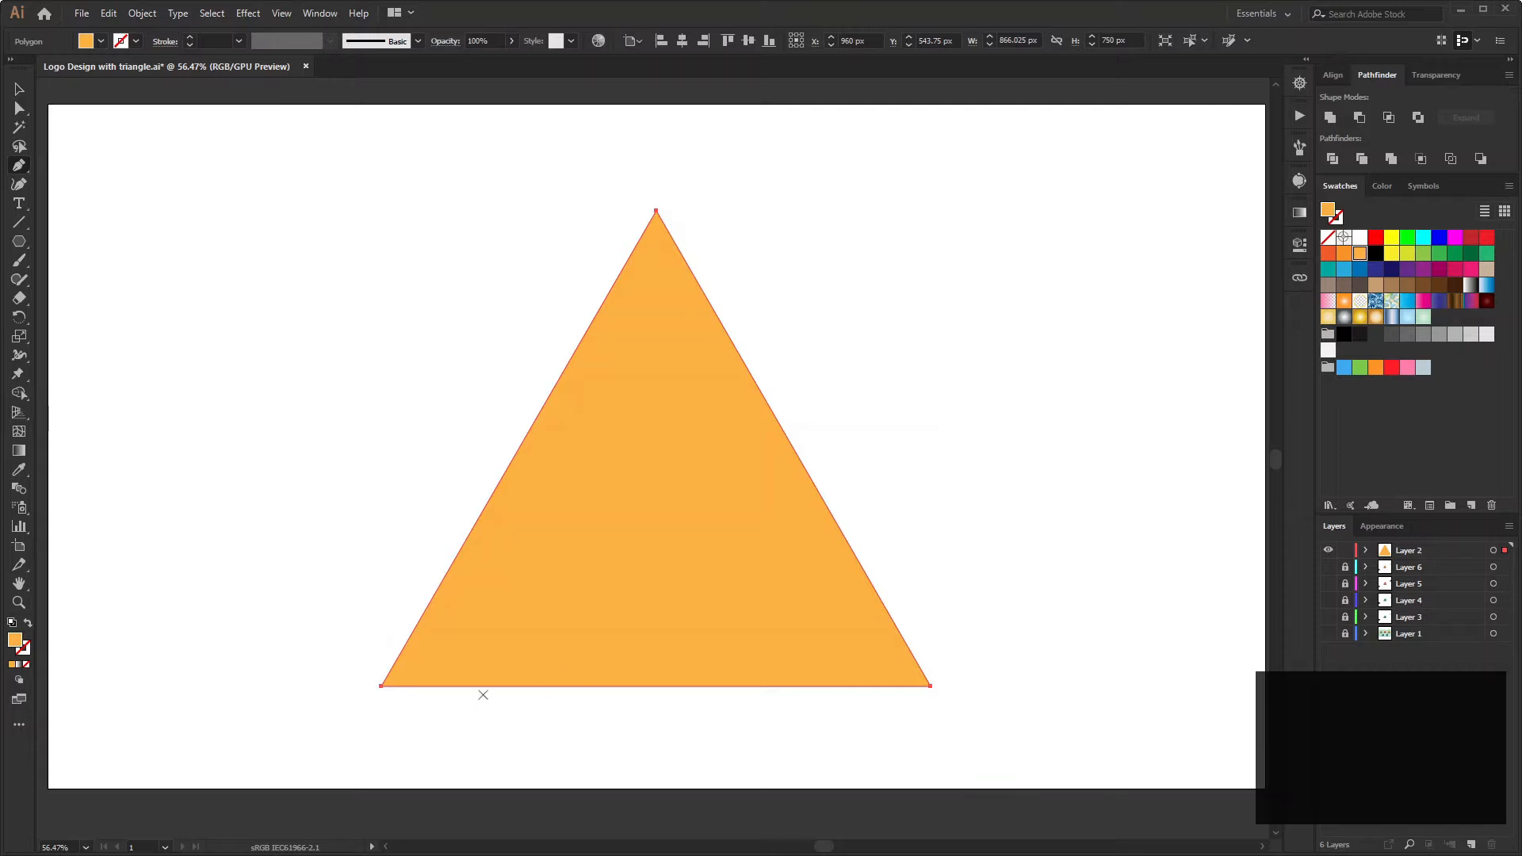
{"action": "left_click", "coordinate": [435, 709]}
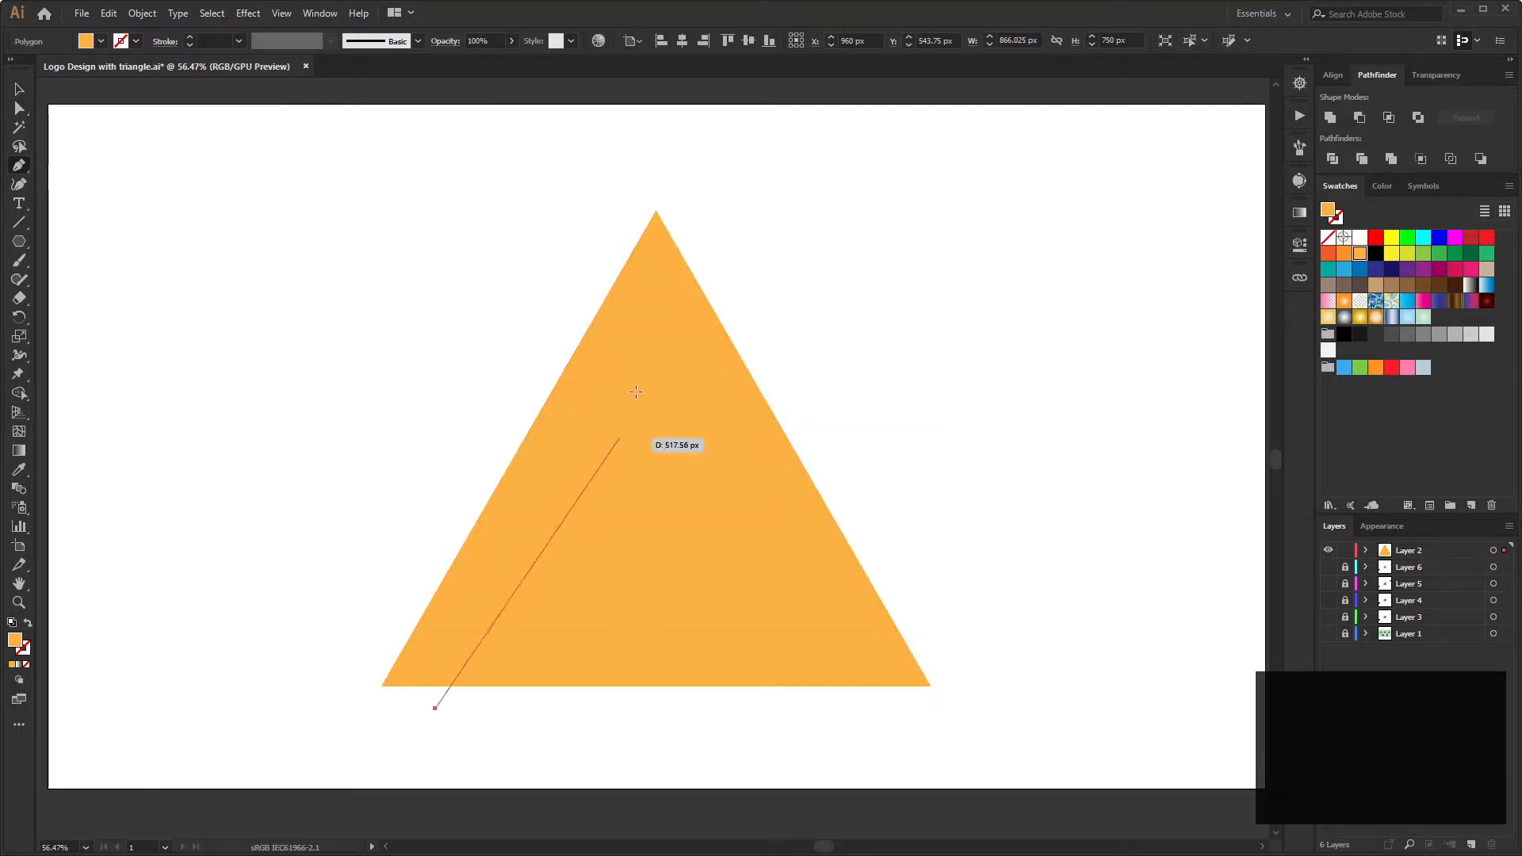
{"action": "left_click", "coordinate": [884, 742]}
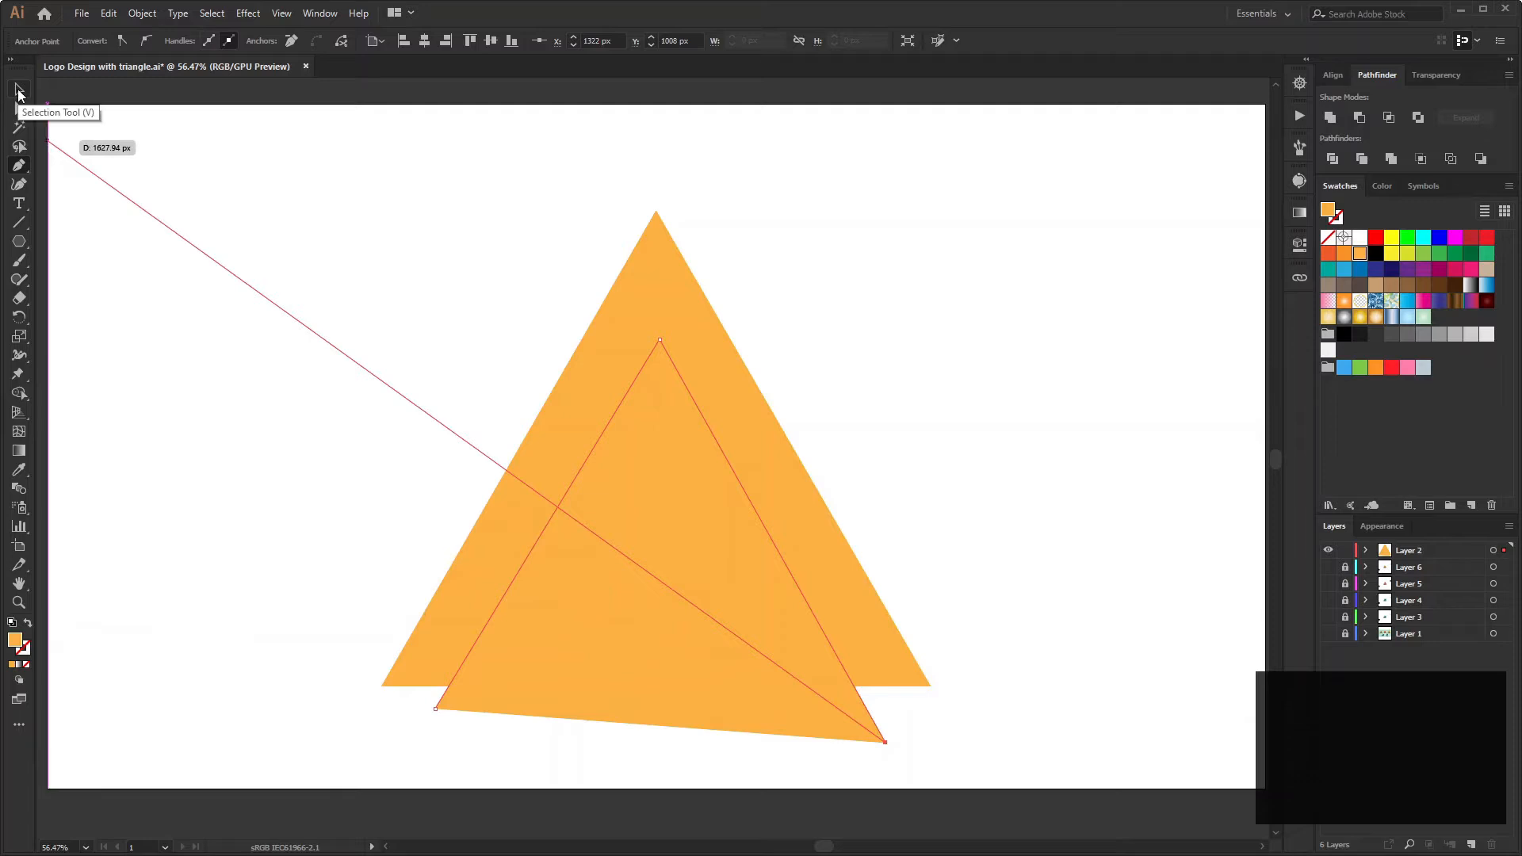
{"action": "left_click", "coordinate": [19, 91]}
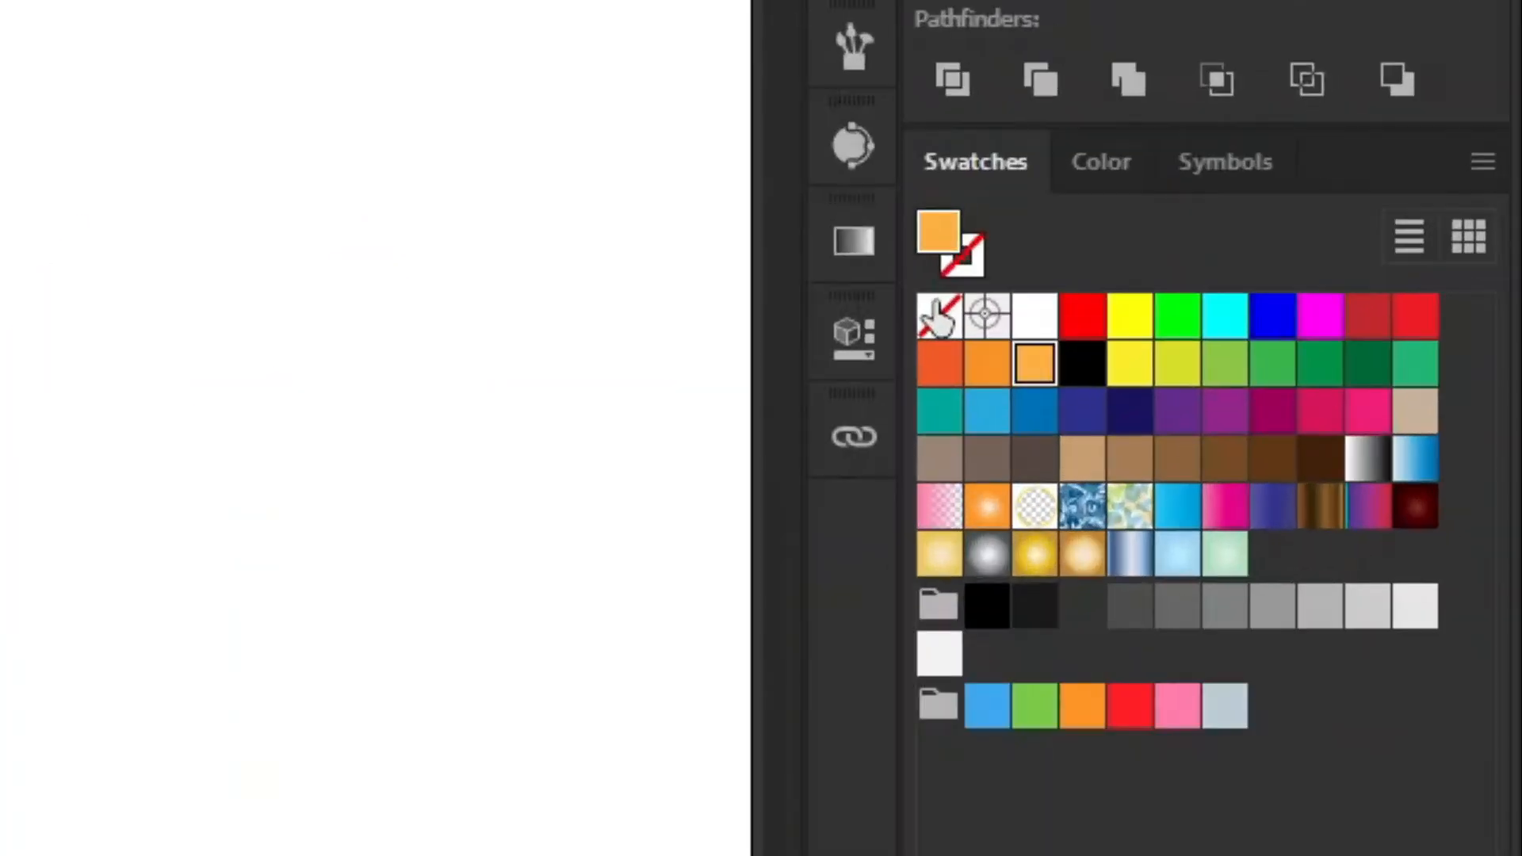
Give the inverted-V path no fill and a white stroke 15 px thick.
{"action": "left_click", "coordinate": [1329, 237]}
{"action": "left_click", "coordinate": [1339, 220]}
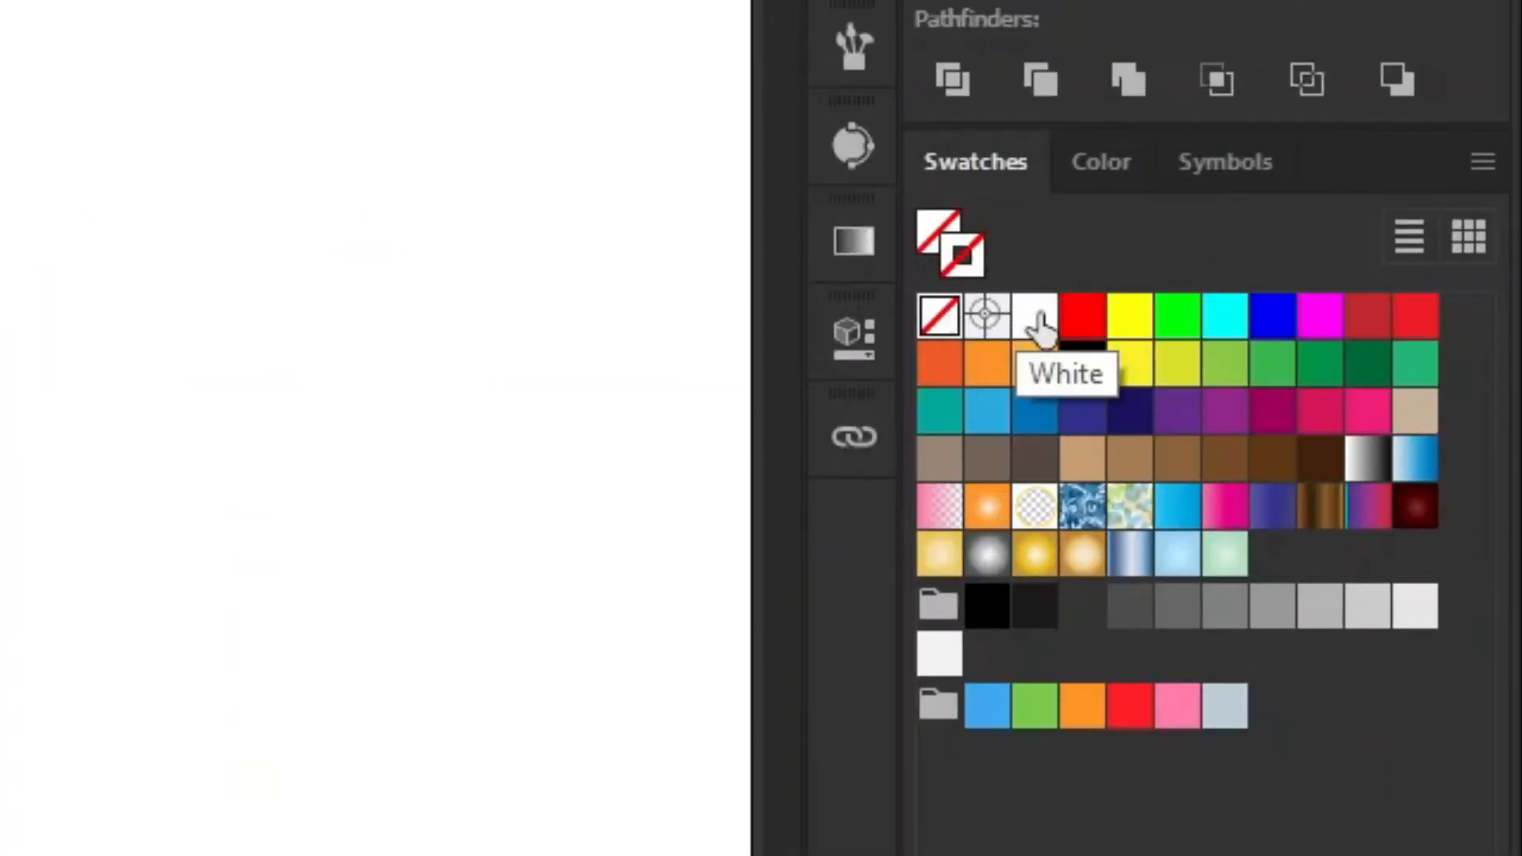
{"action": "left_click", "coordinate": [1031, 310]}
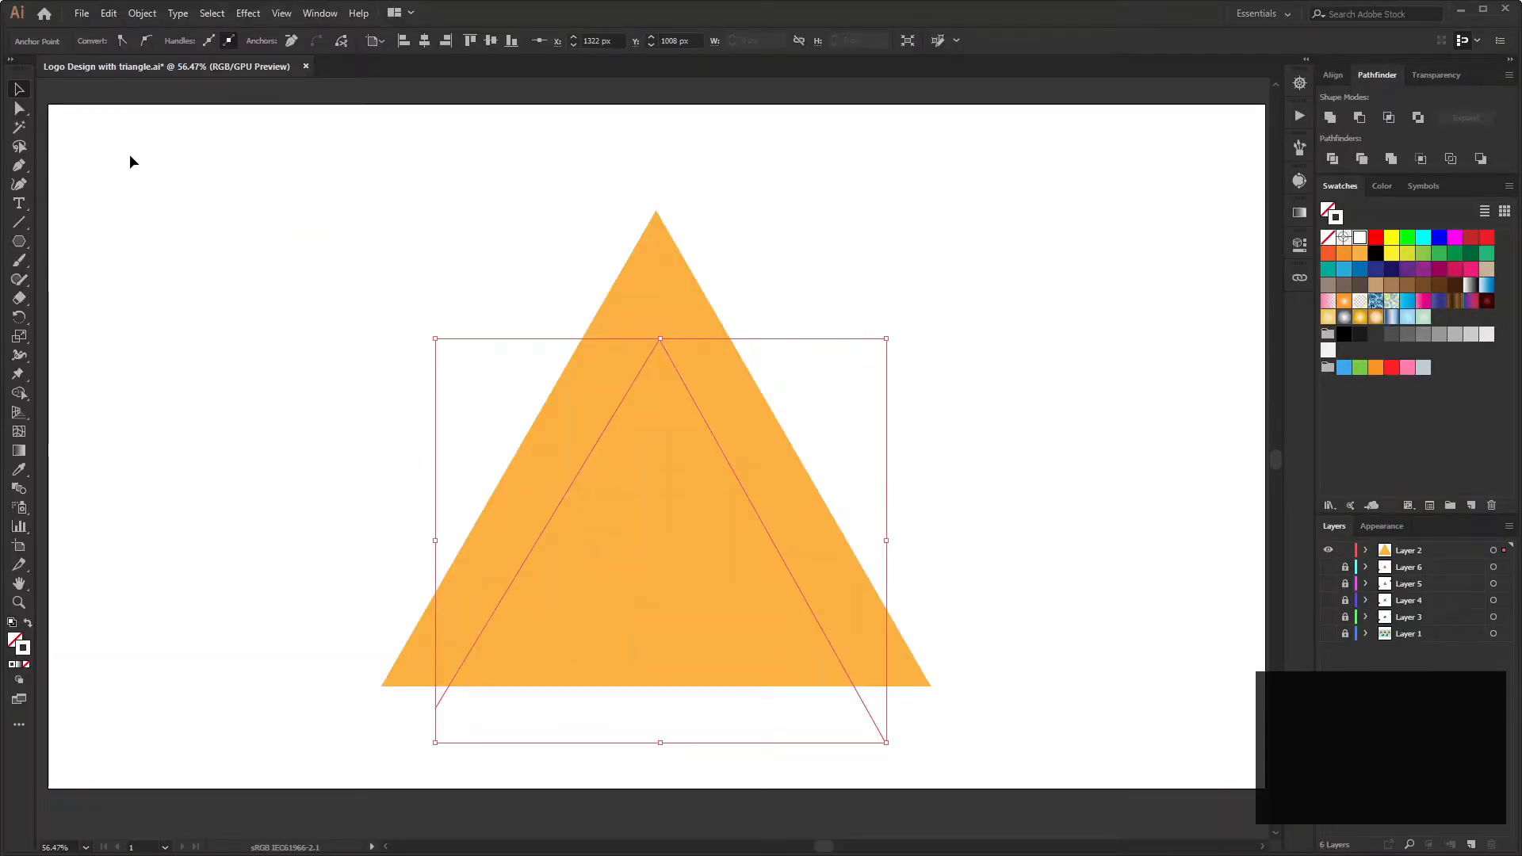
{"action": "left_click", "coordinate": [132, 161]}
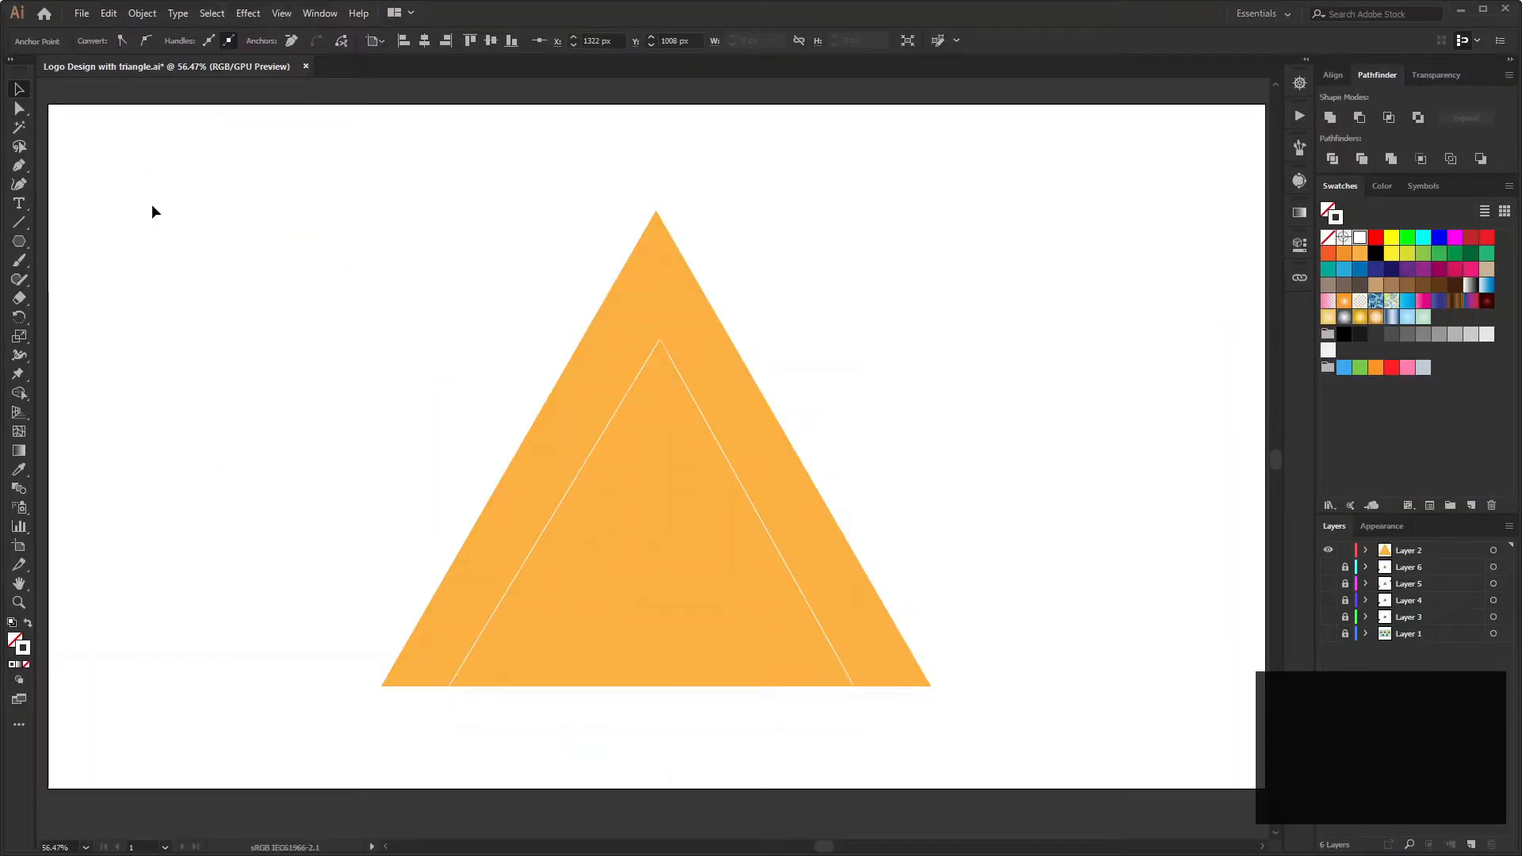
{"action": "left_click", "coordinate": [843, 668]}
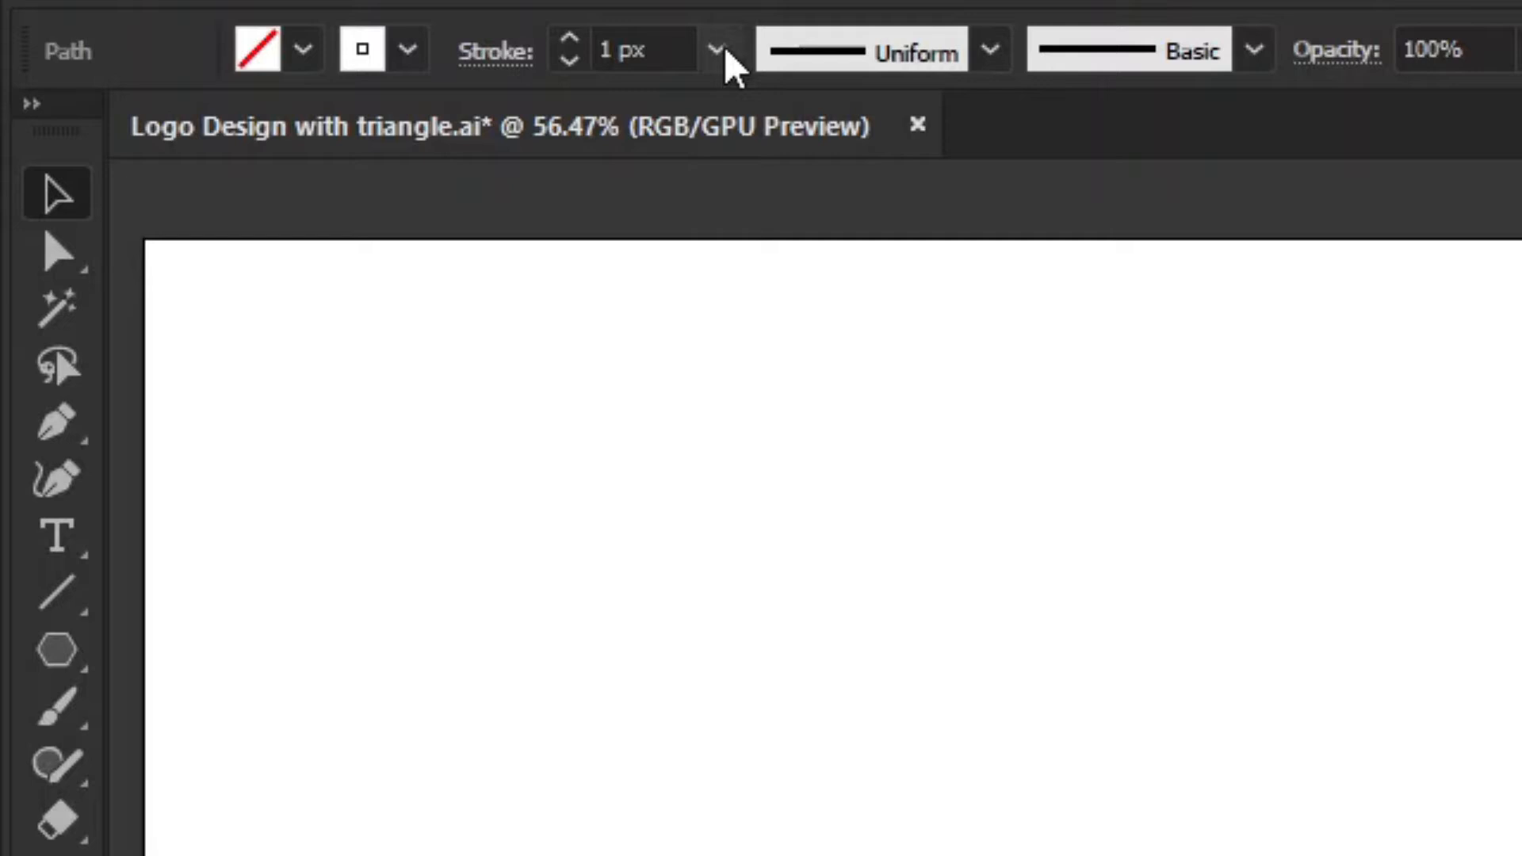
{"action": "left_click", "coordinate": [239, 40]}
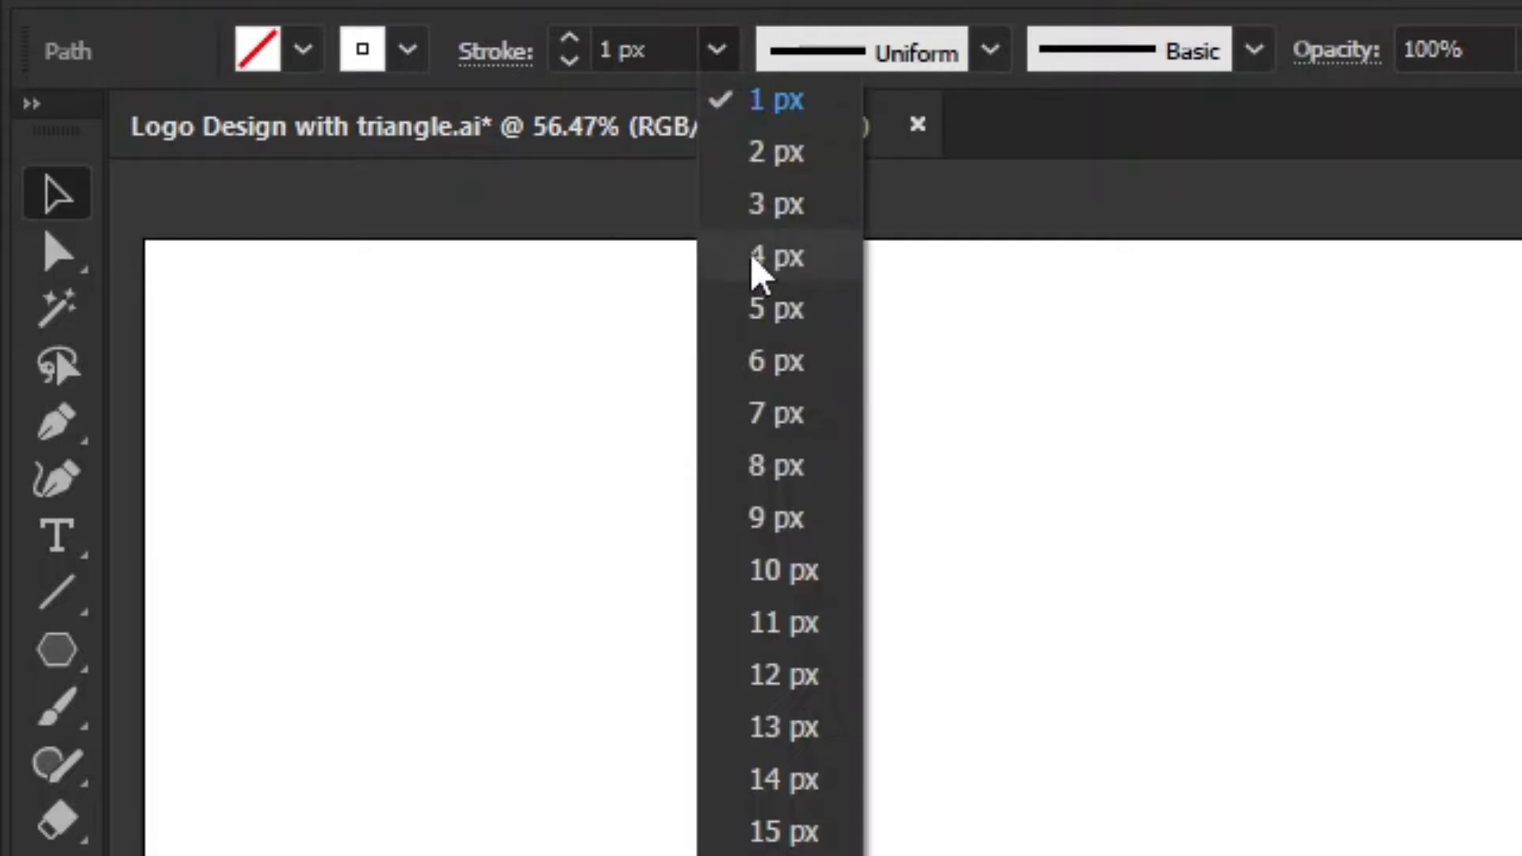
{"action": "left_click", "coordinate": [805, 832]}
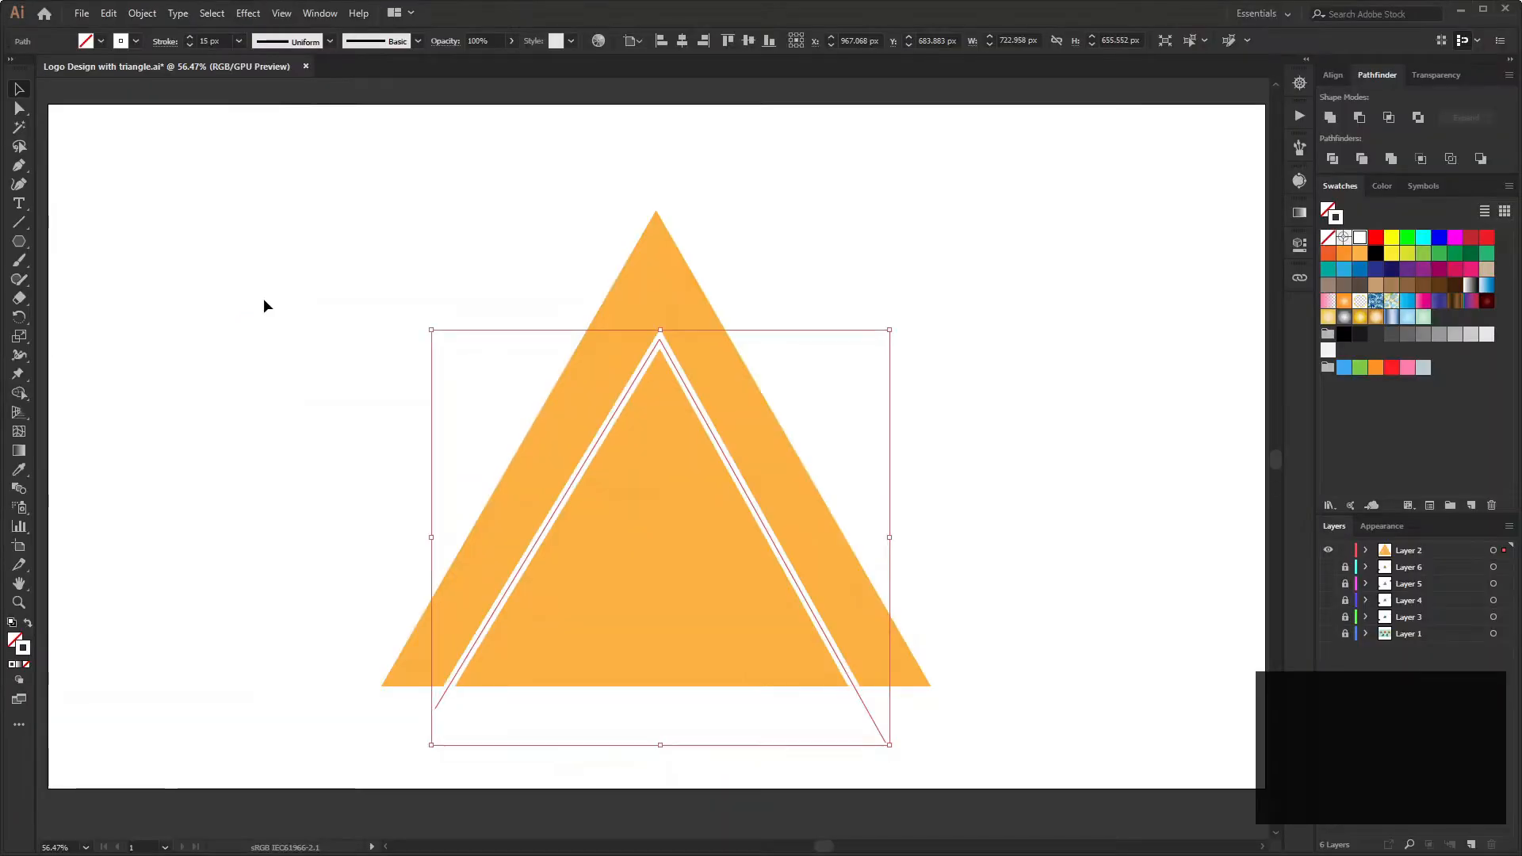
Move the path's apex to about X 960.5, Y 390.5 px and its lower-left end to about X 629.5, Y 959.5 px.
{"action": "left_click", "coordinate": [19, 115]}
{"action": "left_click_drag", "start_coordinate": [405, 712], "coordinate": [528, 734]}
{"action": "left_click", "coordinate": [663, 343]}
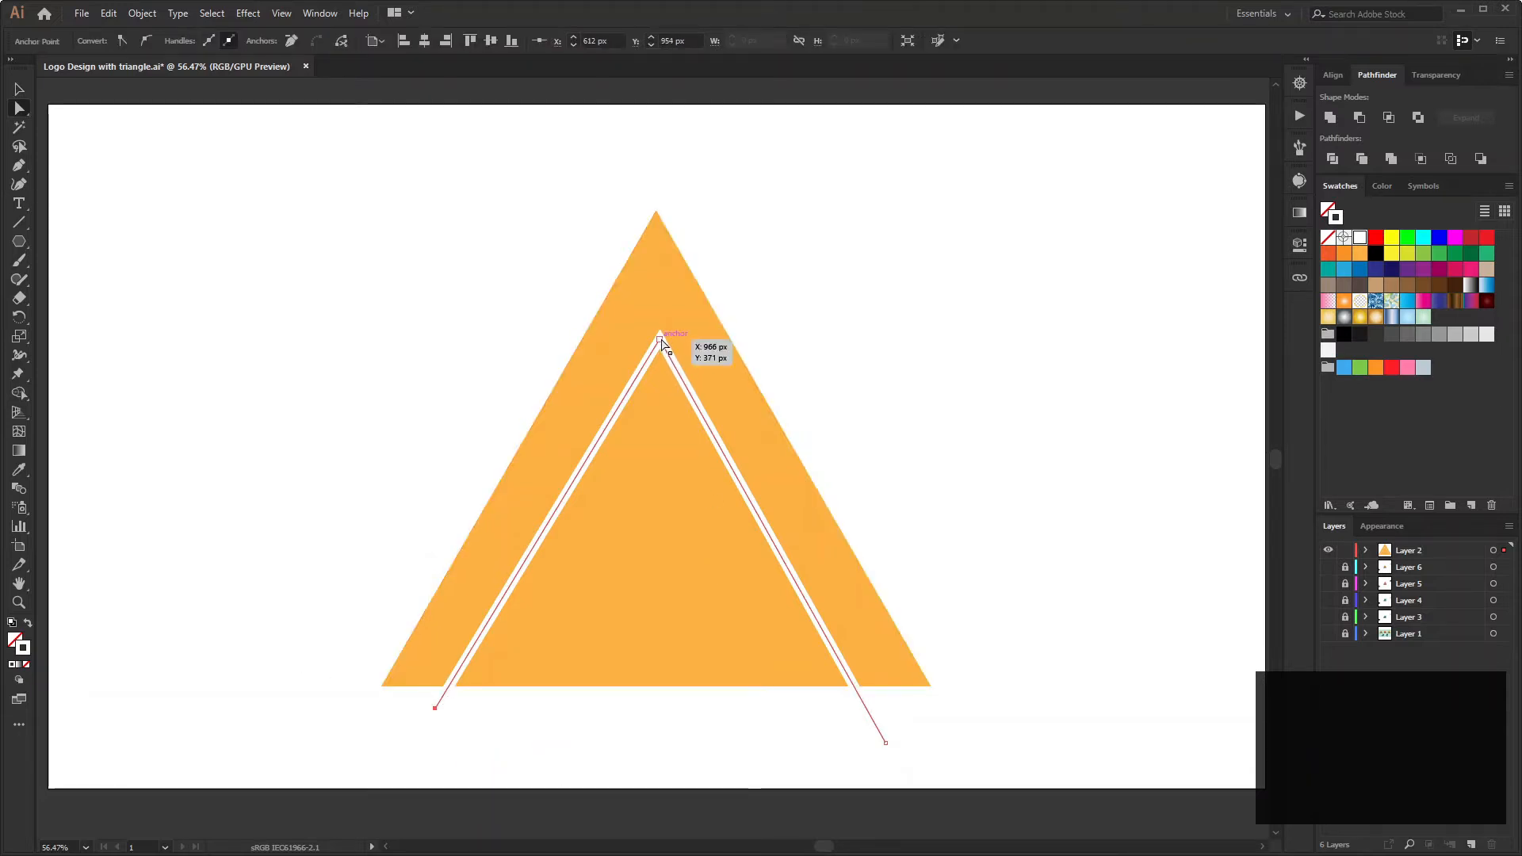
{"action": "mouse_move", "coordinate": [663, 344]}
{"action": "left_mouse_down"}
{"action": "mouse_move", "coordinate": [656, 213]}
{"action": "mouse_move", "coordinate": [655, 350]}
{"action": "left_mouse_up"}
{"action": "left_click_drag", "start_coordinate": [412, 705], "coordinate": [447, 713]}
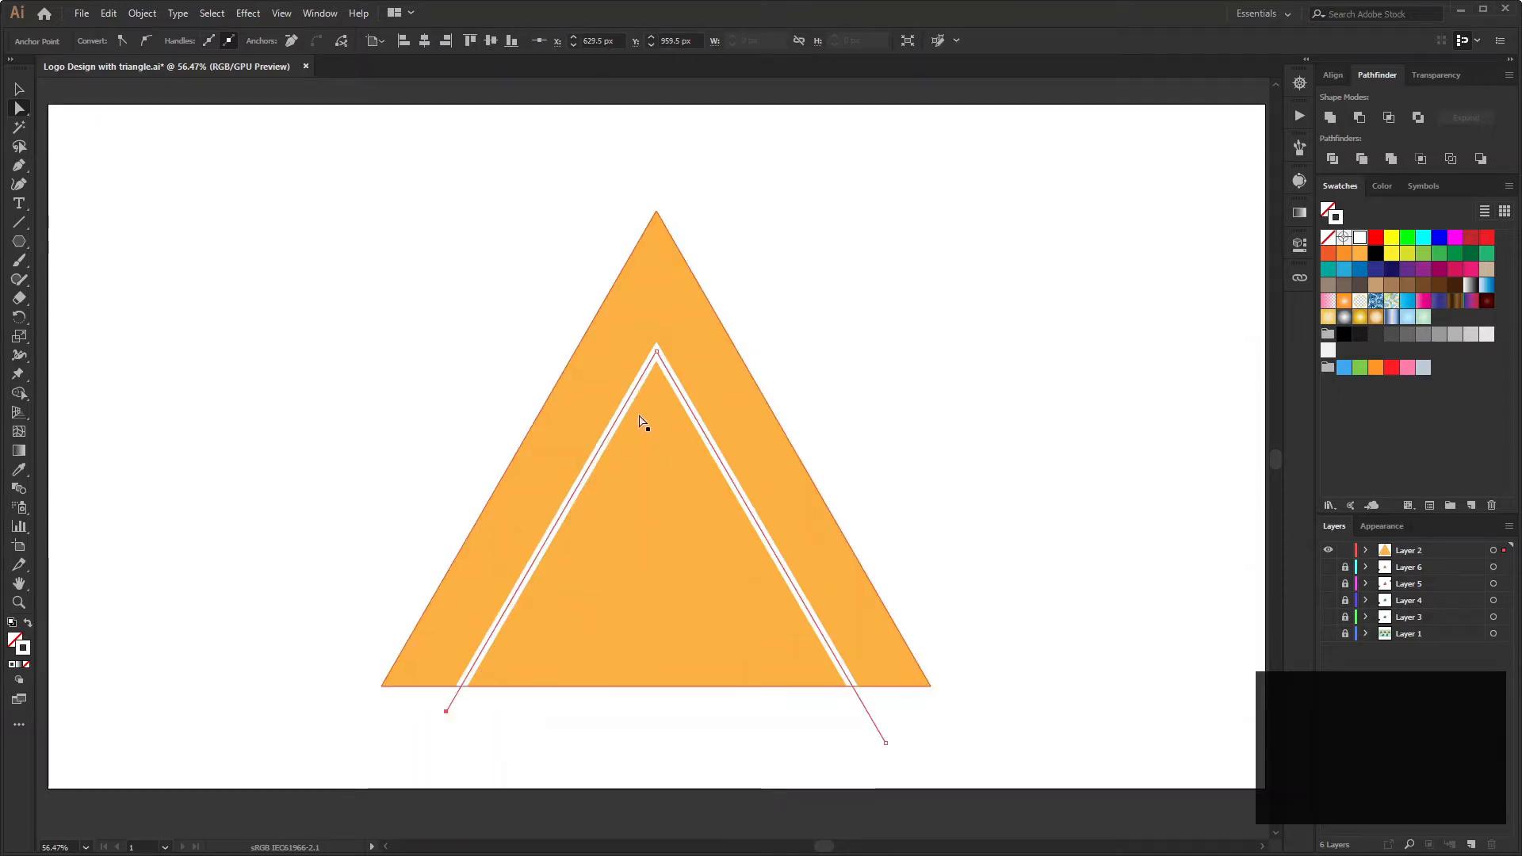
Raise the path's apex to about Y 371.5 px and move its lower-right end outward to about X 1460.5 px.
{"action": "left_click", "coordinate": [656, 351]}
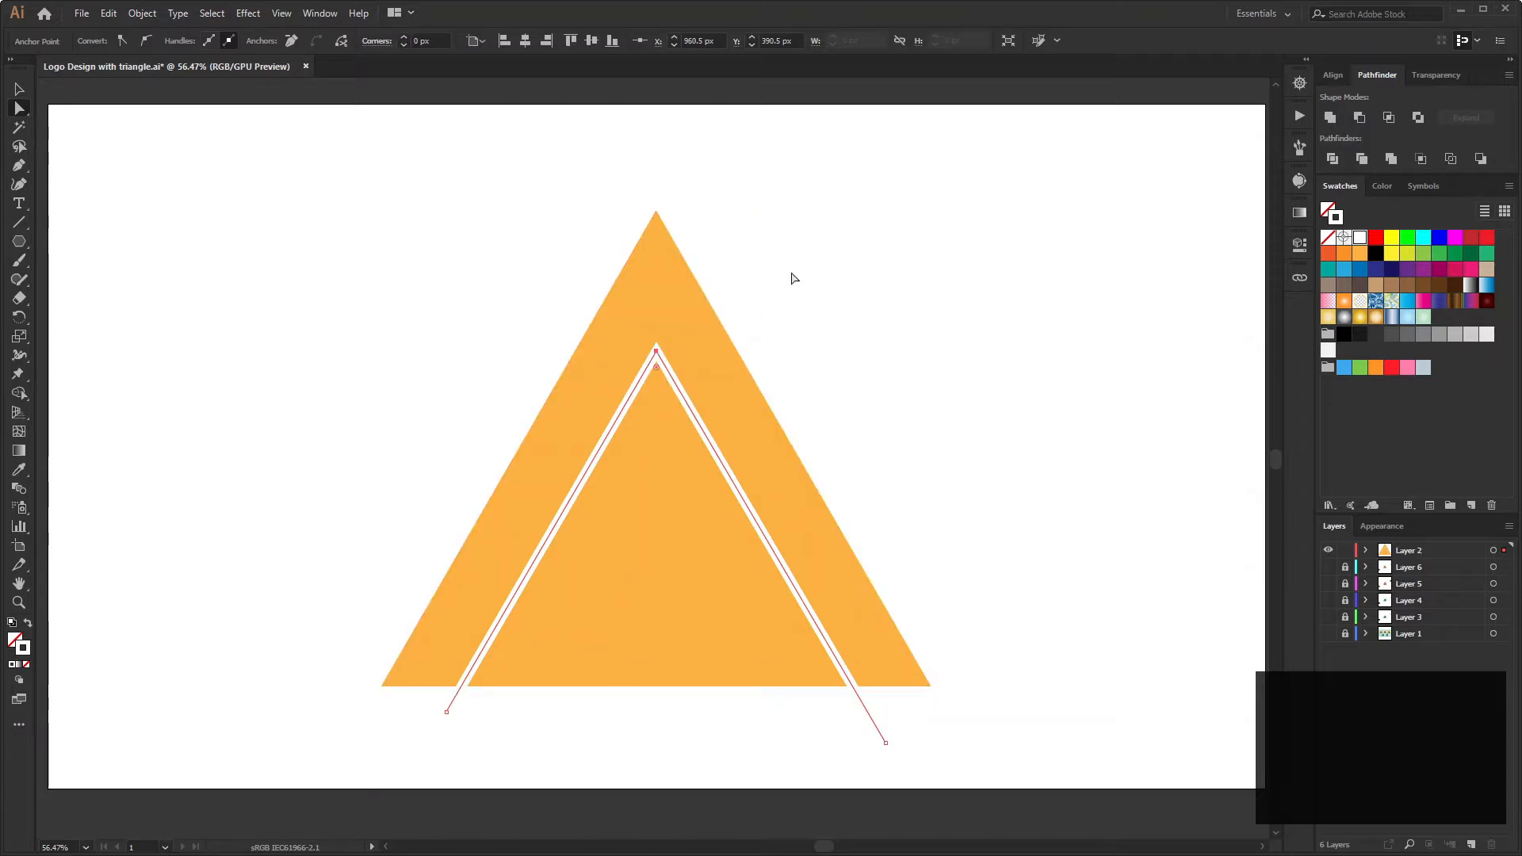
{"action": "left_click_drag", "start_coordinate": [655, 350], "coordinate": [655, 342]}
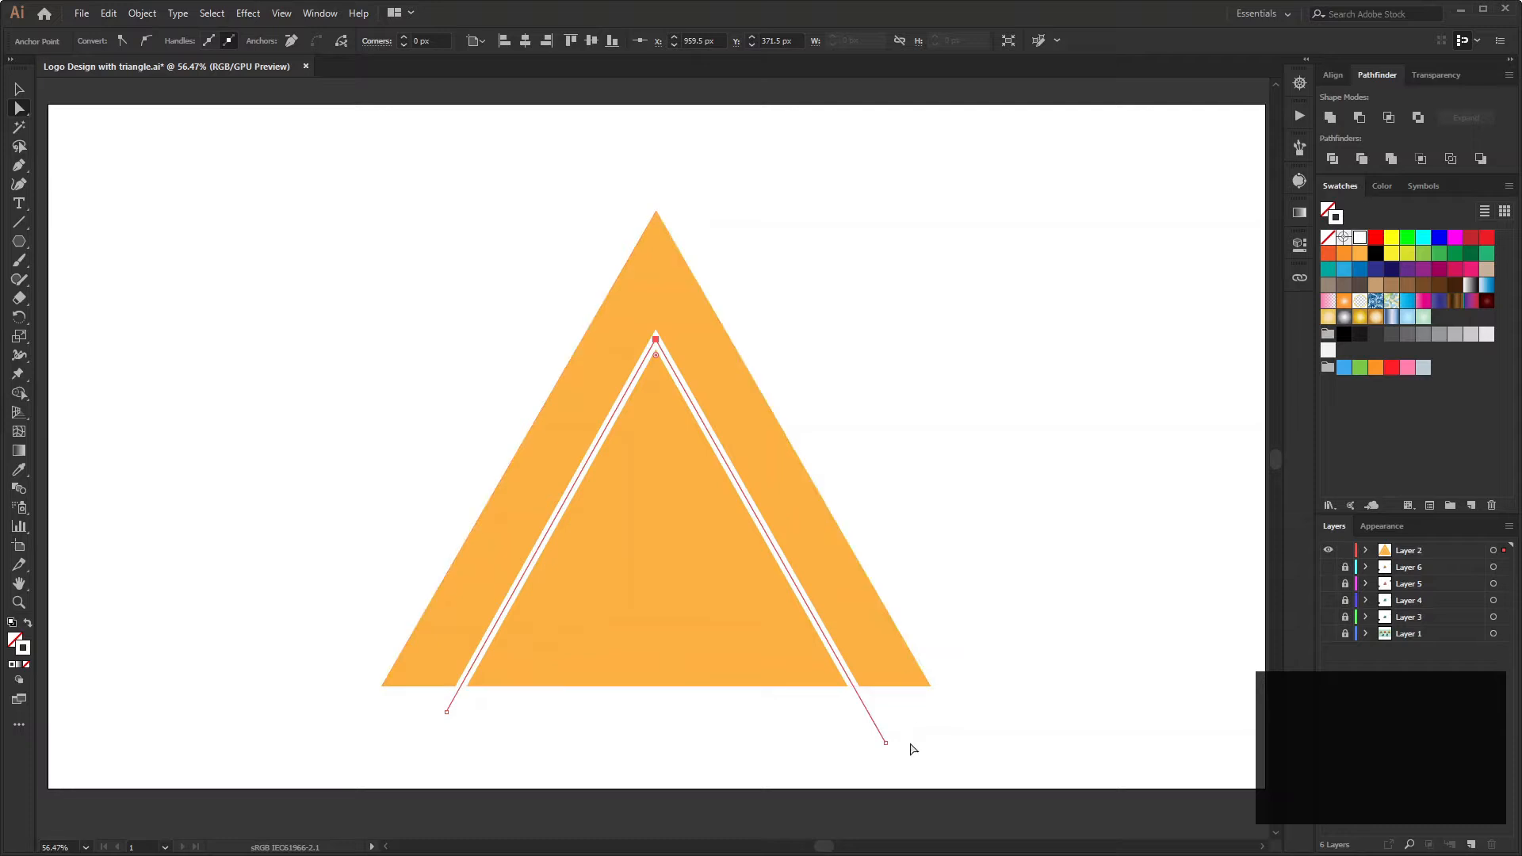
{"action": "left_click", "coordinate": [886, 742]}
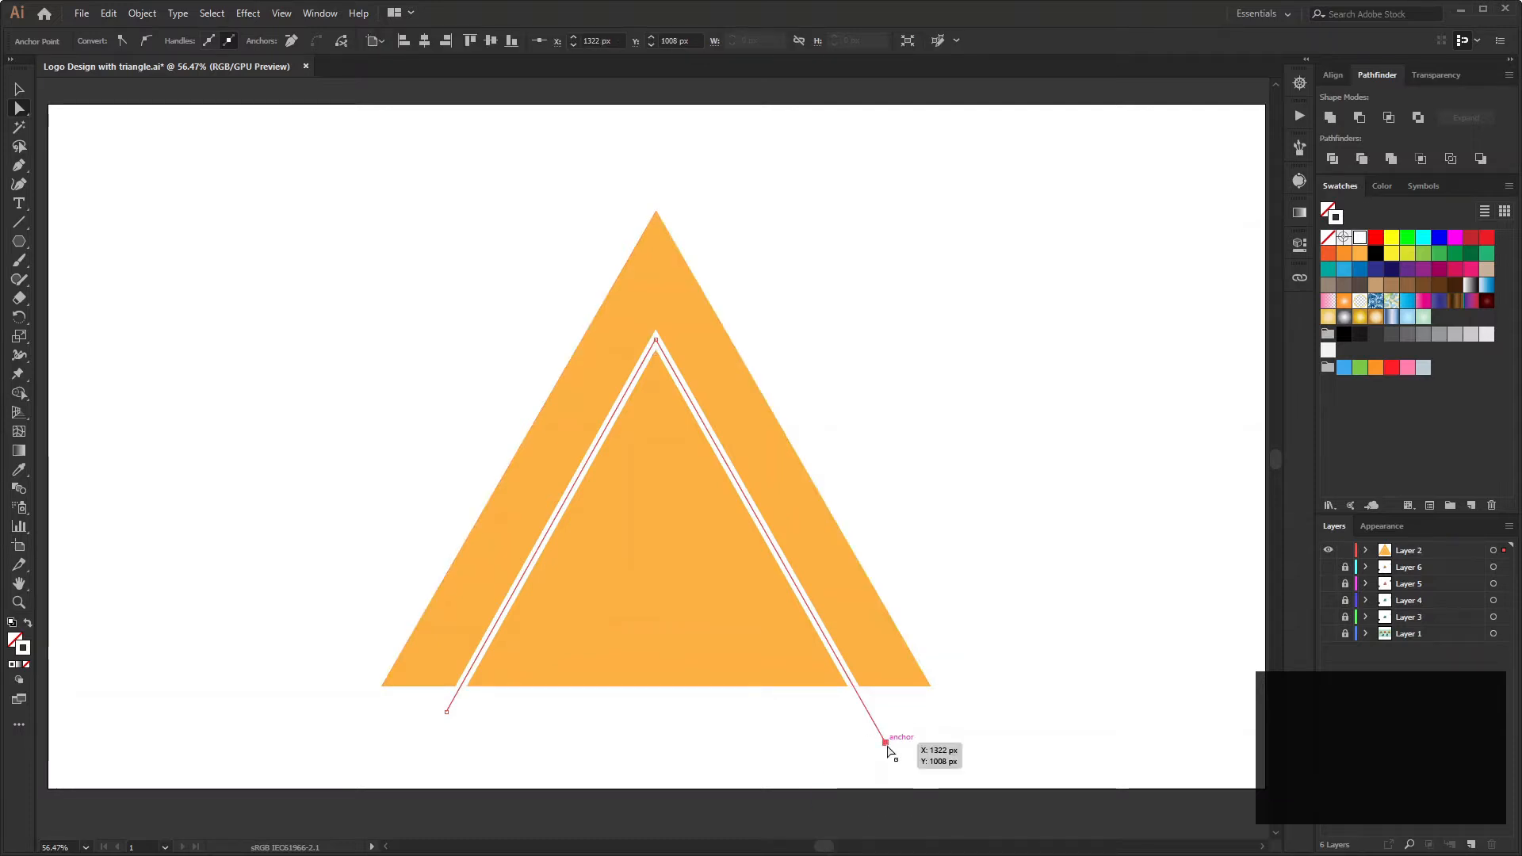
{"action": "left_click_drag", "start_coordinate": [886, 743], "coordinate": [974, 744]}
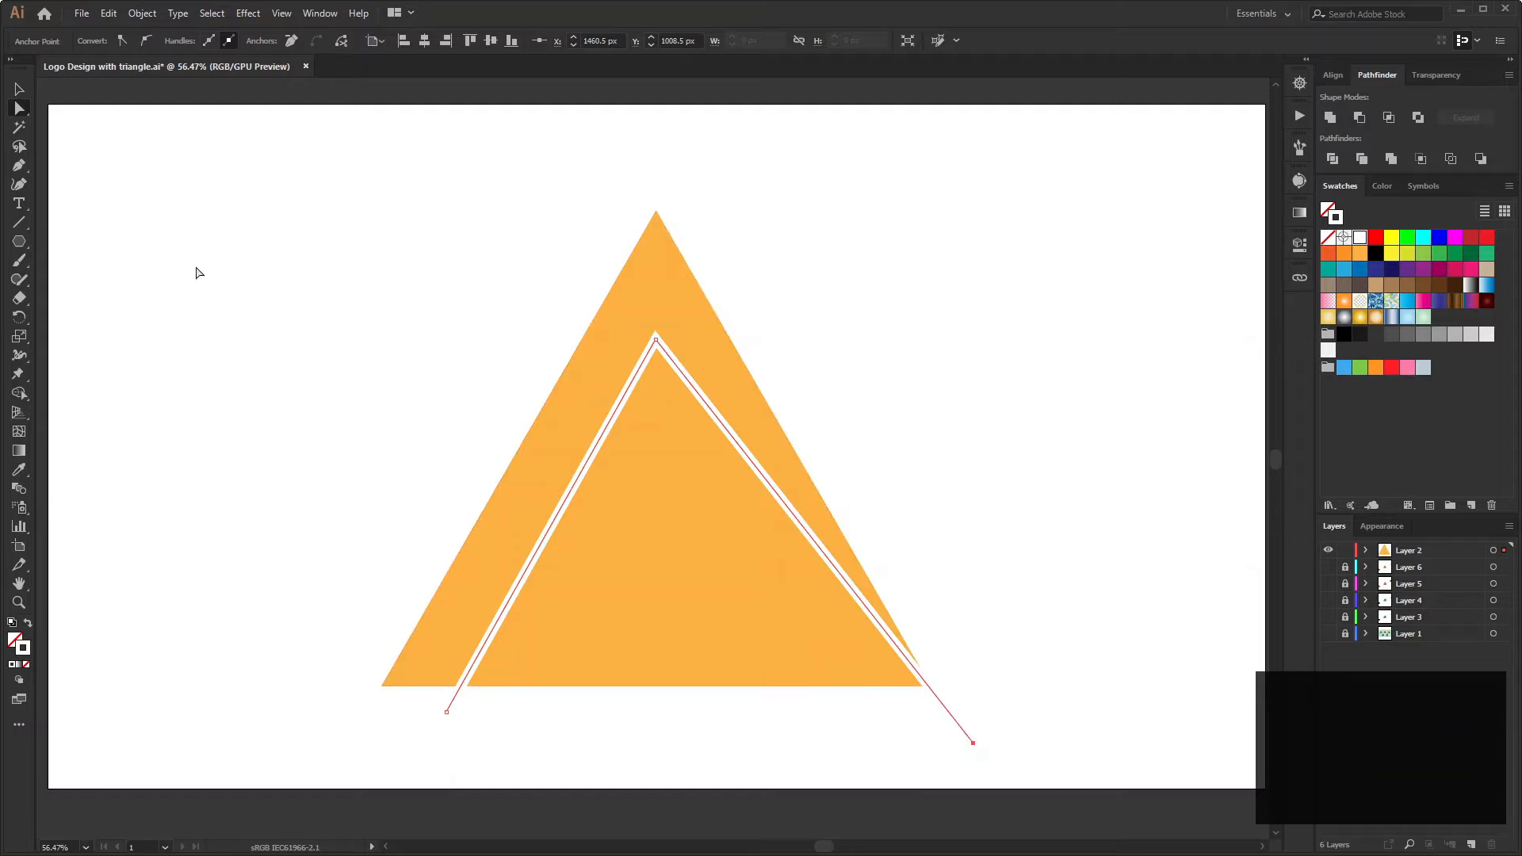
{"action": "left_click", "coordinate": [16, 89]}
{"action": "left_click", "coordinate": [194, 239]}
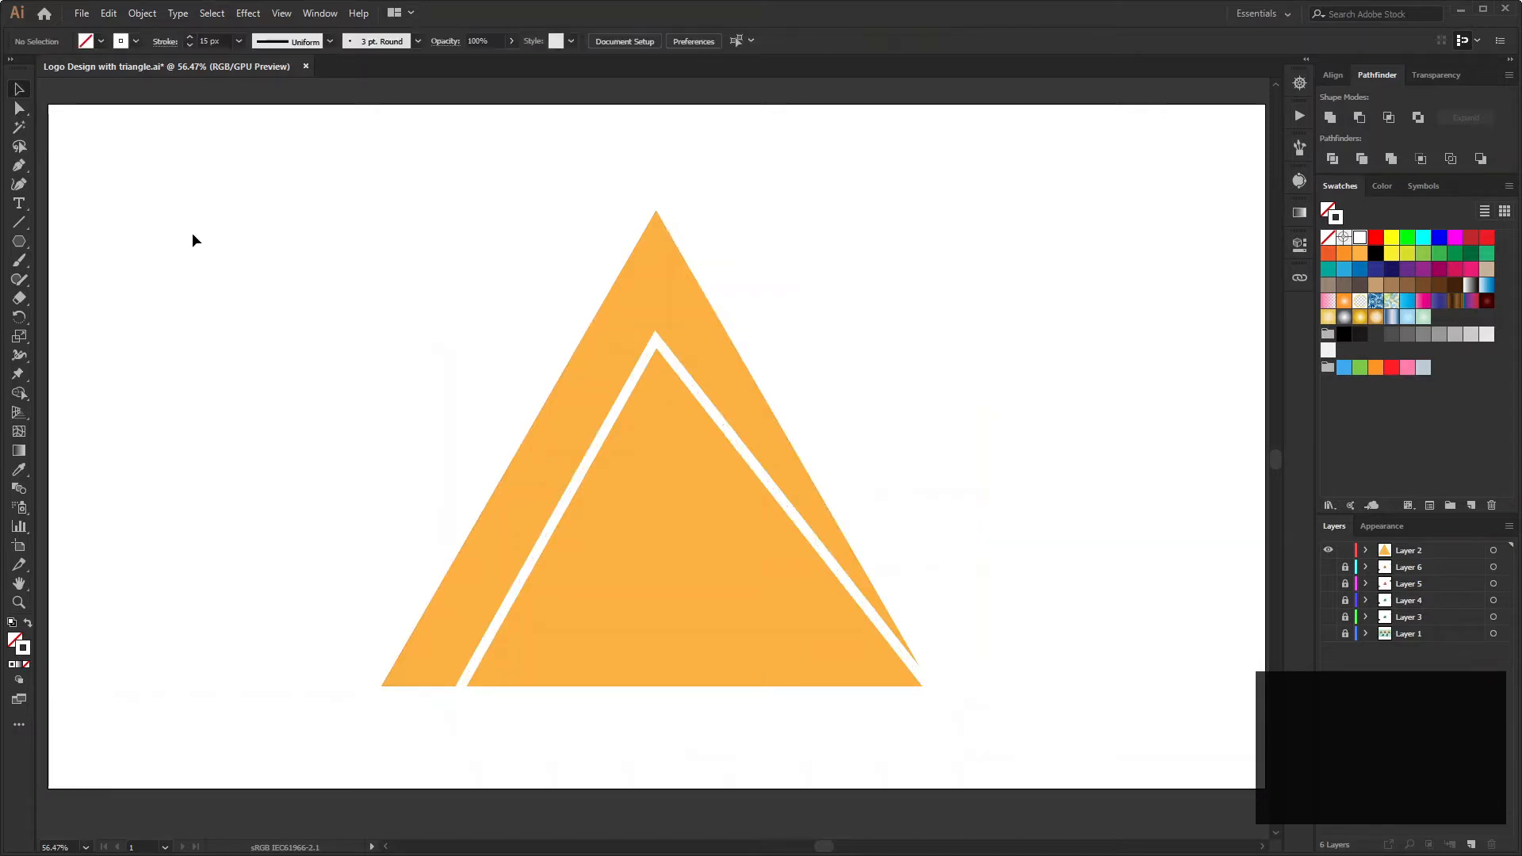
Expand the white inverted-V stroke into a filled shape.
{"action": "left_click_drag", "start_coordinate": [1025, 642], "coordinate": [945, 731]}
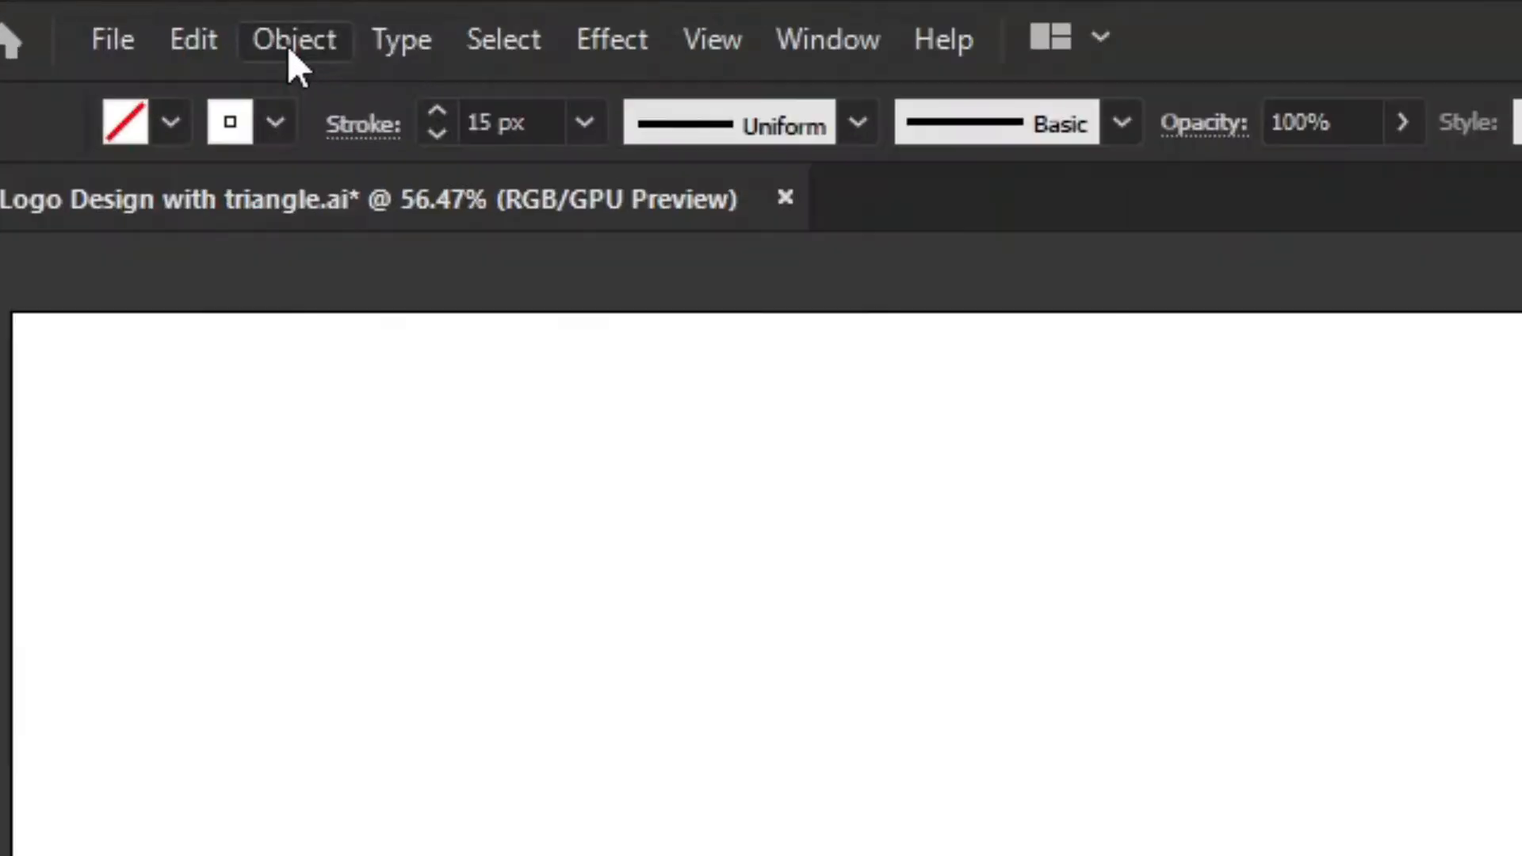
{"action": "left_click", "coordinate": [143, 14]}
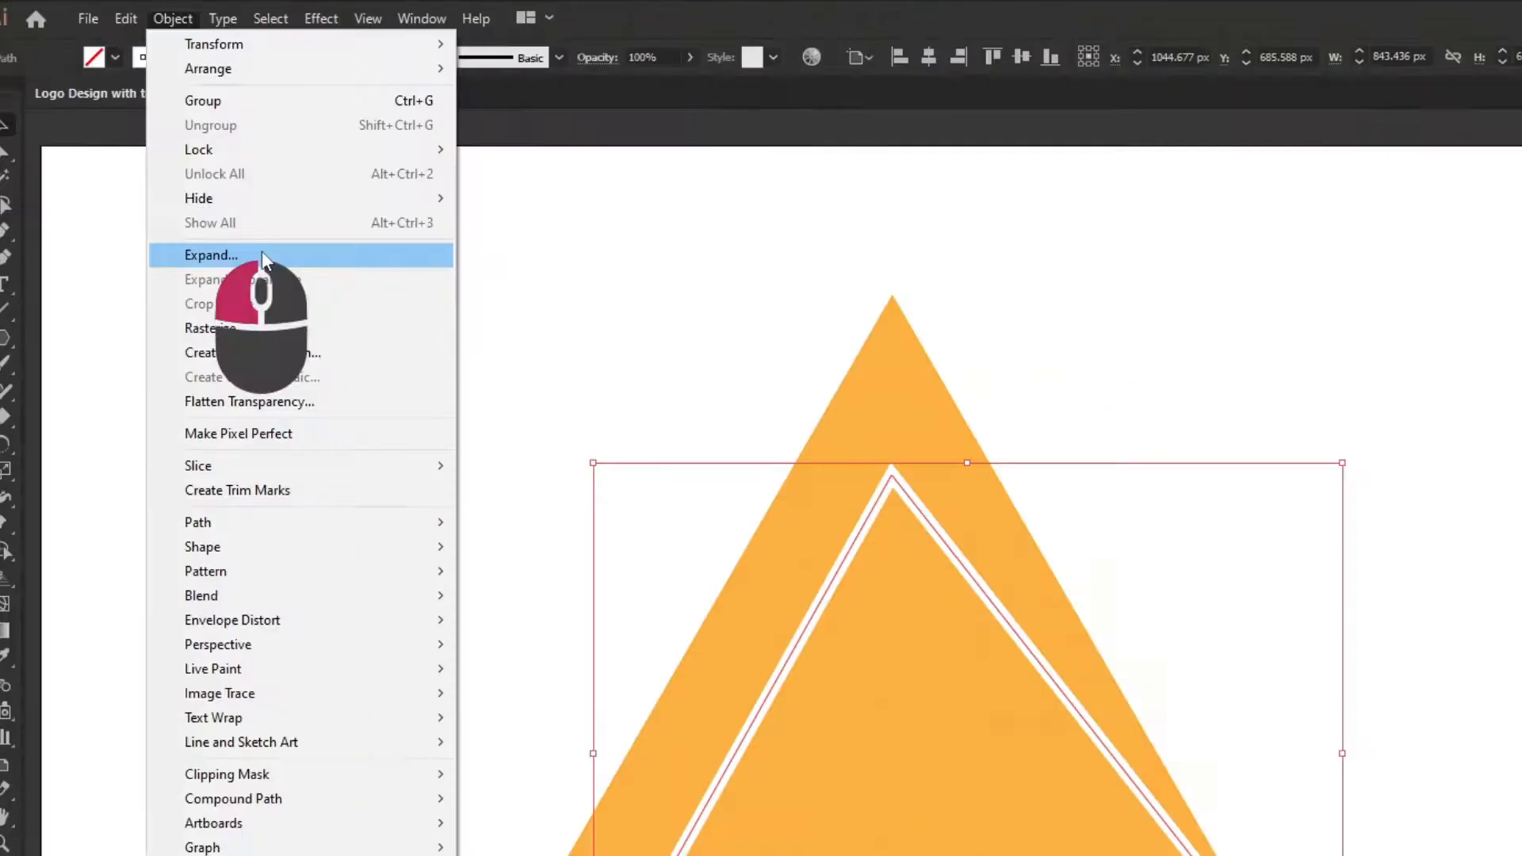
{"action": "left_click", "coordinate": [376, 546]}
{"action": "left_click", "coordinate": [741, 496]}
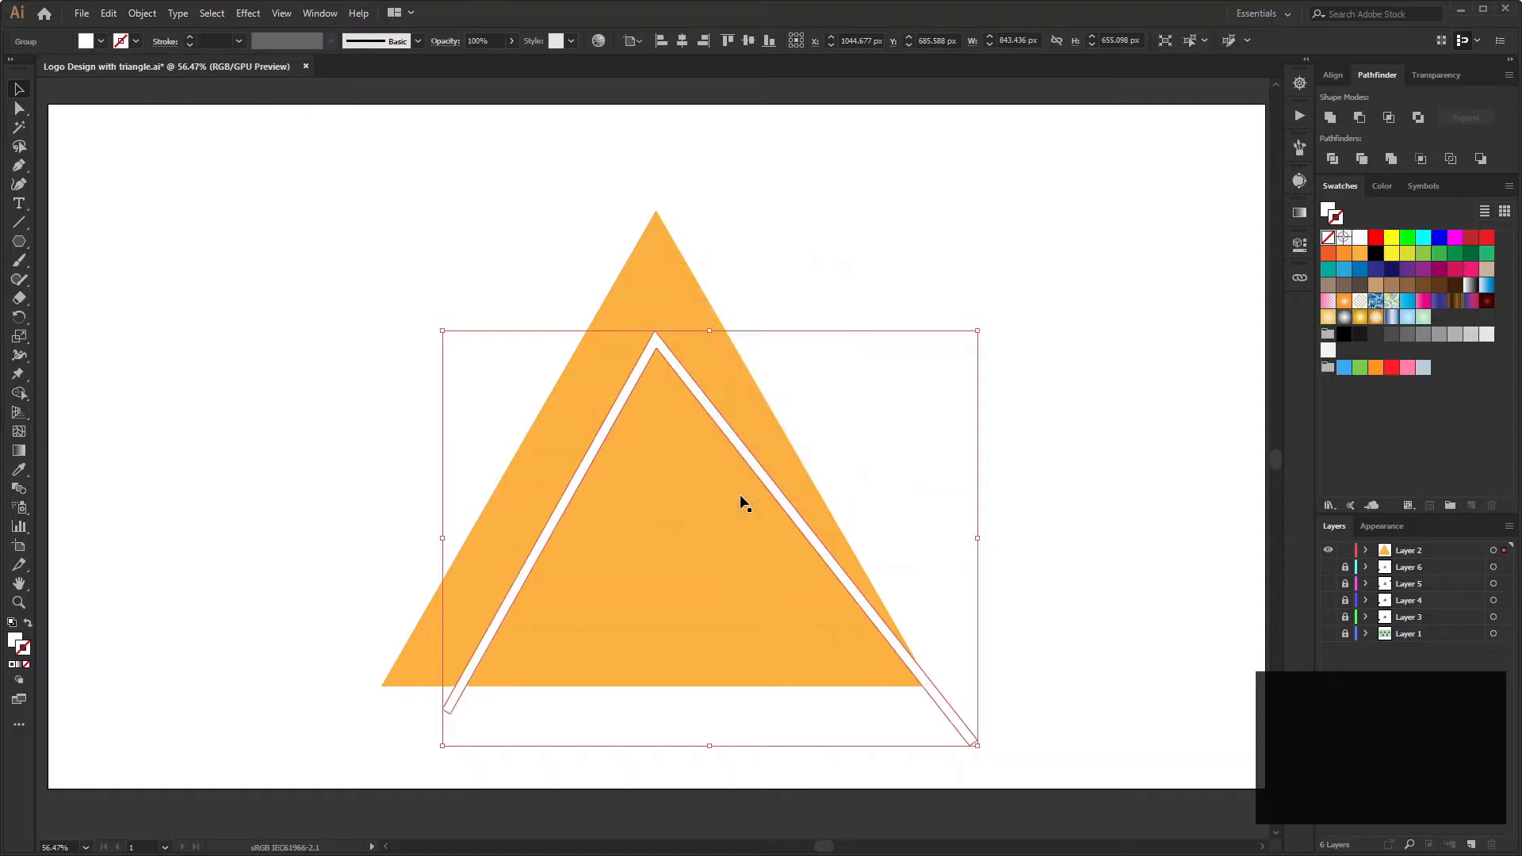
Subtract the expanded white shape from the orange triangle with Minus Front and ungroup the resulting pieces.
{"action": "left_click_drag", "start_coordinate": [882, 230], "coordinate": [312, 469]}
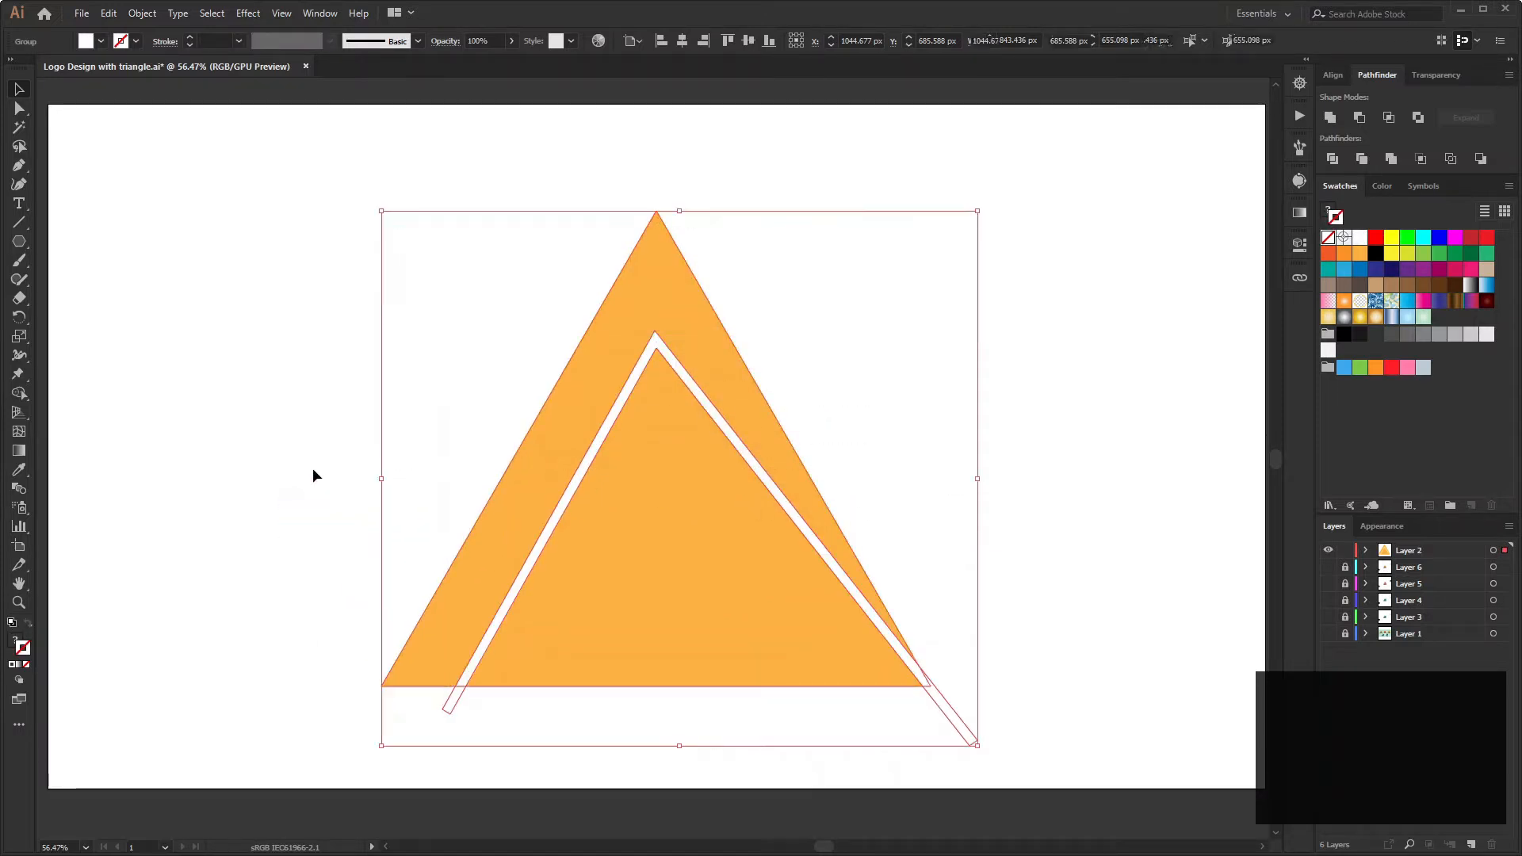
{"action": "left_click", "coordinate": [1360, 118]}
{"action": "left_click", "coordinate": [980, 303]}
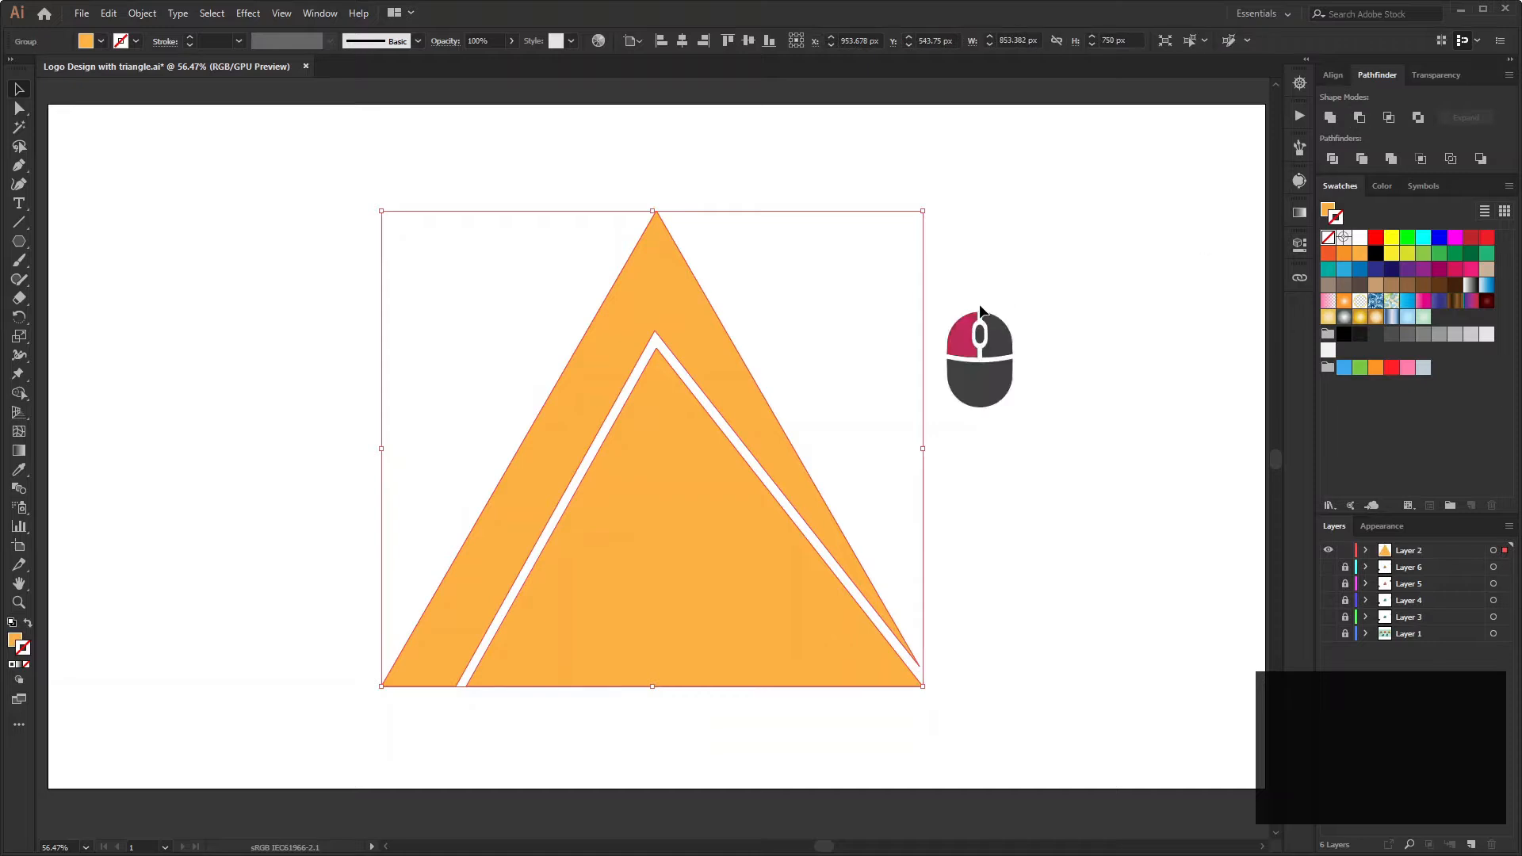
{"action": "right_click", "coordinate": [678, 299]}
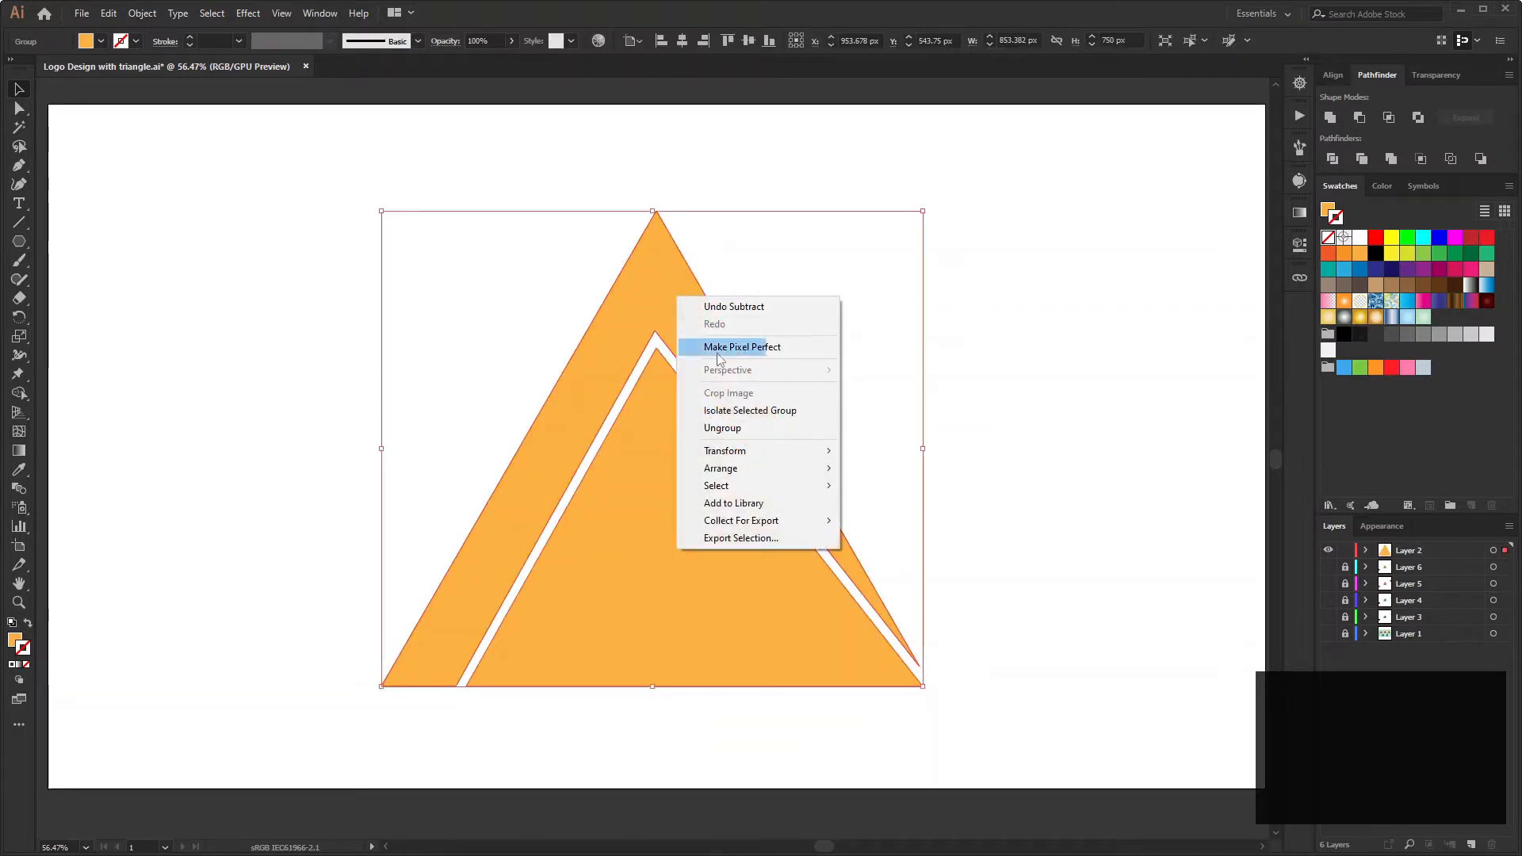
{"action": "left_click", "coordinate": [773, 428]}
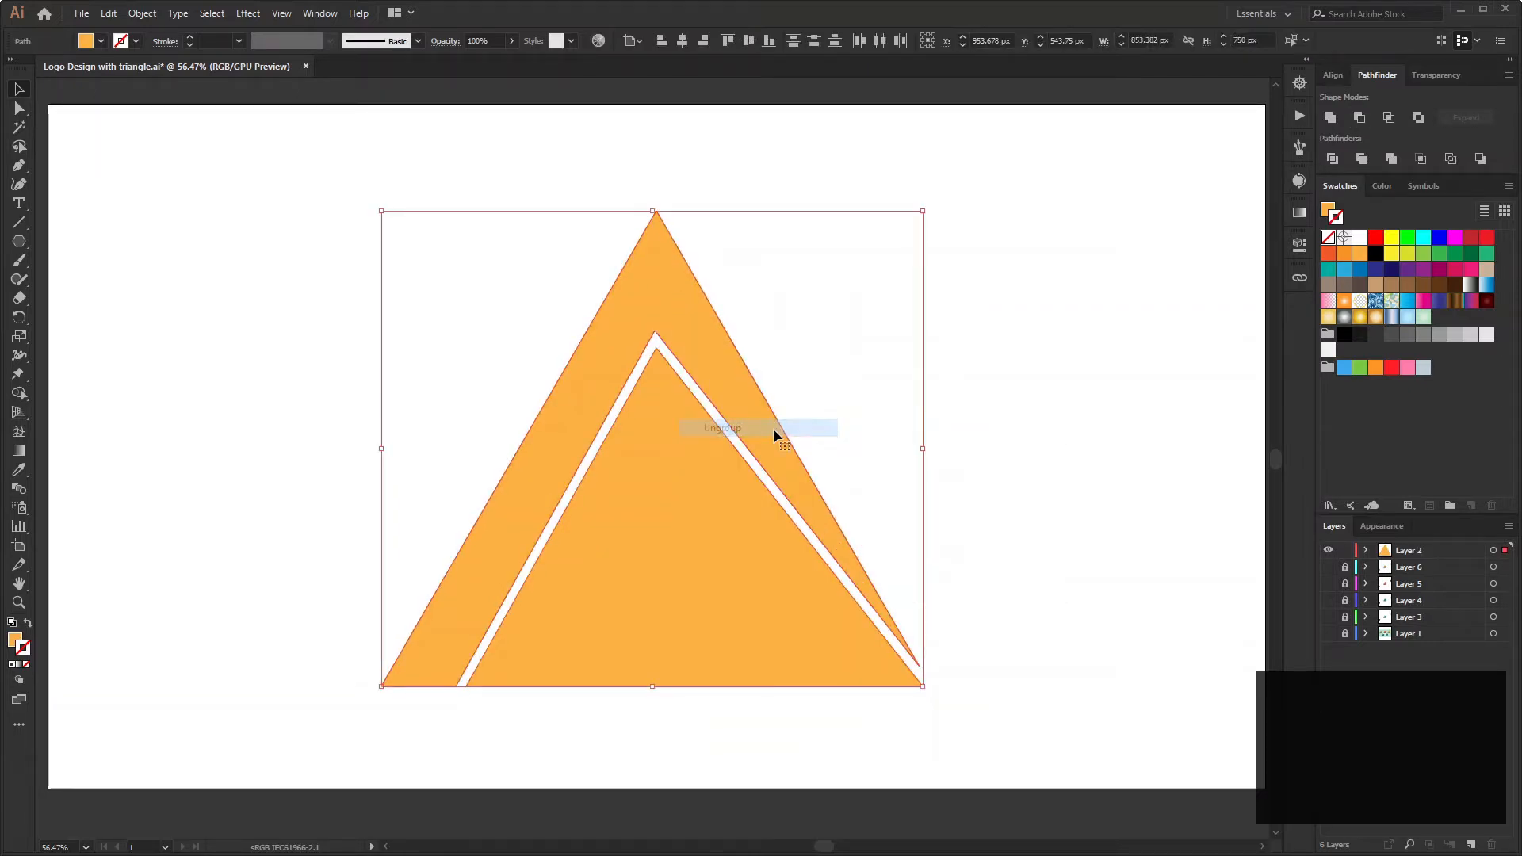
{"action": "left_click", "coordinate": [1035, 430]}
Fill the inner triangle with dark grey and leave it without a stroke.
{"action": "left_click", "coordinate": [685, 523]}
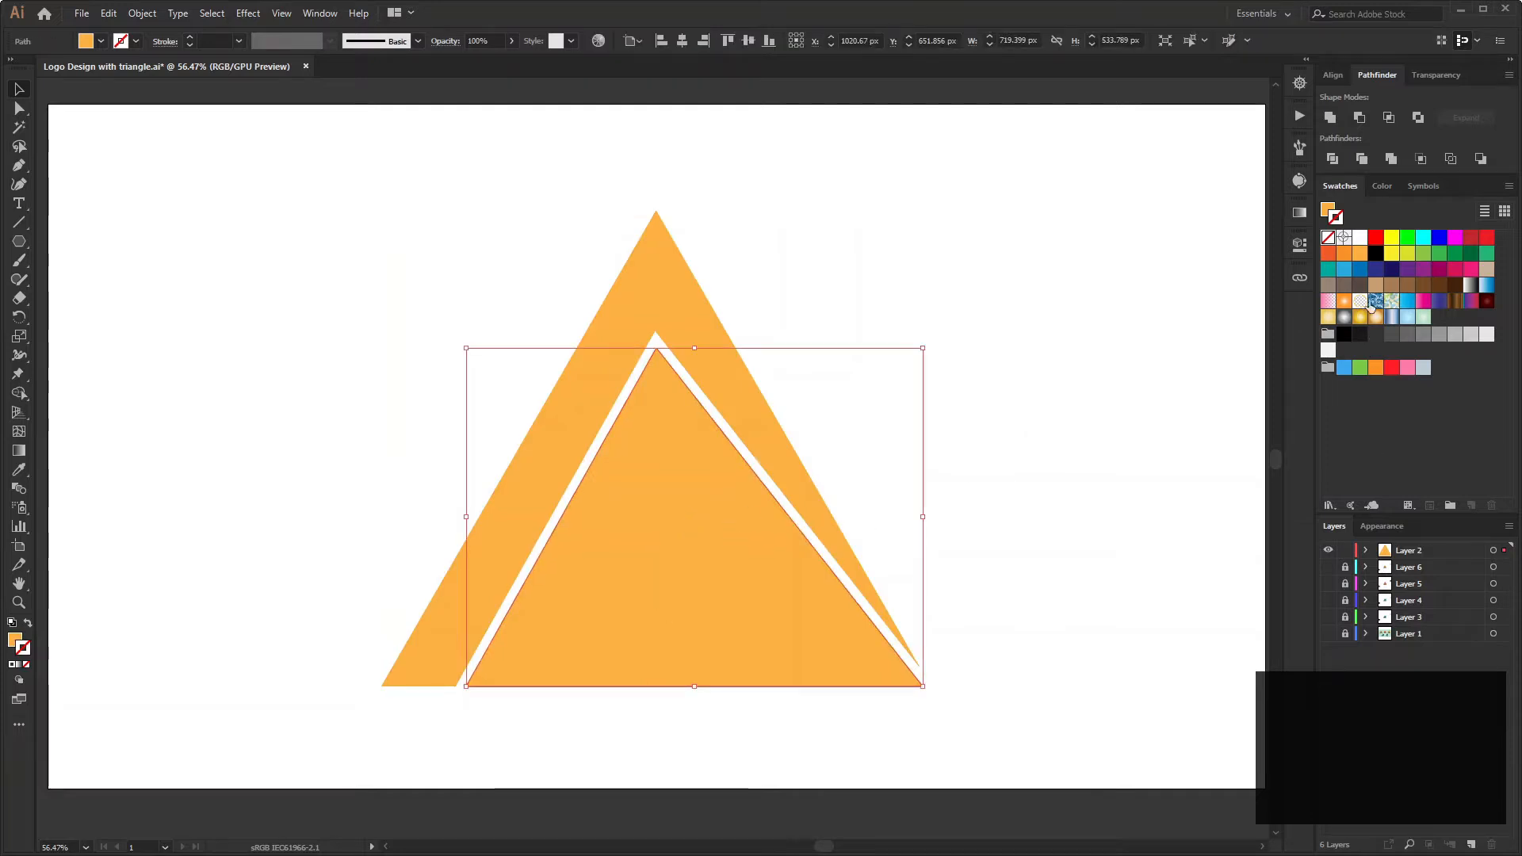
{"action": "left_click", "coordinate": [1374, 336]}
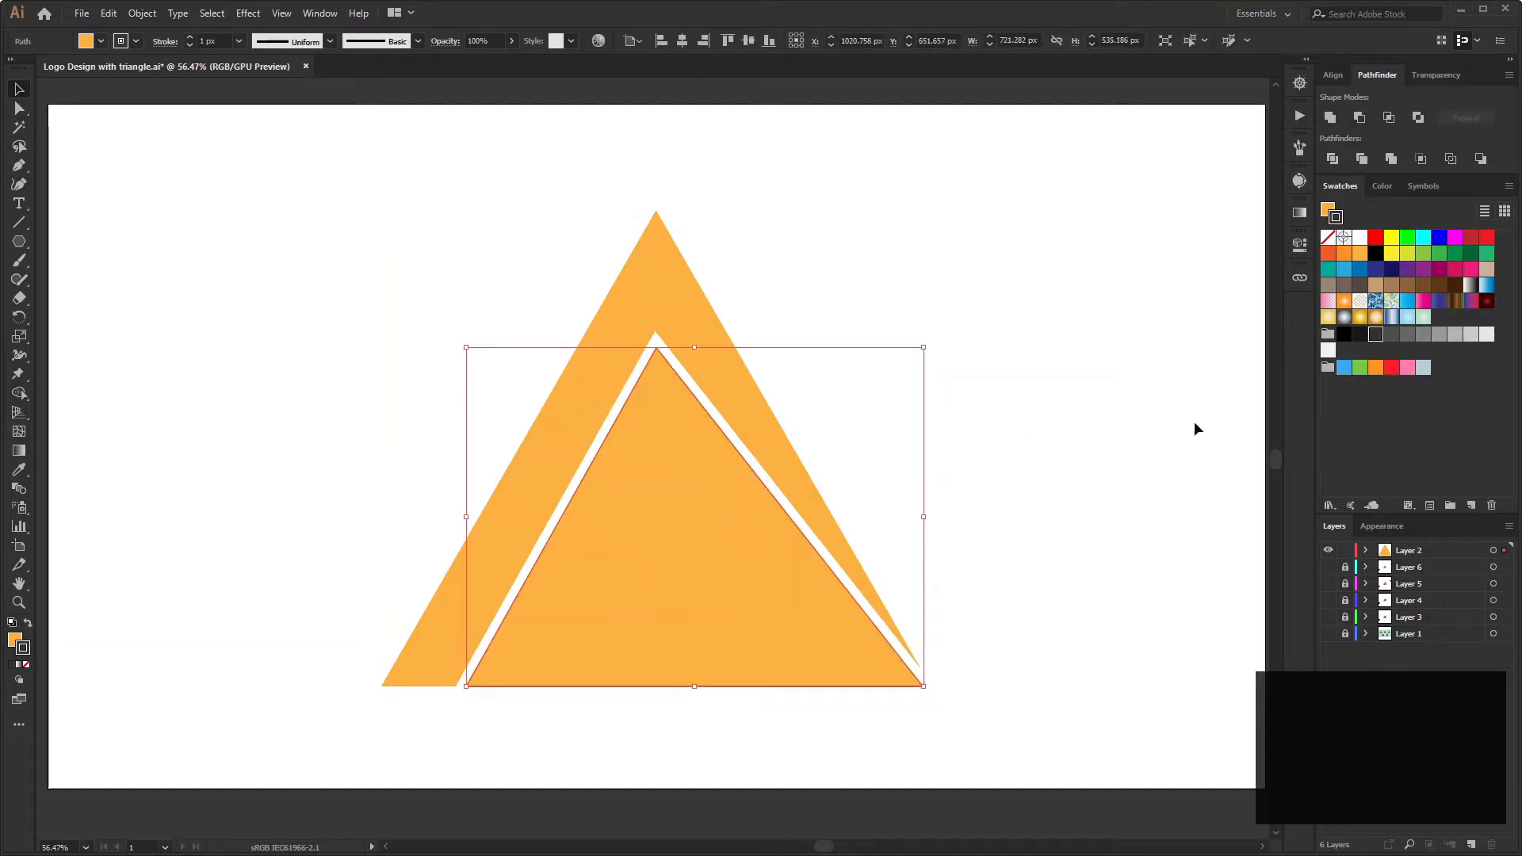
{"action": "left_click", "coordinate": [1328, 238]}
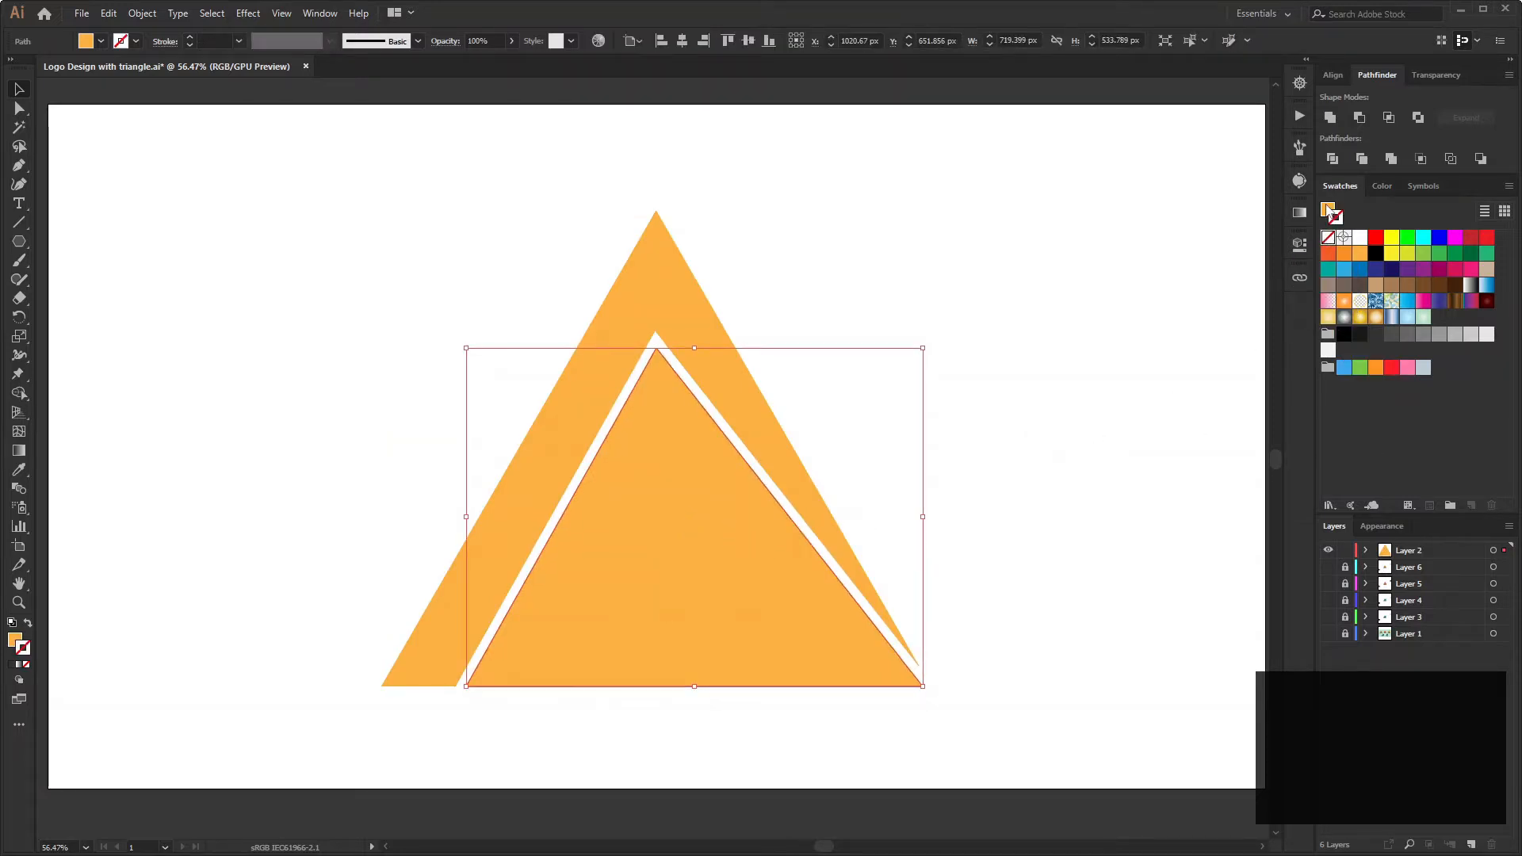
{"action": "left_click", "coordinate": [1374, 337]}
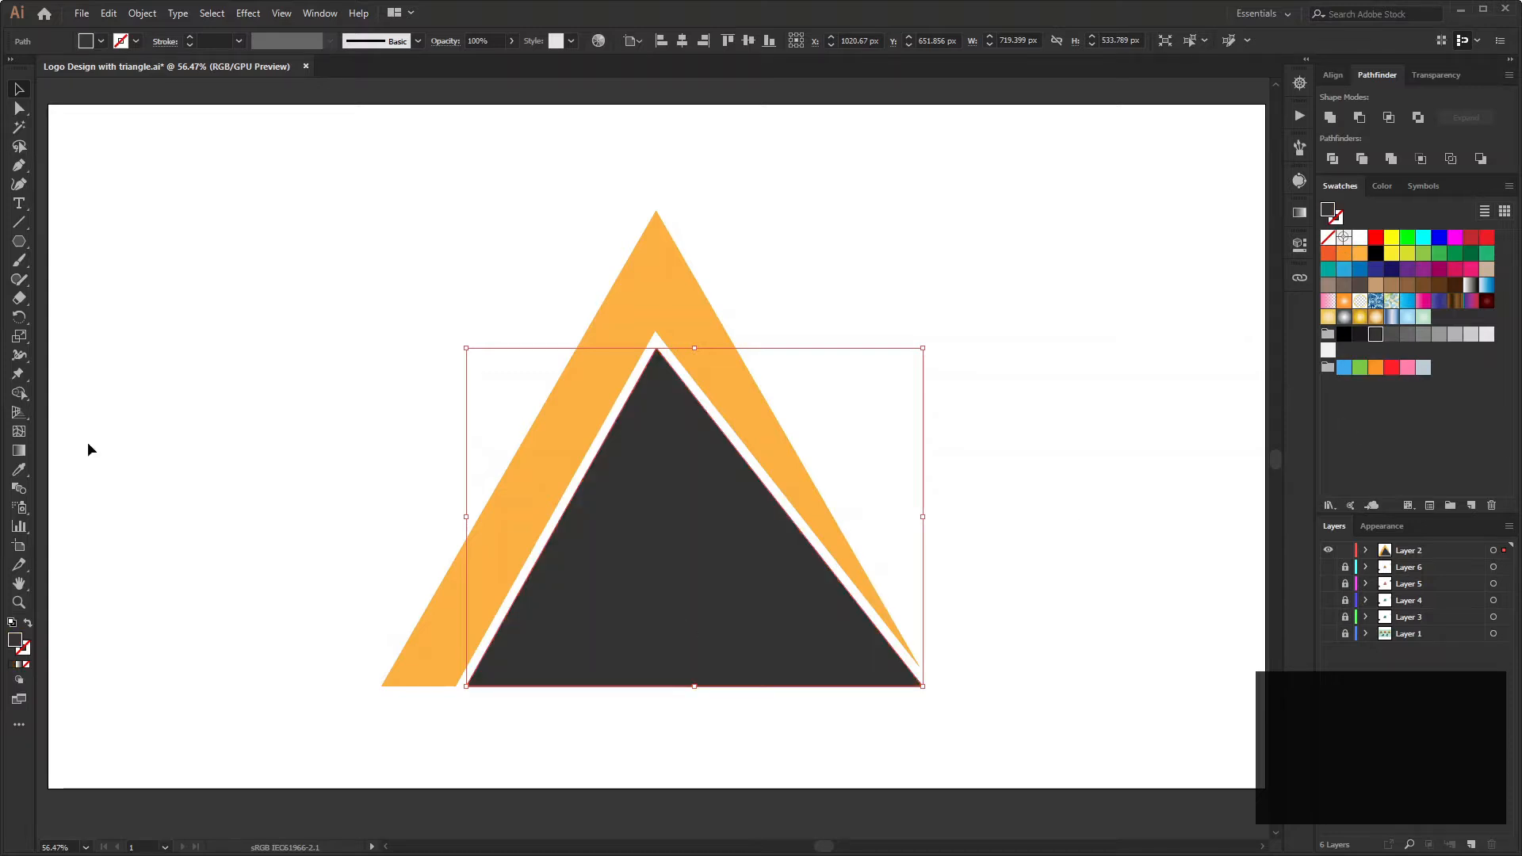
Draw a closed three-point Pen path over the dark triangle, from about X 597, Y 963 px up to about X 951, Y 590 px.
{"action": "left_click", "coordinate": [19, 166]}
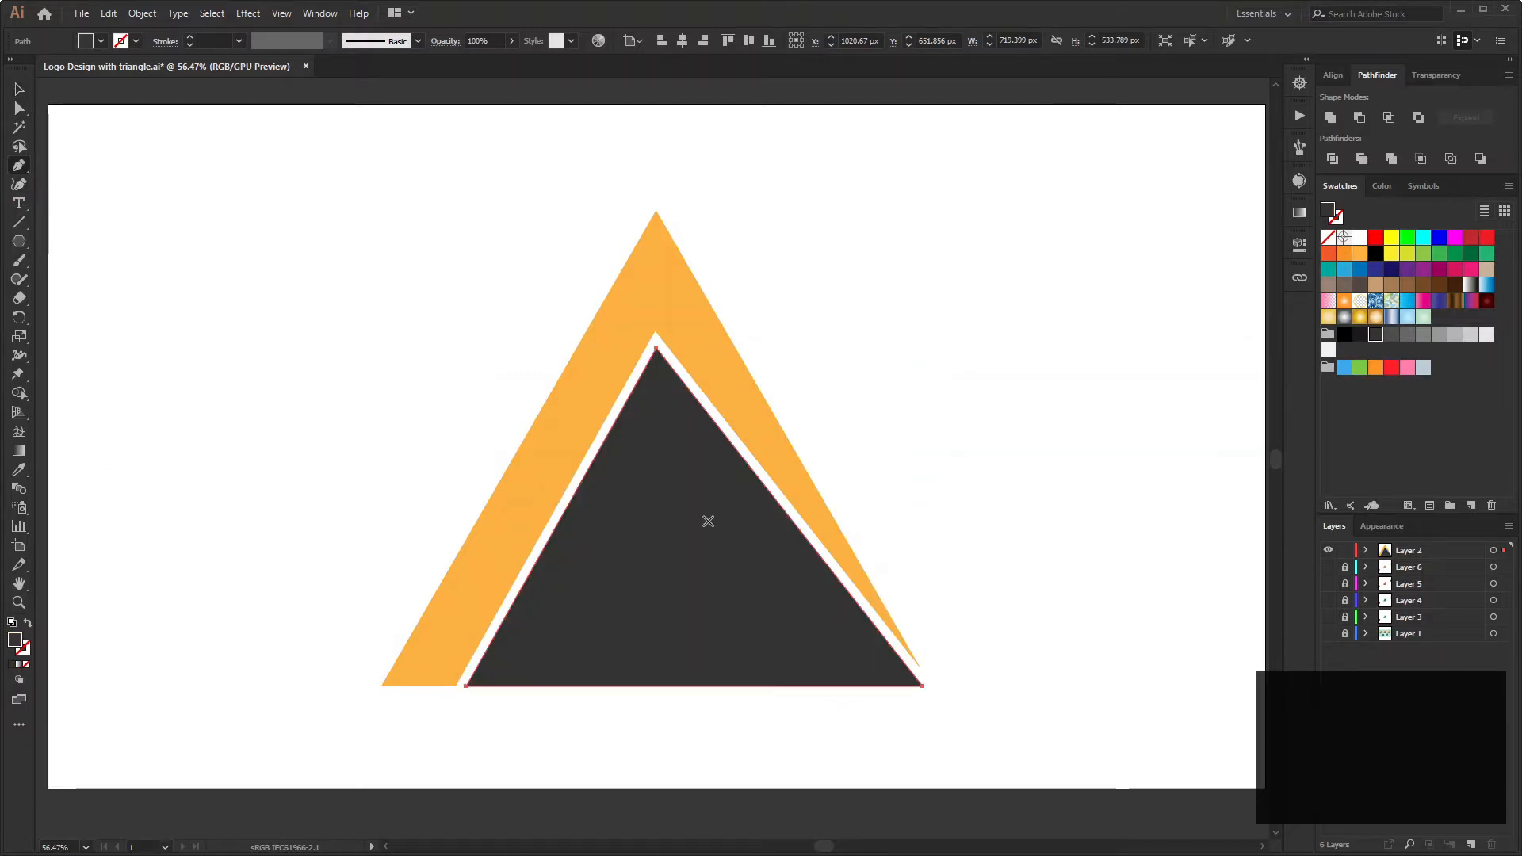
{"action": "left_click", "coordinate": [426, 714]}
{"action": "left_click", "coordinate": [650, 478]}
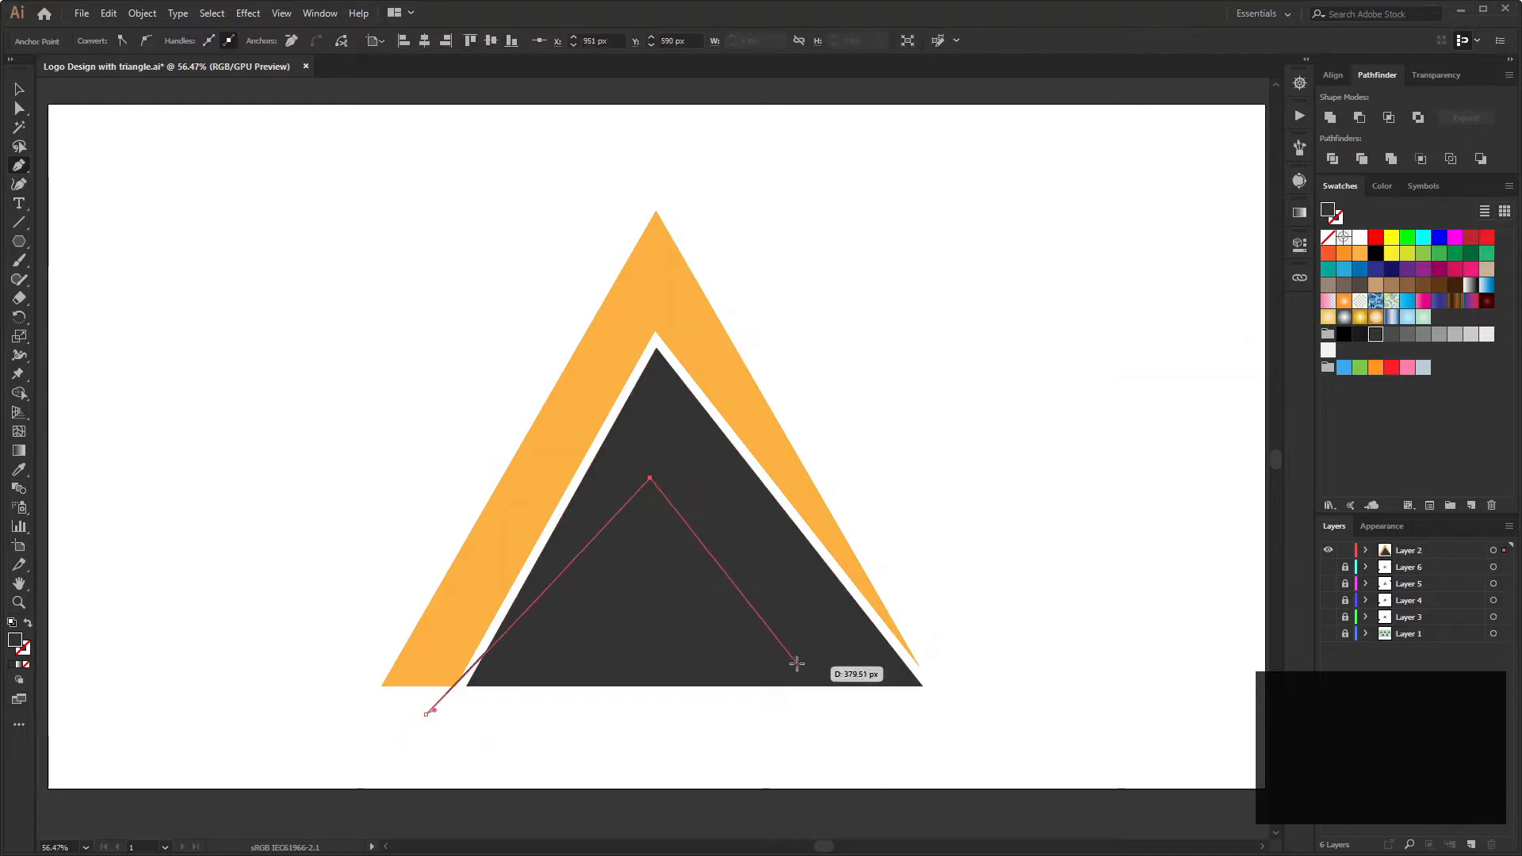
{"action": "left_click", "coordinate": [777, 632]}
{"action": "left_click", "coordinate": [426, 714]}
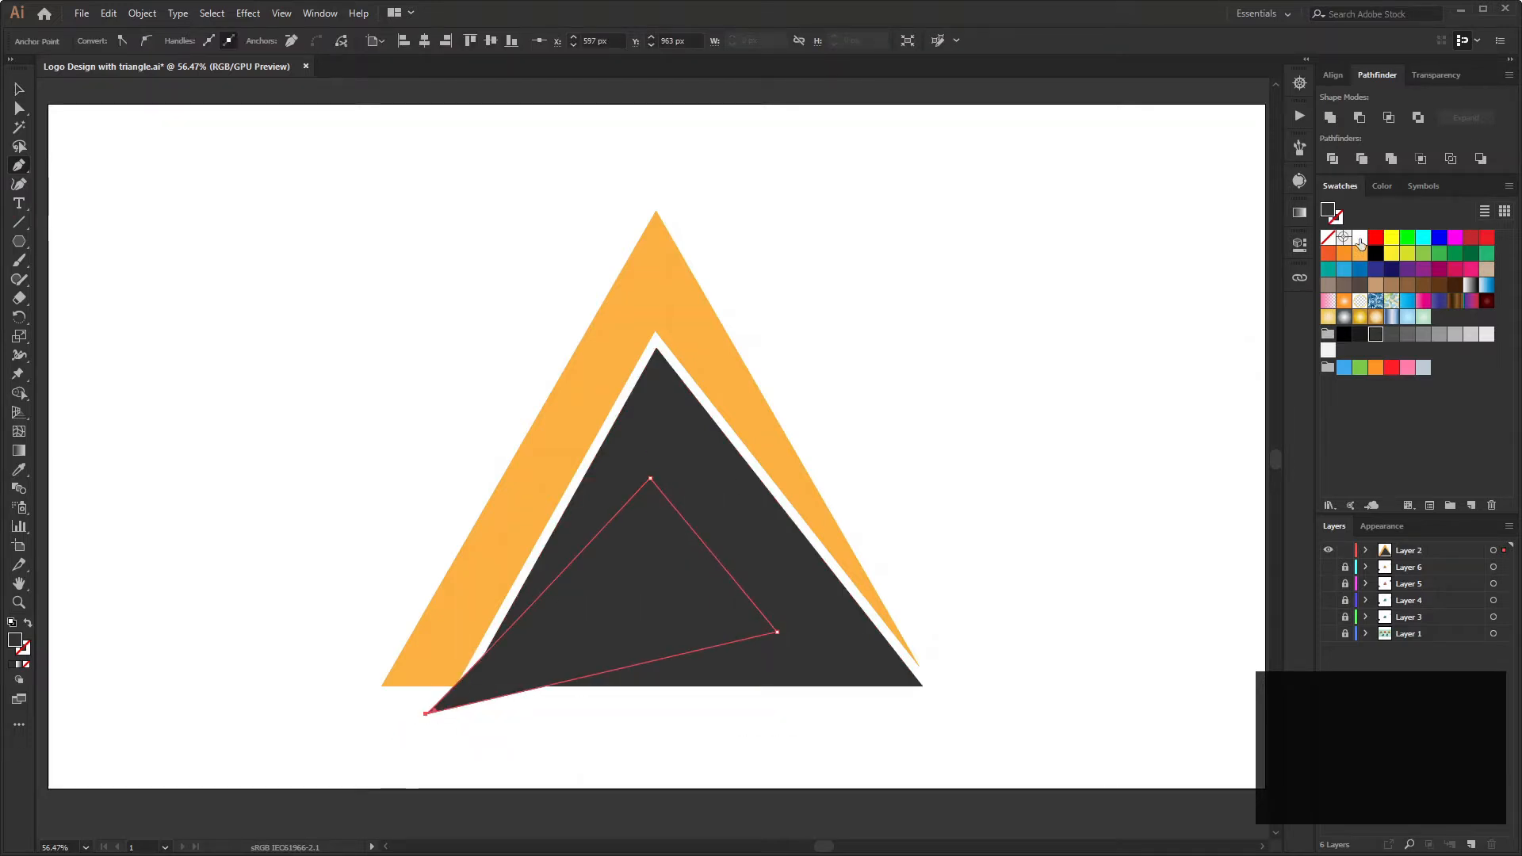
Fill the drawn path with white, move its apex anchor to about X 960, Y 544 px and nudge its lower-left anchor slightly upward.
{"action": "left_click", "coordinate": [1360, 239]}
{"action": "left_click", "coordinate": [19, 109]}
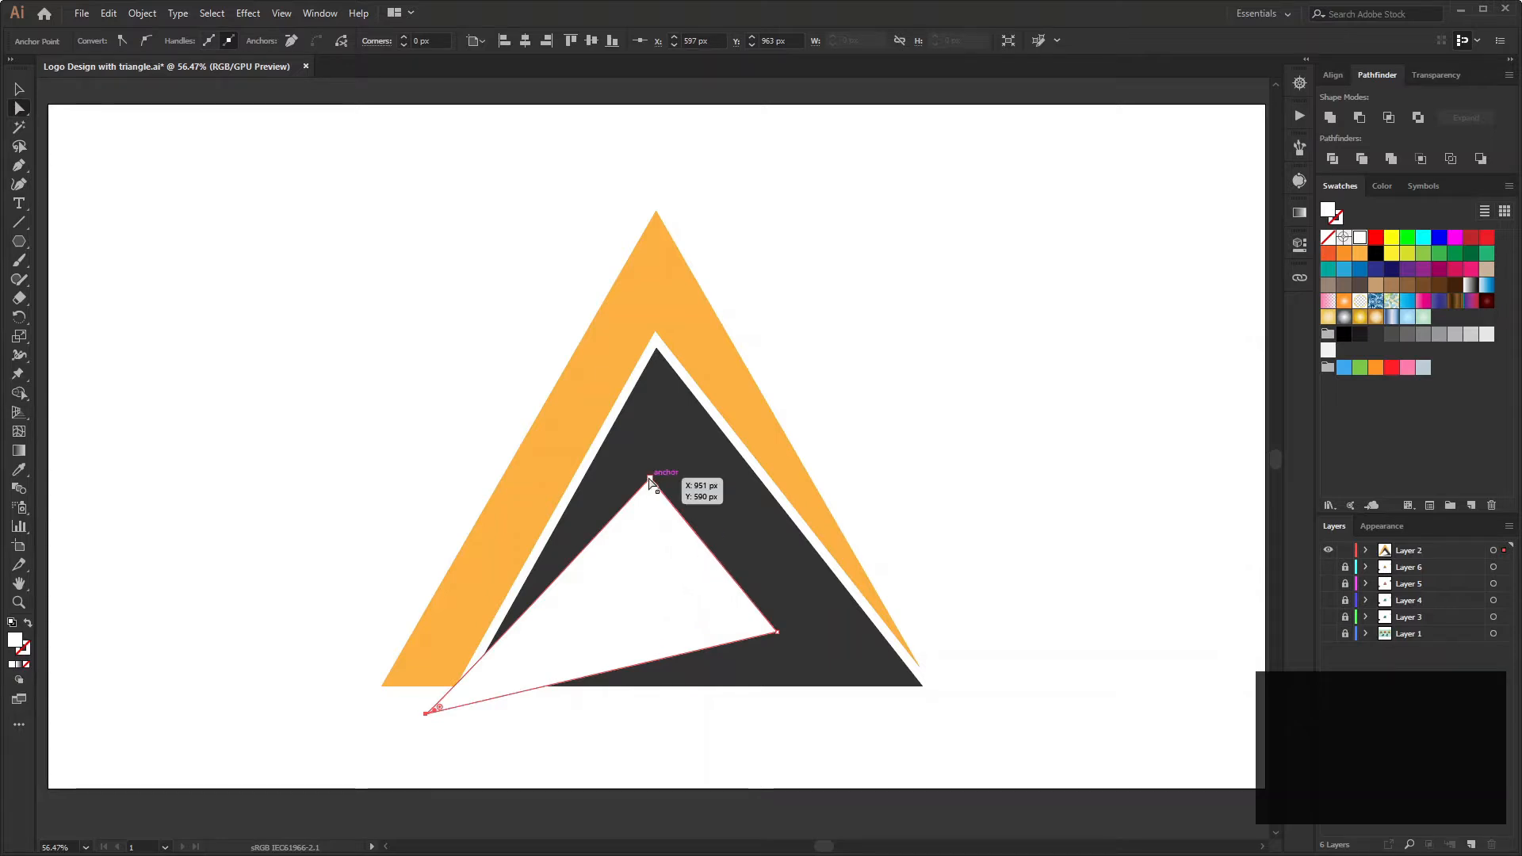
{"action": "mouse_move", "coordinate": [650, 478]}
{"action": "left_mouse_down"}
{"action": "mouse_move", "coordinate": [670, 350]}
{"action": "mouse_move", "coordinate": [656, 449]}
{"action": "left_mouse_up"}
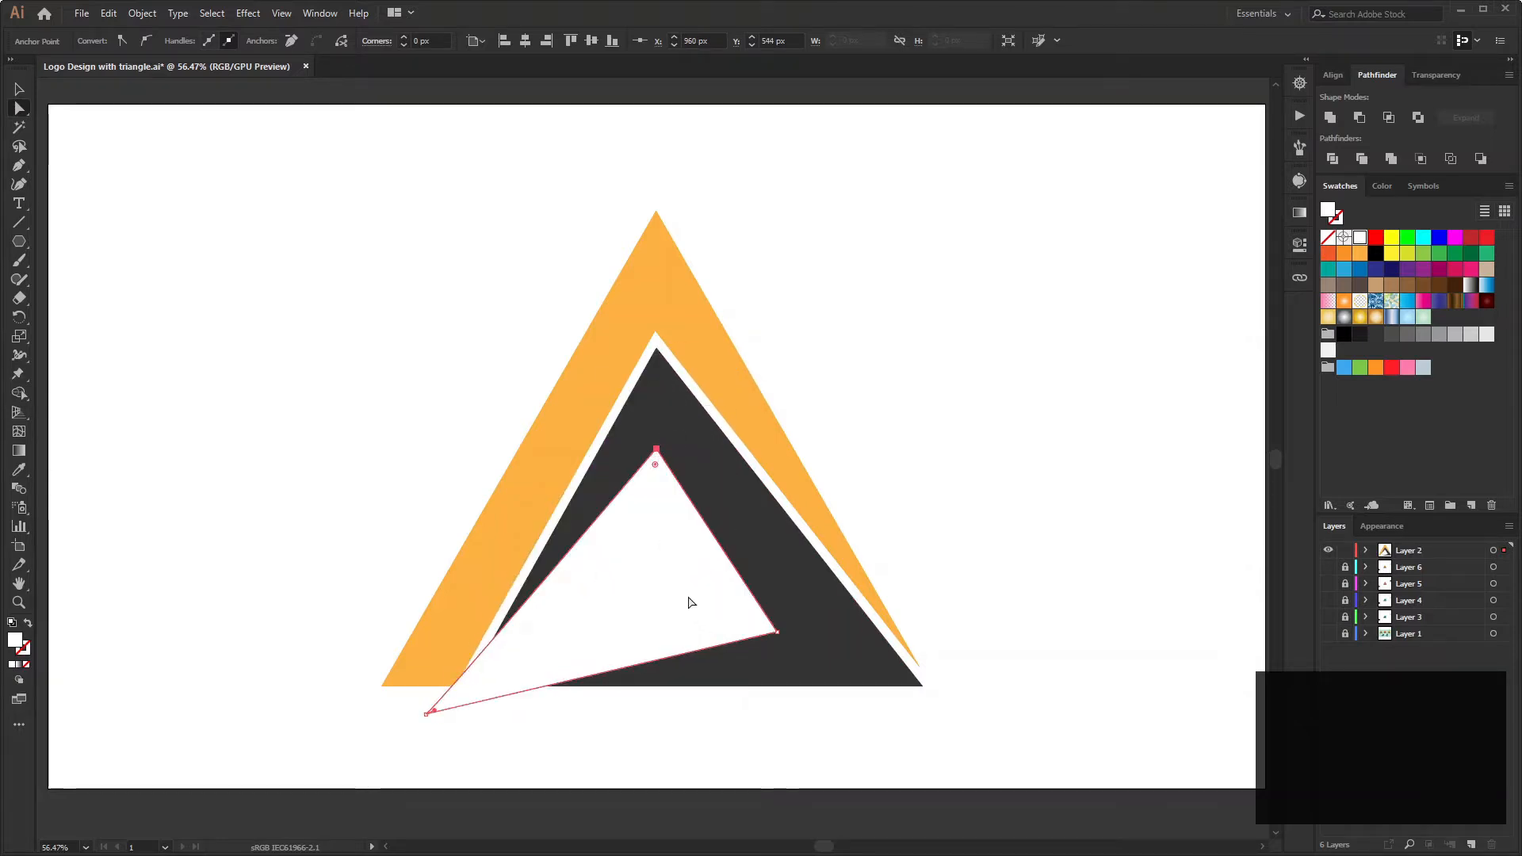
{"action": "left_click_drag", "start_coordinate": [425, 715], "coordinate": [424, 712]}
{"action": "key", "text": "v"}
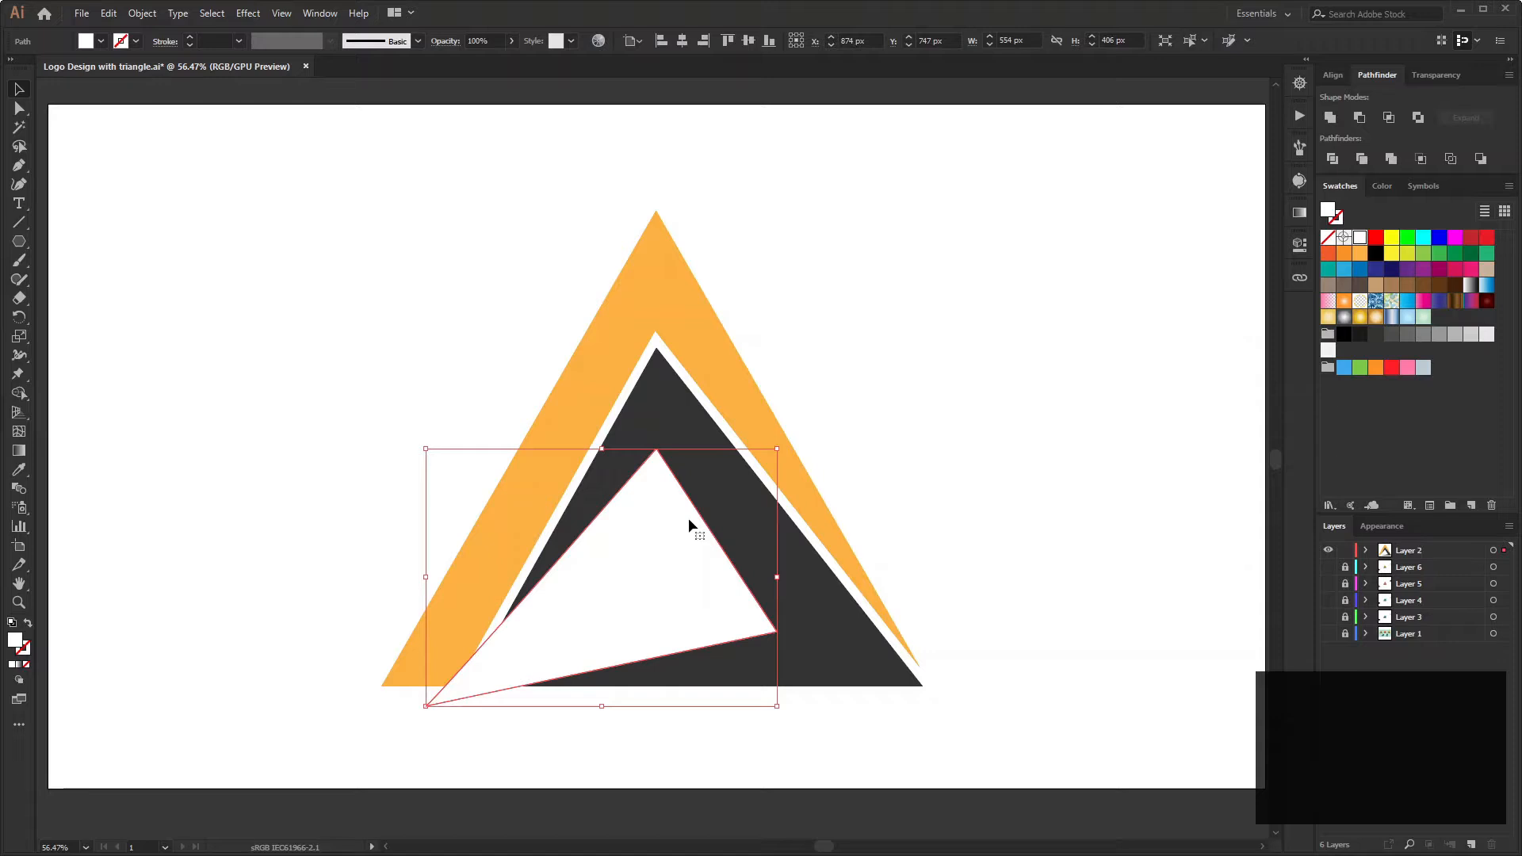
Subtract the white path from the dark grey triangle with Minus Front.
{"action": "left_click", "coordinate": [817, 634], "text": "shift"}
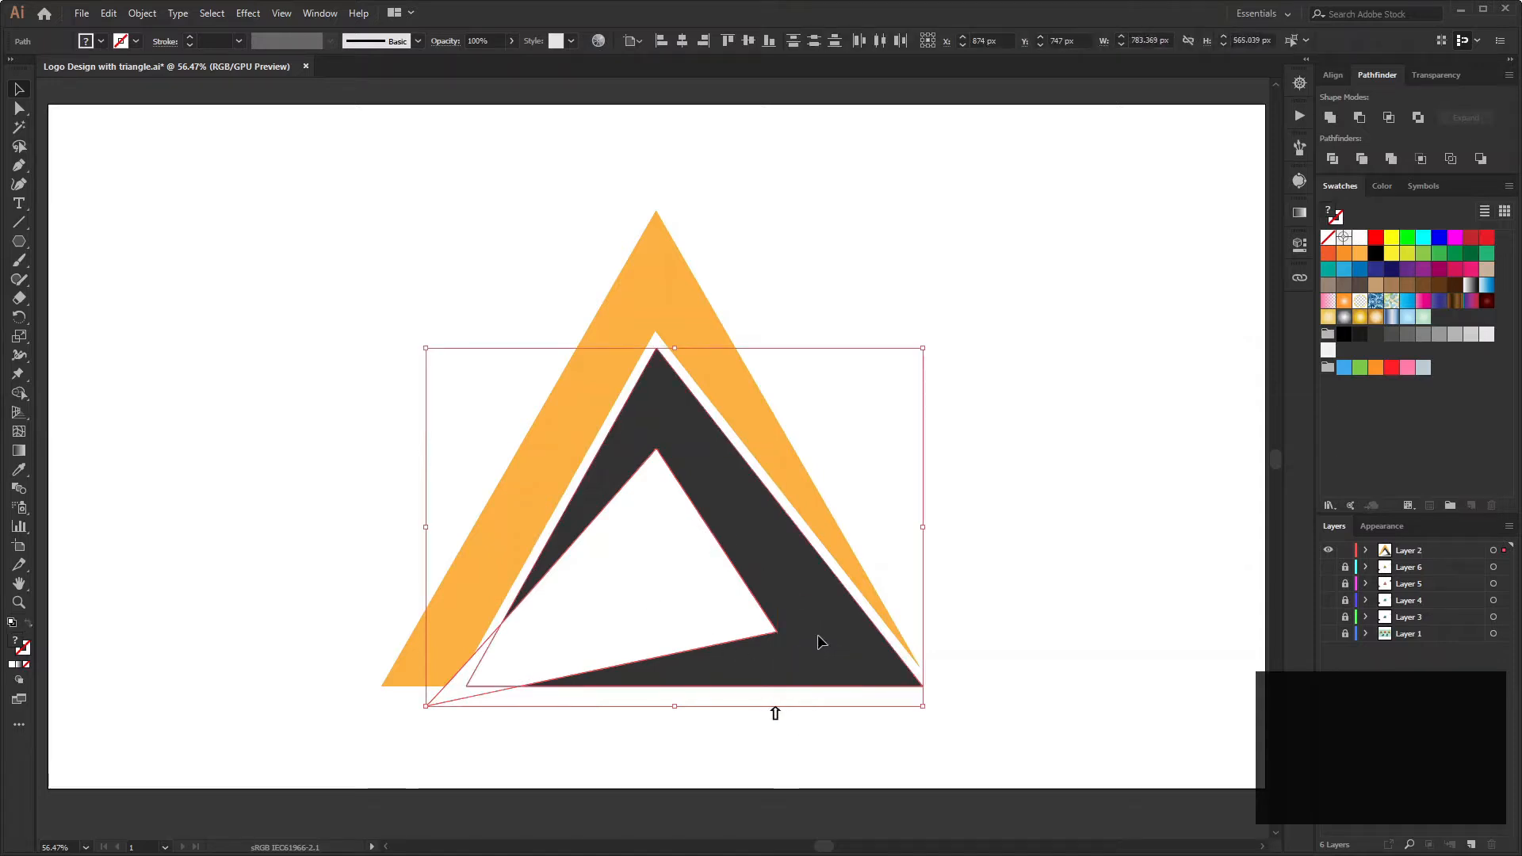
{"action": "left_click_drag", "start_coordinate": [739, 755], "coordinate": [684, 550]}
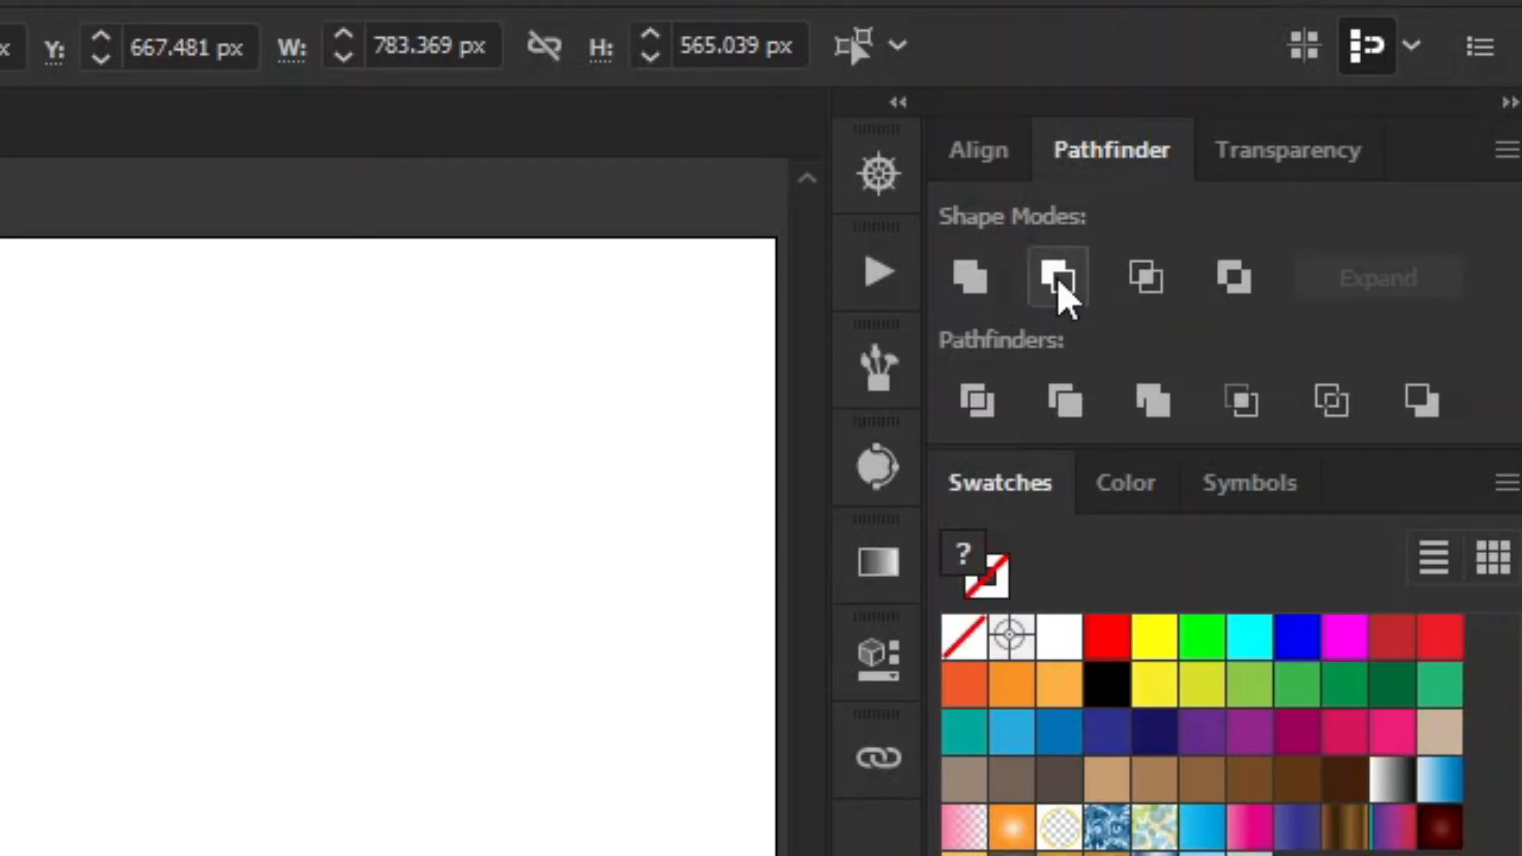
{"action": "left_click", "coordinate": [1360, 118]}
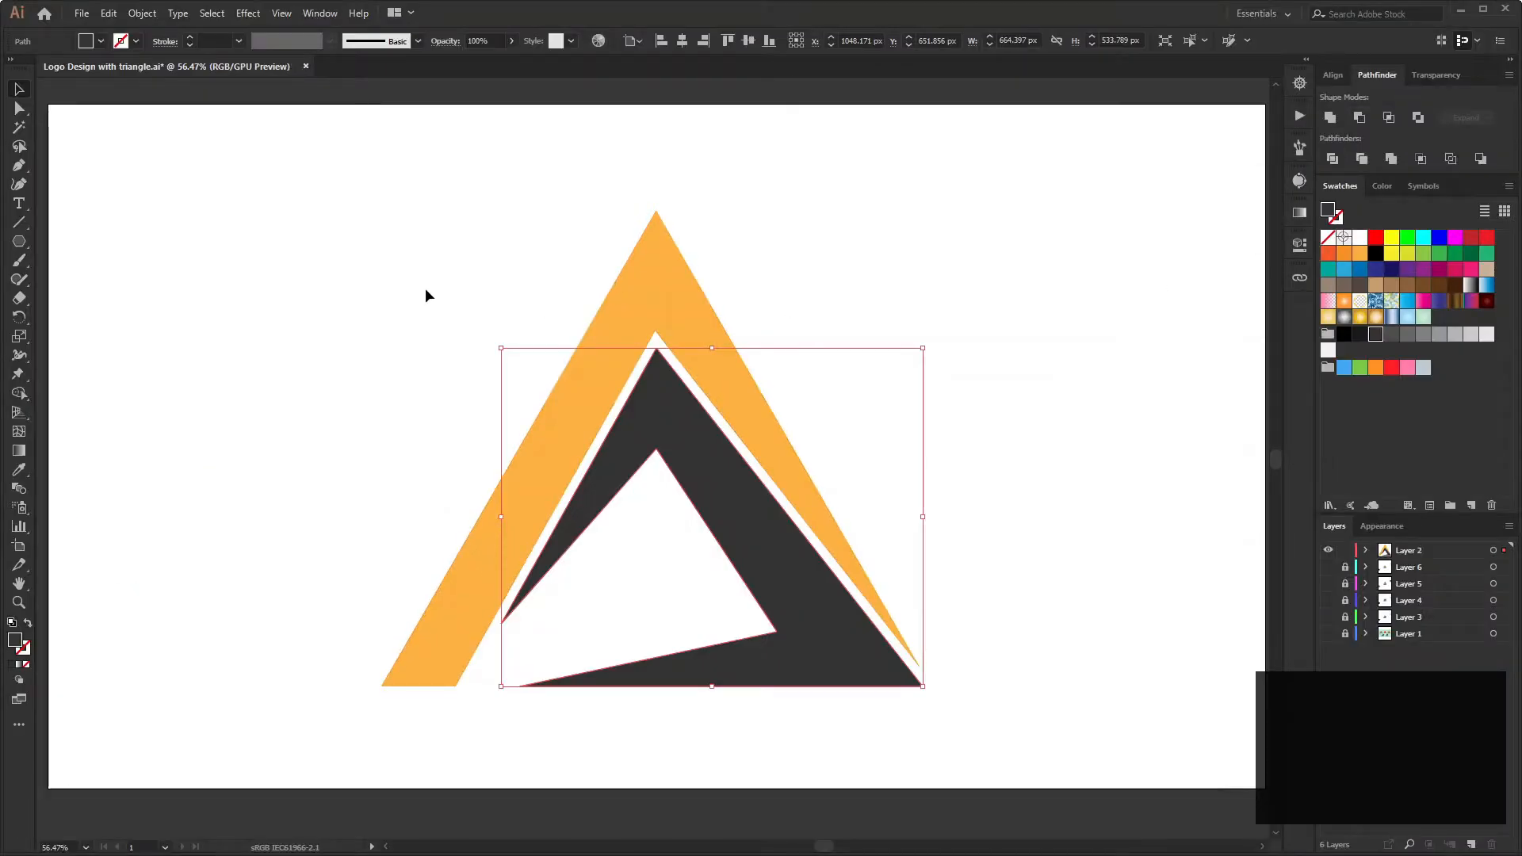
{"action": "left_click", "coordinate": [425, 296]}
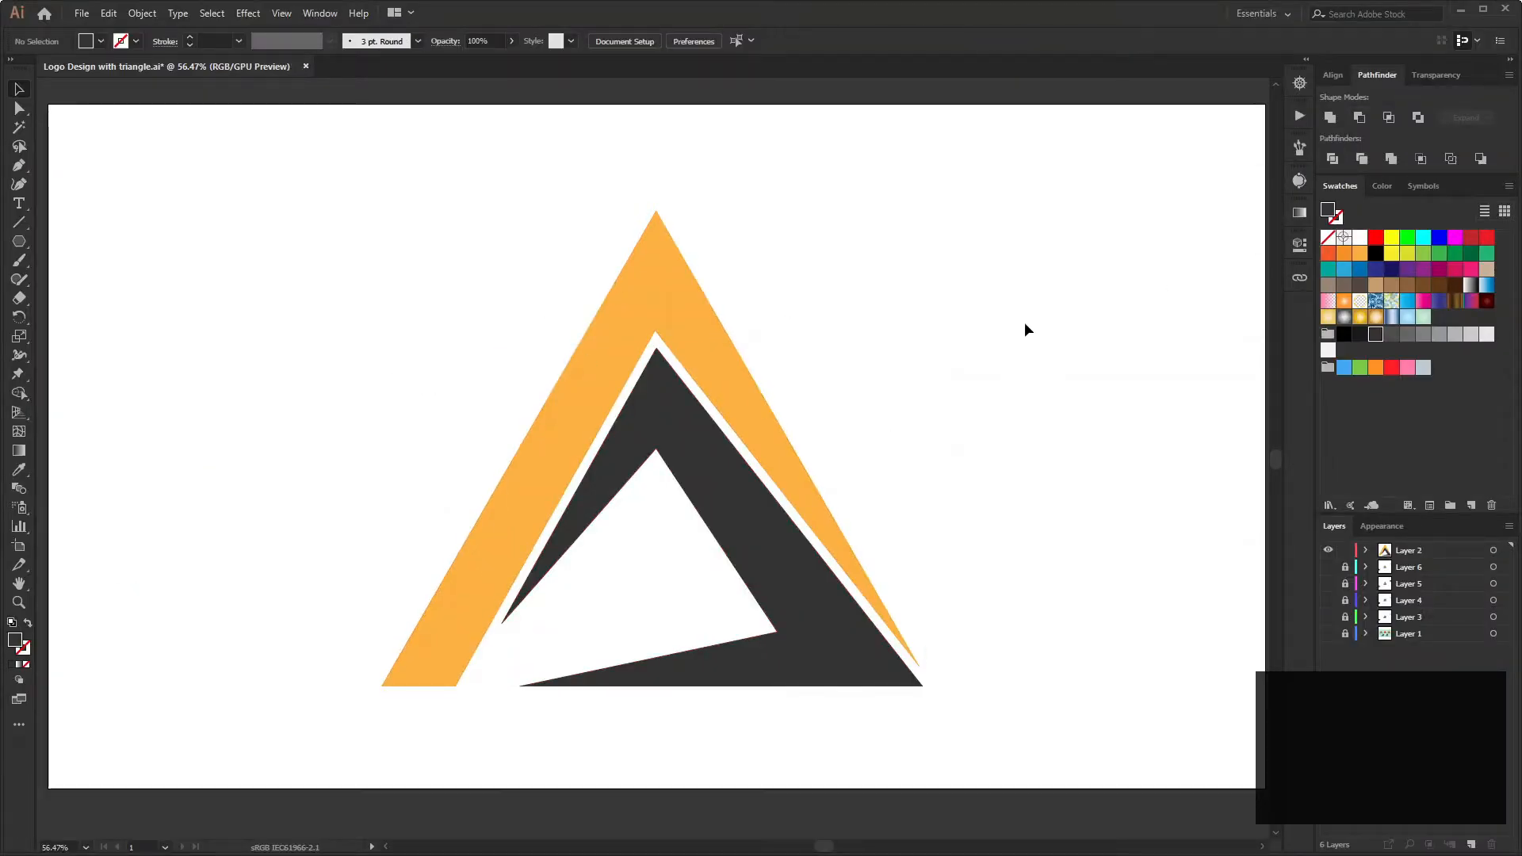
Group the orange and dark grey pieces and open the Scale transform for the group.
{"action": "left_click_drag", "start_coordinate": [1025, 323], "coordinate": [312, 531]}
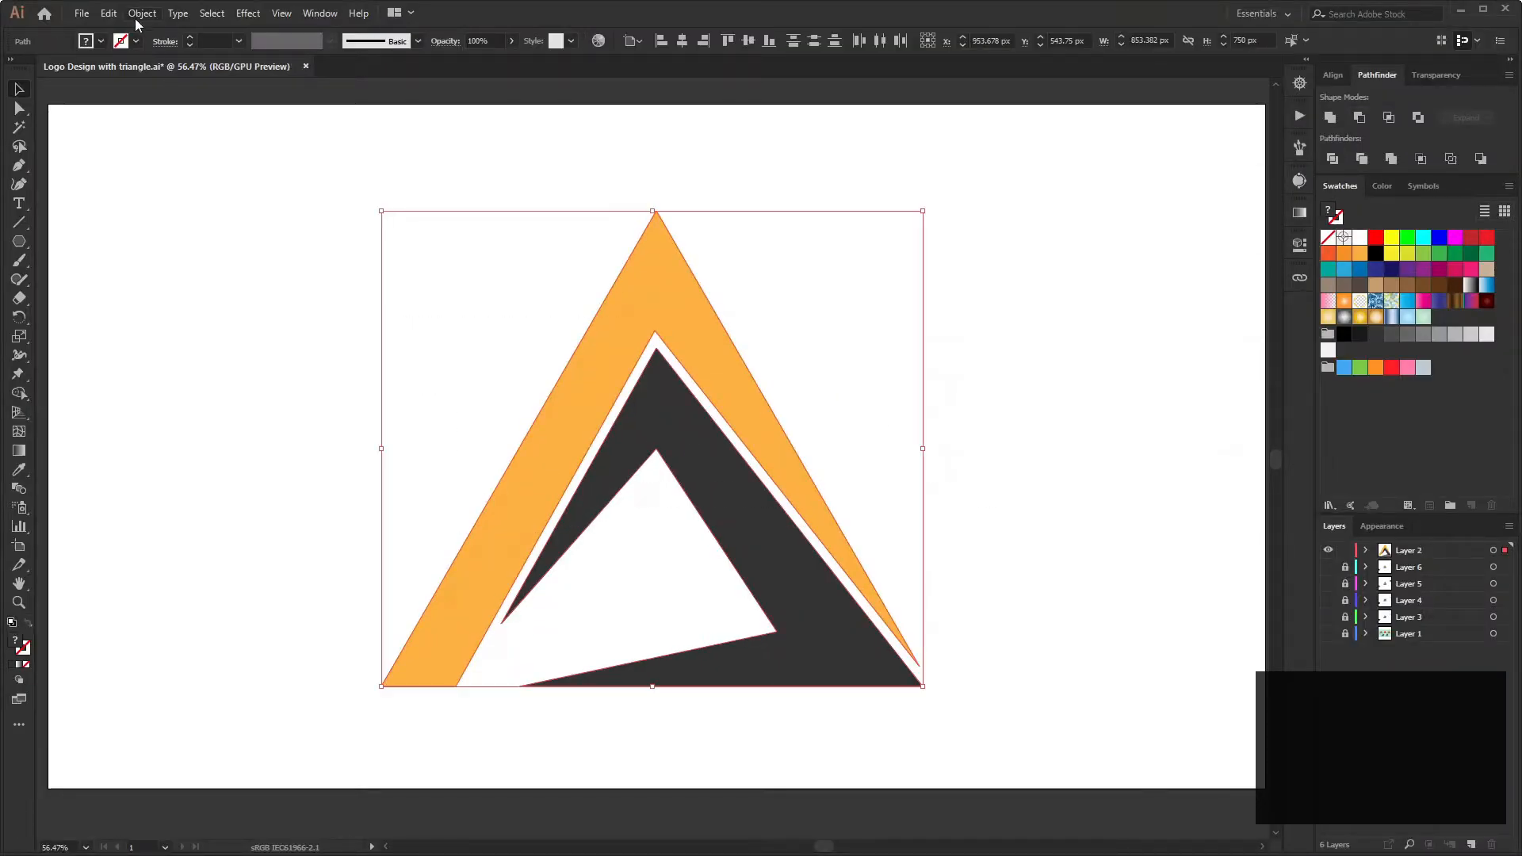
{"action": "left_click", "coordinate": [138, 13]}
{"action": "left_click", "coordinate": [160, 71]}
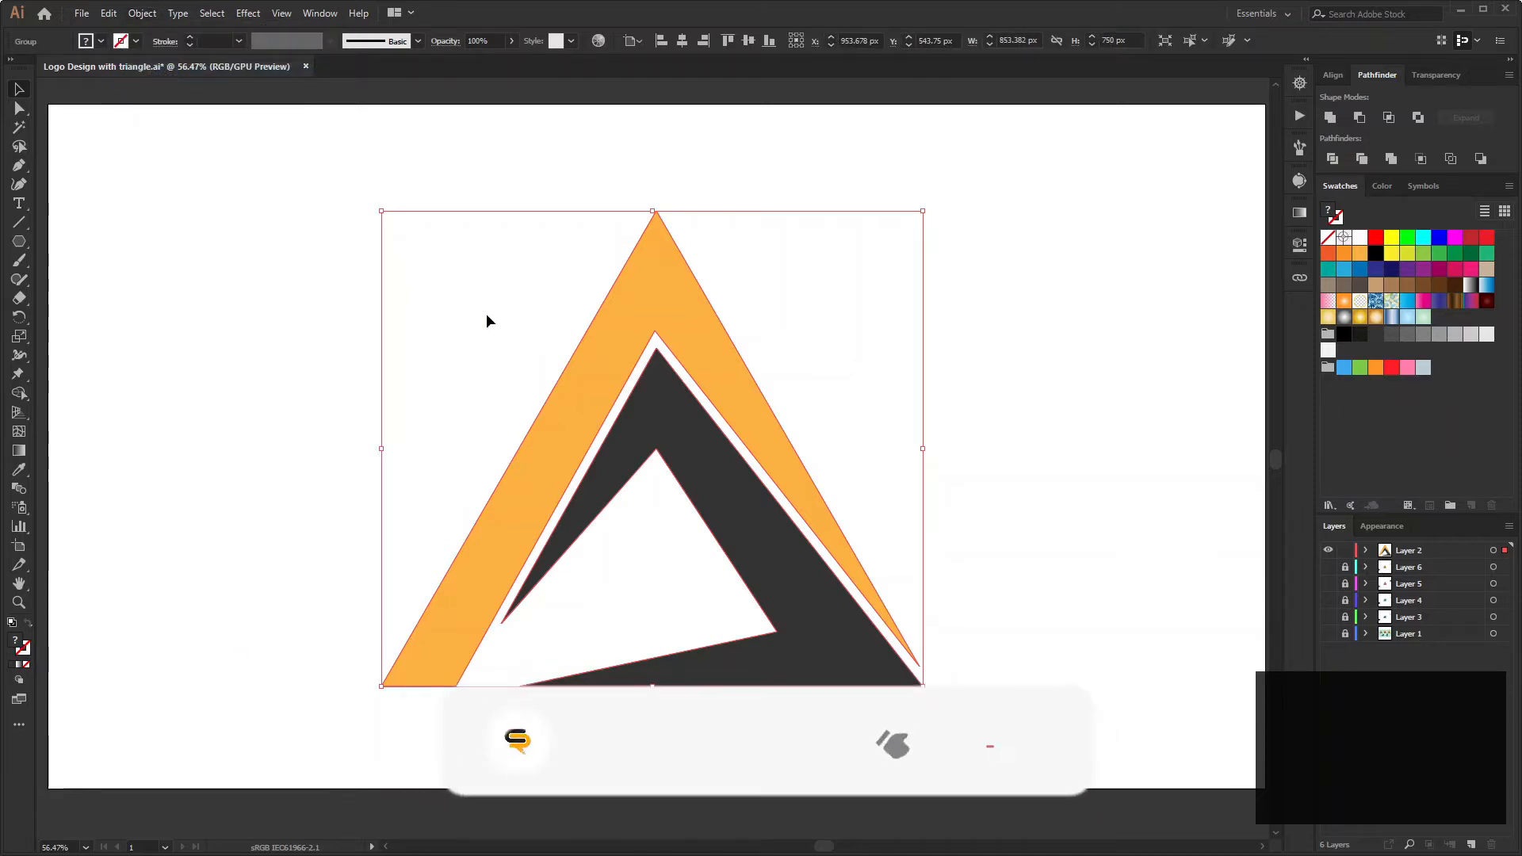
{"action": "right_click", "coordinate": [683, 287]}
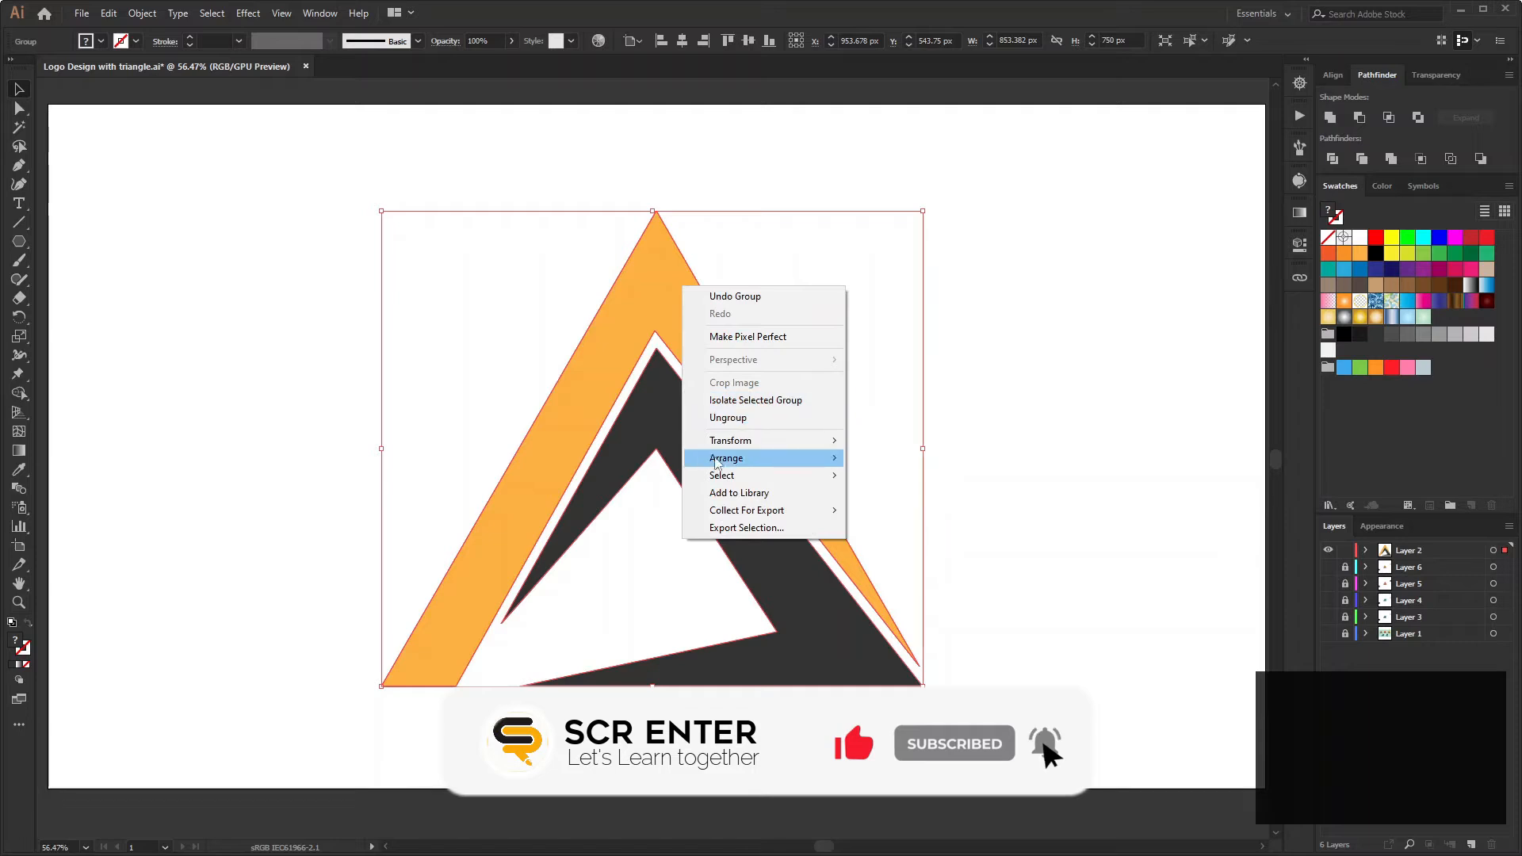
{"action": "mouse_move", "coordinate": [793, 441]}
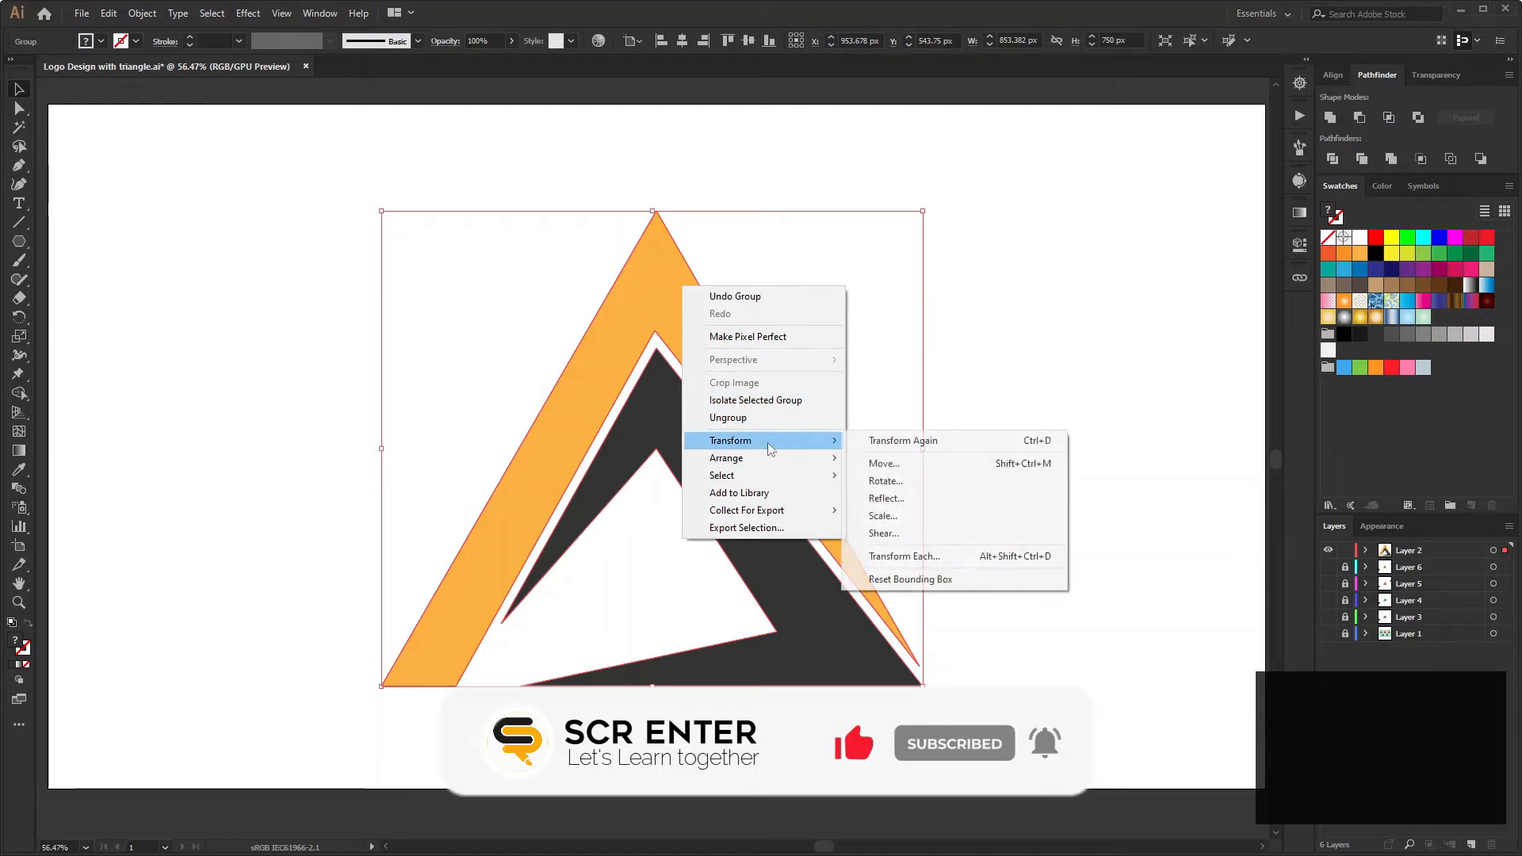
{"action": "left_click", "coordinate": [920, 514]}
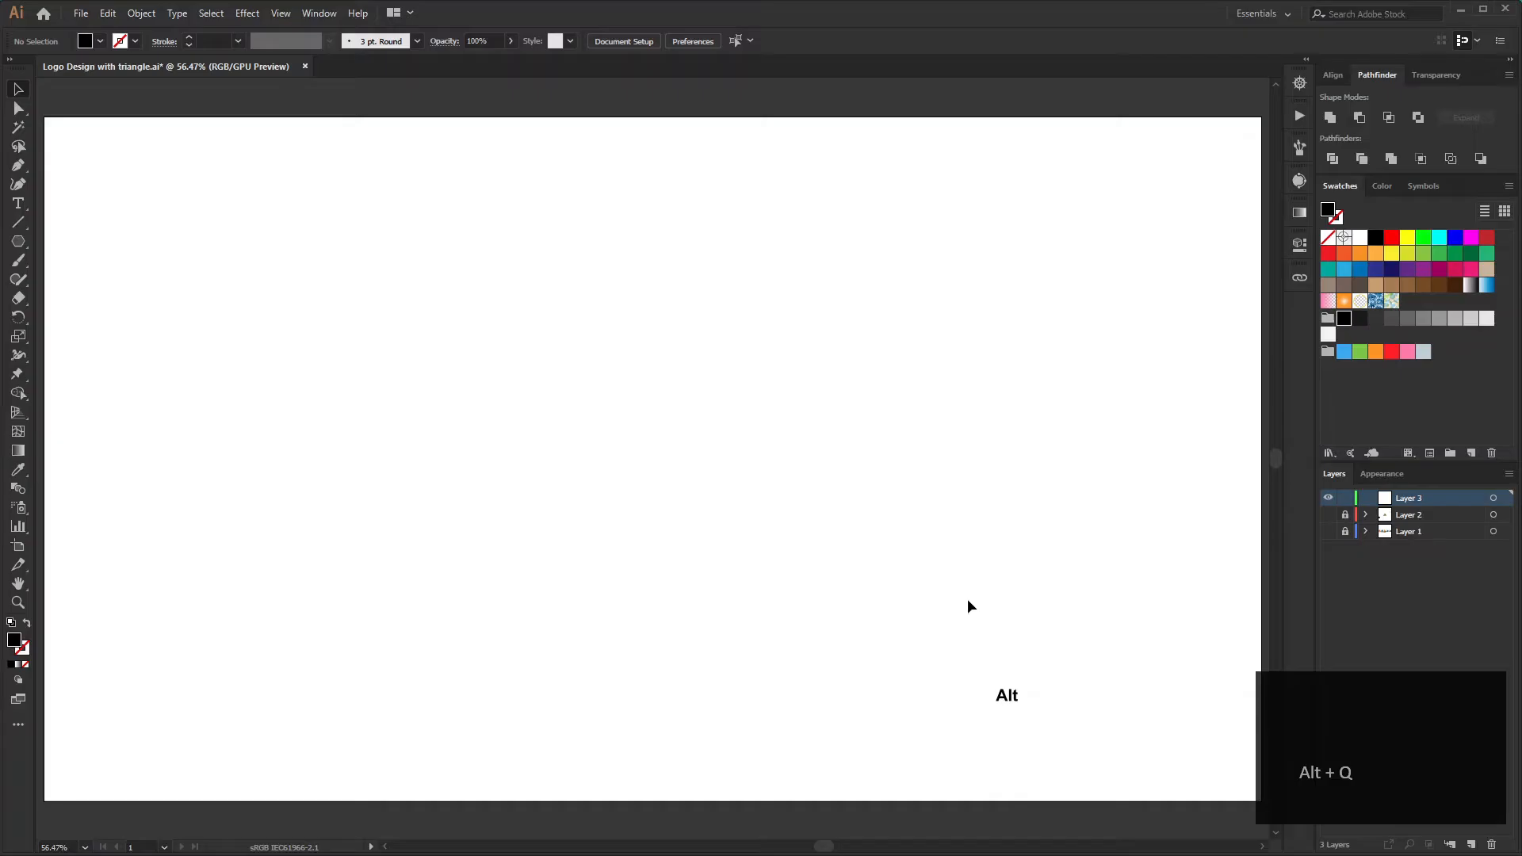
Create a three-sided polygon with a 500 px radius on the empty artboard.
{"action": "left_click", "coordinate": [21, 245]}
{"action": "left_click", "coordinate": [720, 404]}
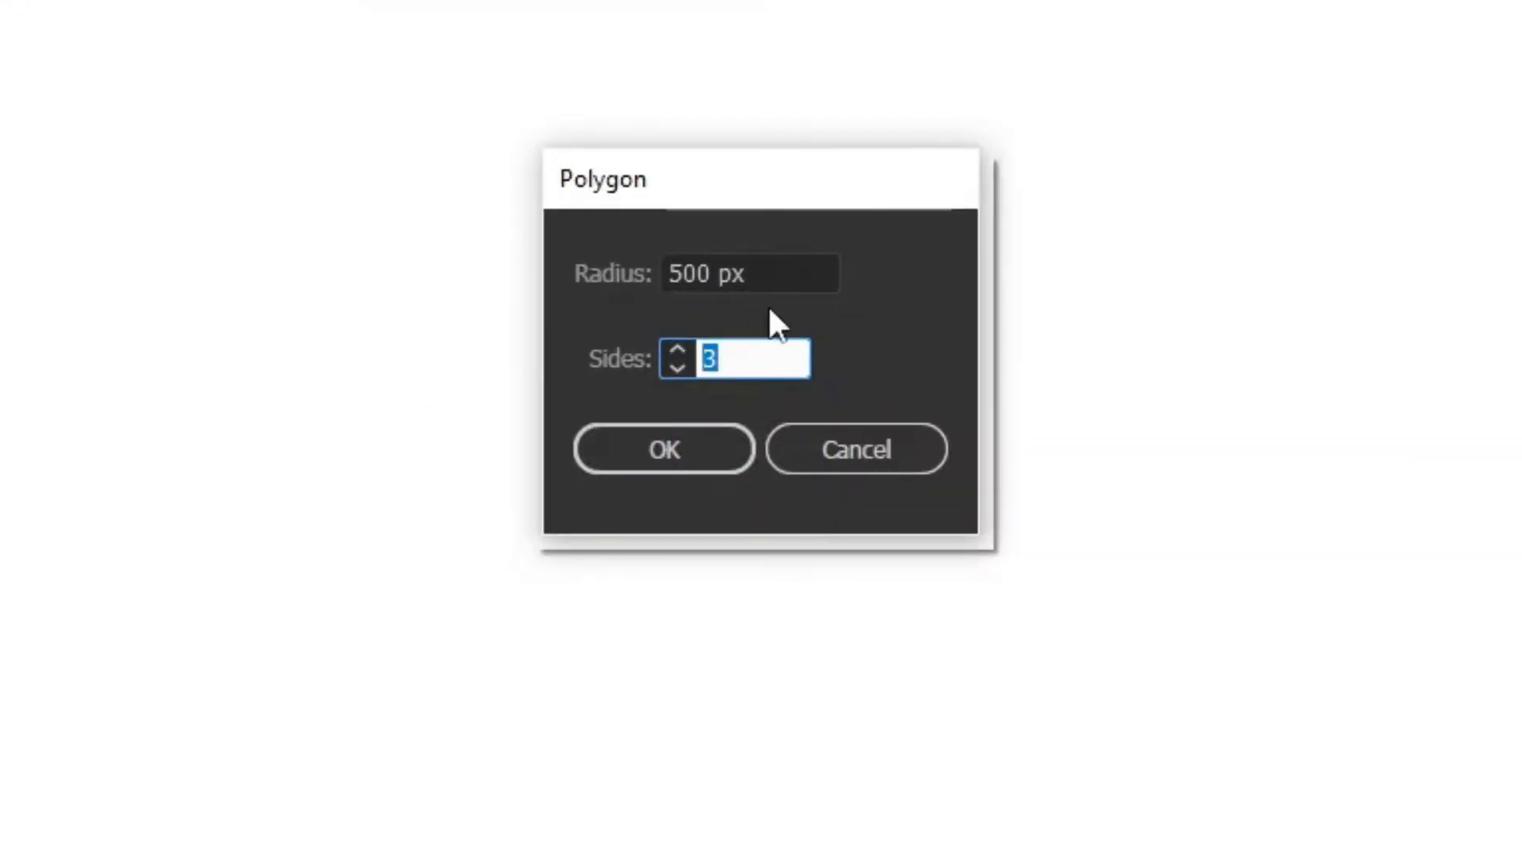
{"action": "left_click", "coordinate": [802, 272]}
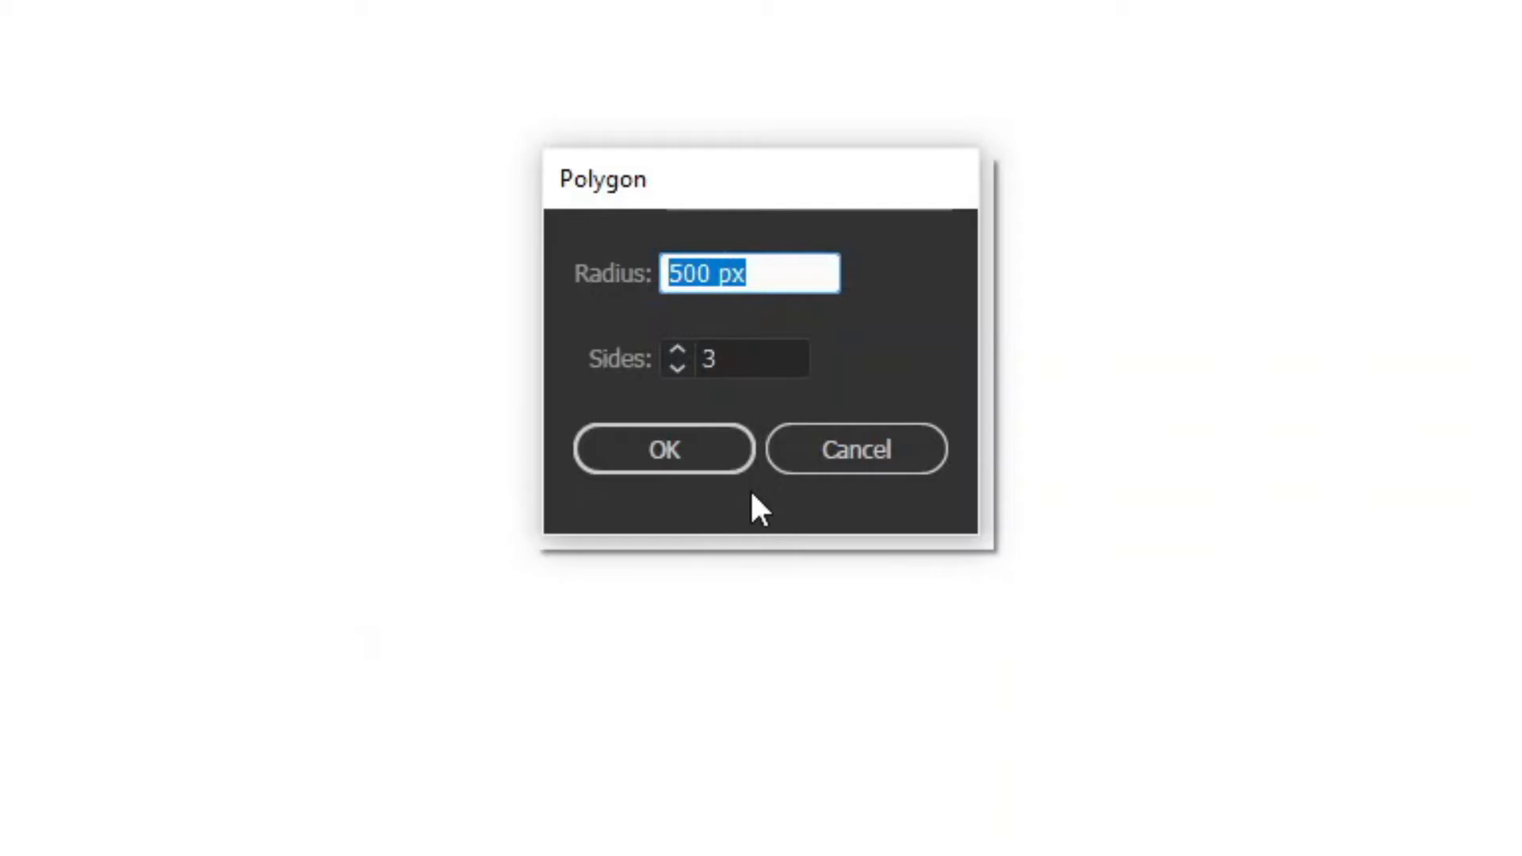
{"action": "left_click", "coordinate": [711, 449]}
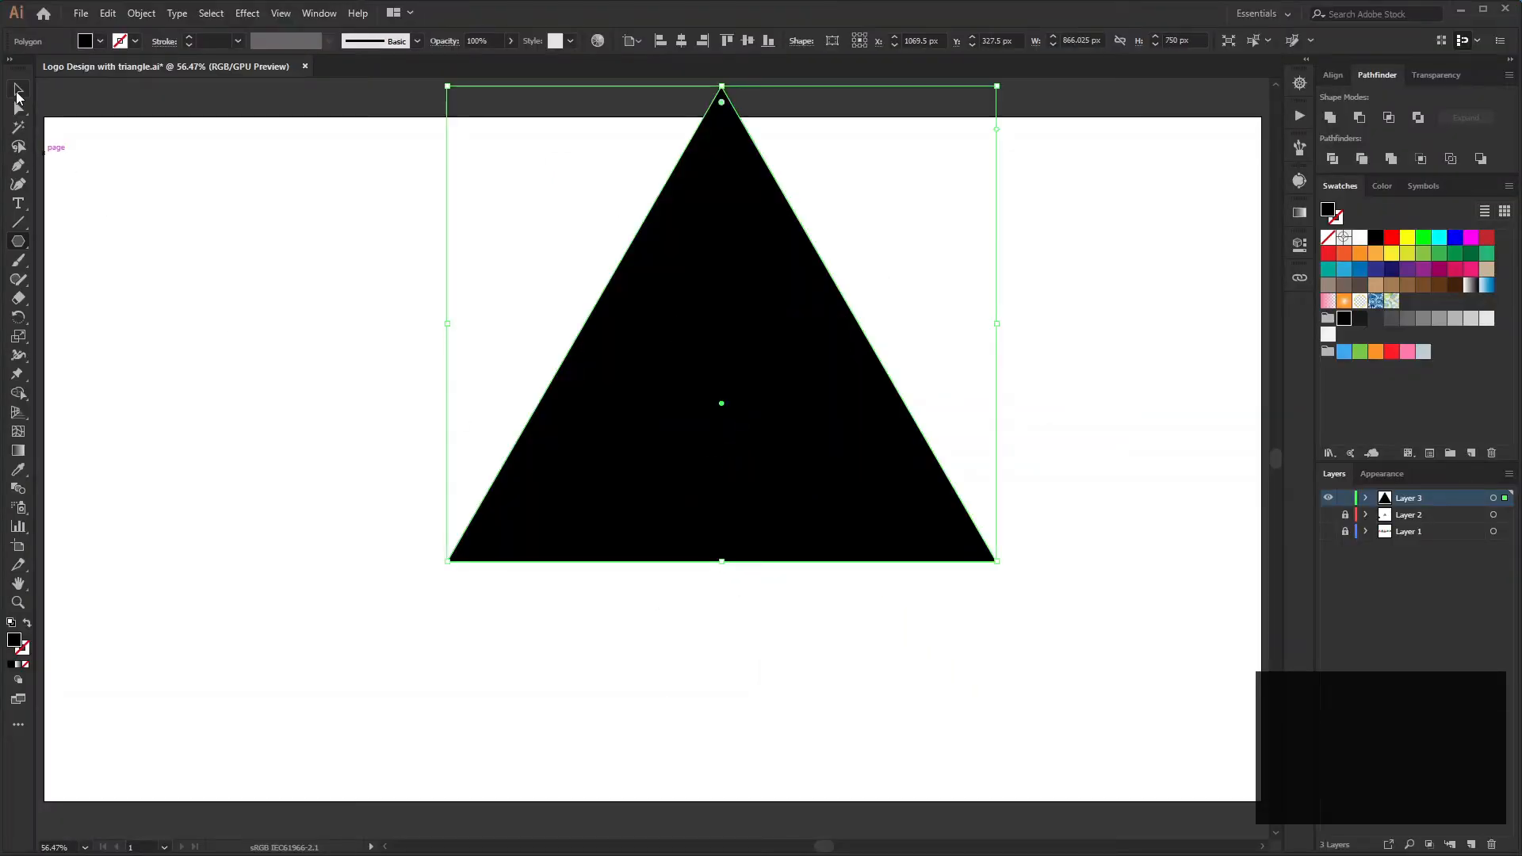
Centre the triangle horizontally and vertically on the artboard and fill it with light blue.
{"action": "left_click", "coordinate": [18, 92]}
{"action": "left_click", "coordinate": [680, 41]}
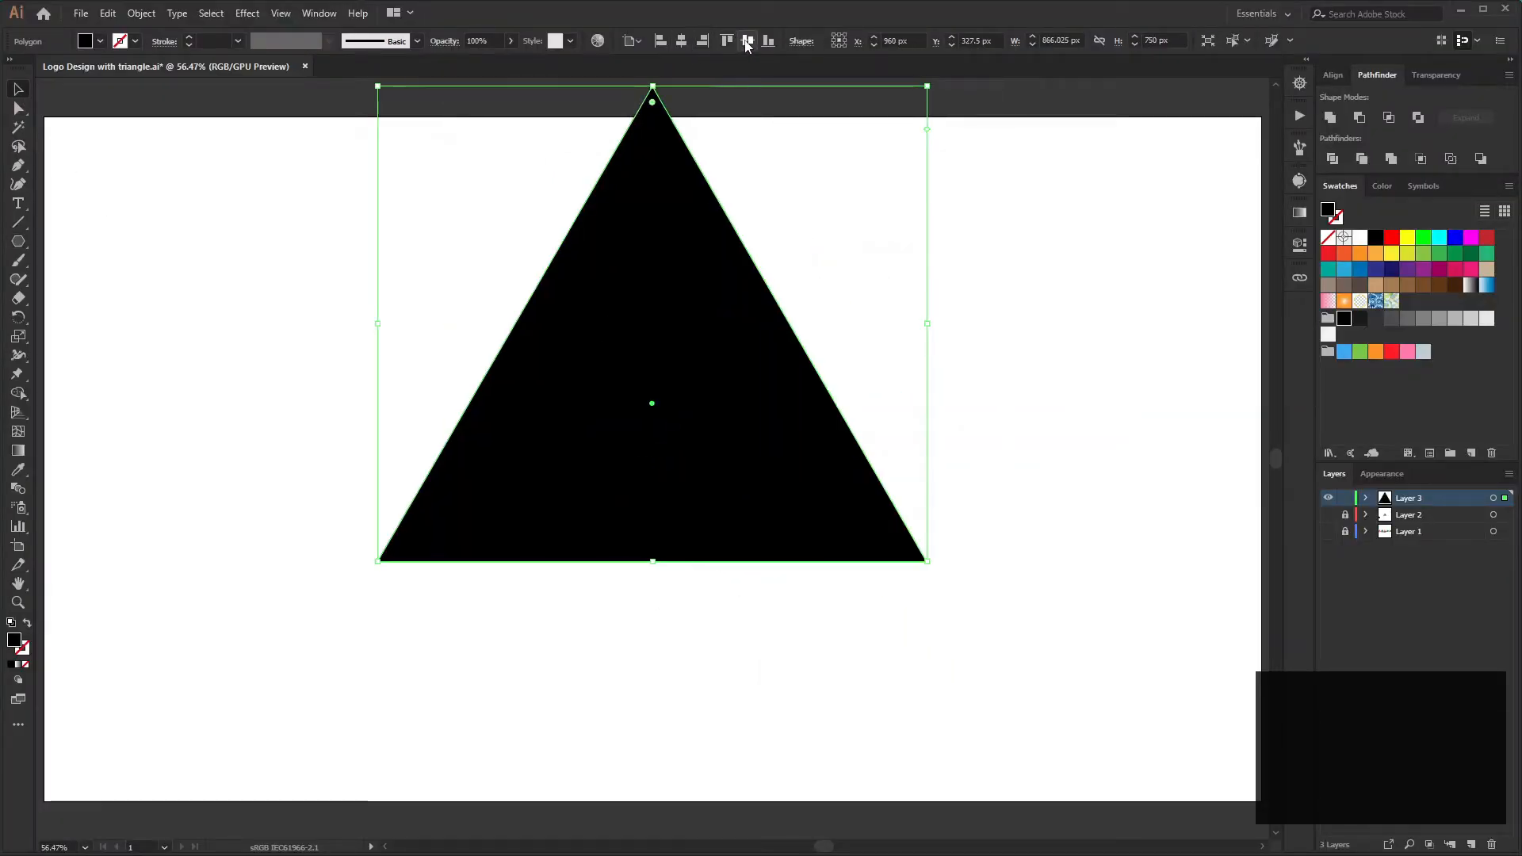
{"action": "left_click", "coordinate": [748, 41]}
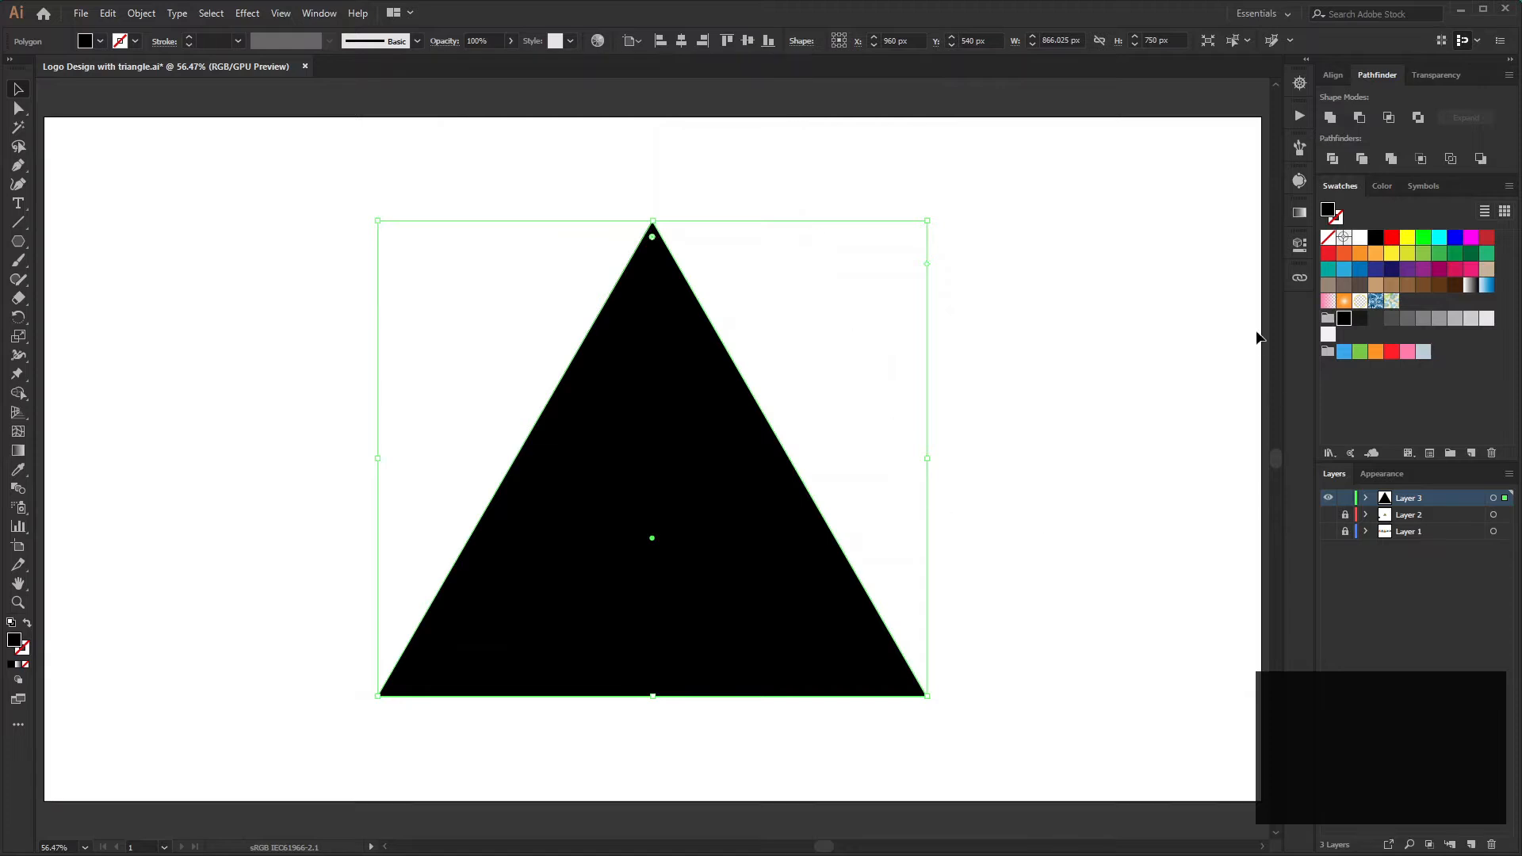
{"action": "left_click", "coordinate": [1345, 270]}
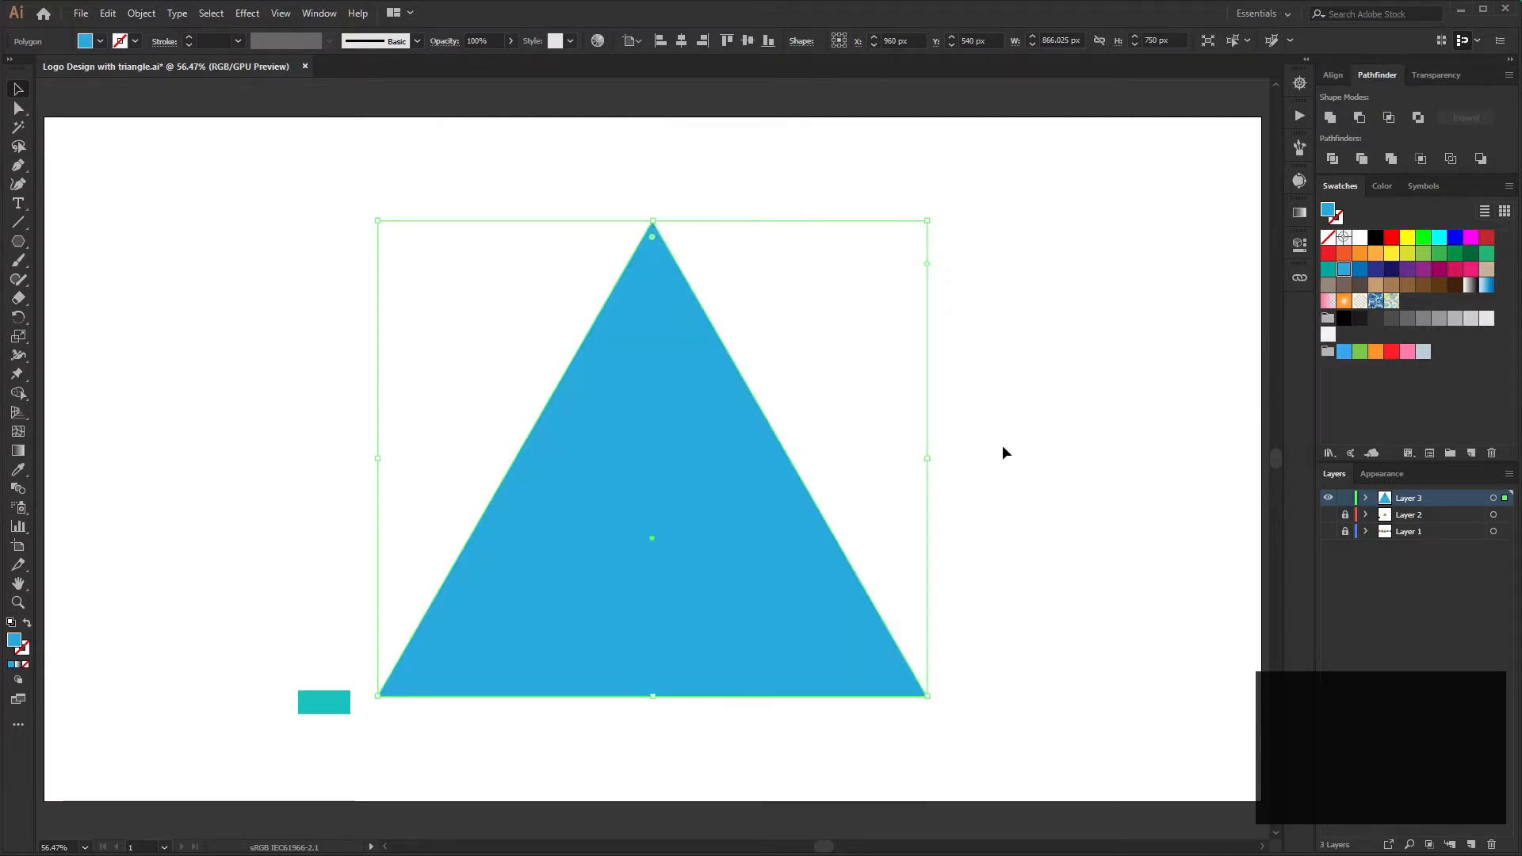
Copy the blue triangle and paste the duplicate in front of it.
{"action": "right_click", "coordinate": [653, 325]}
{"action": "key", "text": "Escape"}
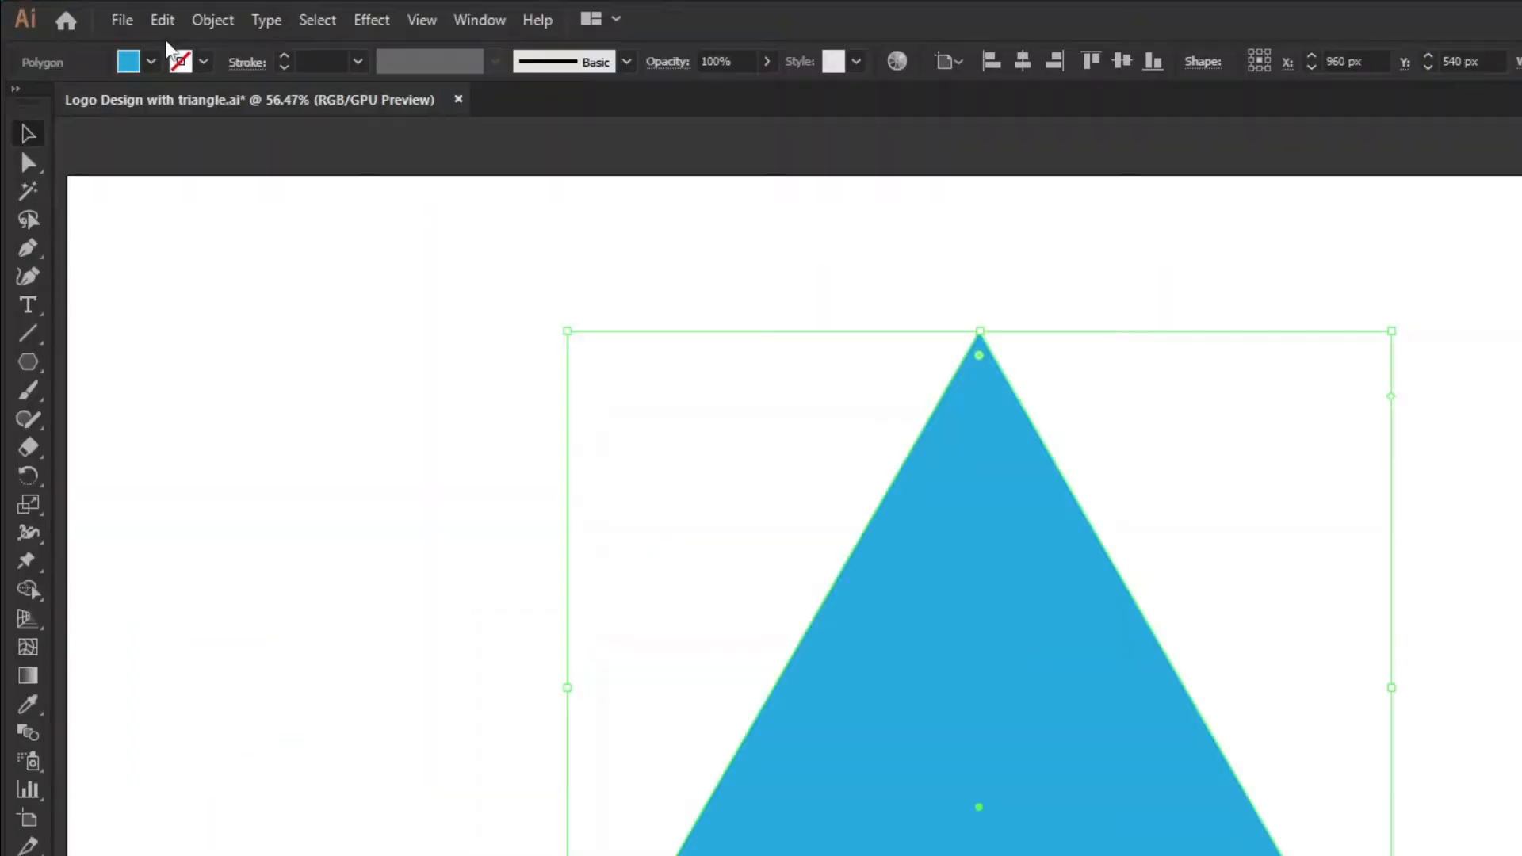
{"action": "left_click", "coordinate": [160, 22]}
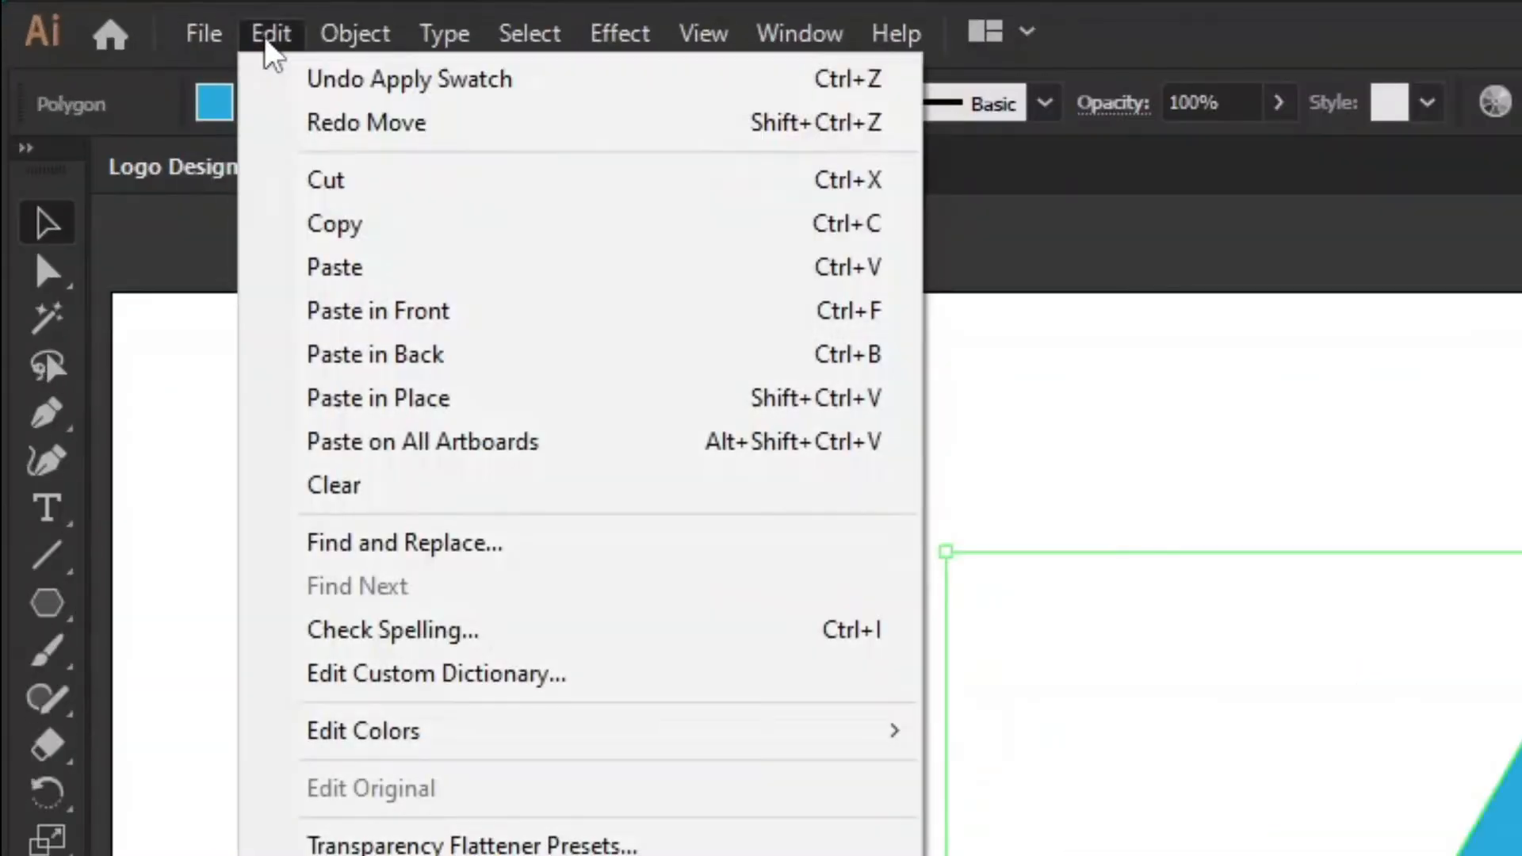
{"action": "left_click", "coordinate": [203, 141]}
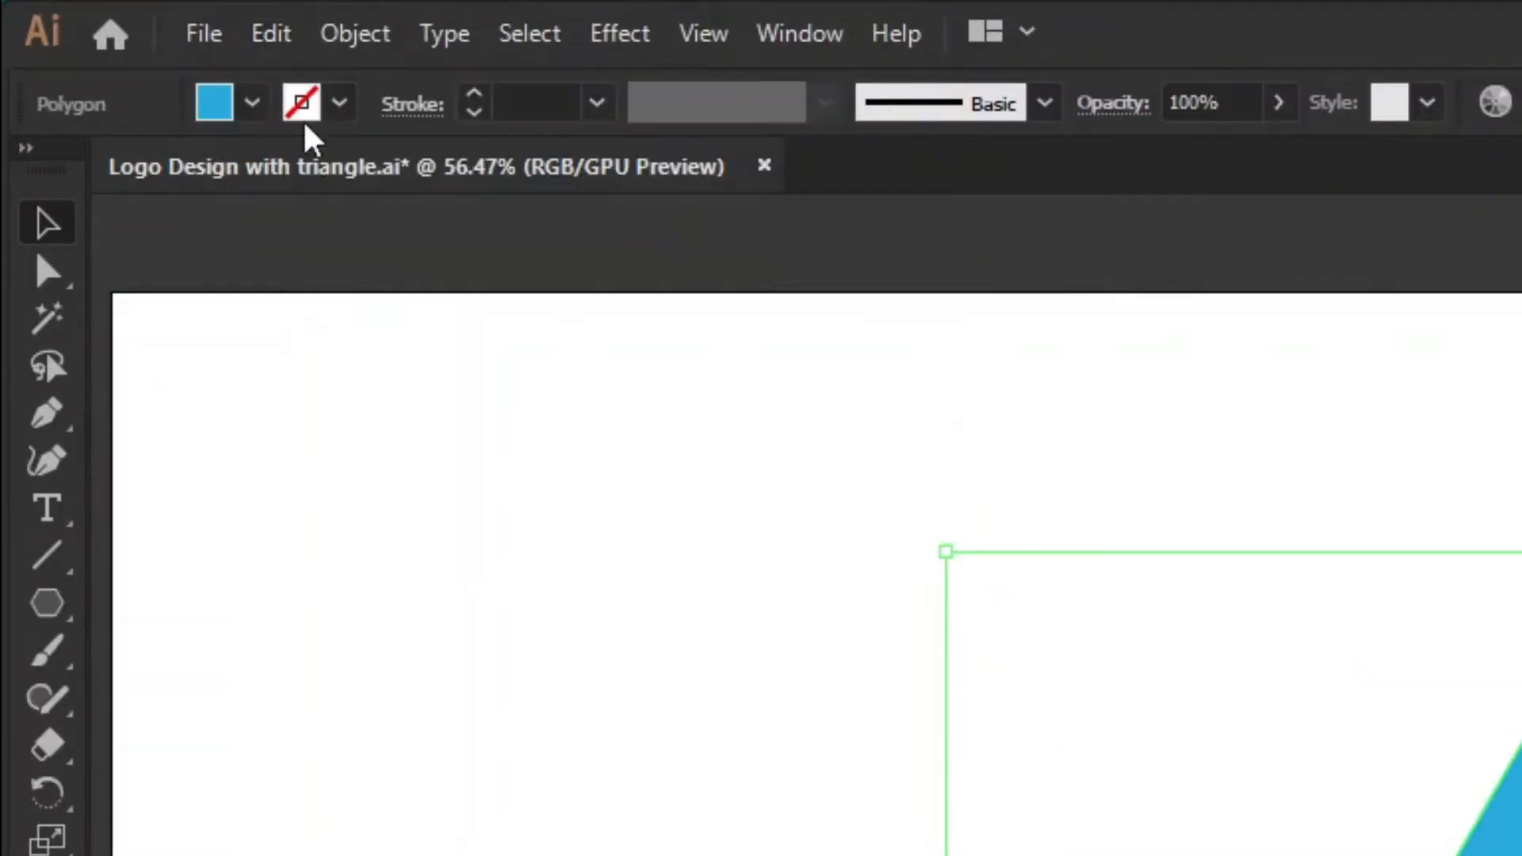
{"action": "left_click", "coordinate": [282, 40]}
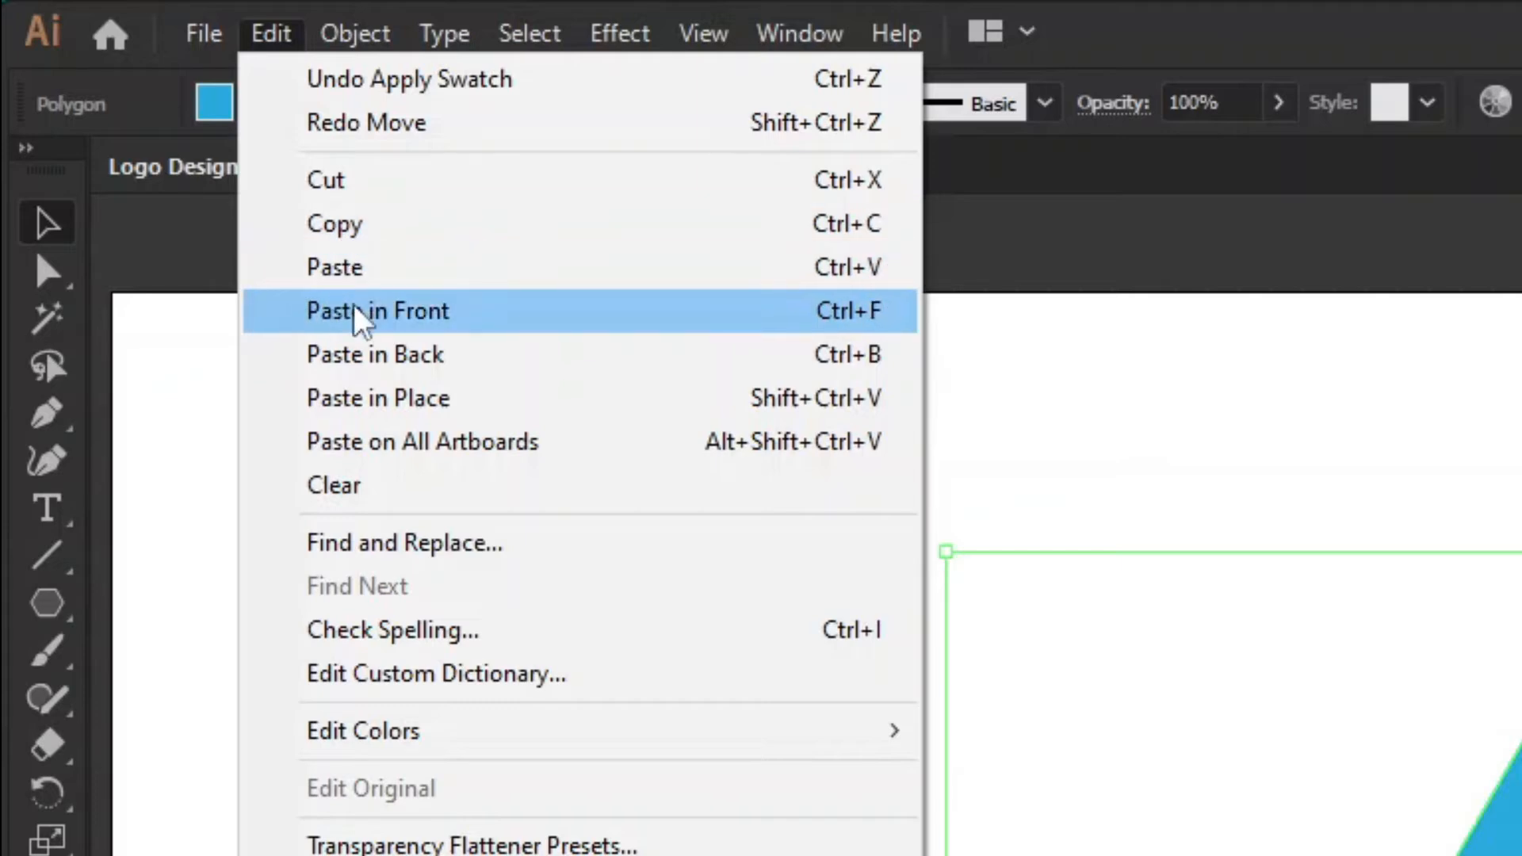
{"action": "left_click", "coordinate": [873, 315]}
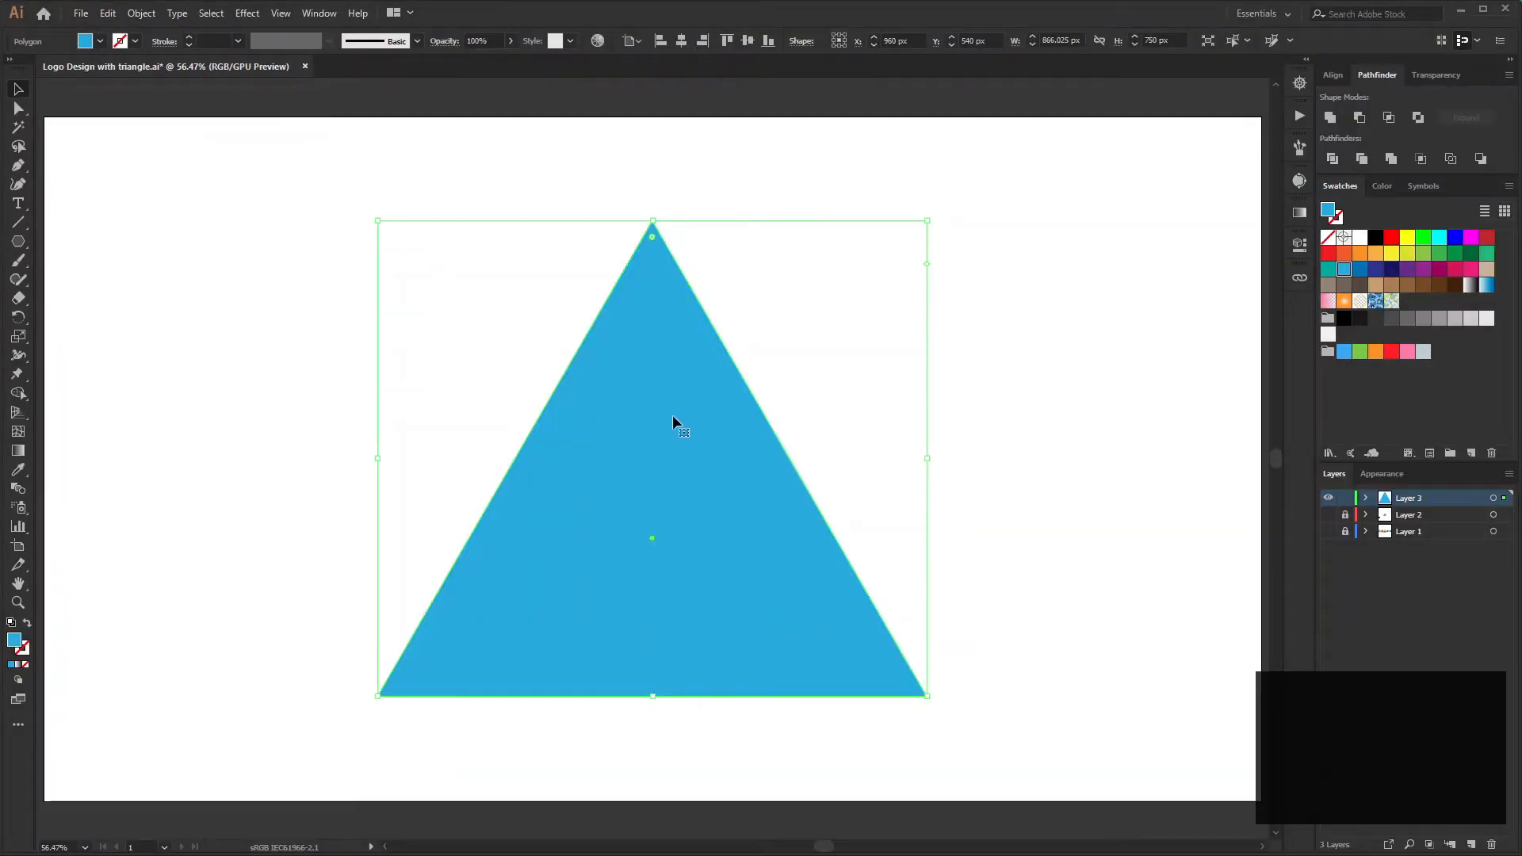
Move the pasted triangle 0 px horizontally and 220 px vertically with the Move transform.
{"action": "right_click", "coordinate": [665, 376]}
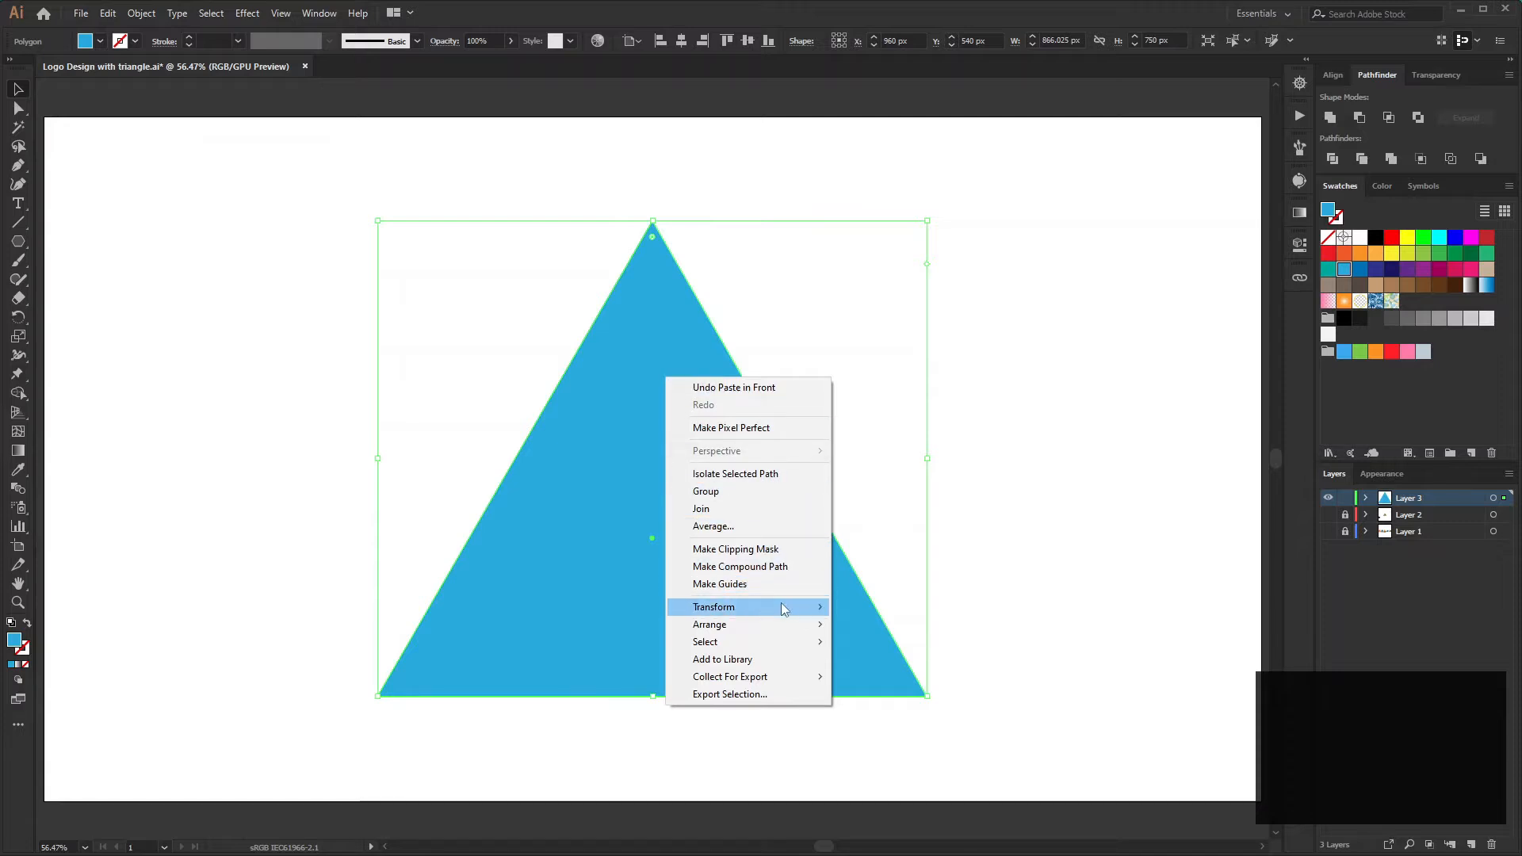
{"action": "mouse_move", "coordinate": [783, 609]}
{"action": "left_click", "coordinate": [840, 626]}
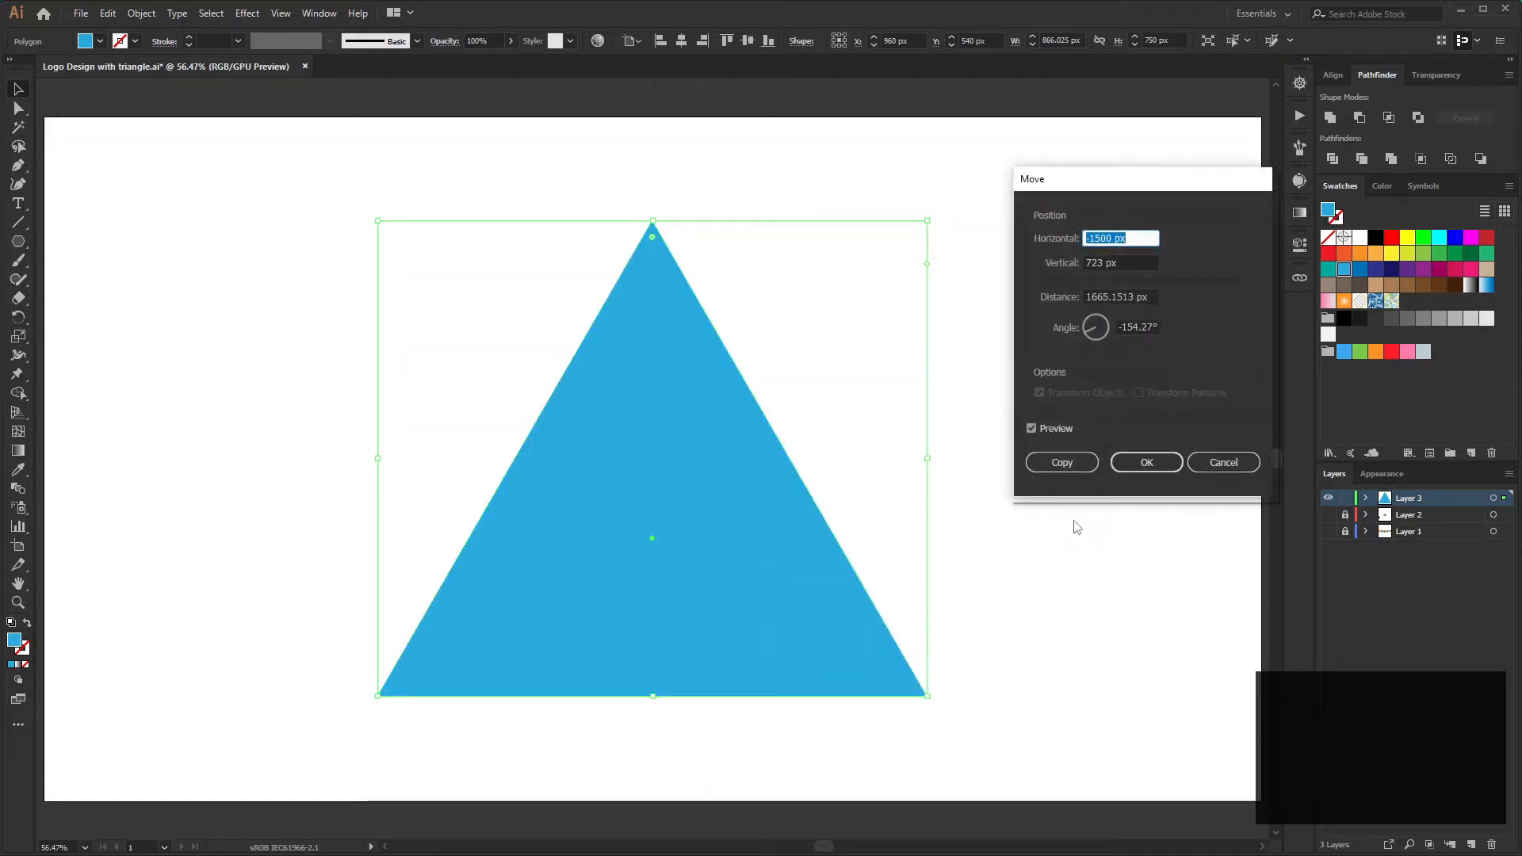
{"action": "type", "text": "0"}
{"action": "left_click", "coordinate": [1137, 262]}
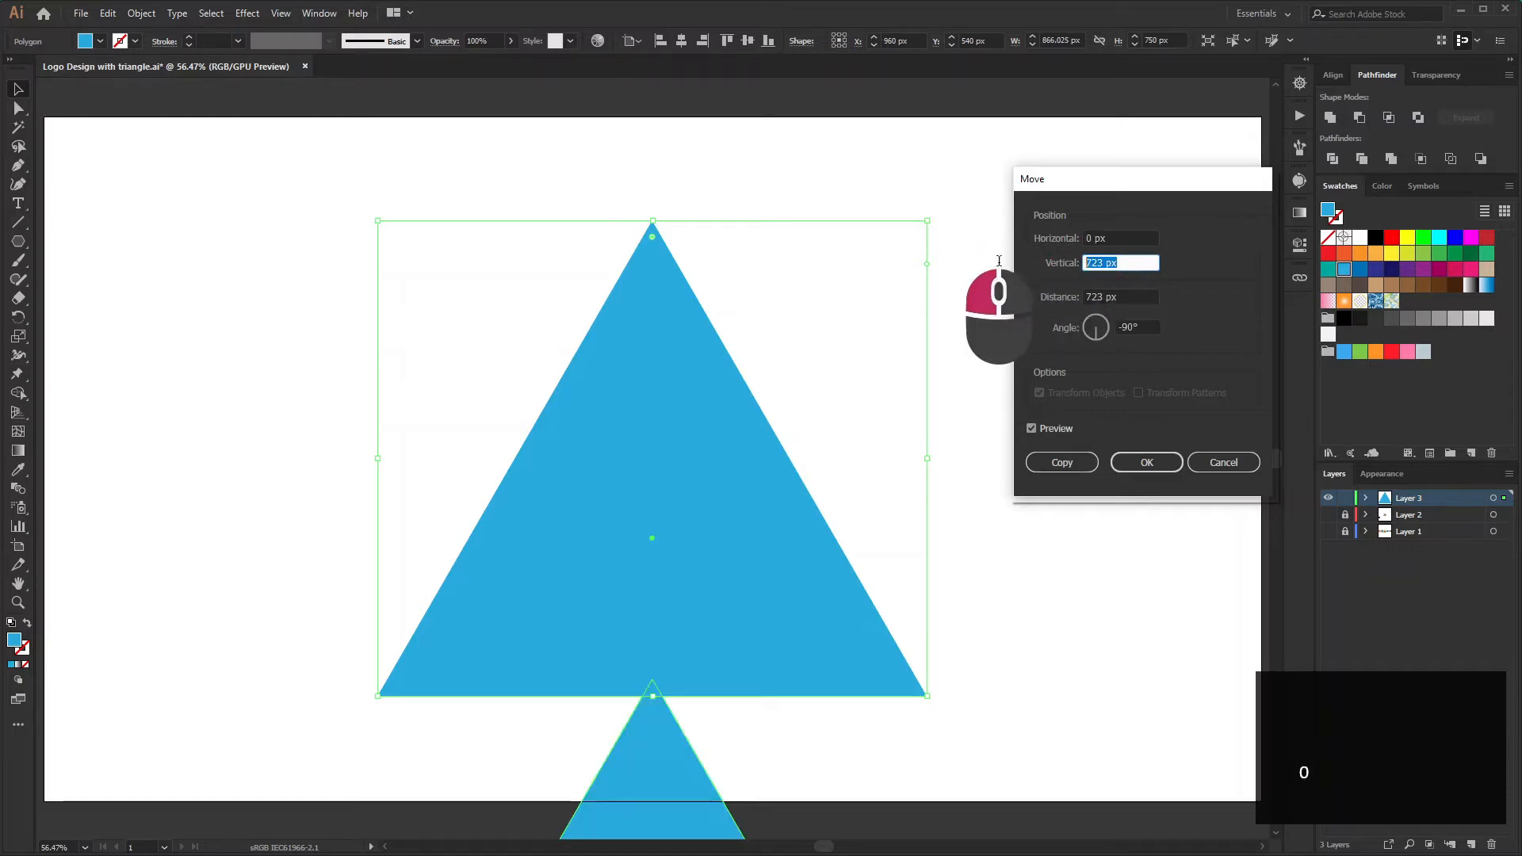
{"action": "type", "text": "12"}
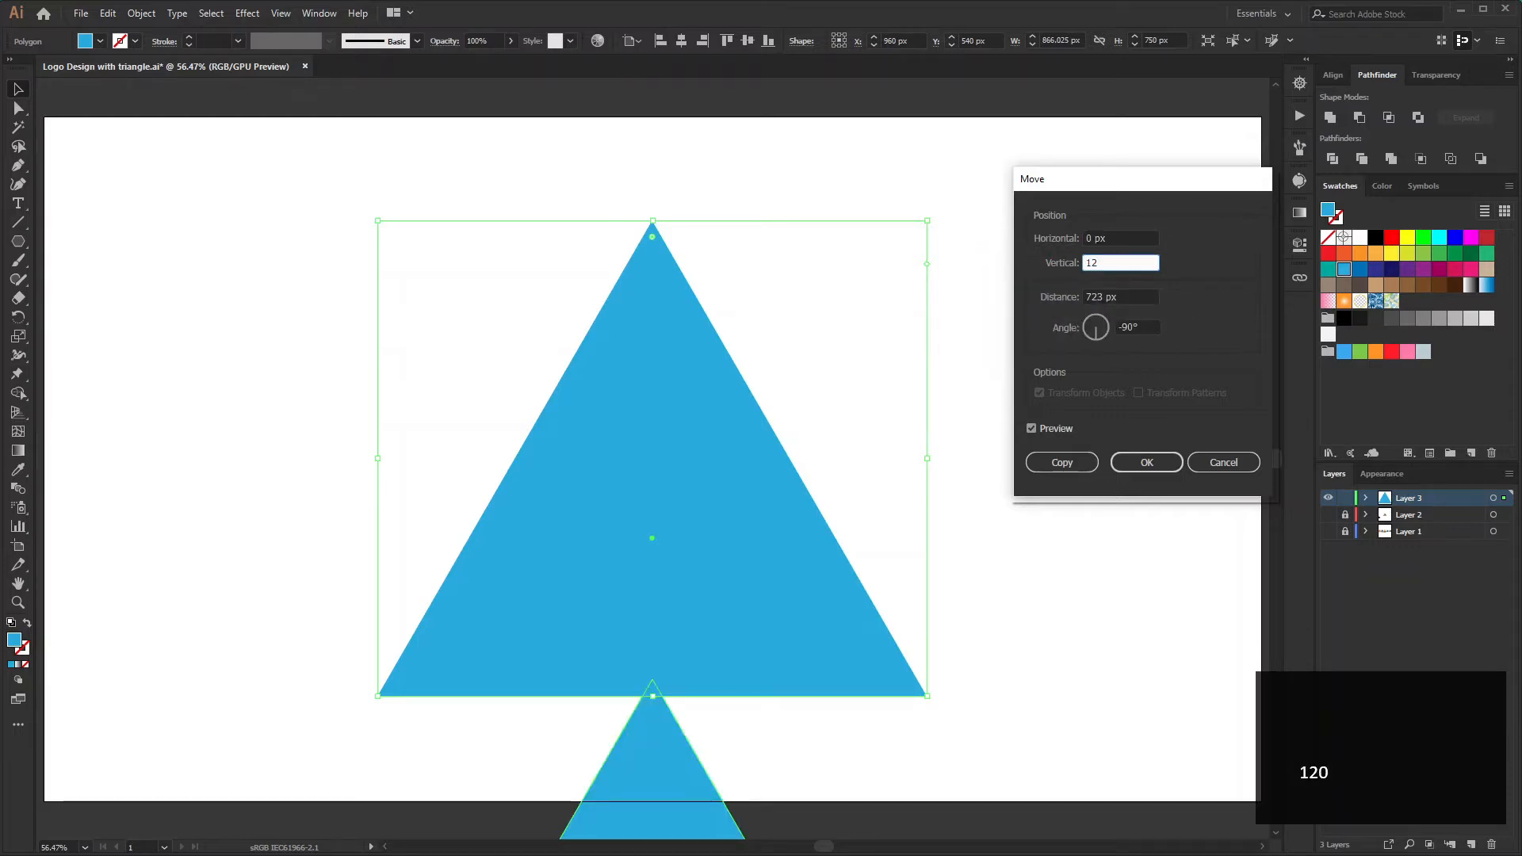
{"action": "type", "text": "0"}
{"action": "key", "text": "Tab"}
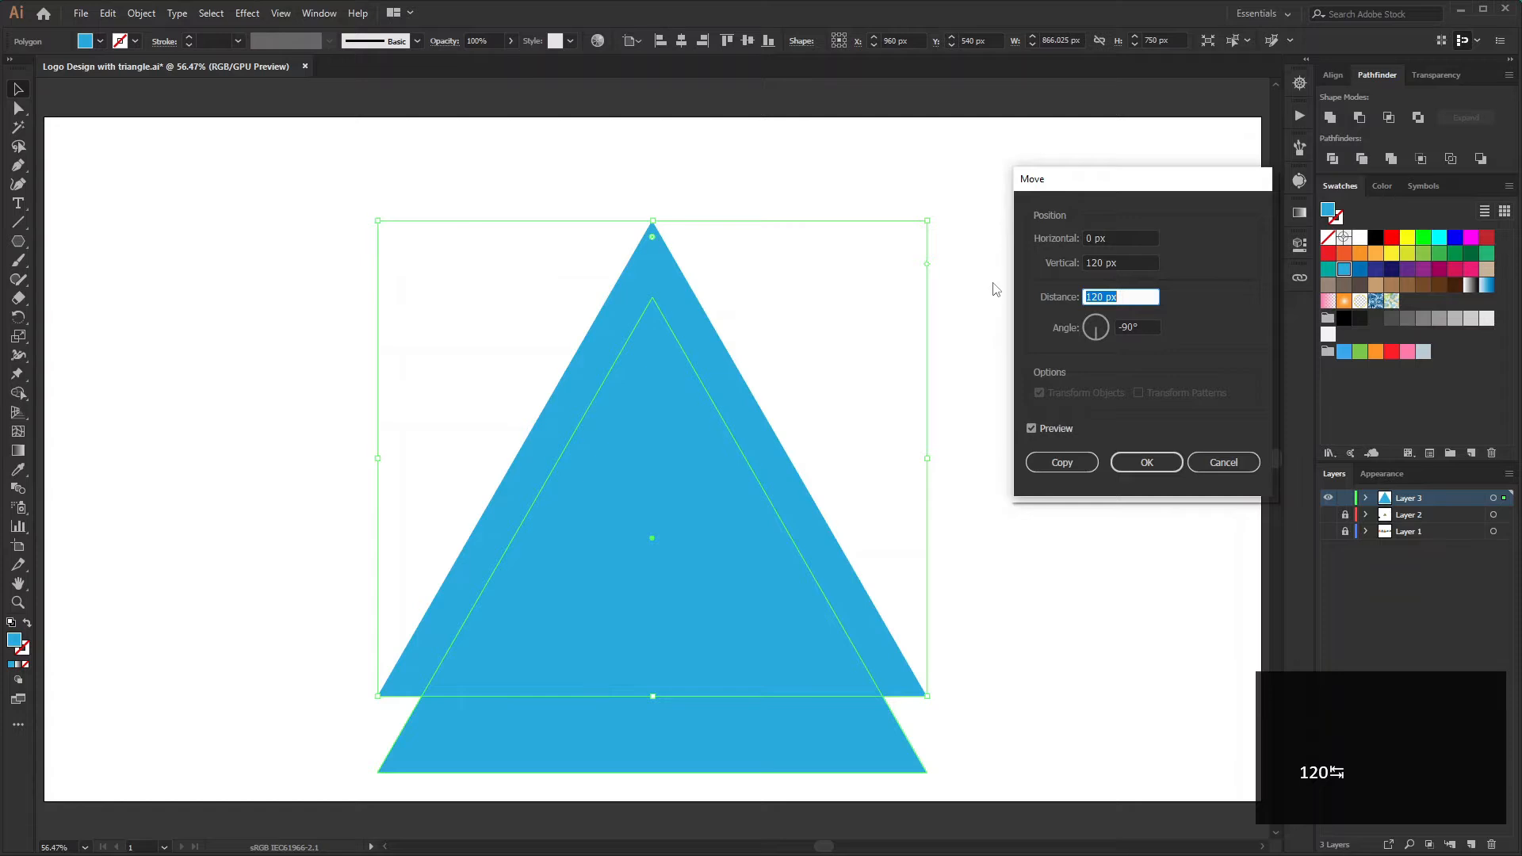
{"action": "type", "text": "220"}
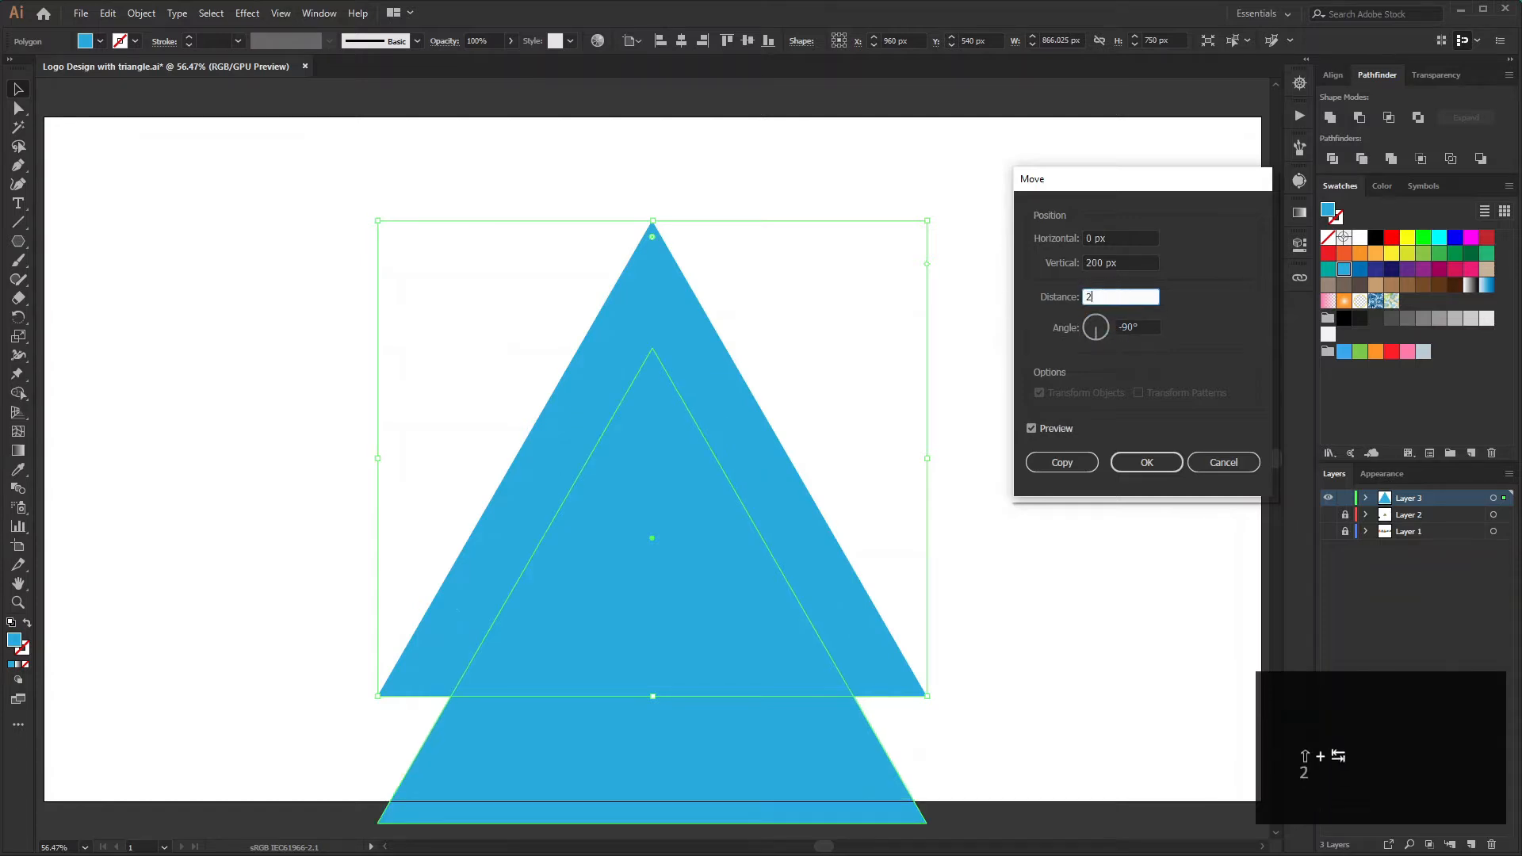
{"action": "key", "text": "Tab"}
{"action": "left_click", "coordinate": [1140, 456]}
Subtract the lowered triangle from the original with Minus Front to leave an inverted V.
{"action": "left_click_drag", "start_coordinate": [511, 316], "coordinate": [888, 517]}
{"action": "left_click", "coordinate": [1361, 124]}
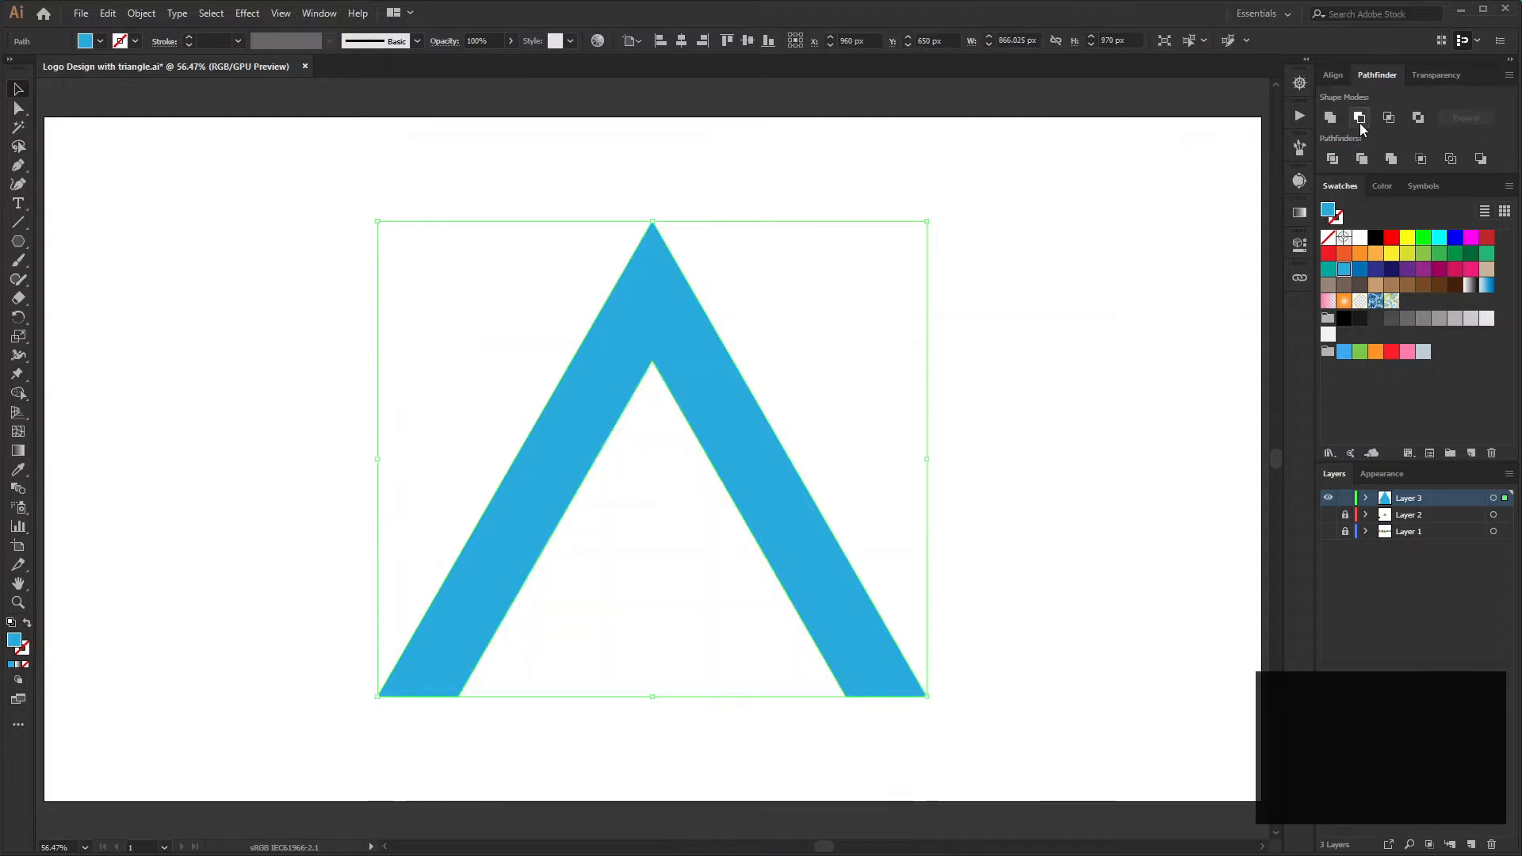
{"action": "left_click", "coordinate": [1086, 430]}
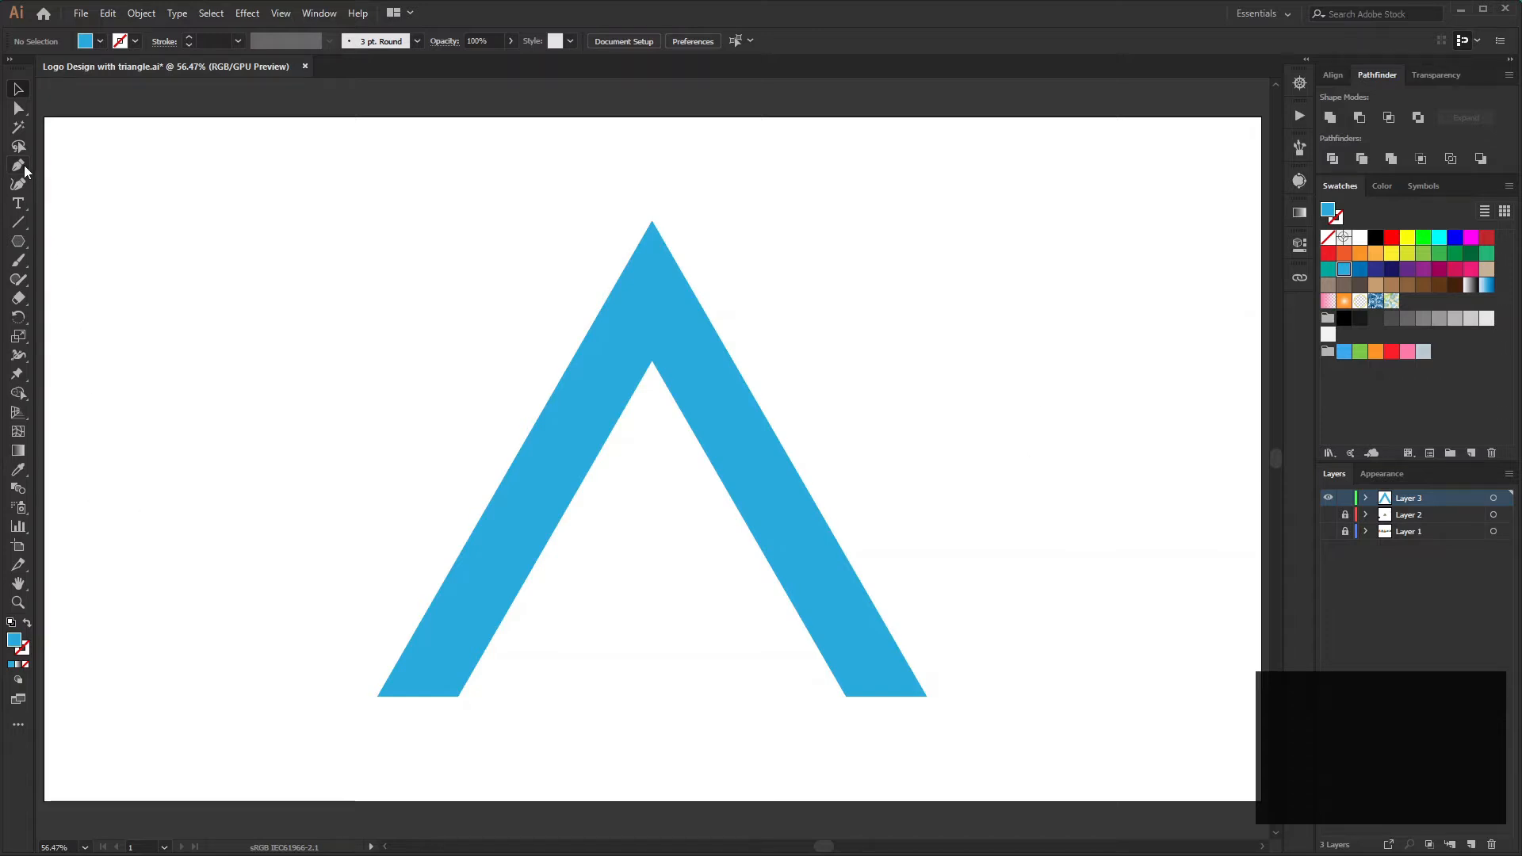
Draw a closed dark grey Pen triangle about 929 × 526 px from the blue shape's lower-left corner, extending past its right leg.
{"action": "left_click", "coordinate": [1377, 321]}
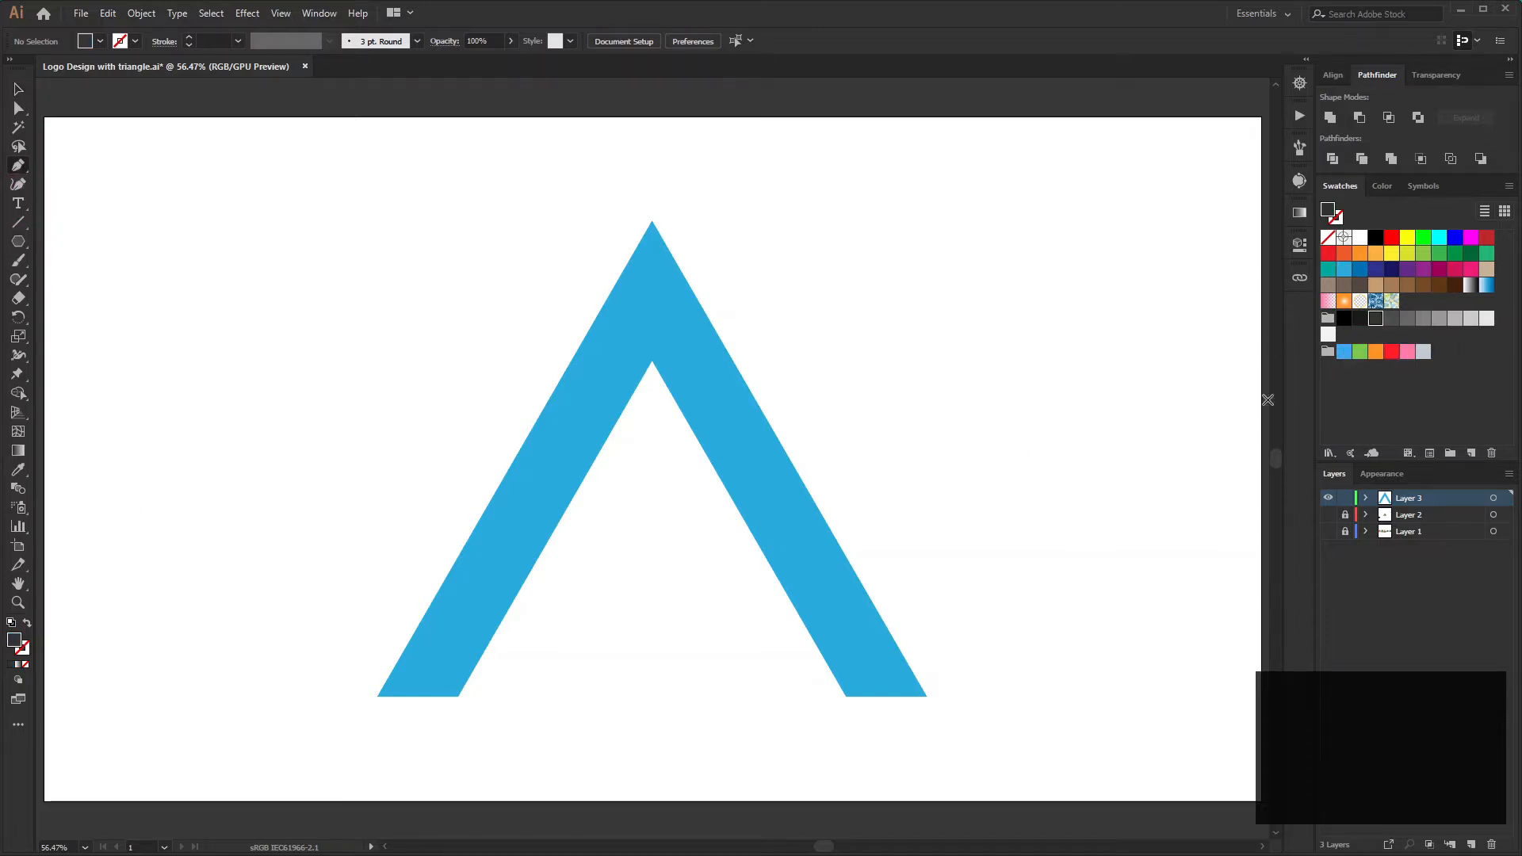
{"action": "left_click", "coordinate": [377, 698]}
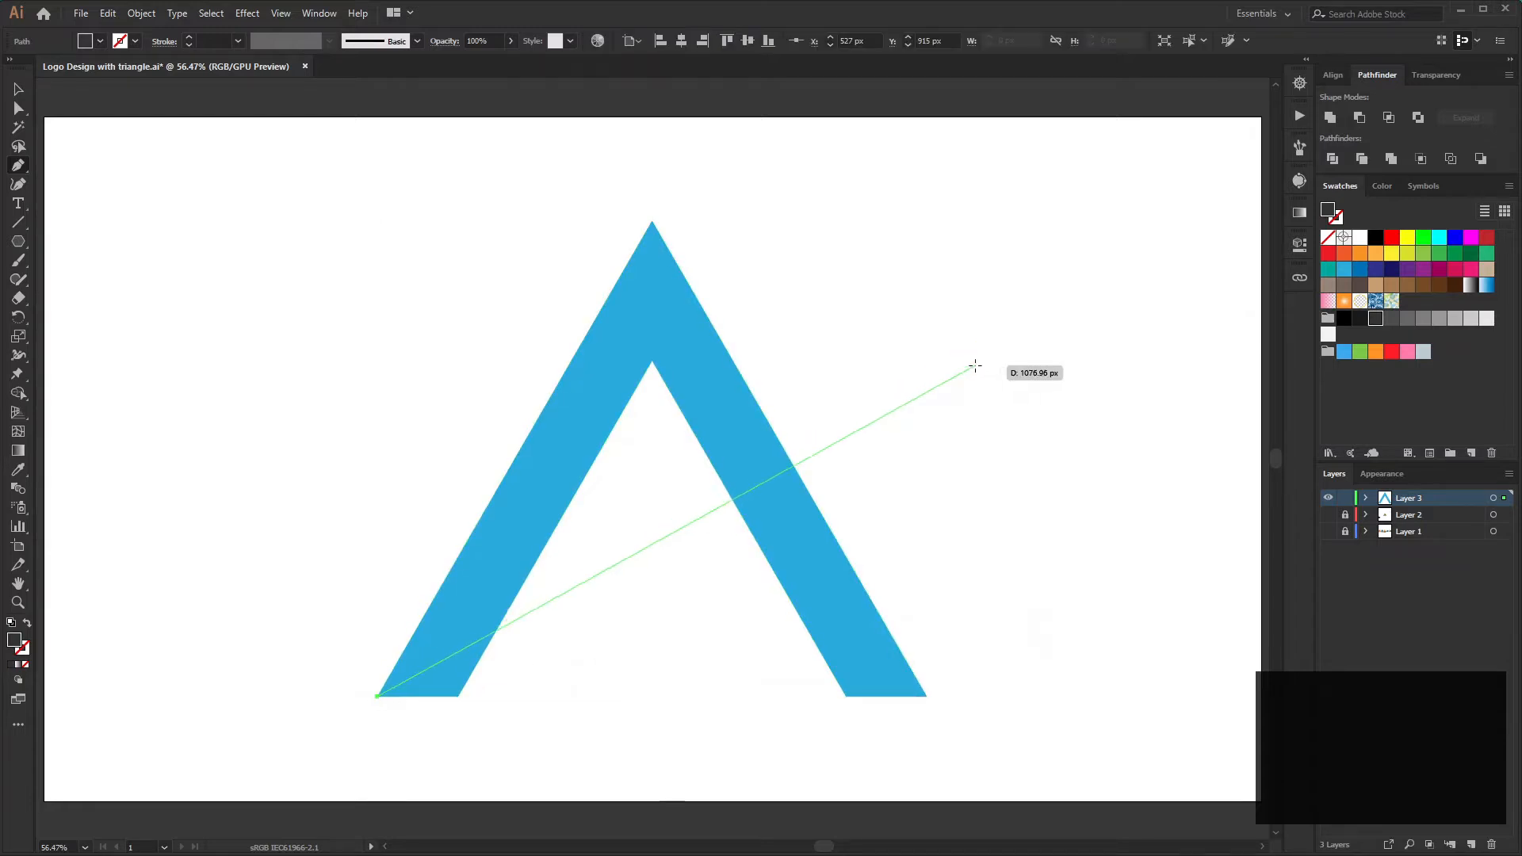
{"action": "left_click", "coordinate": [968, 364]}
{"action": "left_click", "coordinate": [652, 696]}
{"action": "left_click", "coordinate": [379, 698]}
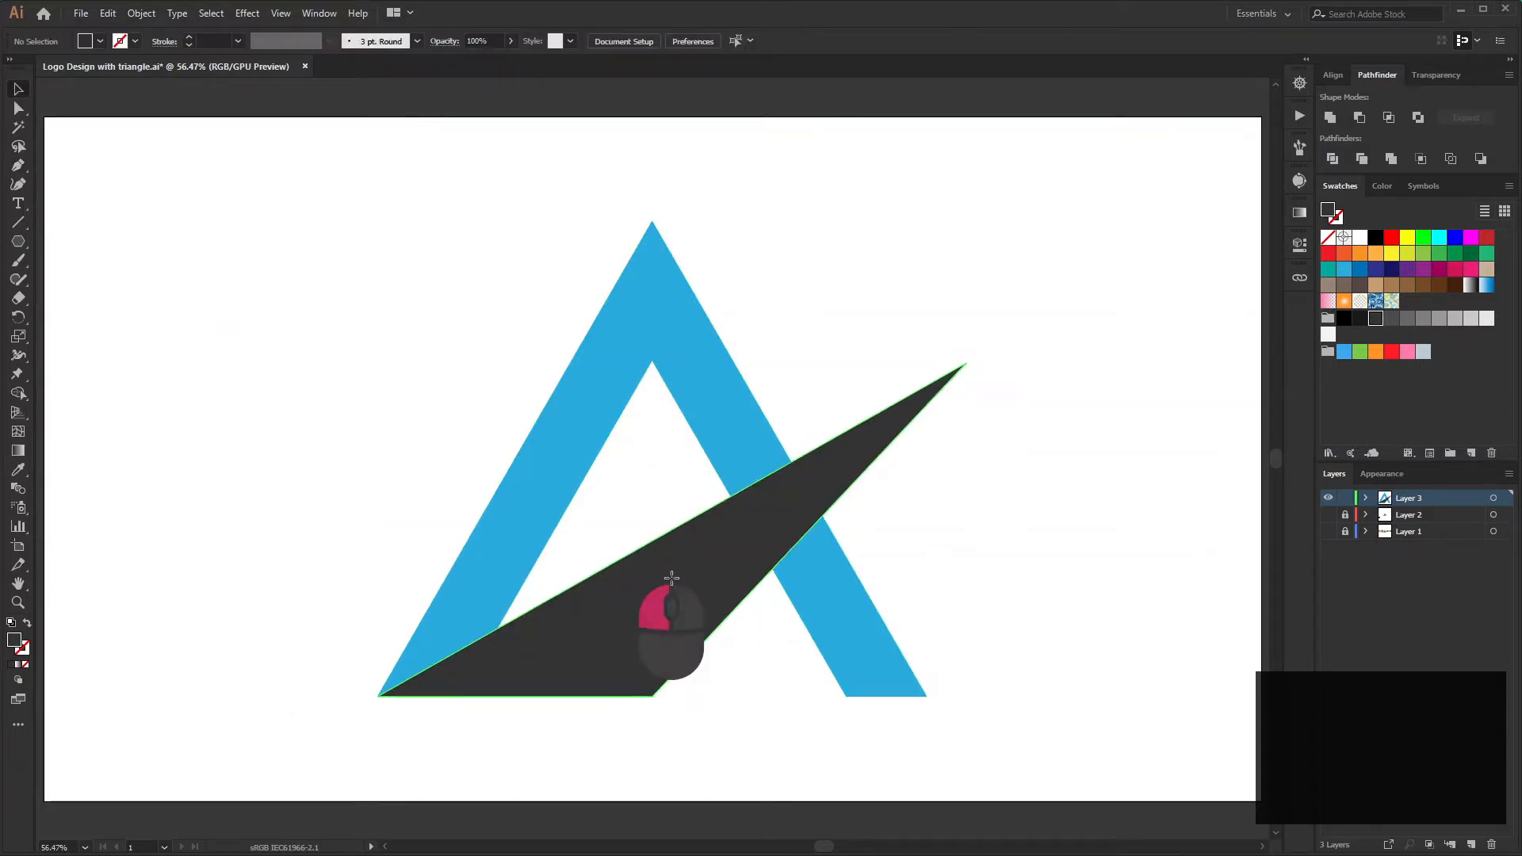
Offset the dark grey triangle's path outward with Miter joins and turn the enlarged copy into an unfilled outline.
{"action": "key", "text": "v"}
{"action": "left_click", "coordinate": [141, 14]}
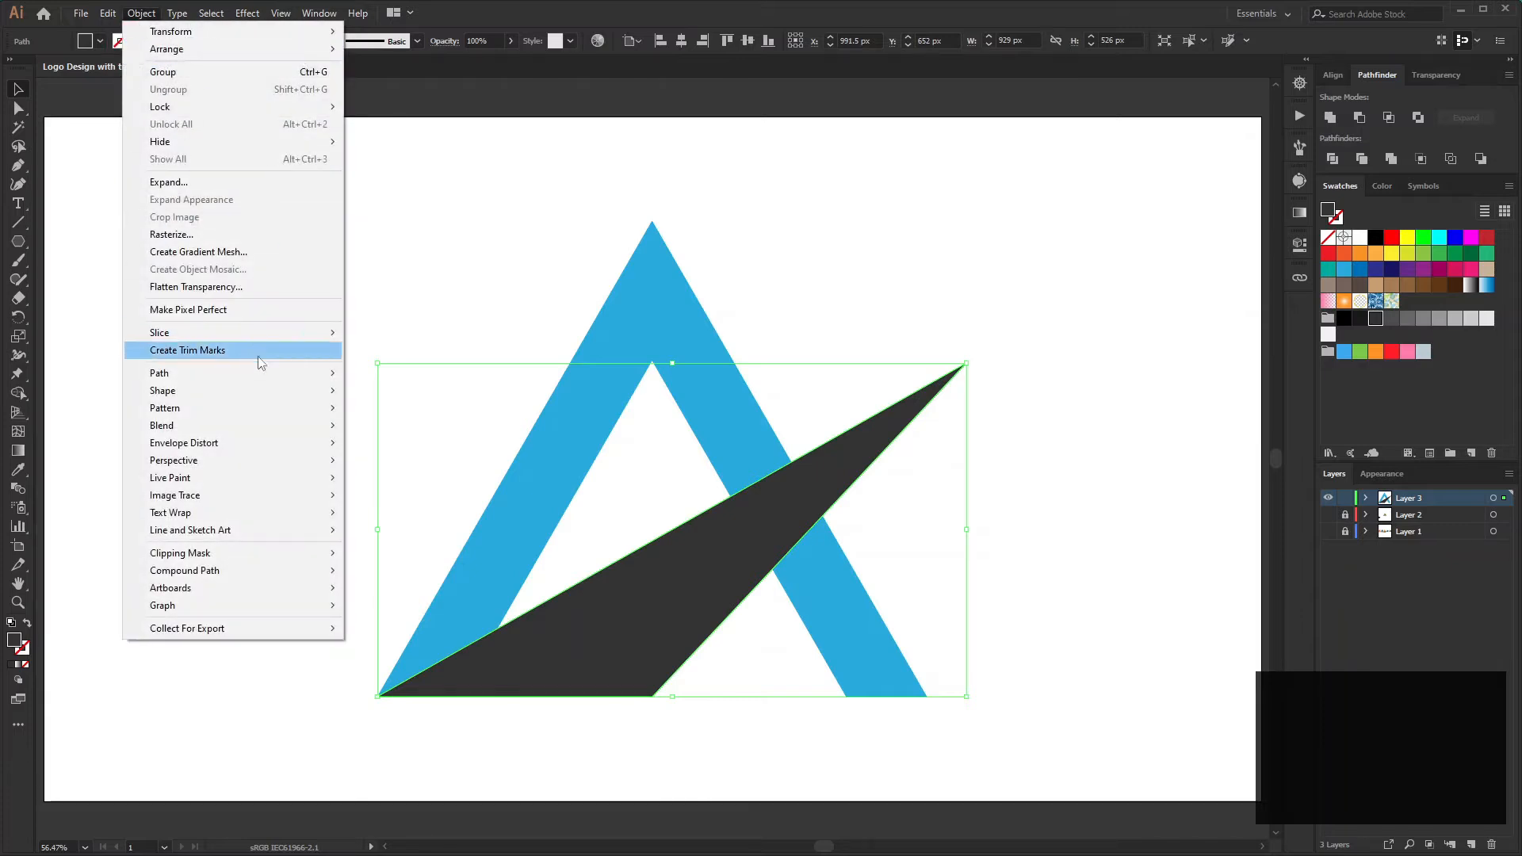
{"action": "left_click", "coordinate": [210, 373]}
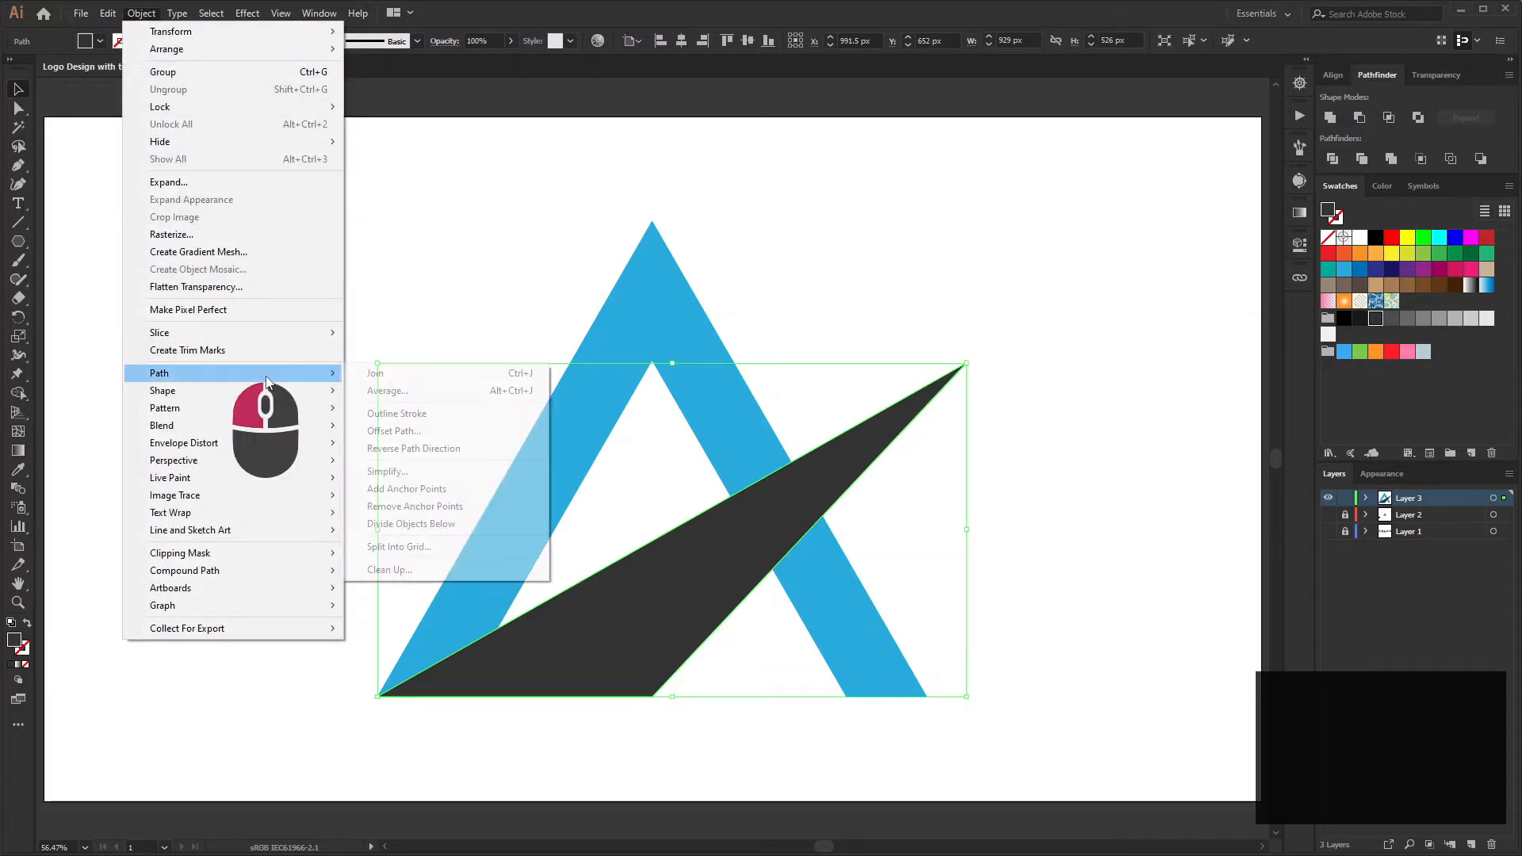
{"action": "left_click", "coordinate": [394, 430]}
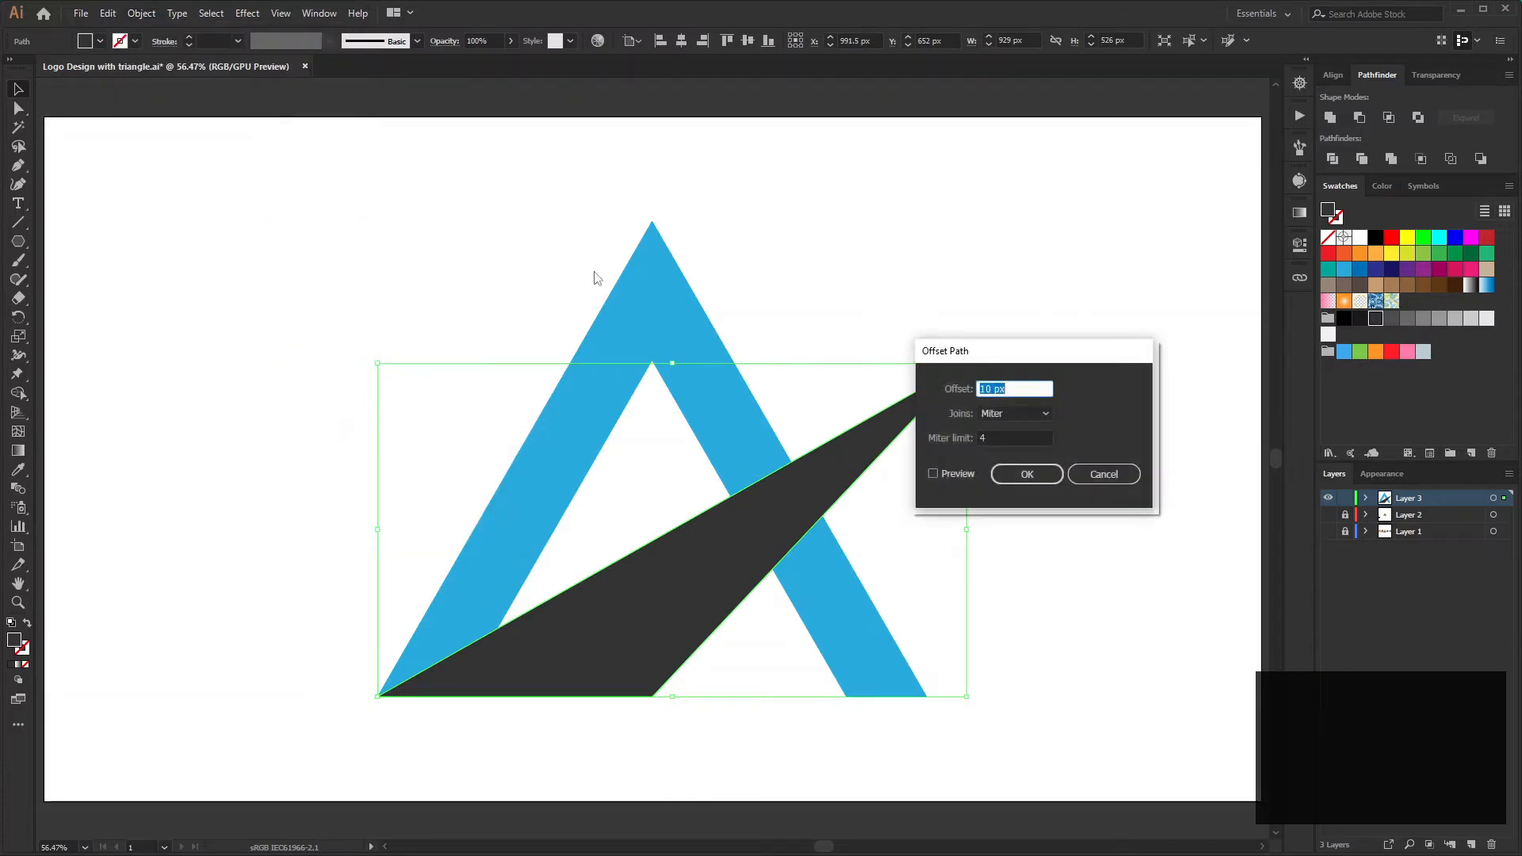
{"action": "left_click", "coordinate": [960, 474]}
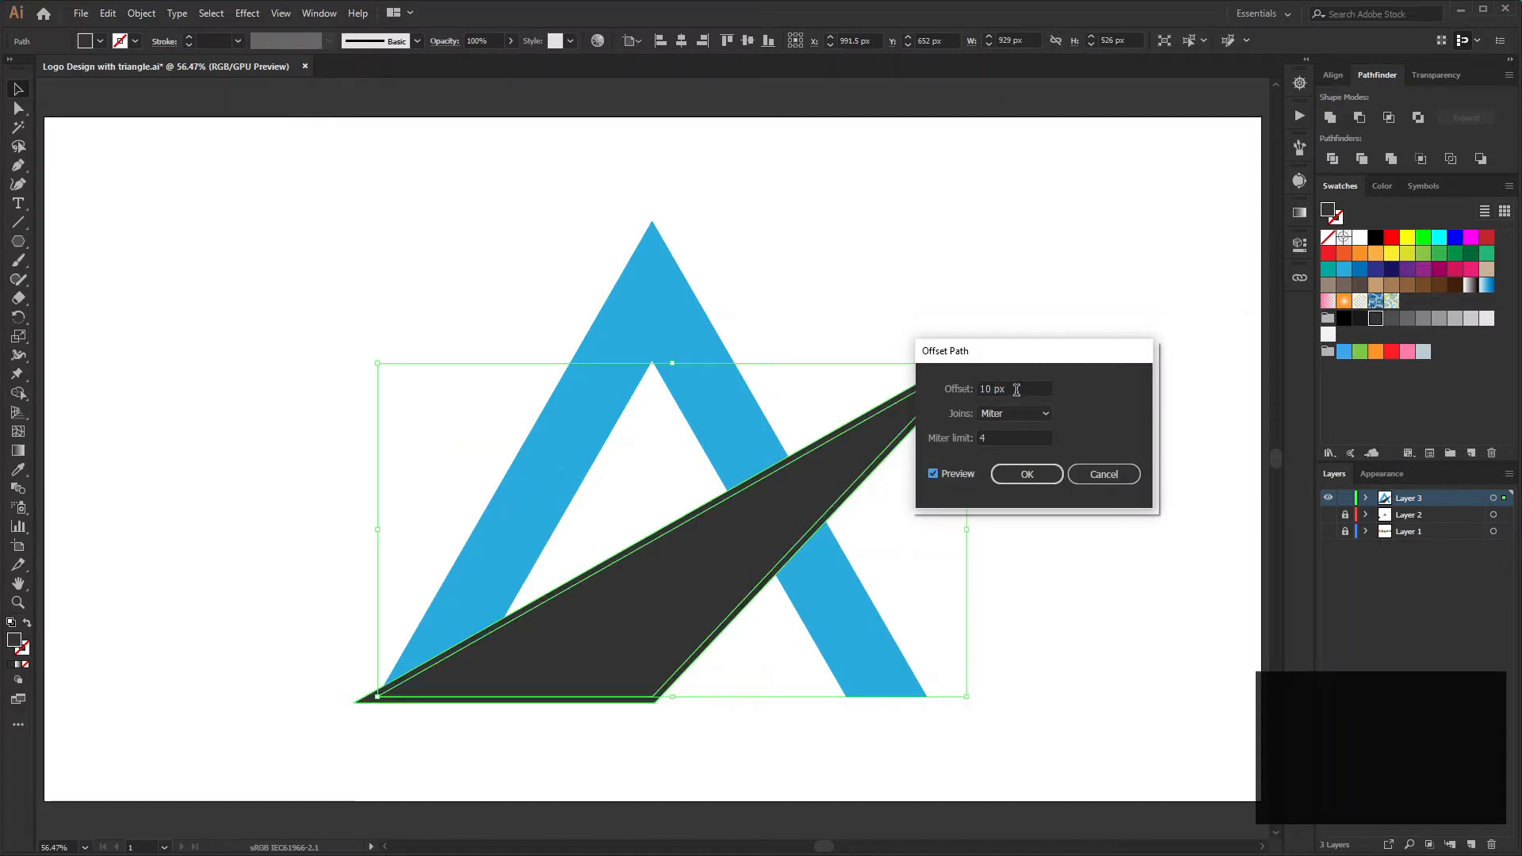
{"action": "left_click", "coordinate": [1027, 474]}
{"action": "key", "text": "shift+x"}
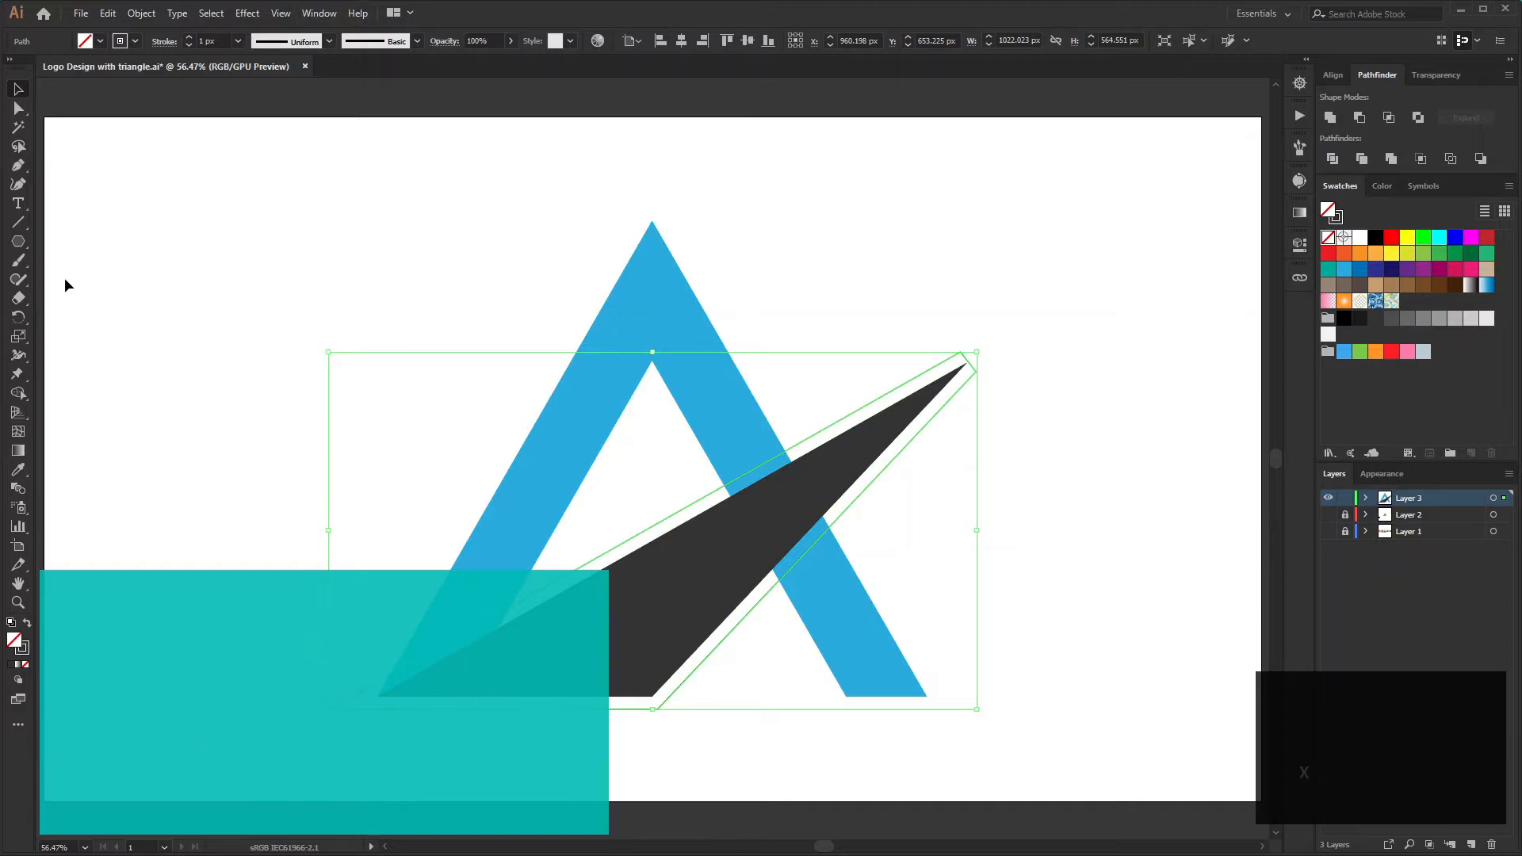
Erase the offset outline's lower-right edge along the slash with the Eraser tool, from the tip to below the blue right leg.
{"action": "left_click", "coordinate": [23, 304]}
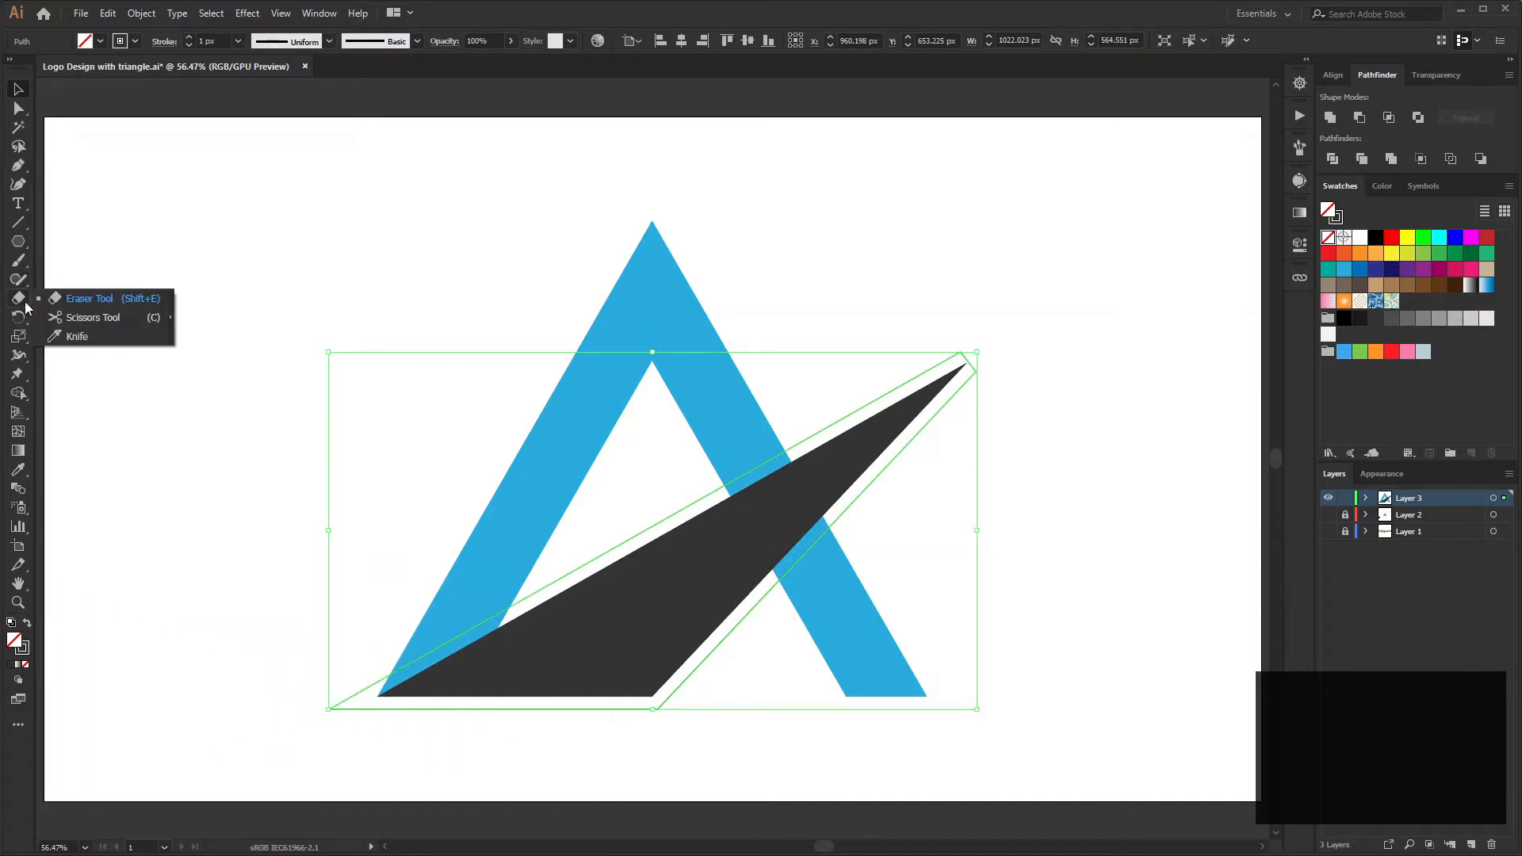
{"action": "left_click", "coordinate": [74, 303]}
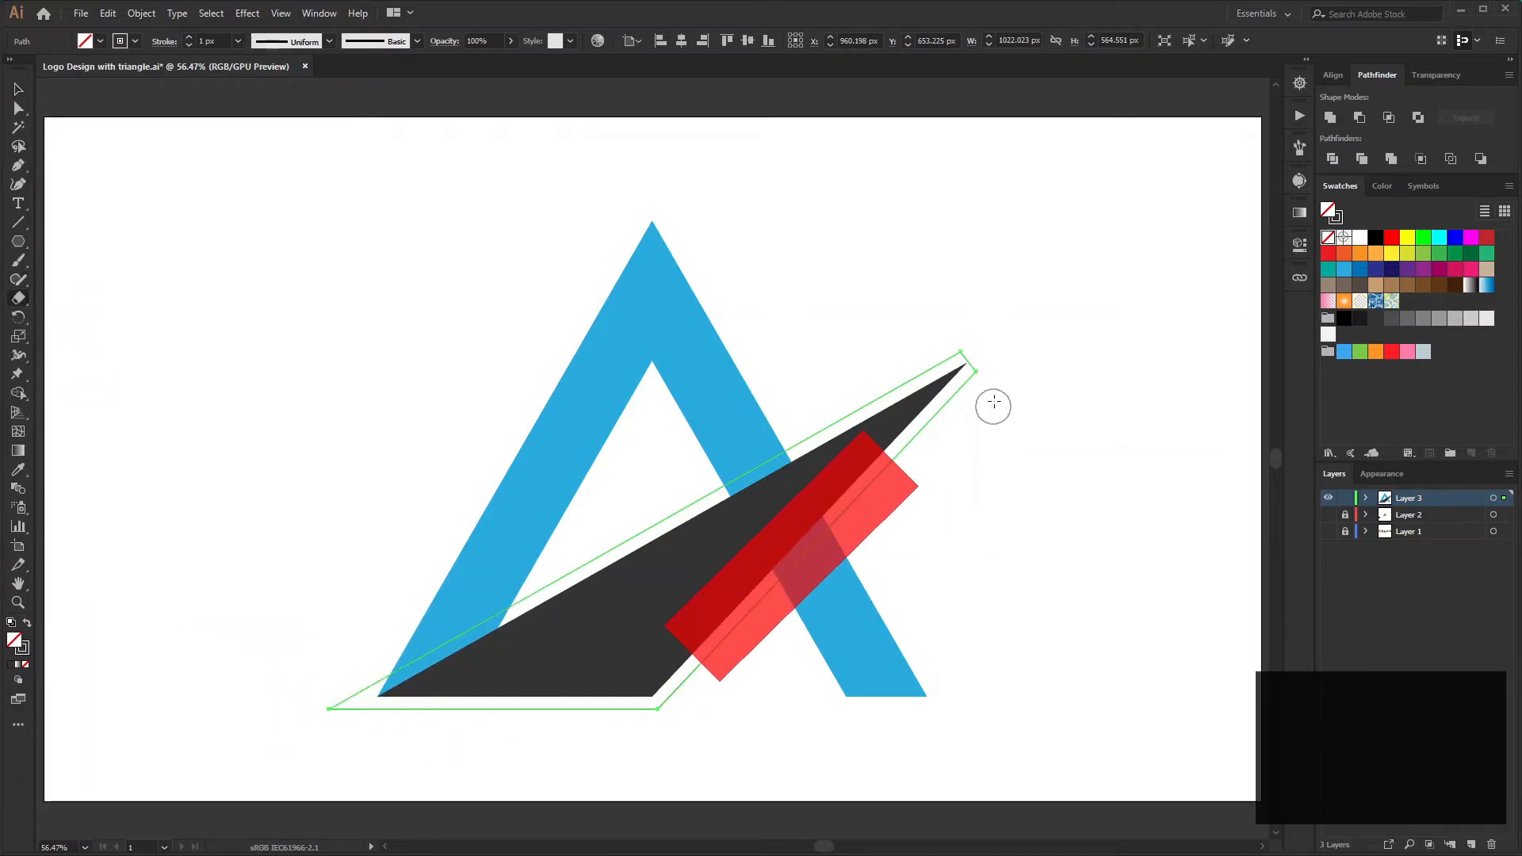
{"action": "left_click", "coordinate": [988, 367]}
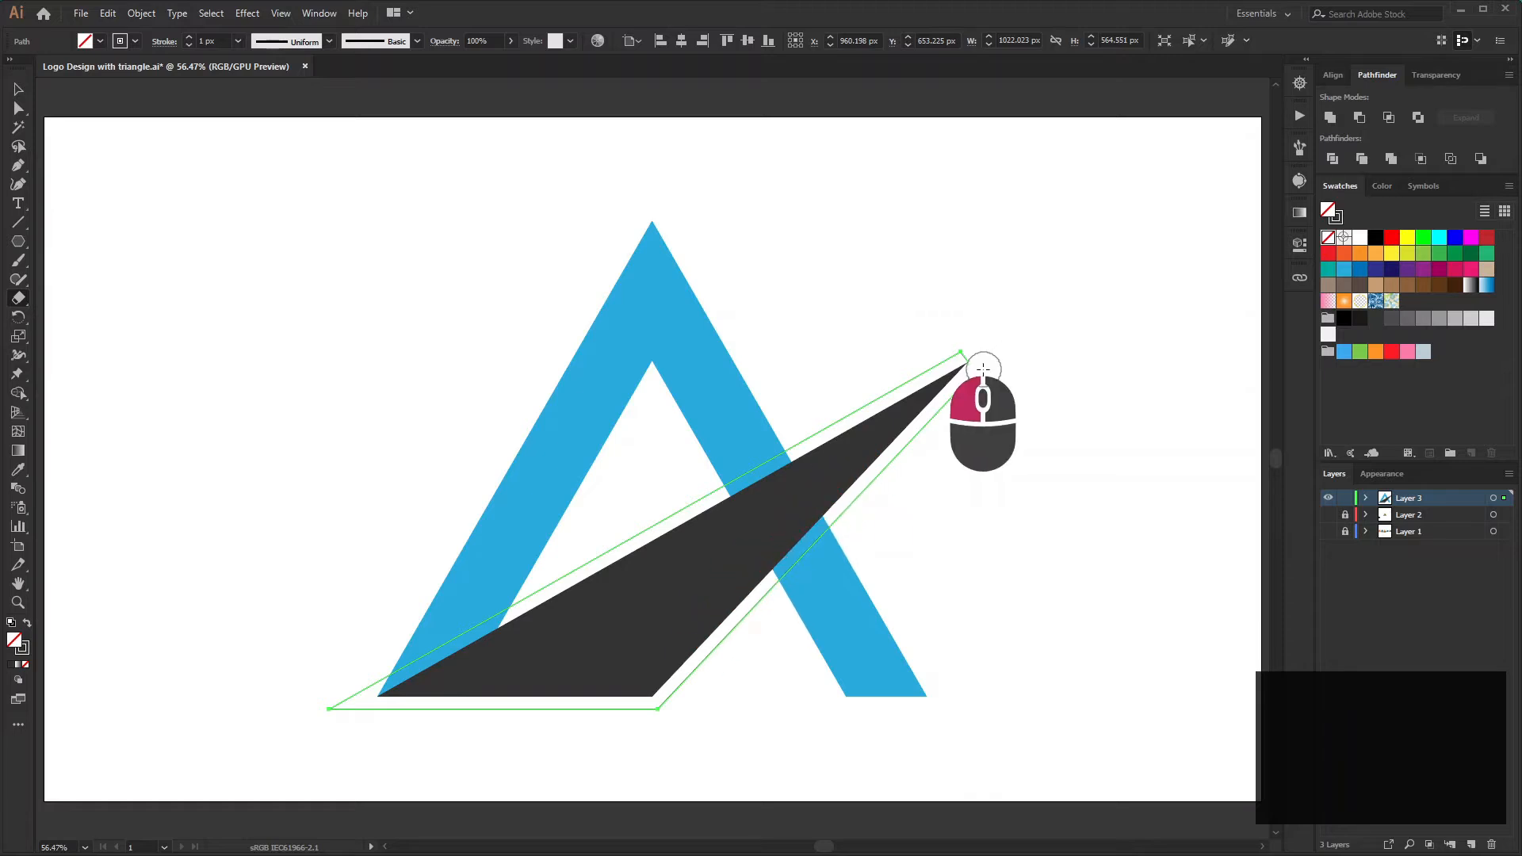
{"action": "left_click_drag", "start_coordinate": [983, 369], "coordinate": [733, 631]}
{"action": "key", "text": "v"}
{"action": "left_click", "coordinate": [713, 279]}
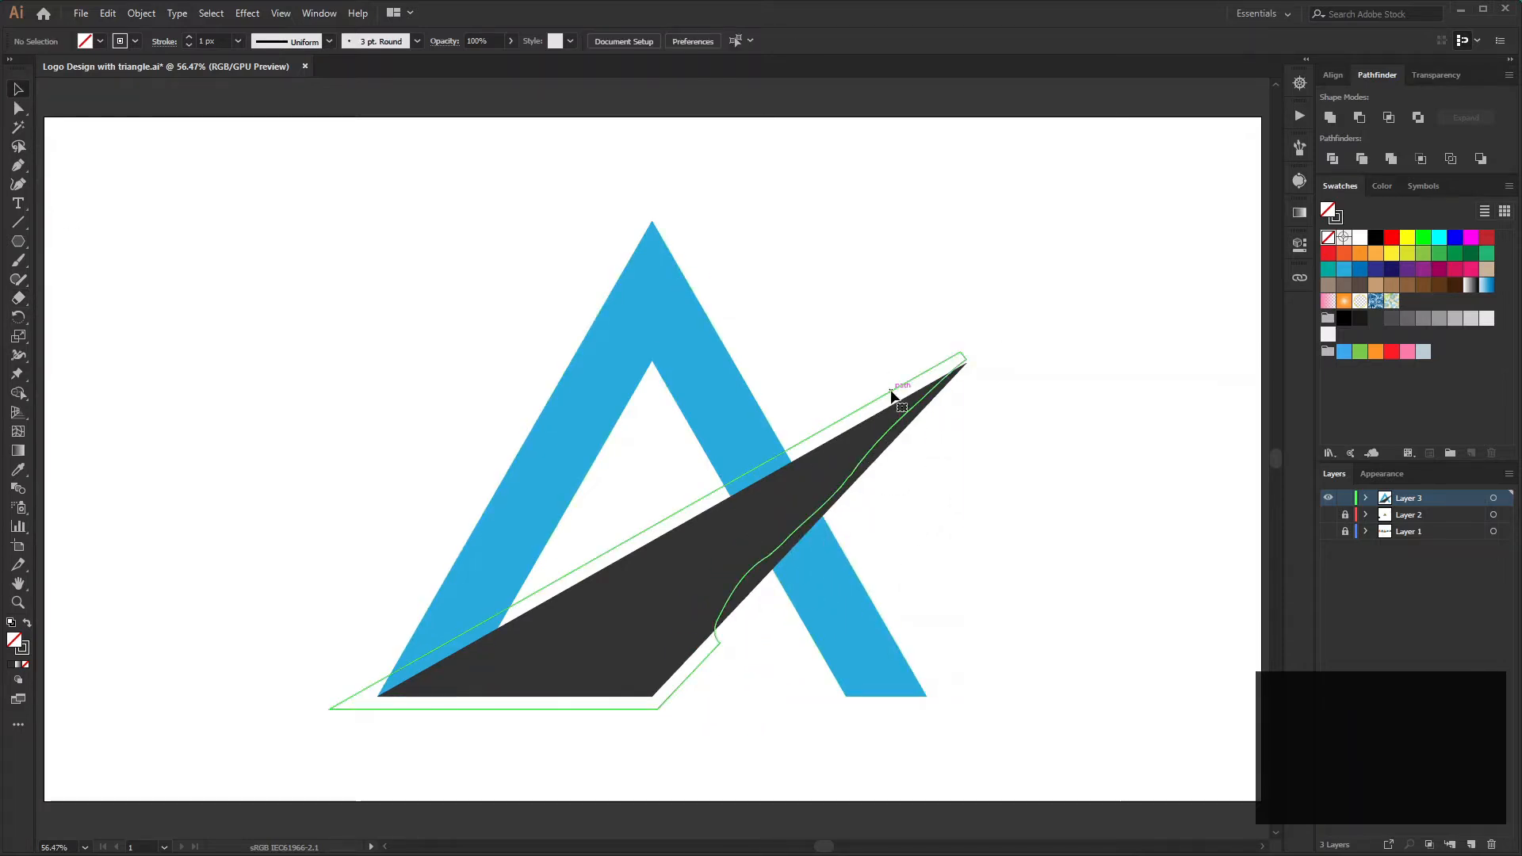
Fill the trimmed offset shape again and subtract it from the blue inverted V with Minus Front.
{"action": "left_click", "coordinate": [892, 396]}
{"action": "key", "text": "shift+x"}
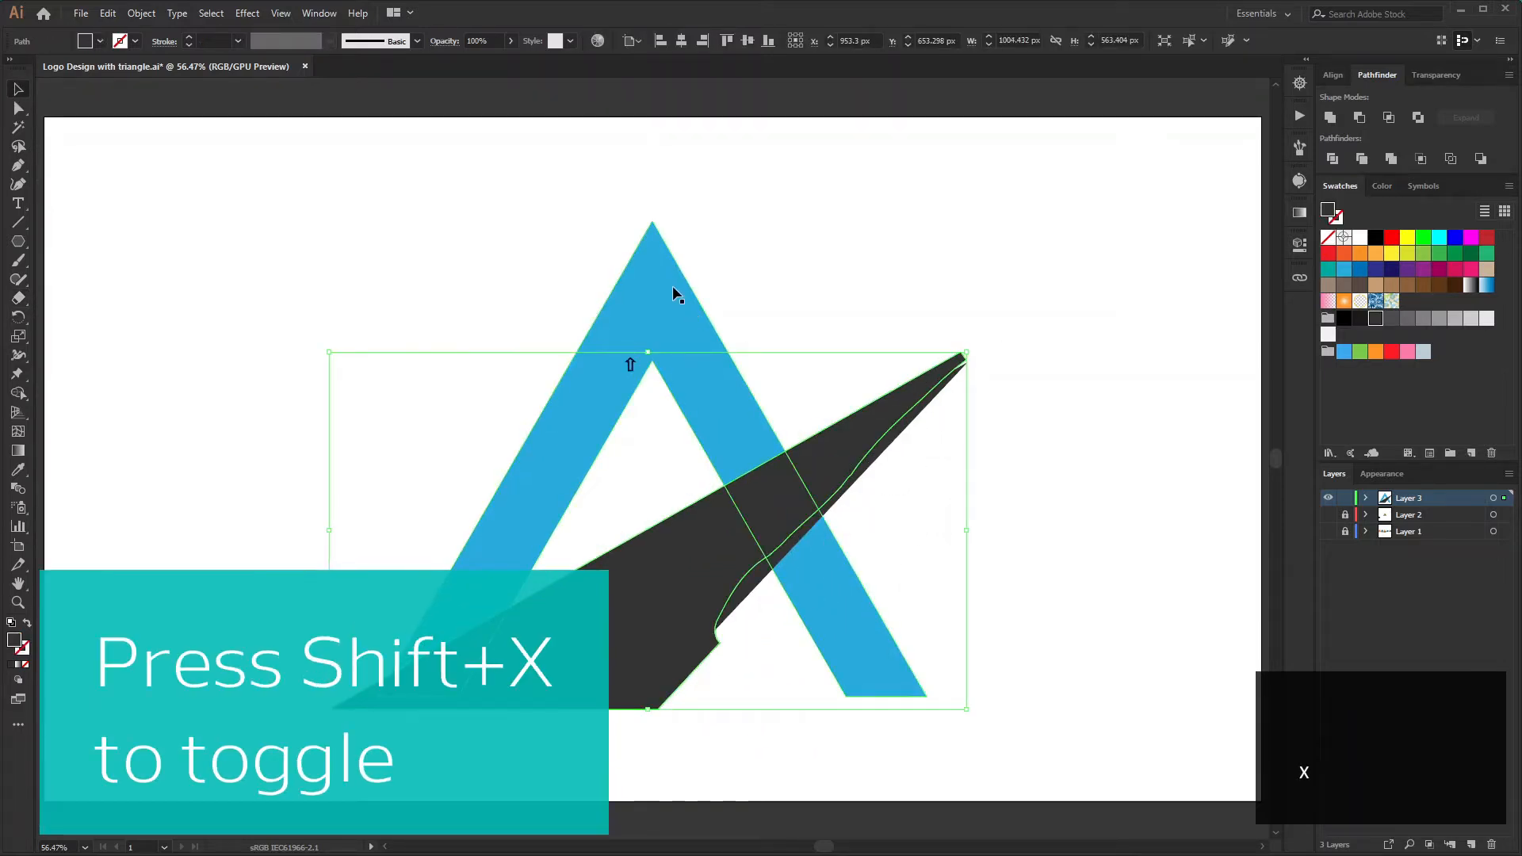
{"action": "left_click", "coordinate": [673, 289], "text": "shift"}
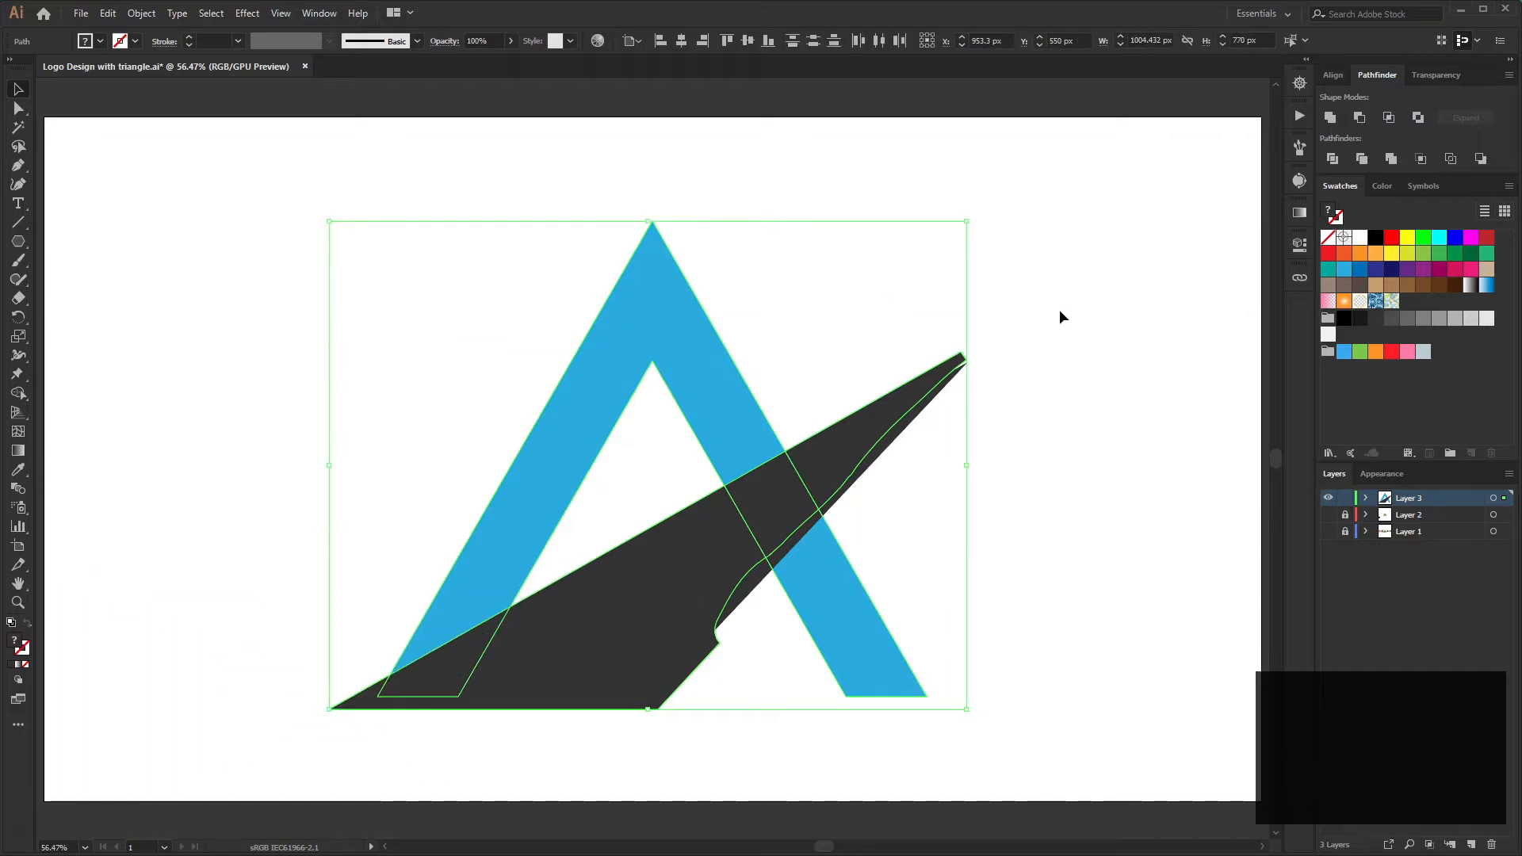
{"action": "left_click", "coordinate": [1358, 118]}
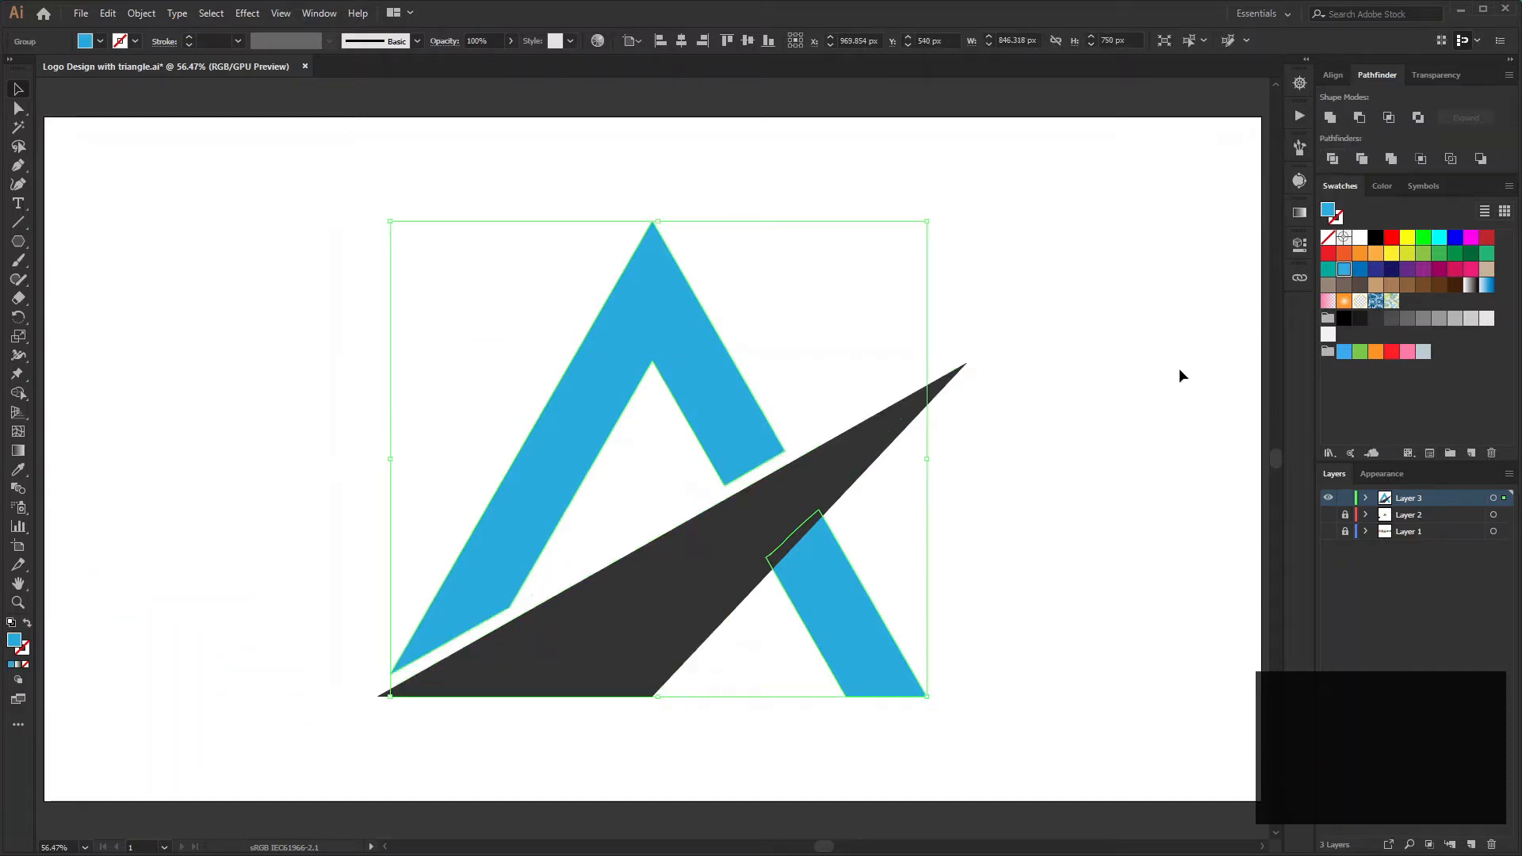
{"action": "left_click", "coordinate": [1056, 445]}
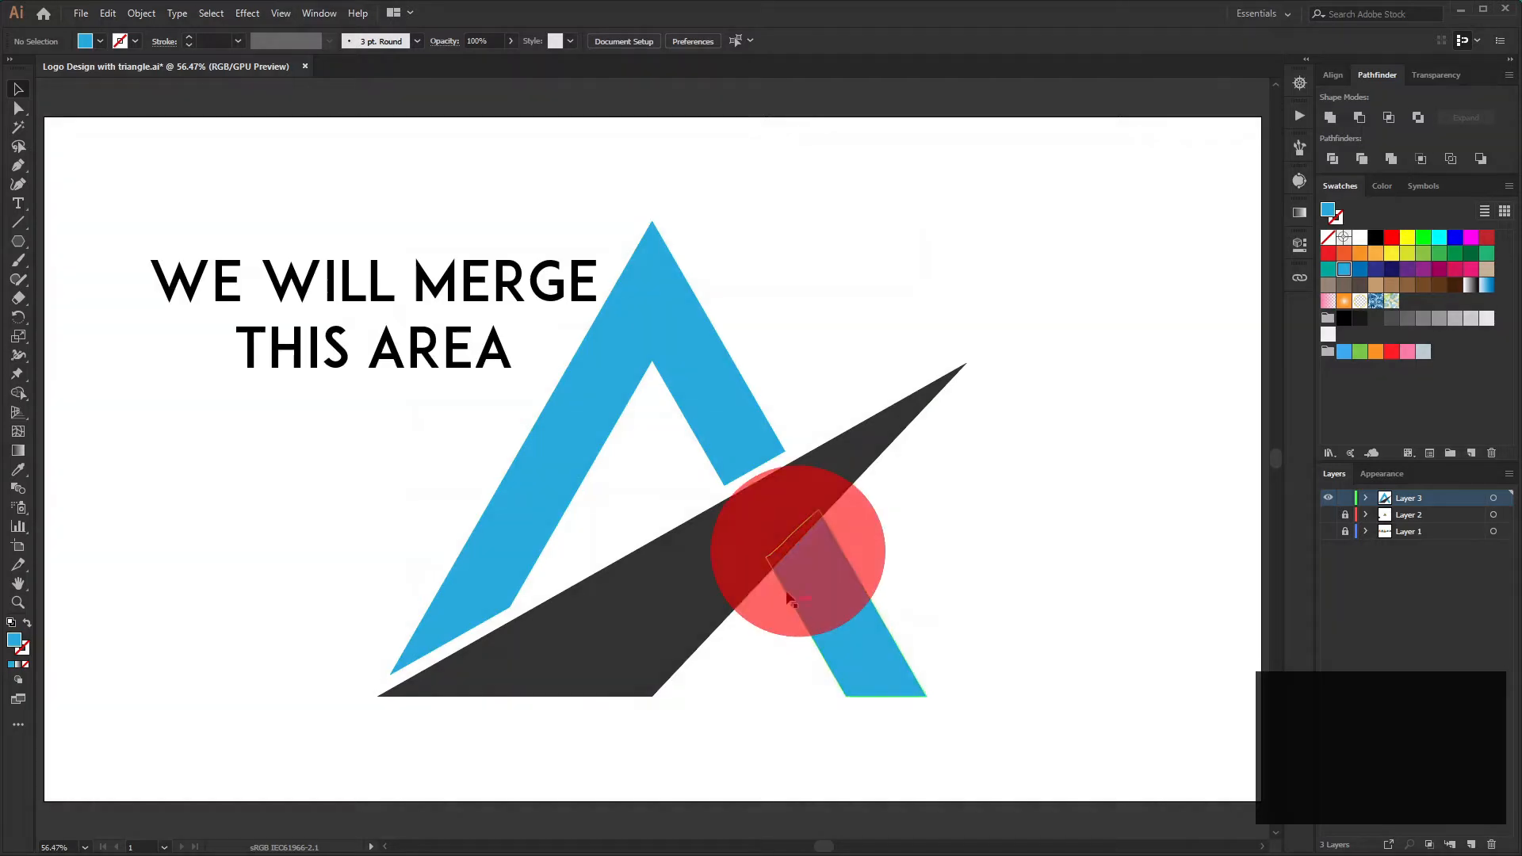
Ungroup the cut blue pieces of the inverted V.
{"action": "right_click", "coordinate": [672, 284]}
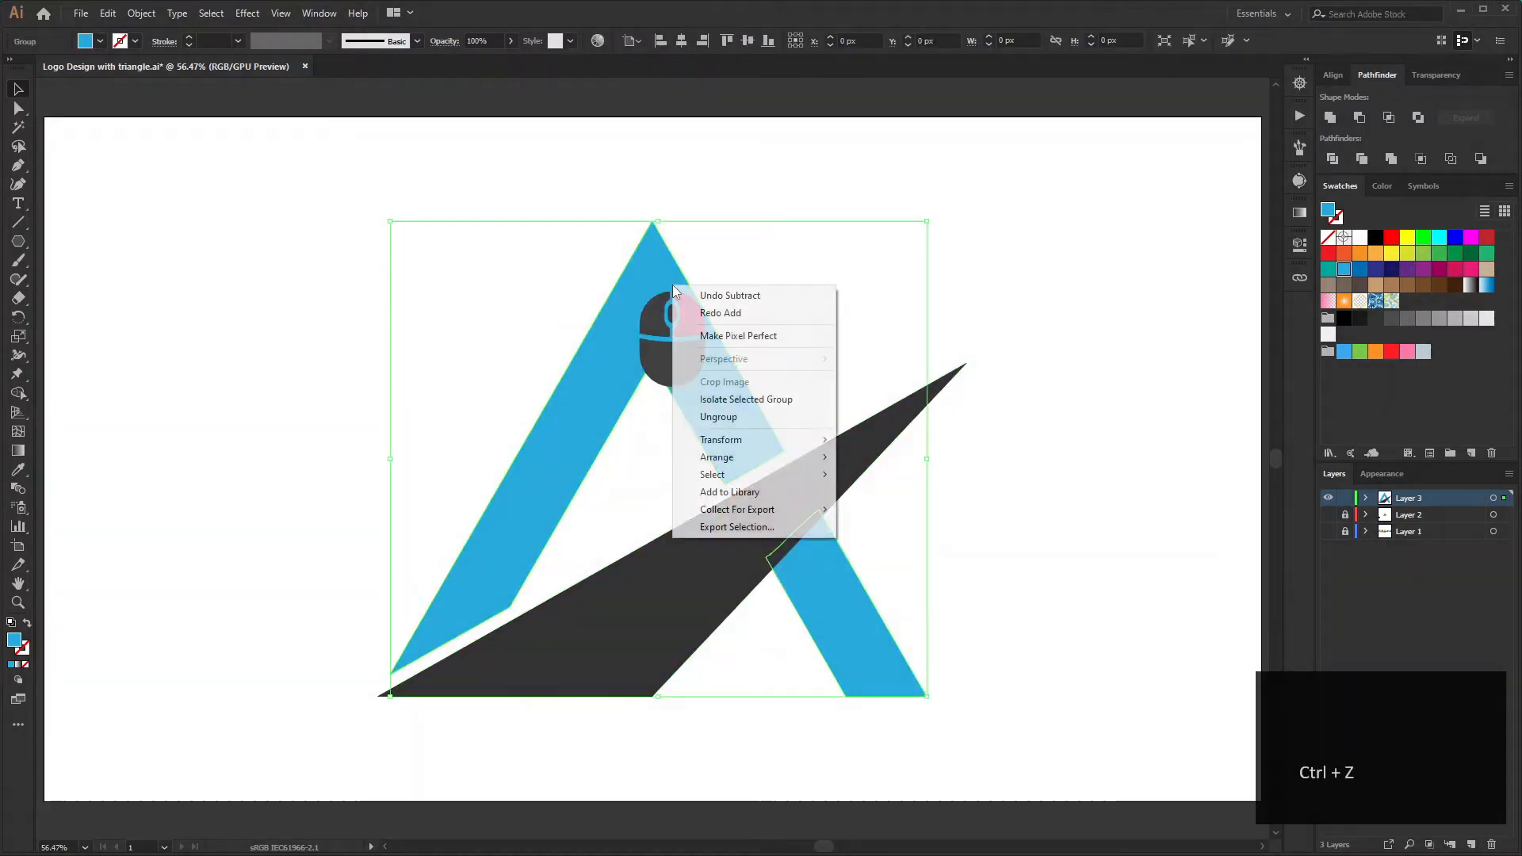
{"action": "left_click", "coordinate": [754, 416]}
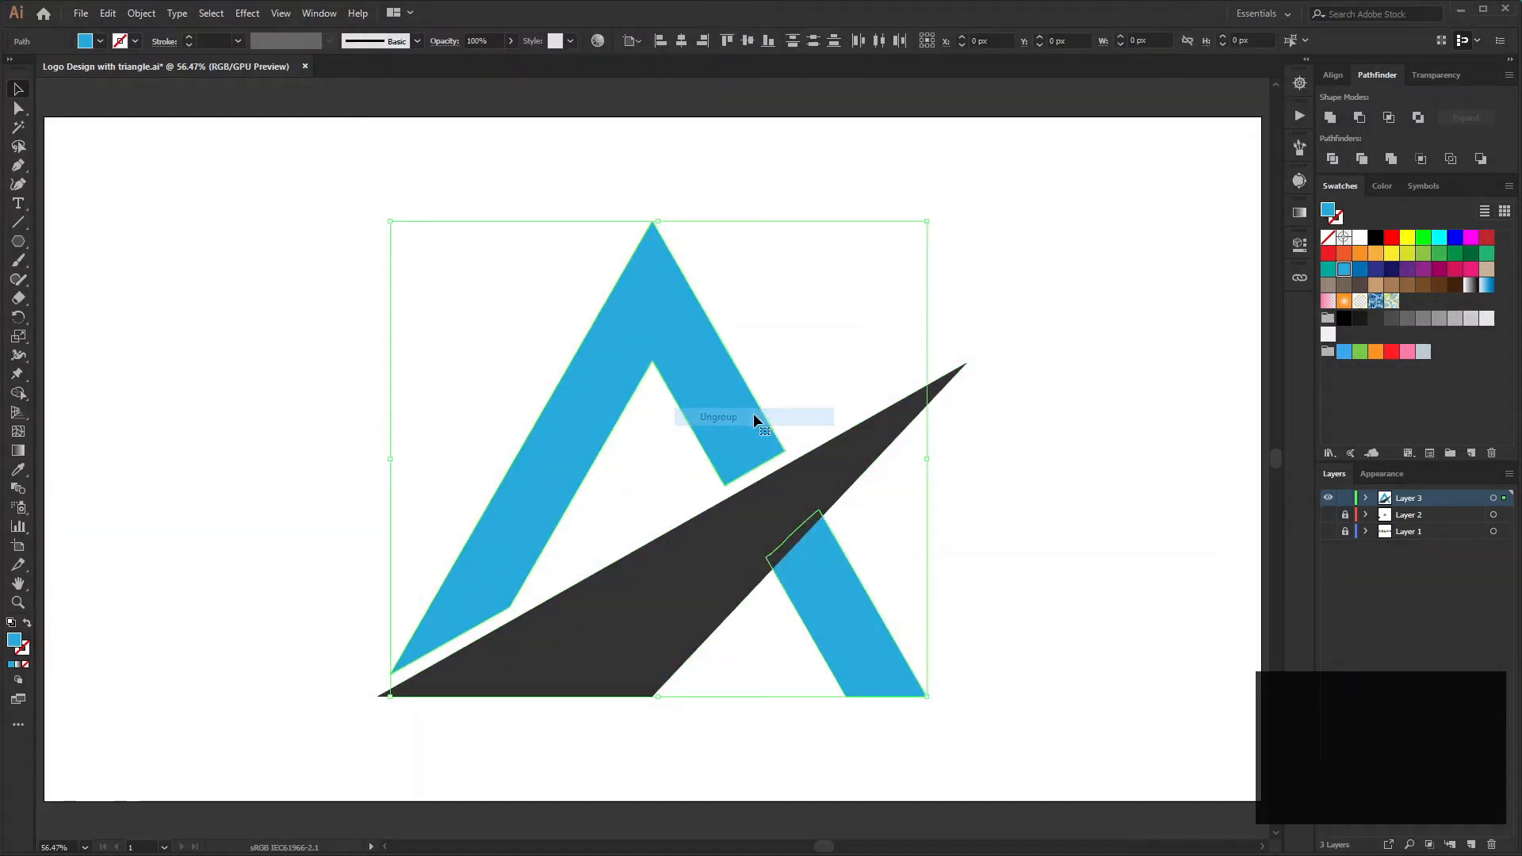
{"action": "left_click", "coordinate": [1056, 447]}
Unite the lower-right blue leg piece with the dark grey slash into one dark grey shape.
{"action": "left_click", "coordinate": [793, 568]}
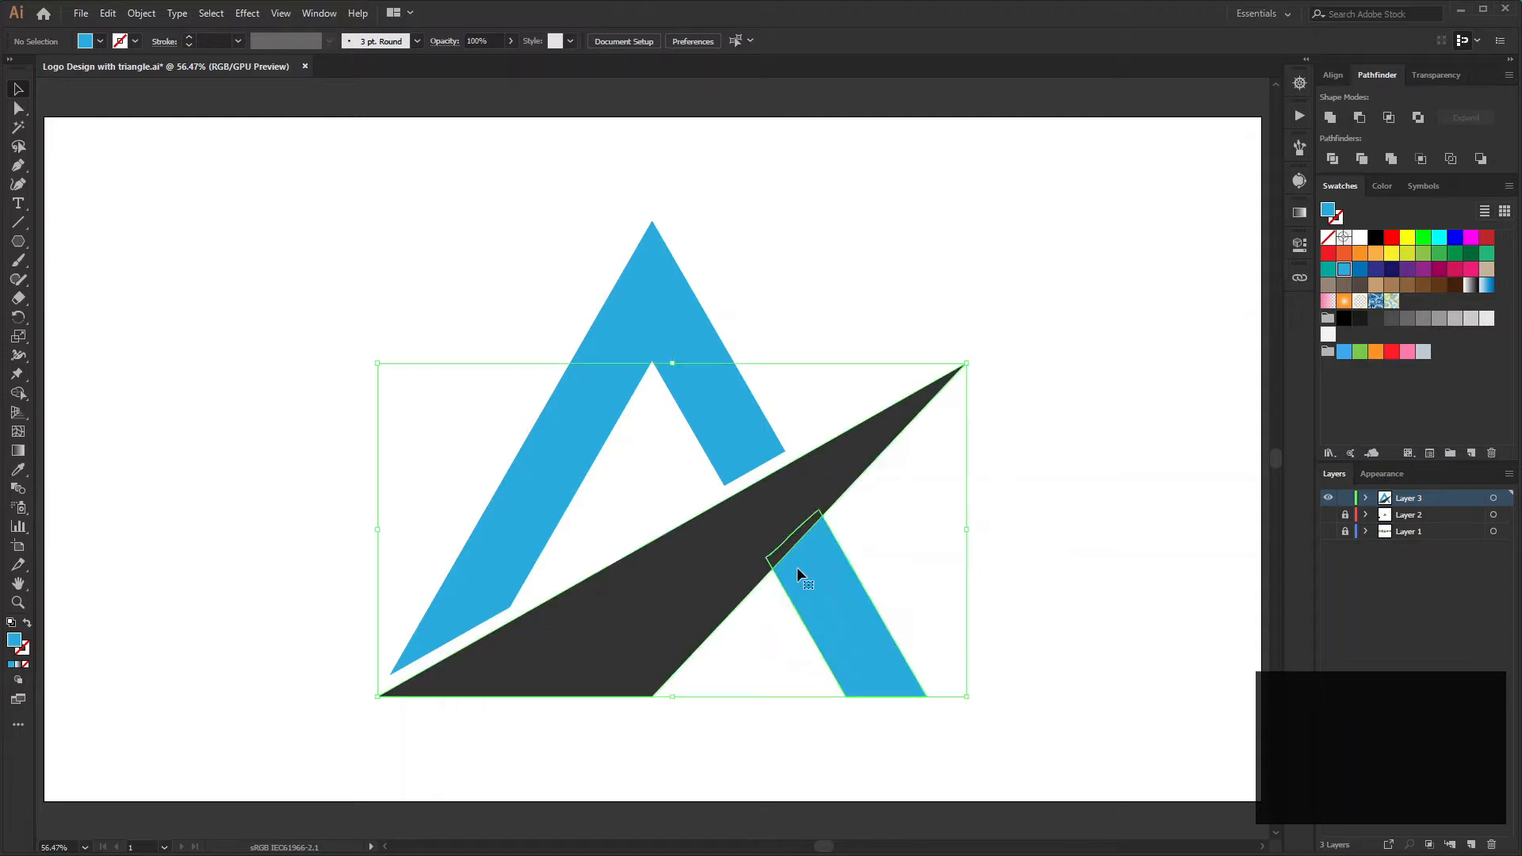
{"action": "left_click", "coordinate": [668, 248], "text": "shift"}
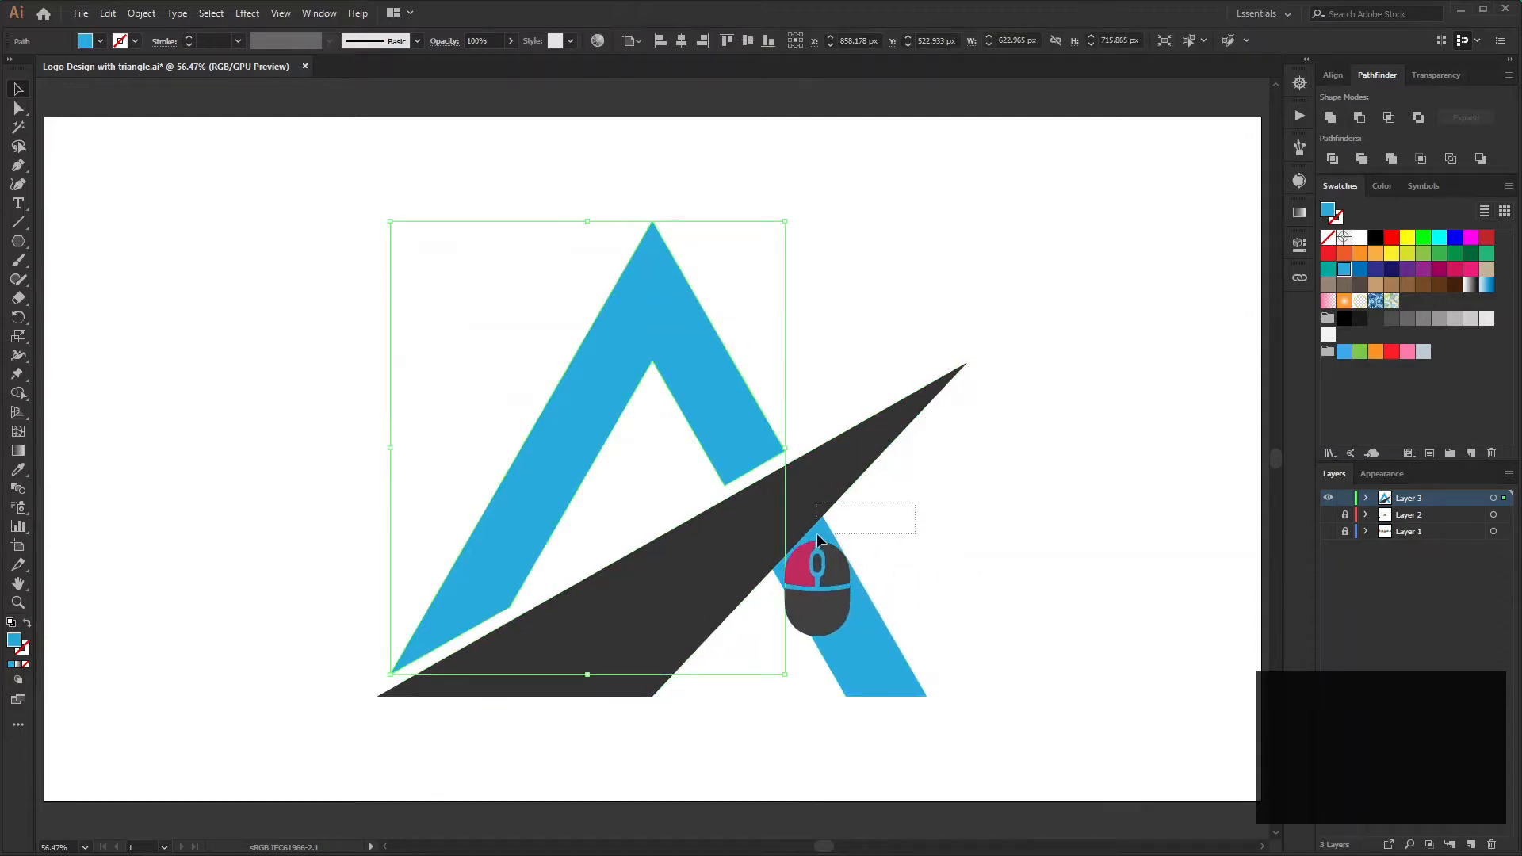
{"action": "left_click", "coordinate": [817, 532]}
{"action": "left_click", "coordinate": [1332, 117]}
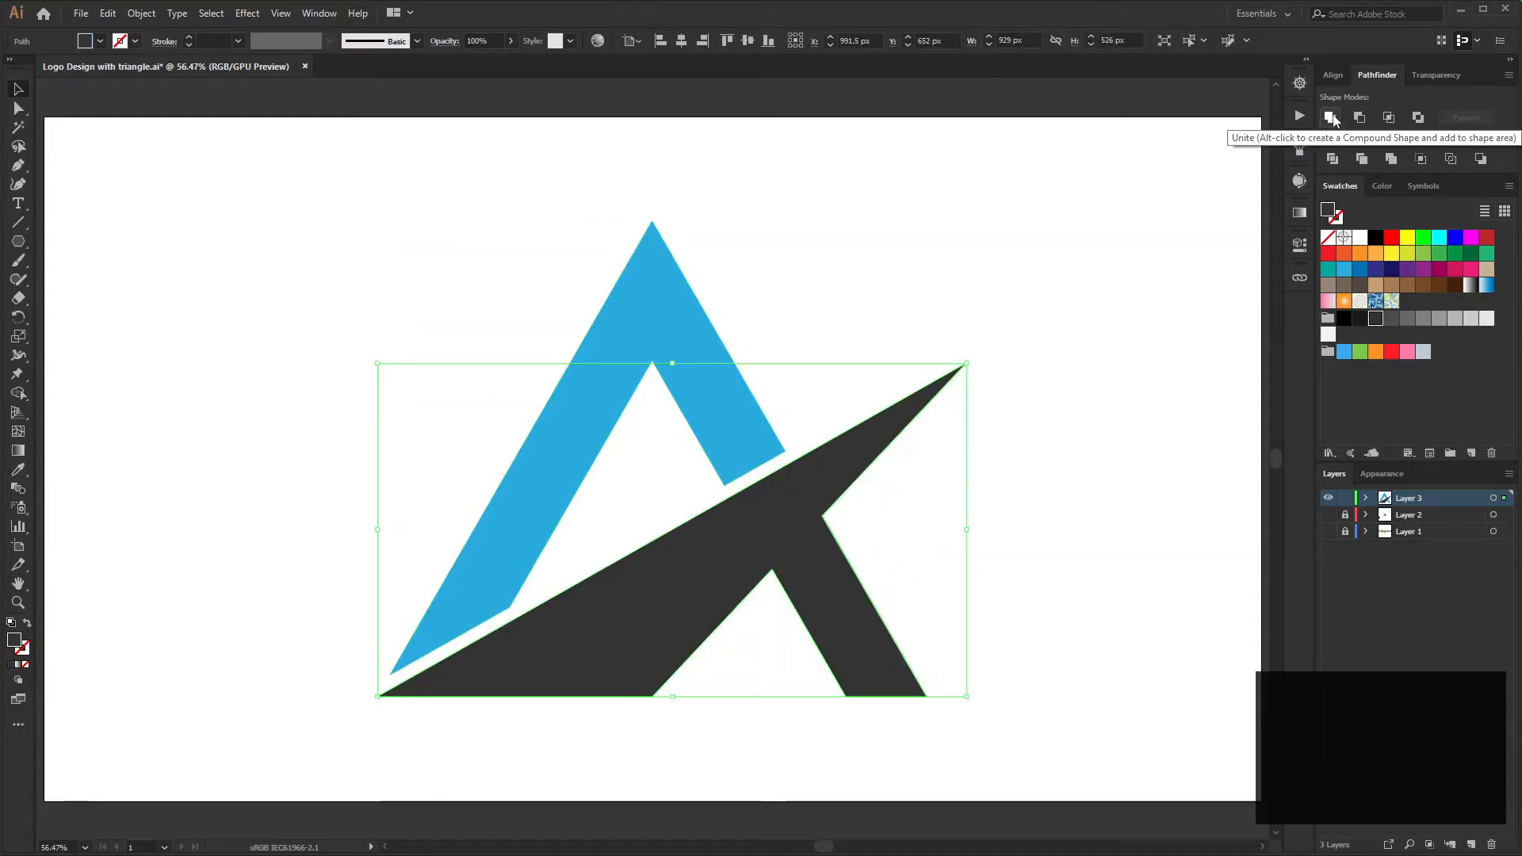
{"action": "left_click", "coordinate": [302, 308]}
Draw a straight diagonal Pen line about 896 × 681 px through the slash's tip, extending beyond the shape at both ends.
{"action": "key", "text": "p"}
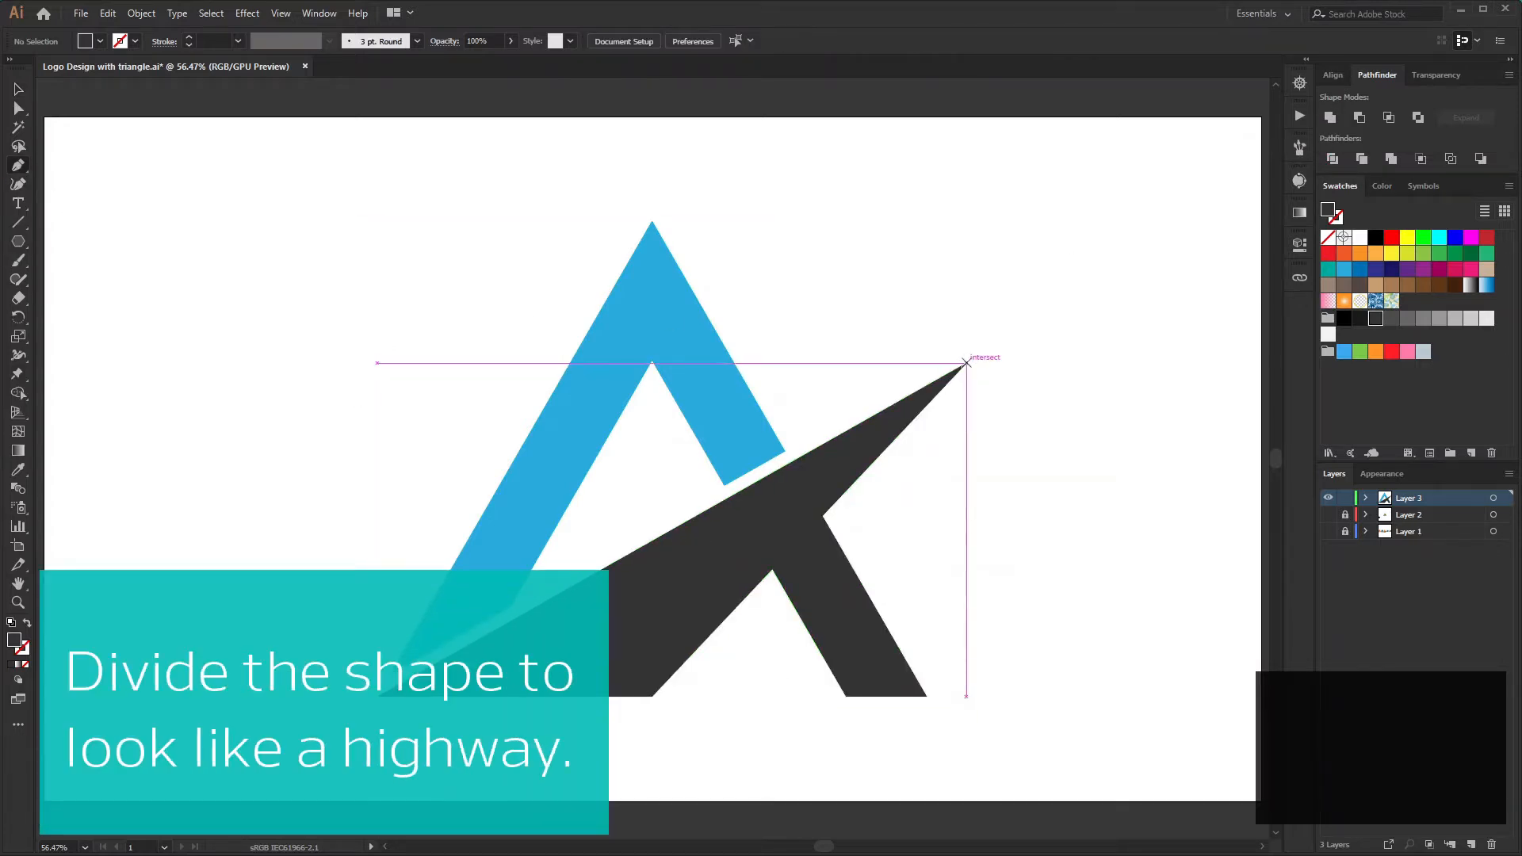
{"action": "left_click", "coordinate": [993, 340]}
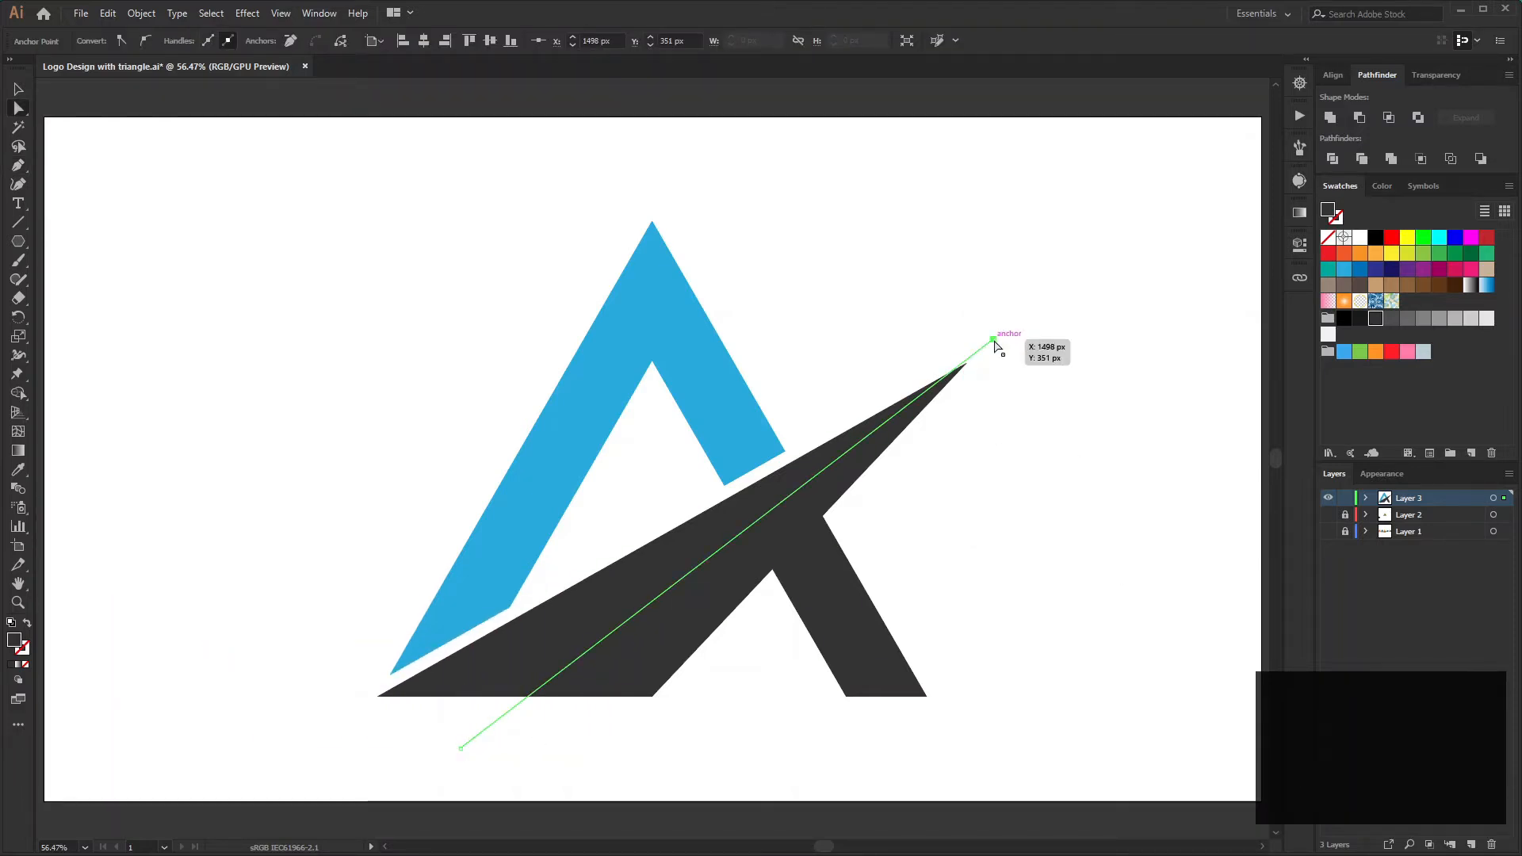
{"action": "left_click", "coordinate": [997, 347]}
{"action": "key", "text": "v"}
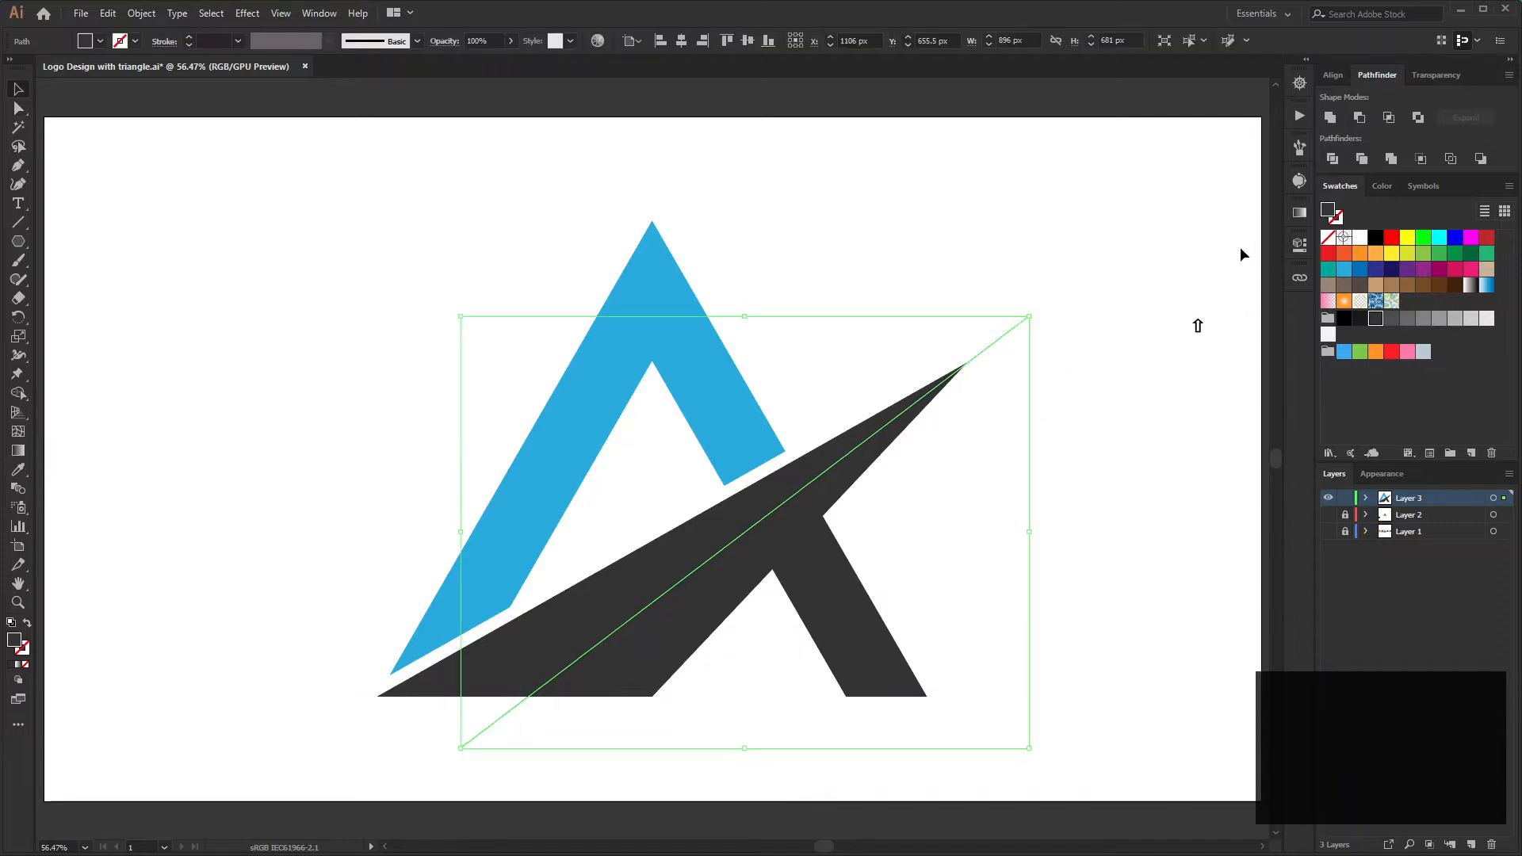
Give the diagonal line no fill and a white stroke with a weight of 12 px.
{"action": "key", "text": "shift+x"}
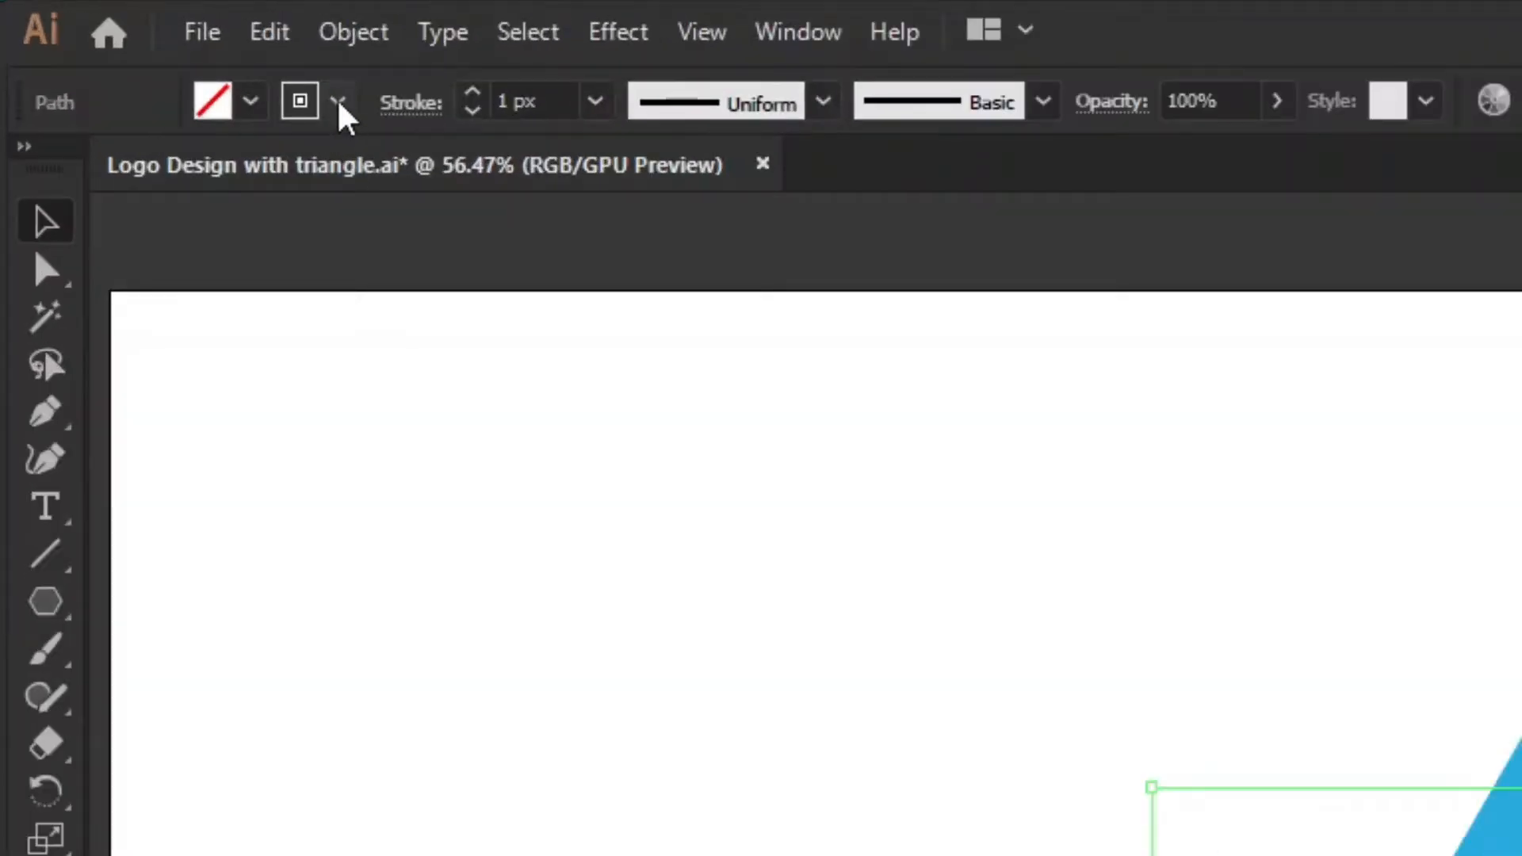
{"action": "left_click", "coordinate": [134, 41]}
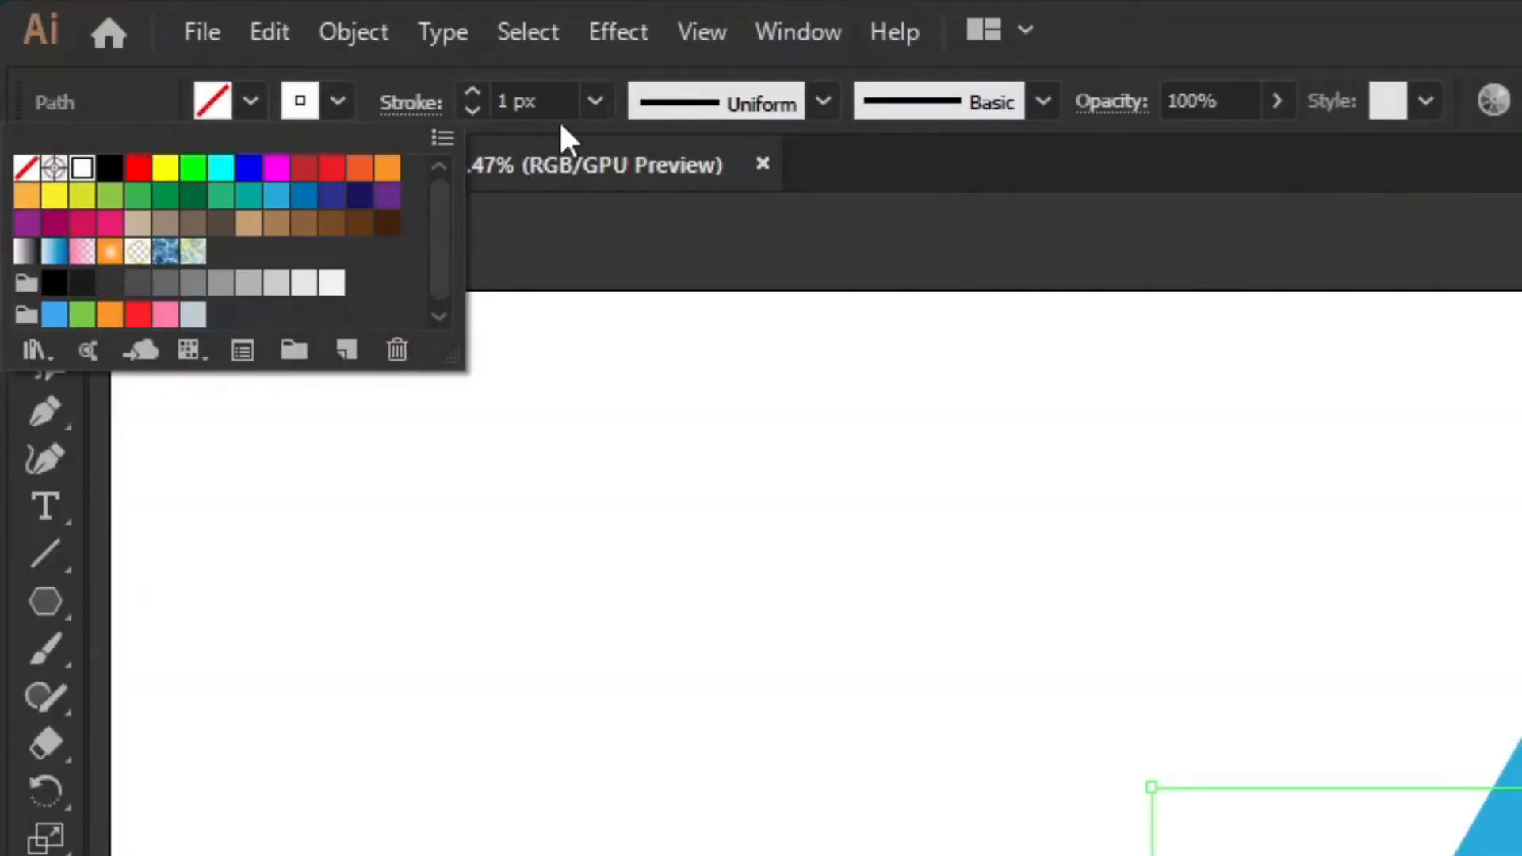
{"action": "left_click", "coordinate": [595, 101]}
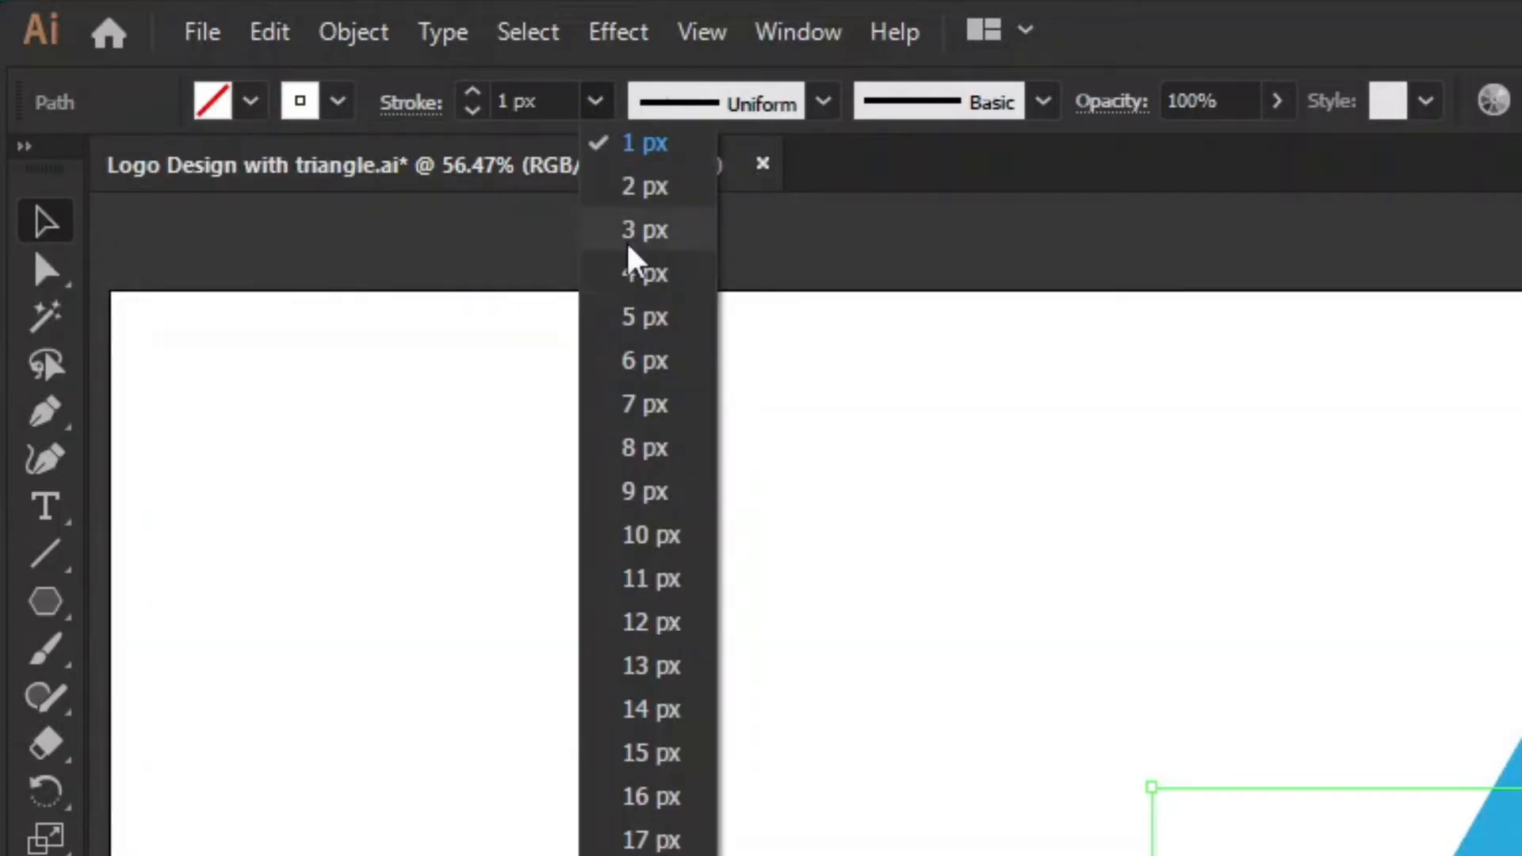
{"action": "left_click", "coordinate": [644, 533]}
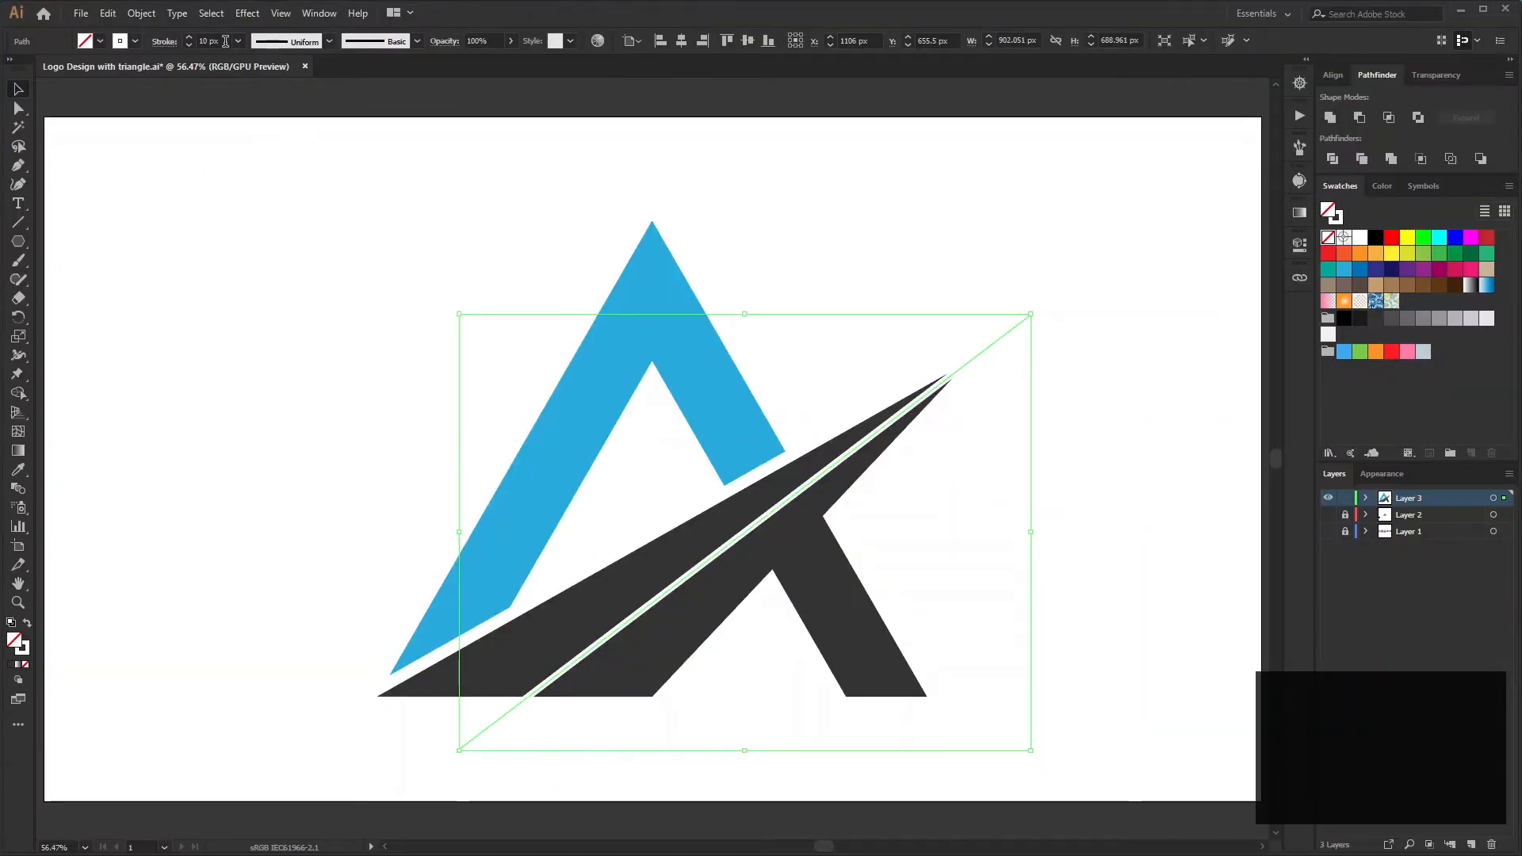
{"action": "left_click", "coordinate": [226, 40]}
{"action": "key", "text": "Up"}
{"action": "key", "text": "Up"}
{"action": "key", "text": "Up"}
{"action": "key", "text": "Up"}
{"action": "key", "text": "Up"}
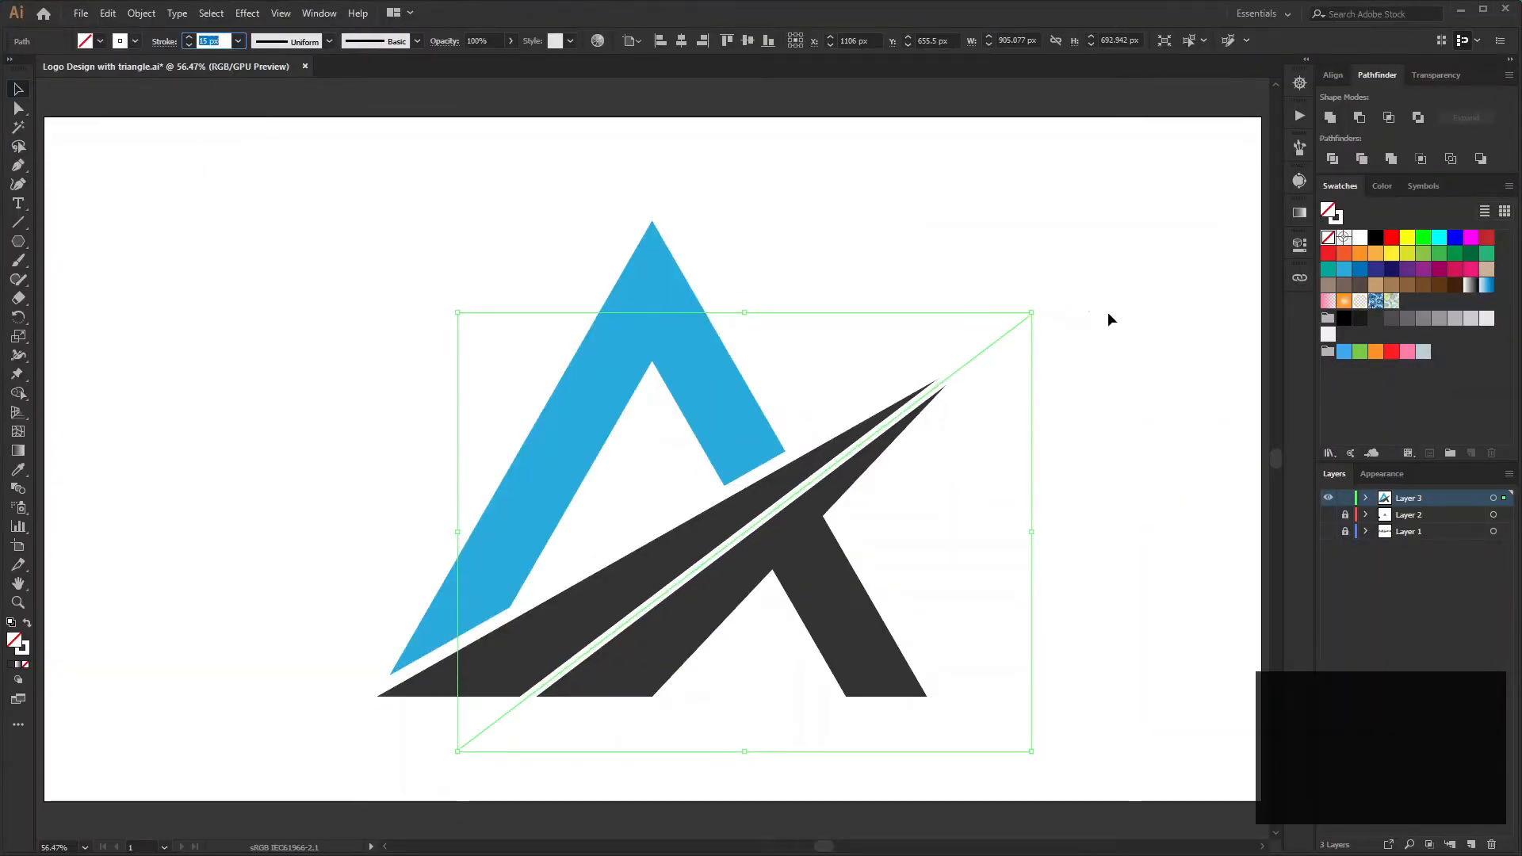
{"action": "key", "text": "Down"}
{"action": "key", "text": "Down"}
{"action": "key", "text": "Down"}
{"action": "key", "text": "Down"}
{"action": "key", "text": "Down"}
{"action": "key", "text": "Down"}
{"action": "key", "text": "Down"}
{"action": "key", "text": "Up"}
{"action": "key", "text": "Up"}
{"action": "key", "text": "Up"}
{"action": "key", "text": "Up"}
{"action": "key", "text": "Up"}
{"action": "key", "text": "Up"}
{"action": "key", "text": "Up"}
{"action": "key", "text": "Down"}
{"action": "key", "text": "Down"}
{"action": "key", "text": "Down"}
Nudge the white diagonal line down 5 px.
{"action": "left_click_drag", "start_coordinate": [975, 300], "coordinate": [1102, 464]}
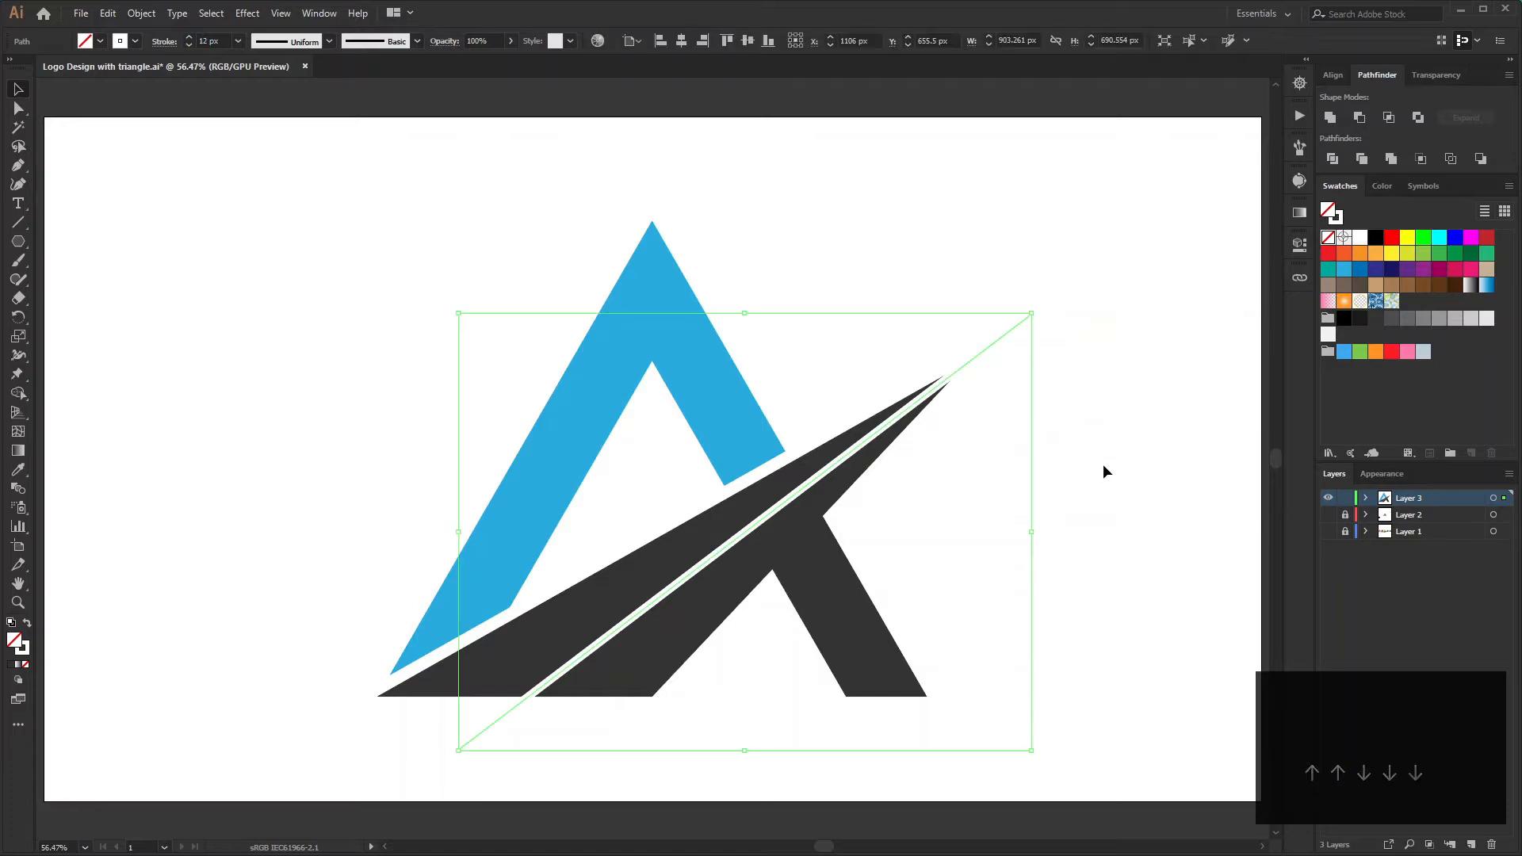
{"action": "key", "text": "Down"}
{"action": "key", "text": "Down"}
{"action": "key", "text": "Down"}
{"action": "key", "text": "Down"}
{"action": "key", "text": "Down"}
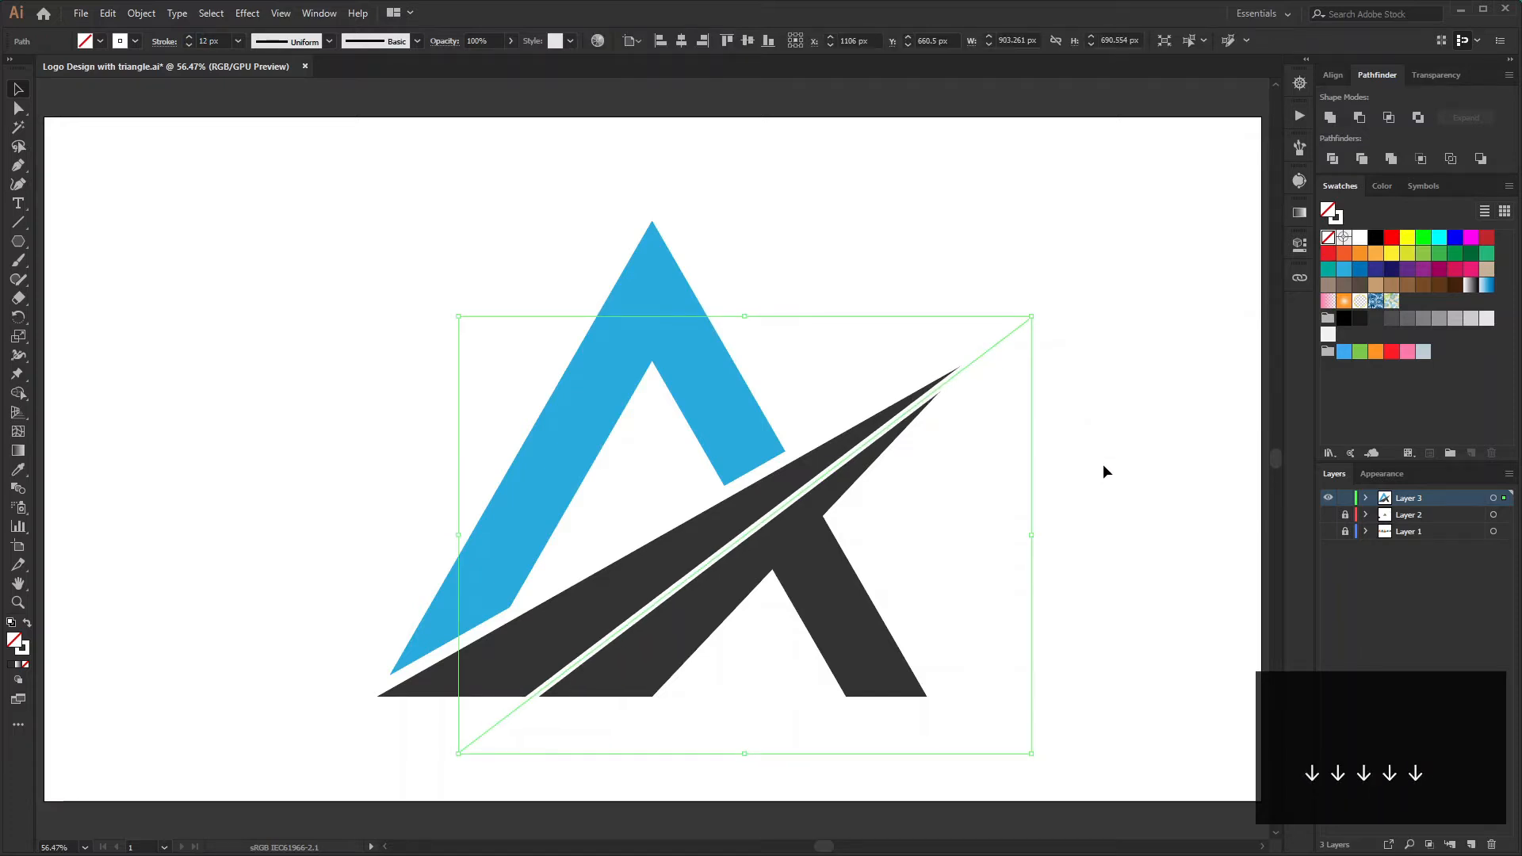
{"action": "left_click", "coordinate": [1102, 464]}
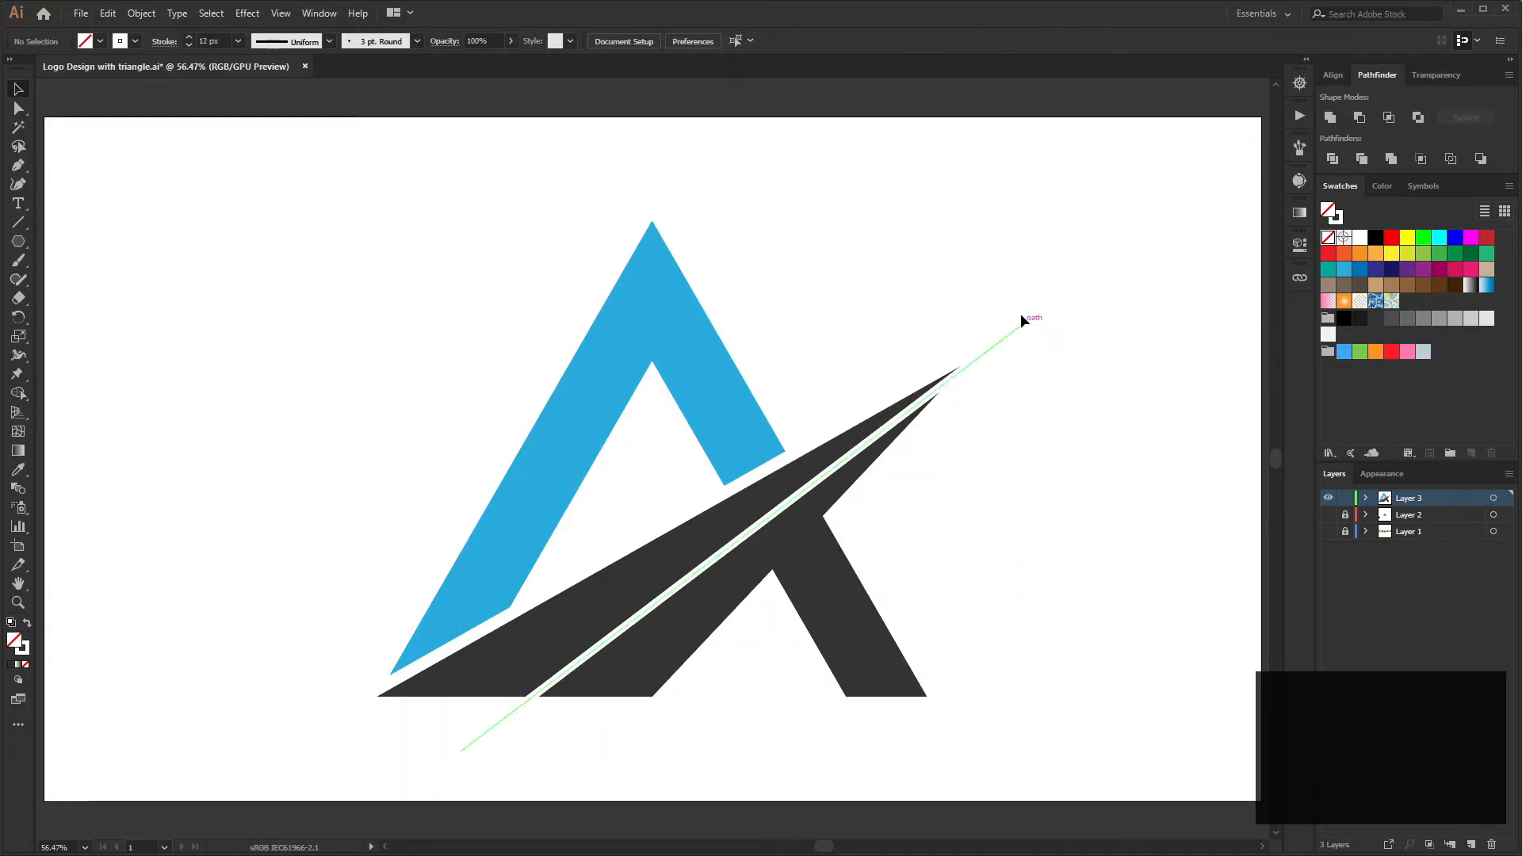
Expand the fill and stroke of the white diagonal line into a shape.
{"action": "left_click_drag", "start_coordinate": [1005, 302], "coordinate": [1057, 465]}
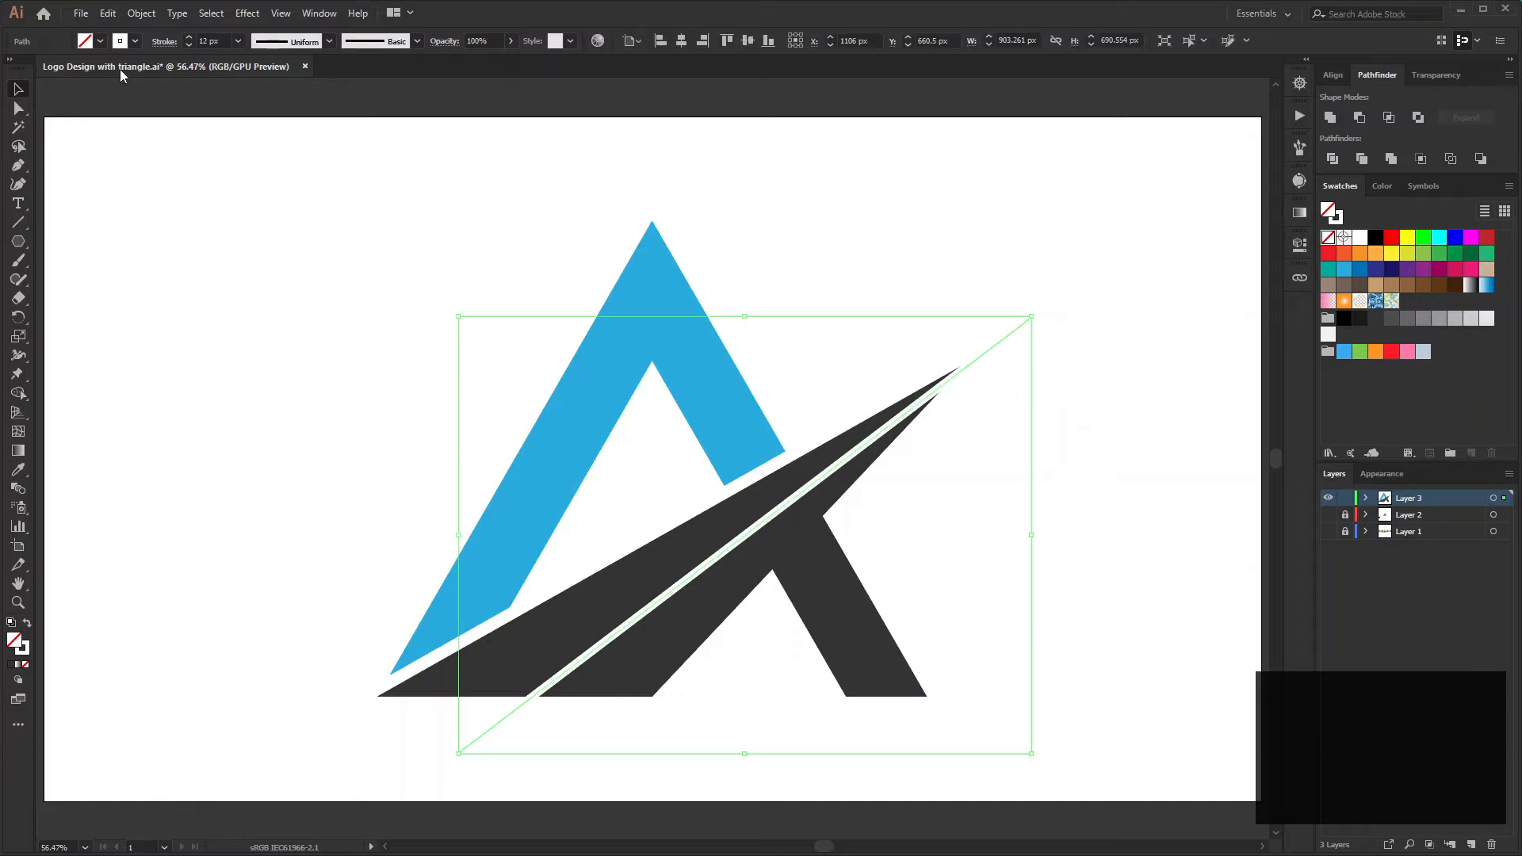
{"action": "left_click", "coordinate": [140, 11]}
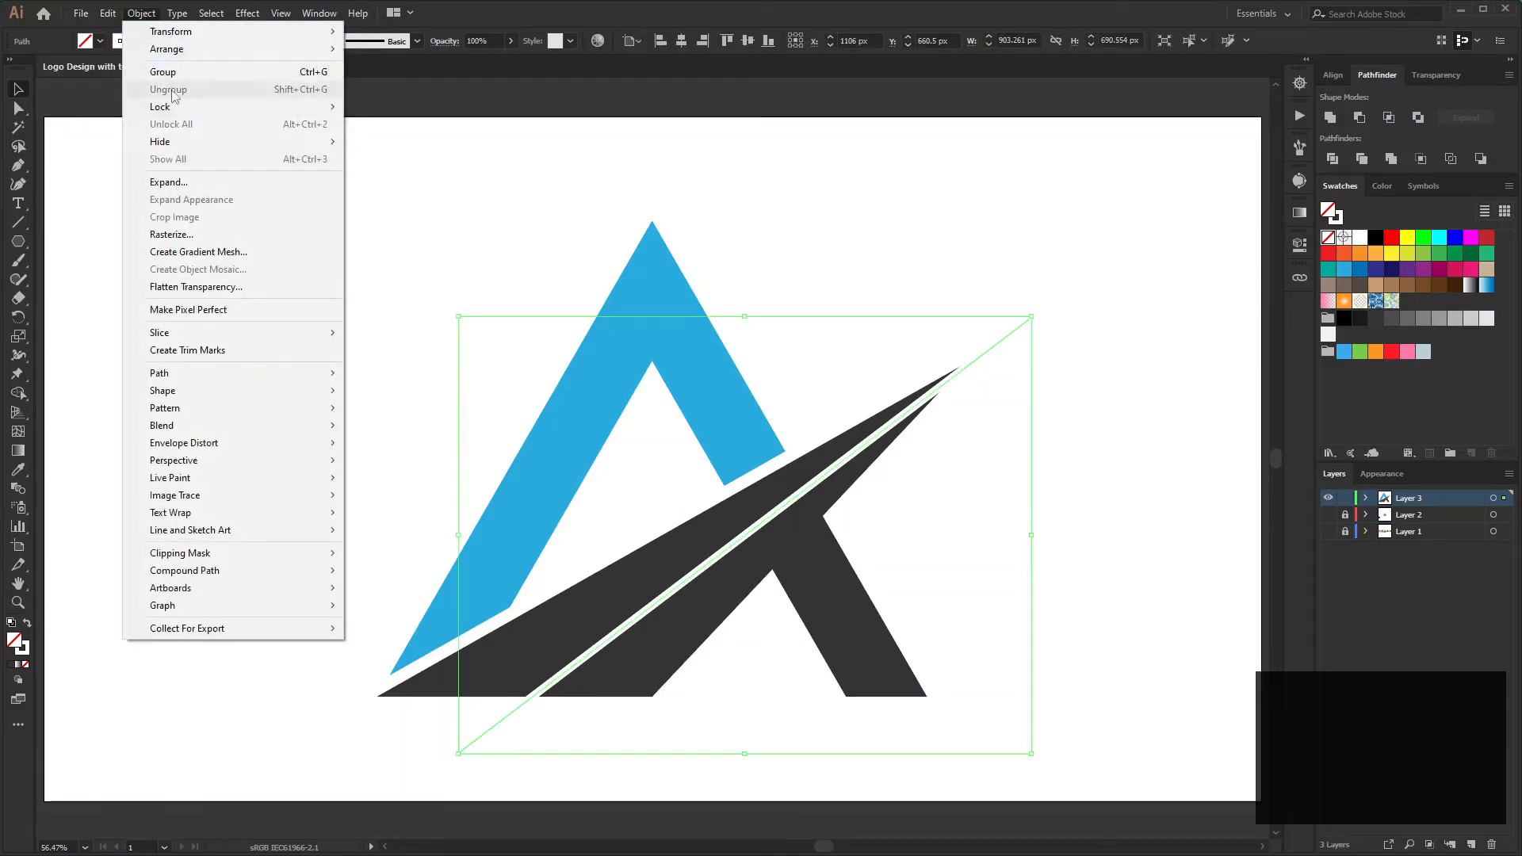
{"action": "left_click", "coordinate": [188, 183]}
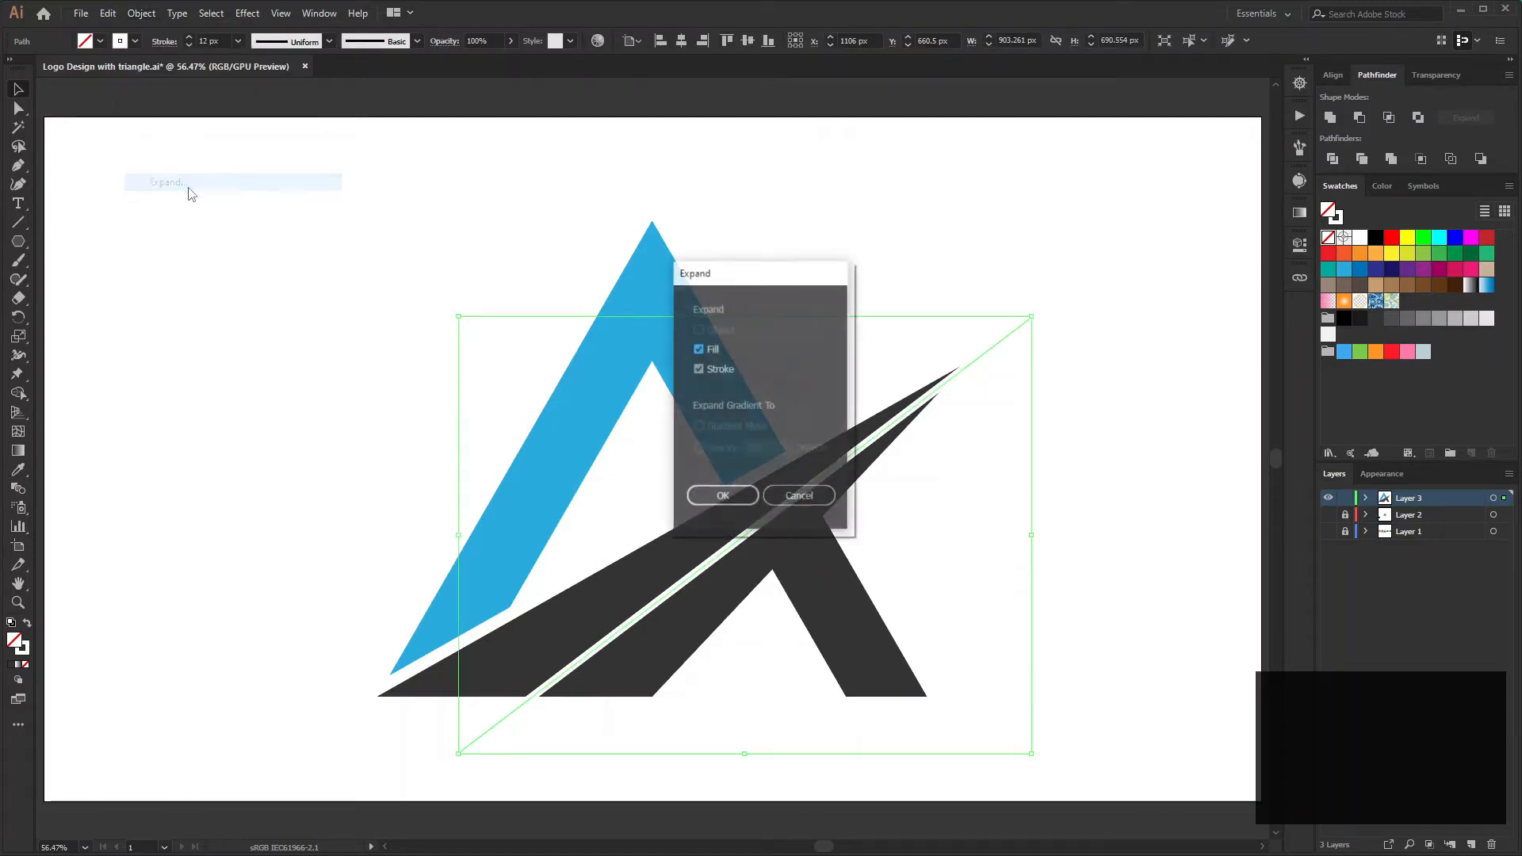
{"action": "left_click", "coordinate": [717, 500]}
Cut the expanded line out of the dark grey shape with Minus Front to split the slash like a highway.
{"action": "left_click_drag", "start_coordinate": [1137, 426], "coordinate": [902, 313]}
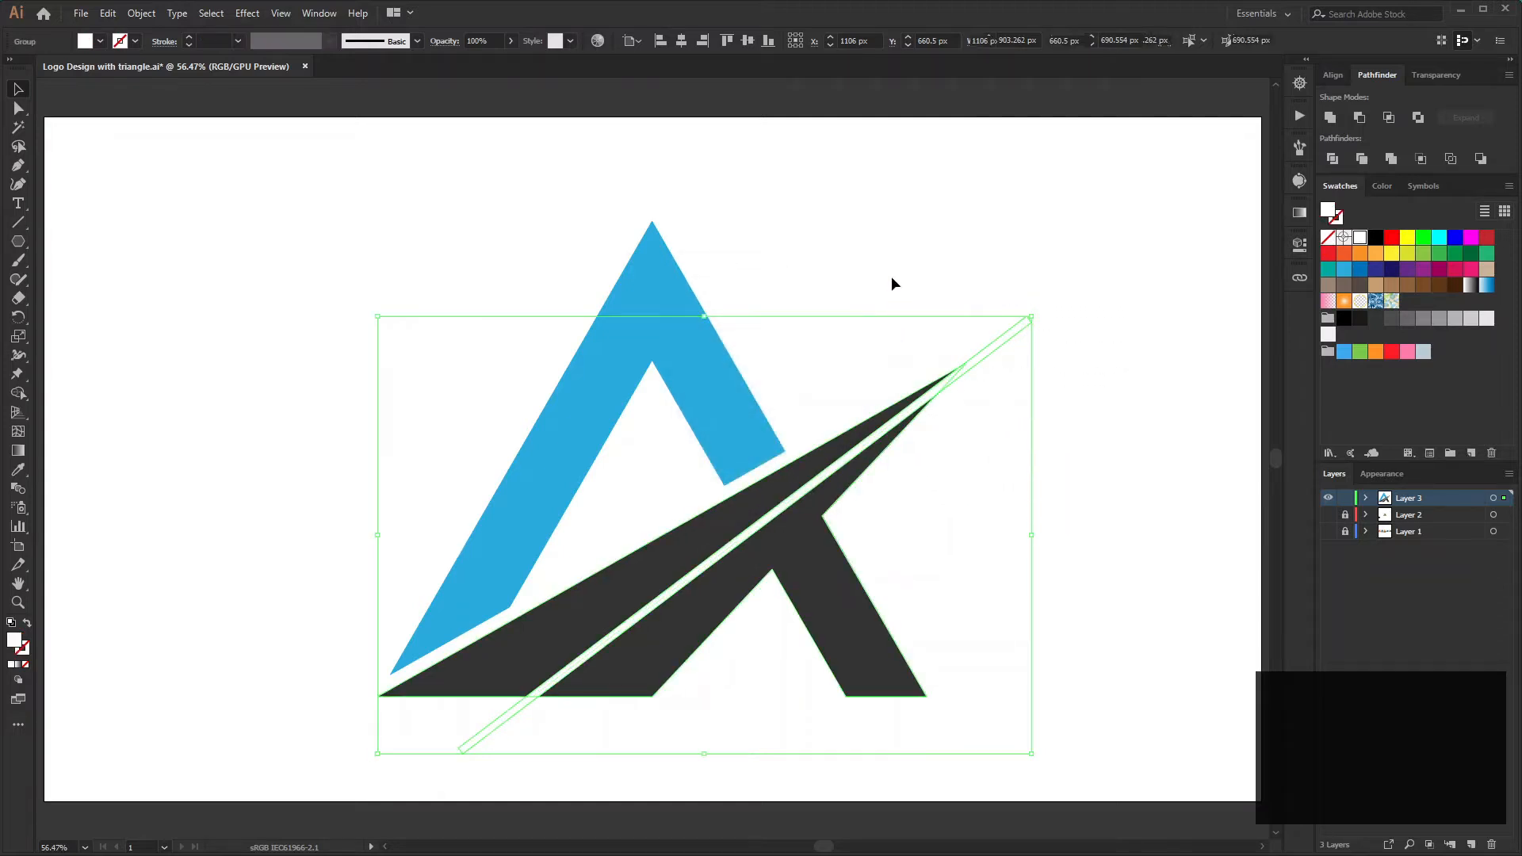
{"action": "left_click", "coordinate": [1359, 118]}
{"action": "left_click", "coordinate": [1052, 430]}
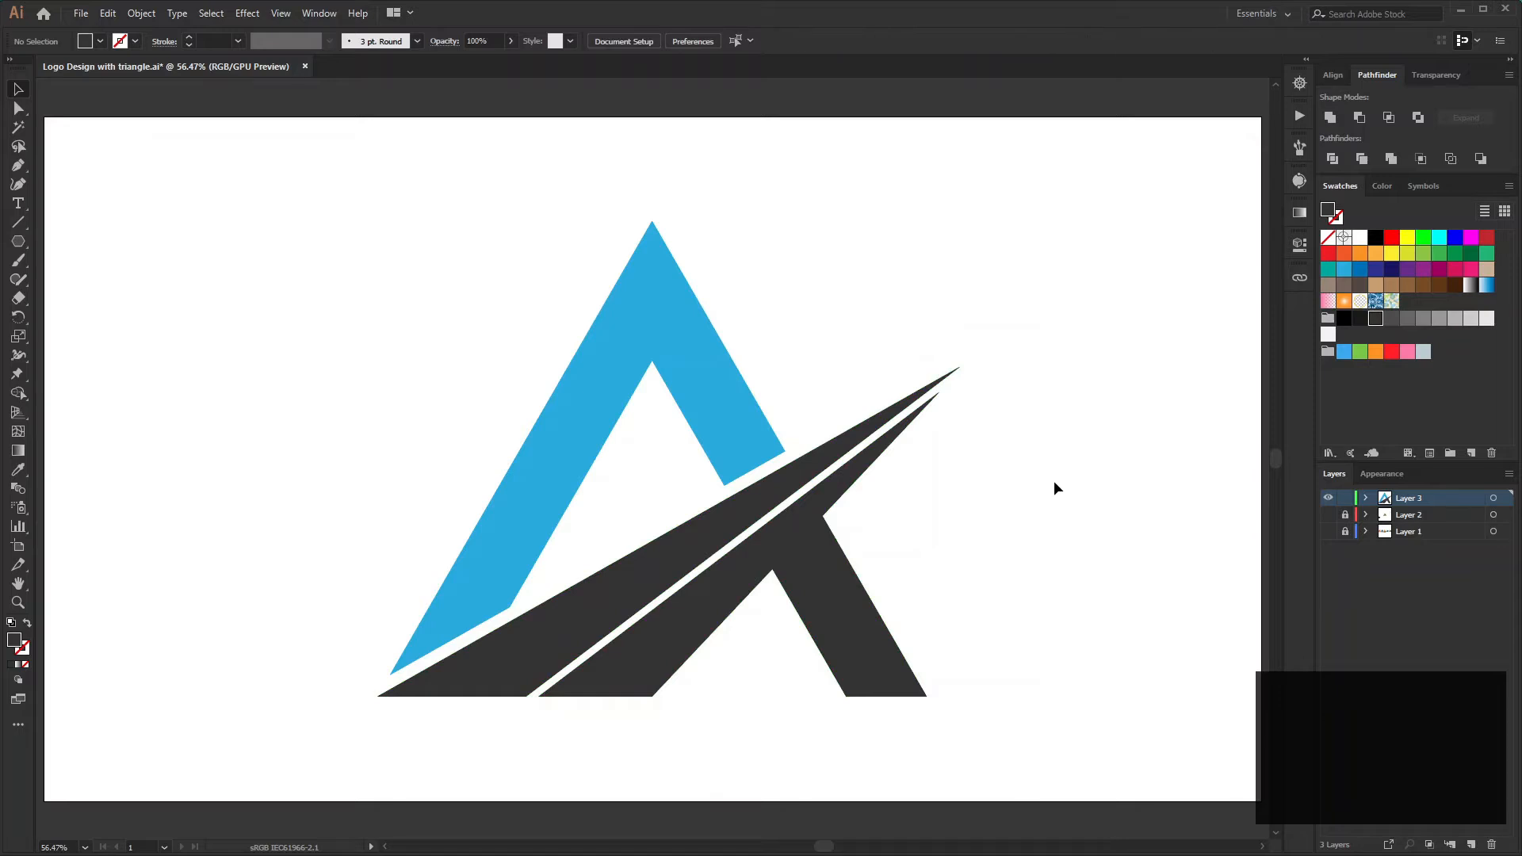
Group all the blue and dark grey pieces of the finished logo.
{"action": "left_click_drag", "start_coordinate": [339, 276], "coordinate": [1064, 681]}
{"action": "left_click", "coordinate": [141, 14]}
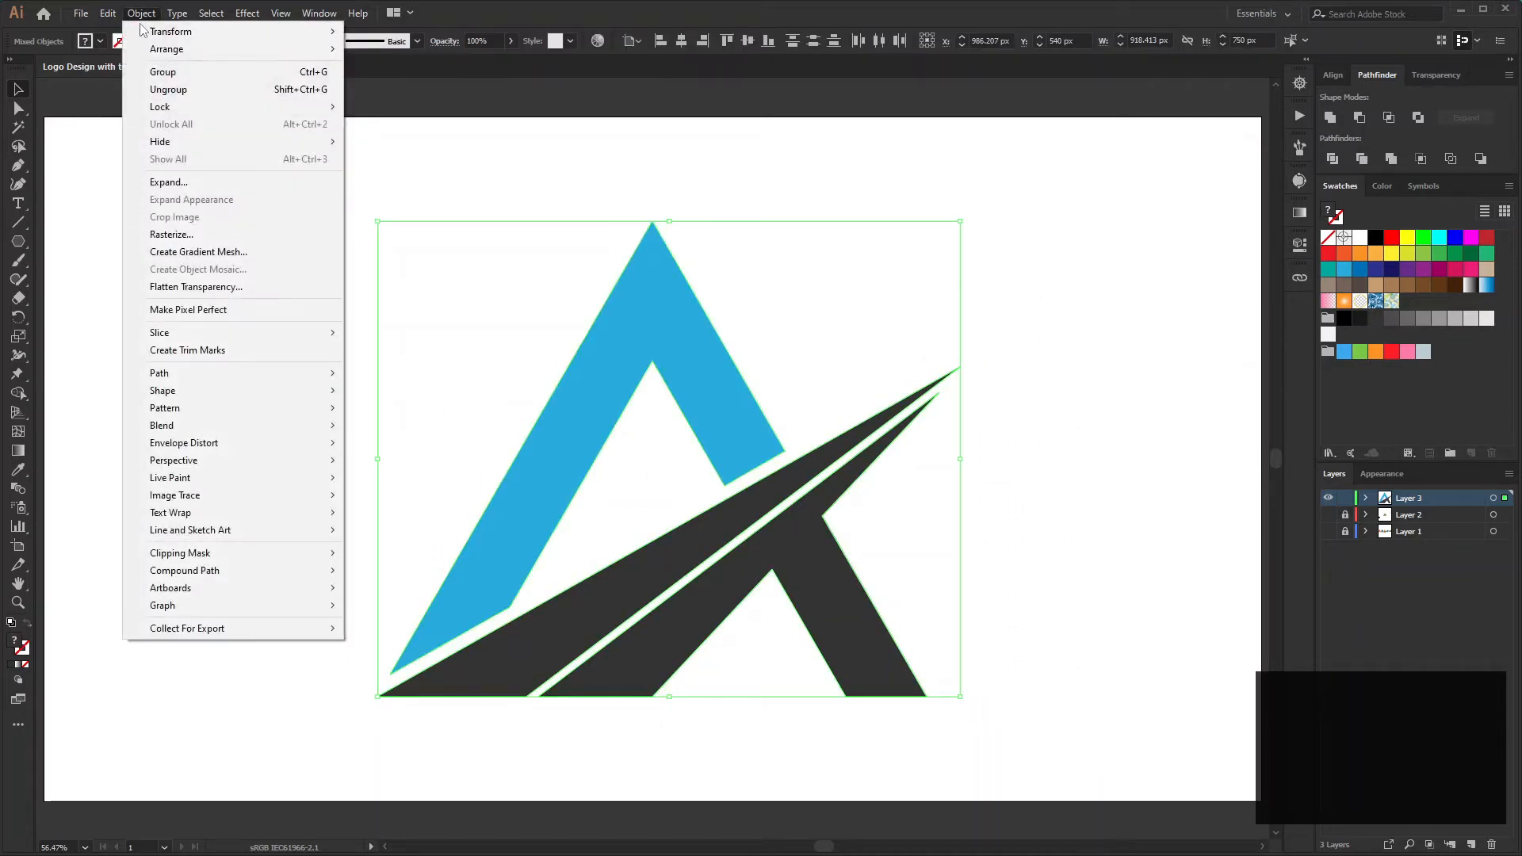
{"action": "left_click", "coordinate": [154, 71]}
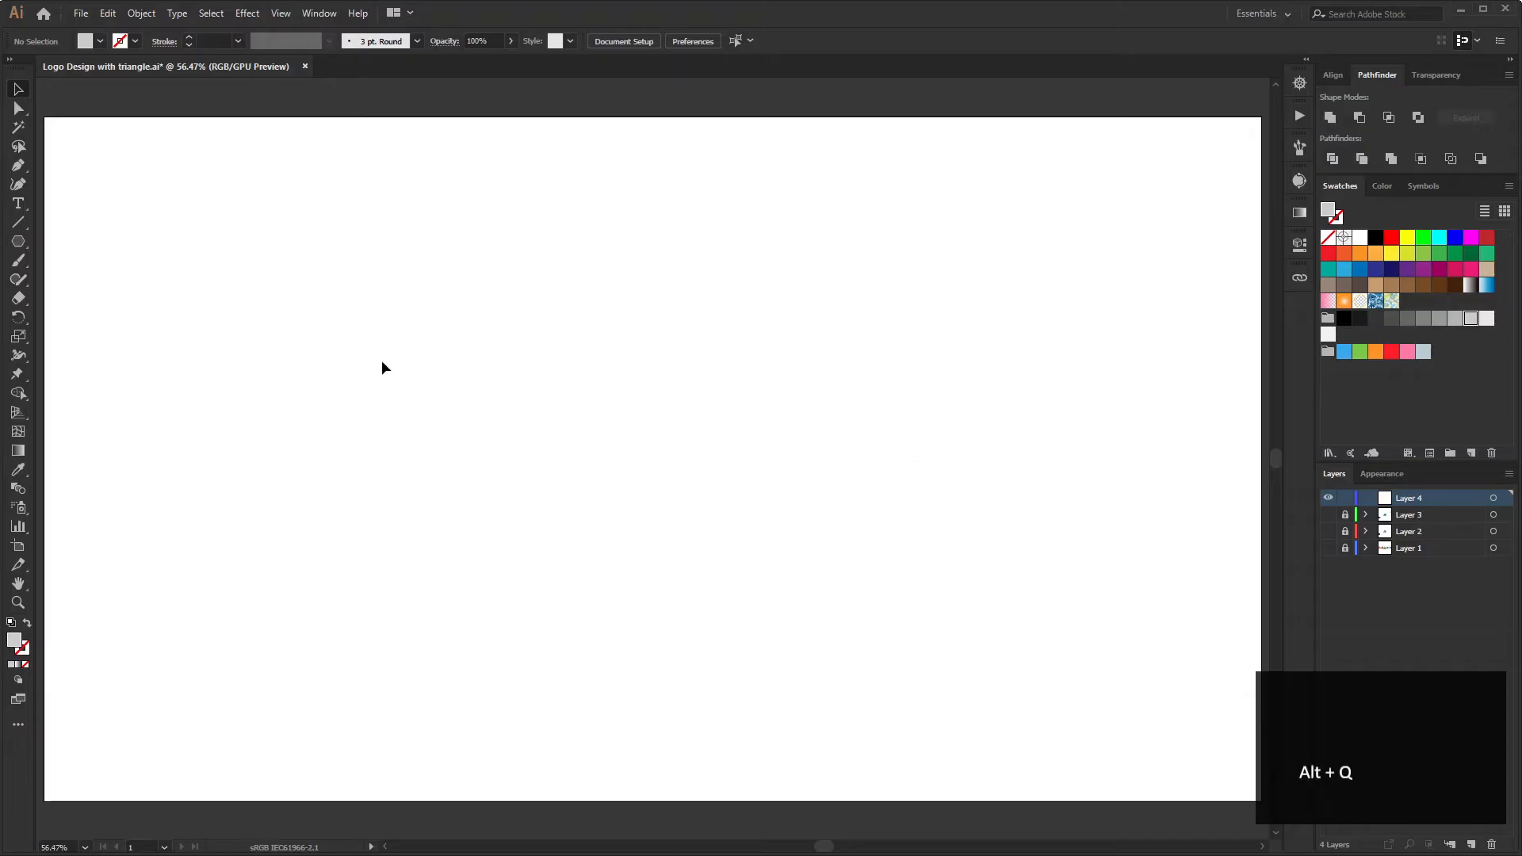
Create a three-sided polygon with a 500 px radius on the new layer.
{"action": "left_click", "coordinate": [513, 389]}
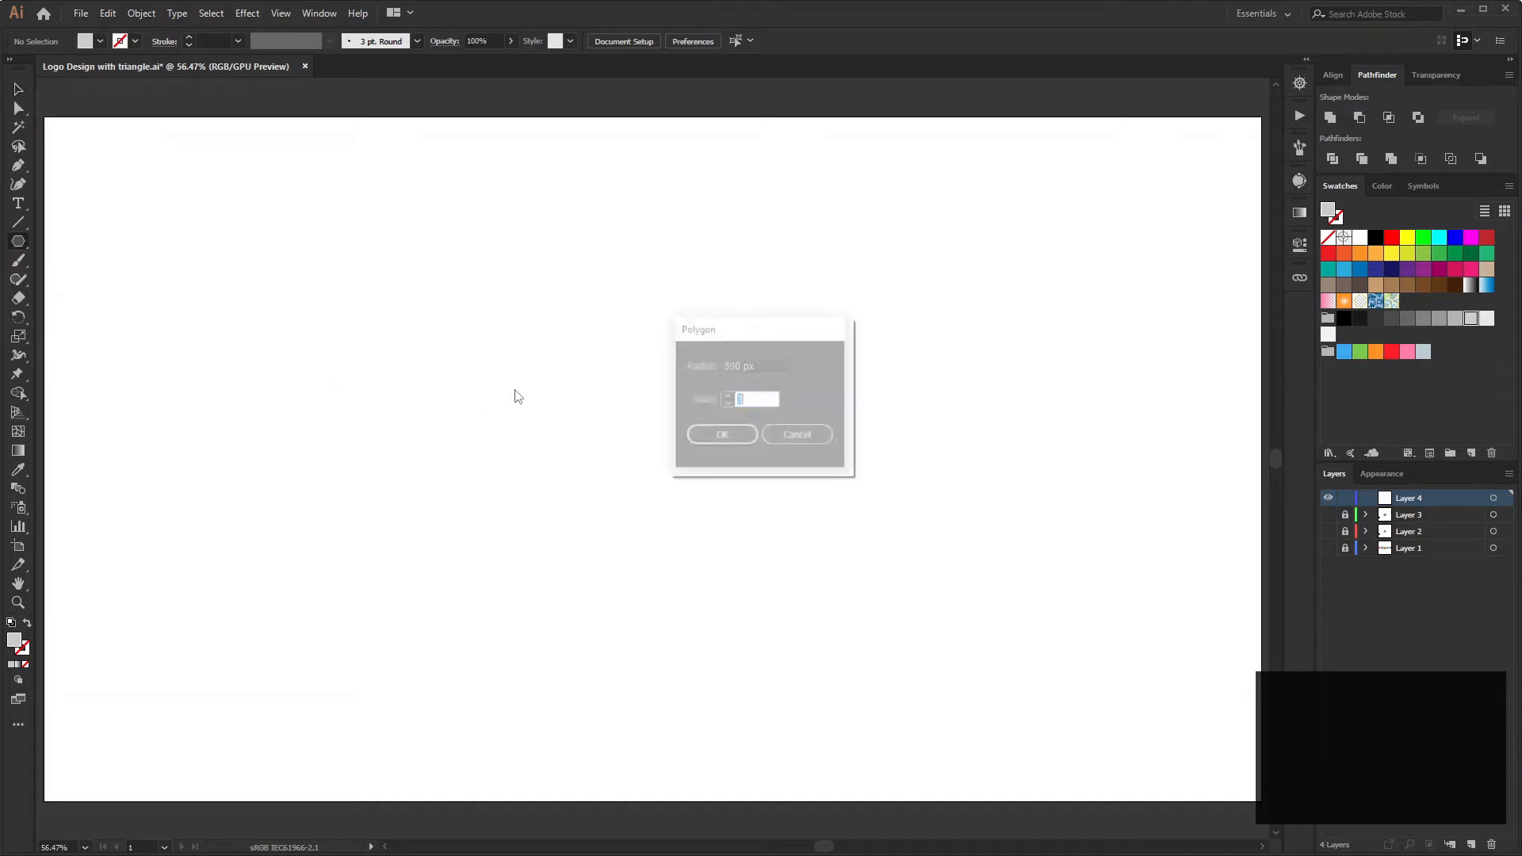
{"action": "left_click", "coordinate": [723, 436]}
{"action": "key", "text": "v"}
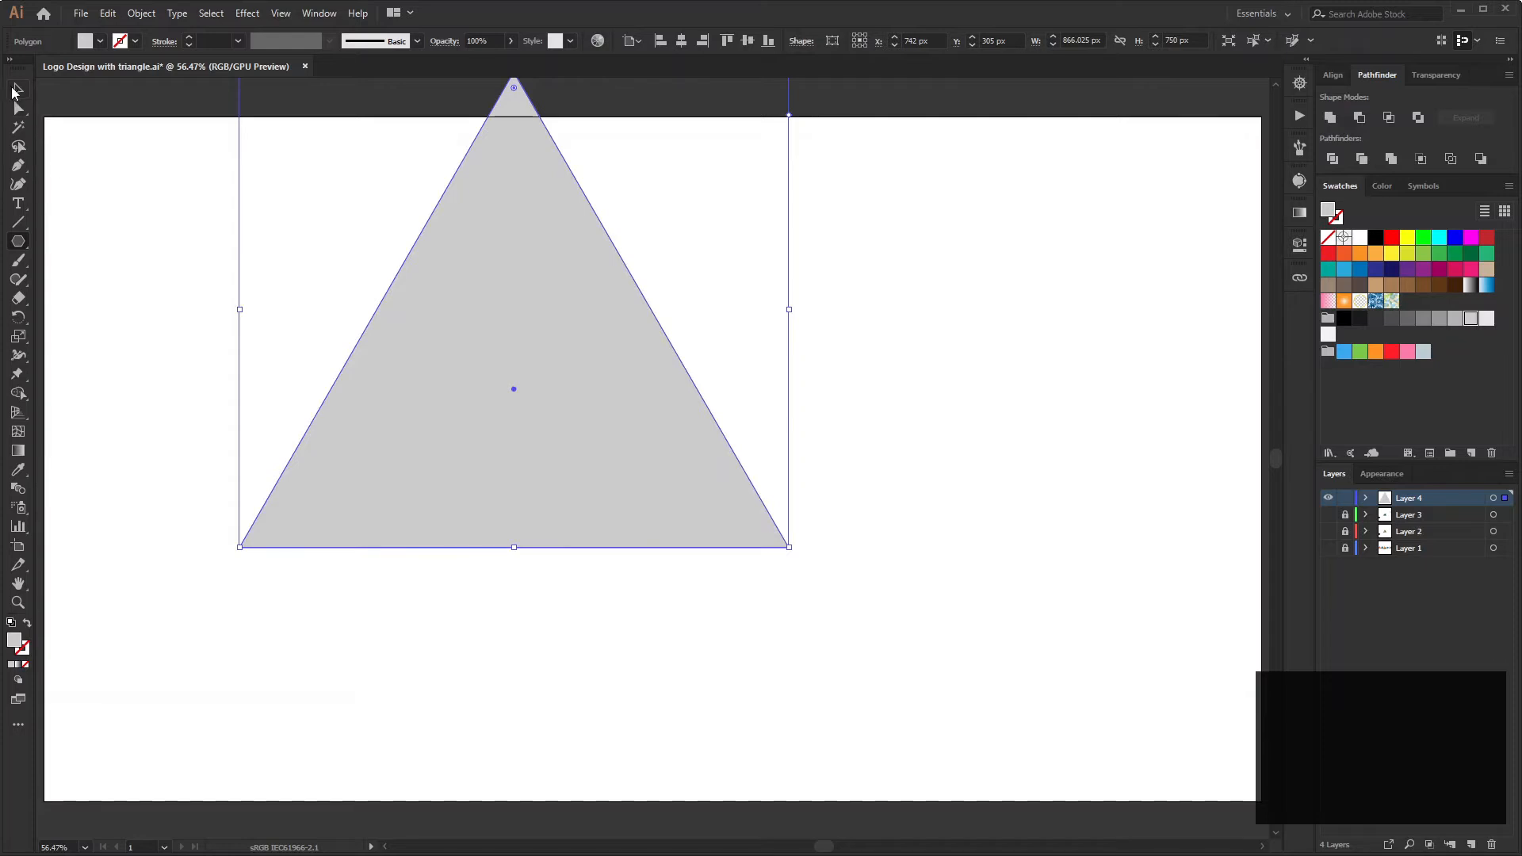
Center the triangle horizontally and vertically on the artboard and fill it with teal.
{"action": "left_click", "coordinate": [681, 42]}
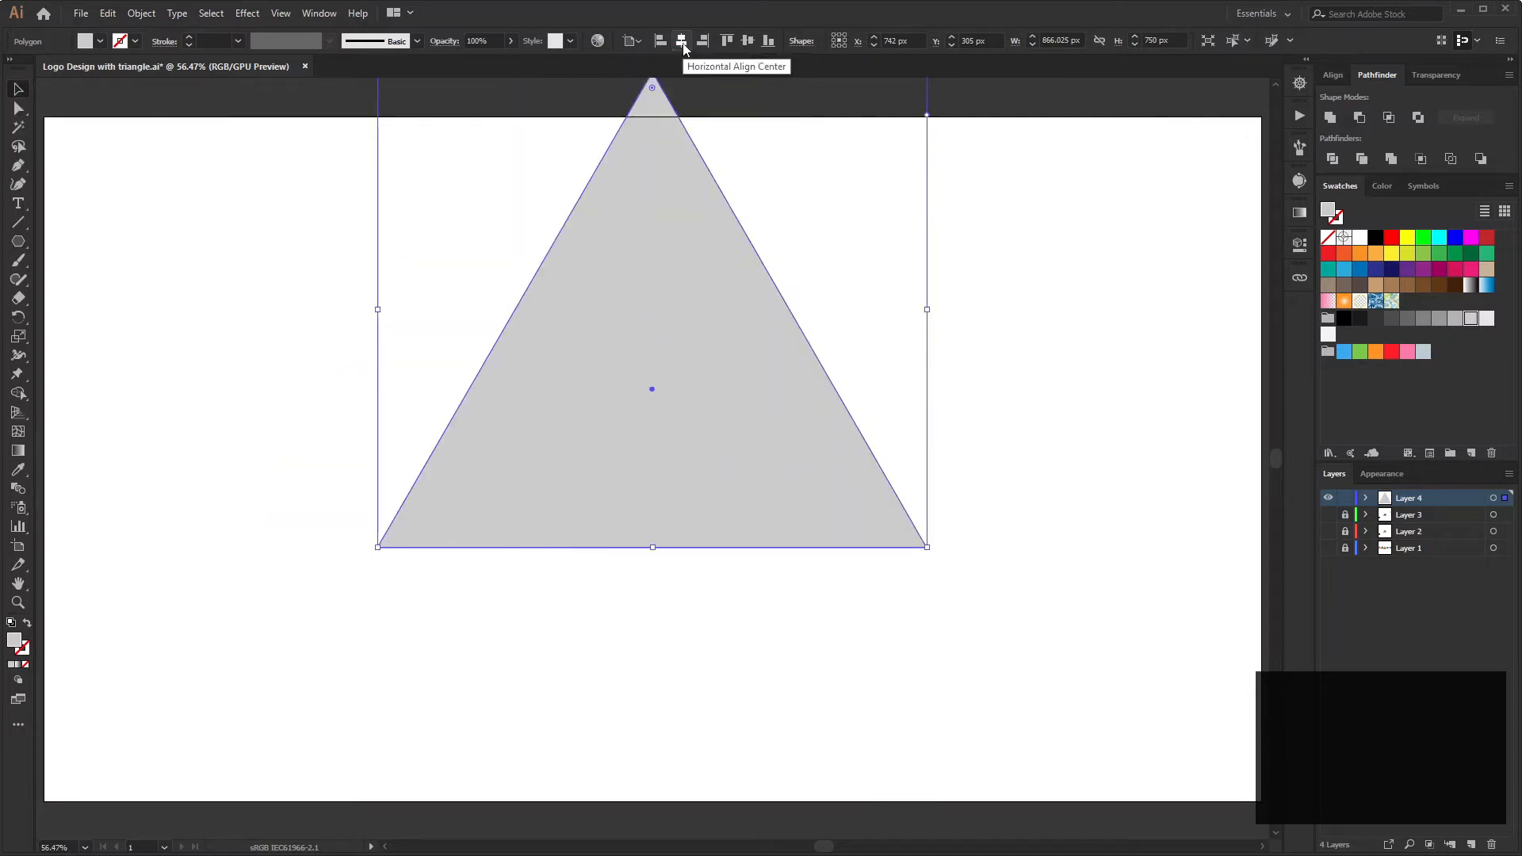
{"action": "left_click", "coordinate": [749, 44]}
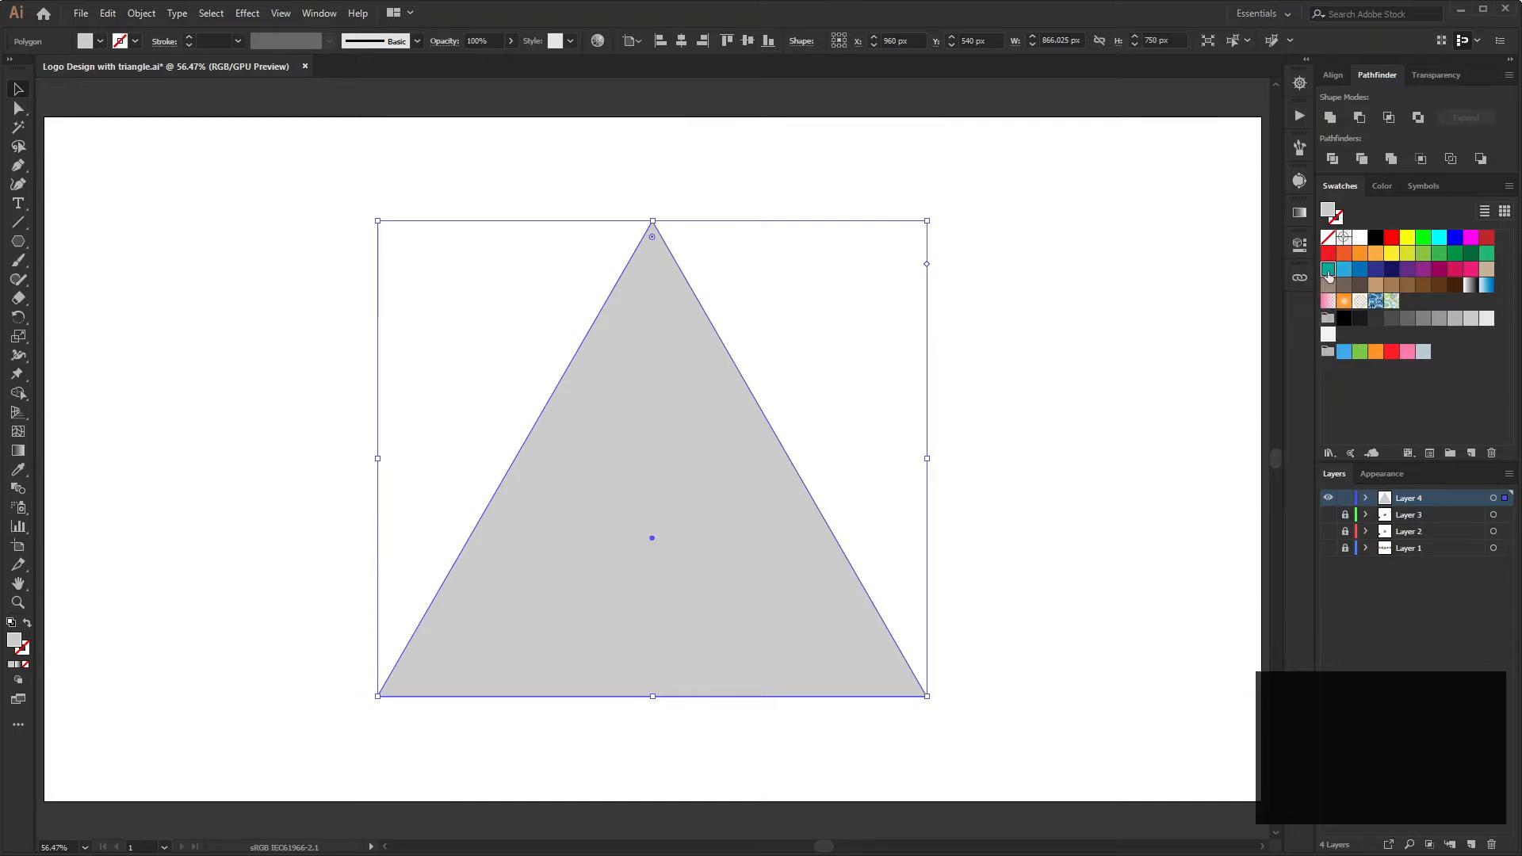
{"action": "left_click", "coordinate": [1328, 270]}
{"action": "left_click", "coordinate": [1007, 457]}
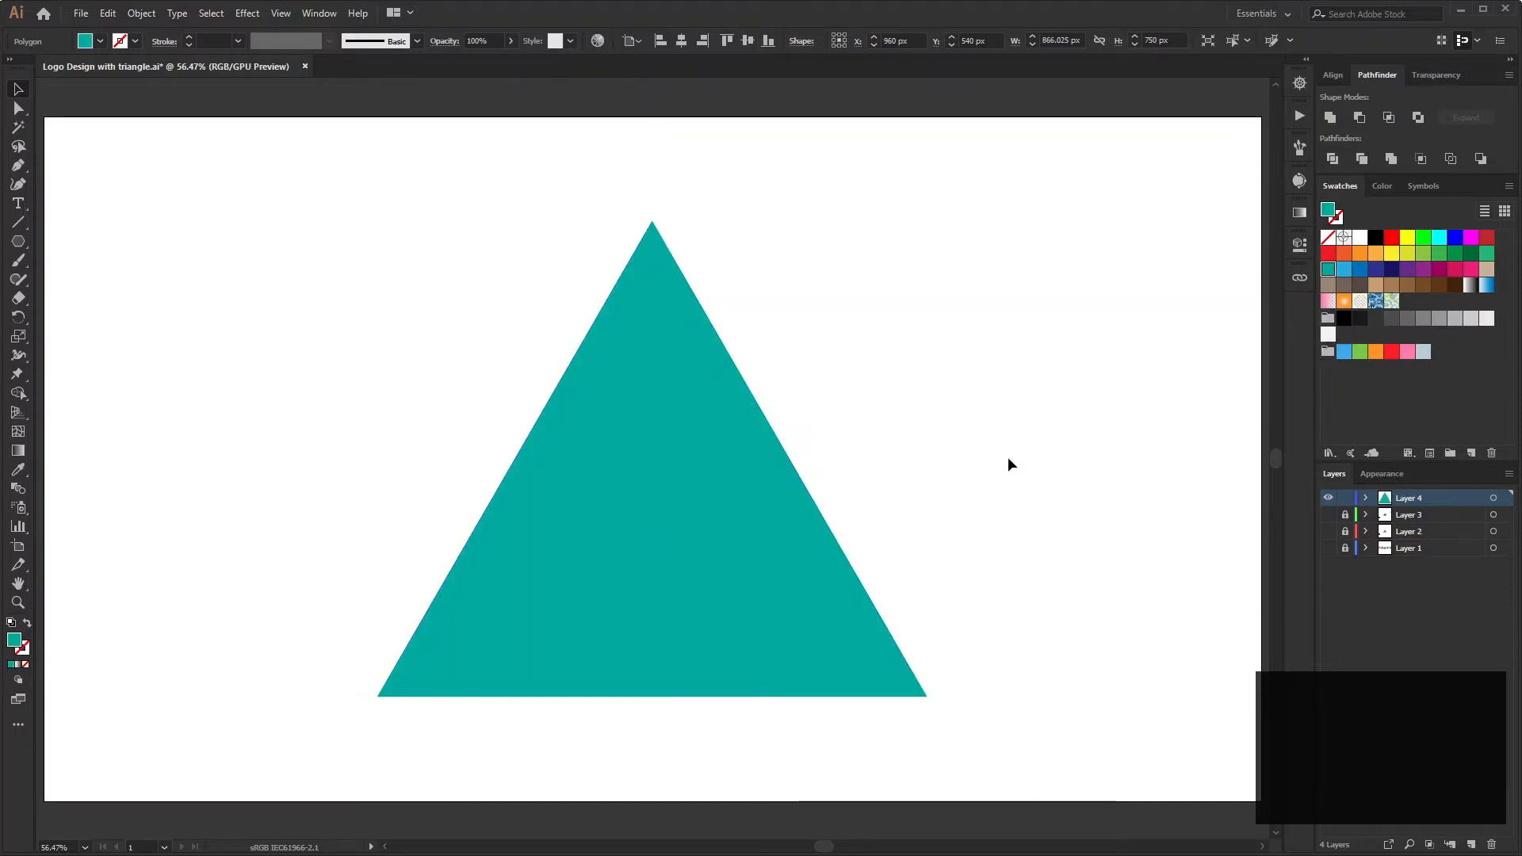
Draw a vertical line about 923 px long through the triangle's center, extending past its apex and base.
{"action": "left_click", "coordinate": [712, 525]}
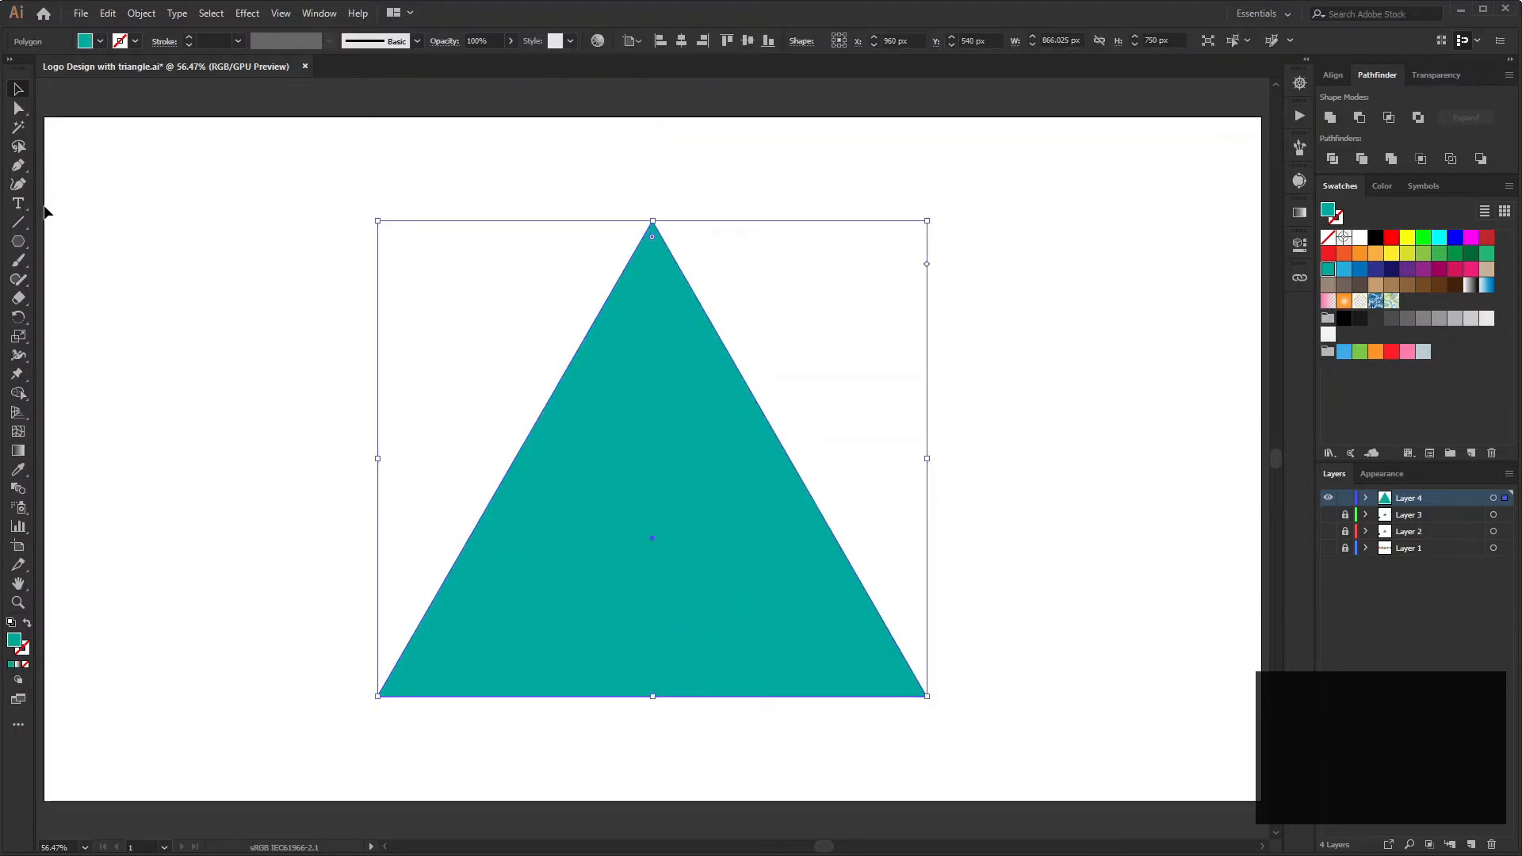
{"action": "left_click", "coordinate": [21, 224]}
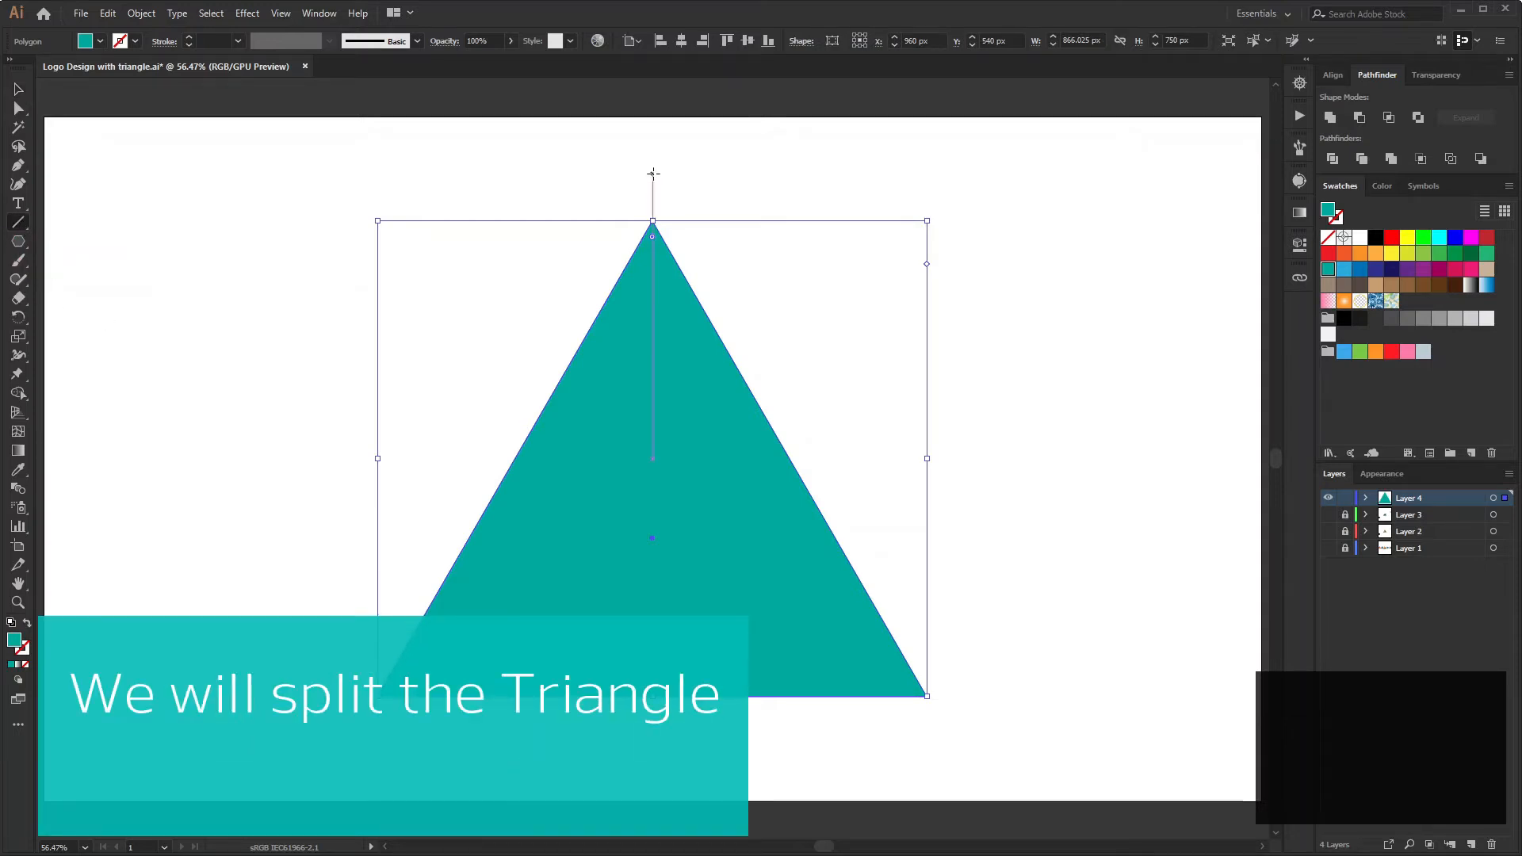
{"action": "left_click_drag", "start_coordinate": [652, 174], "coordinate": [652, 757]}
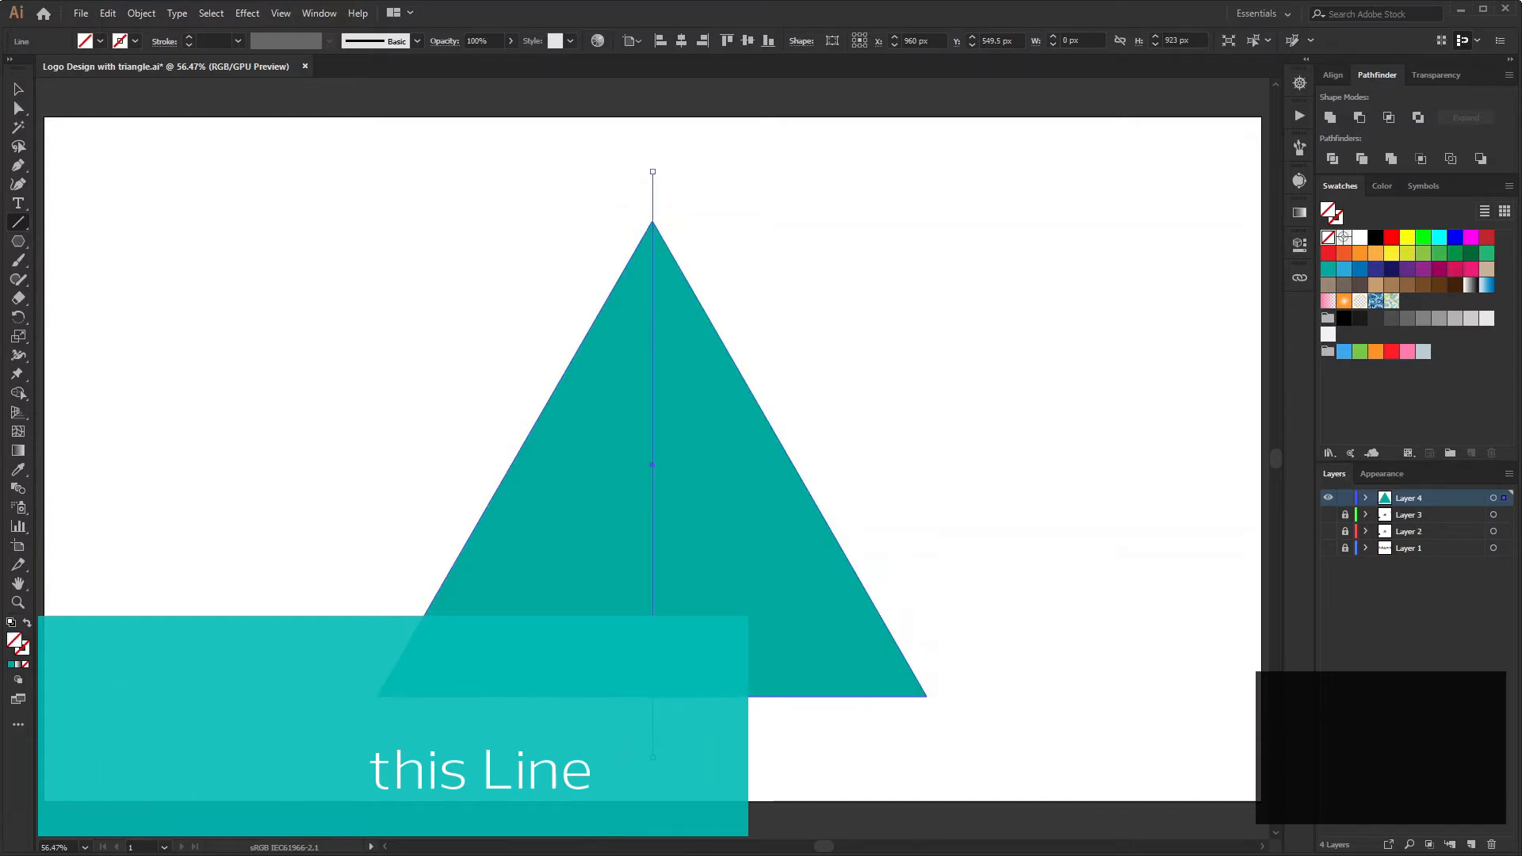
{"action": "key", "text": "v"}
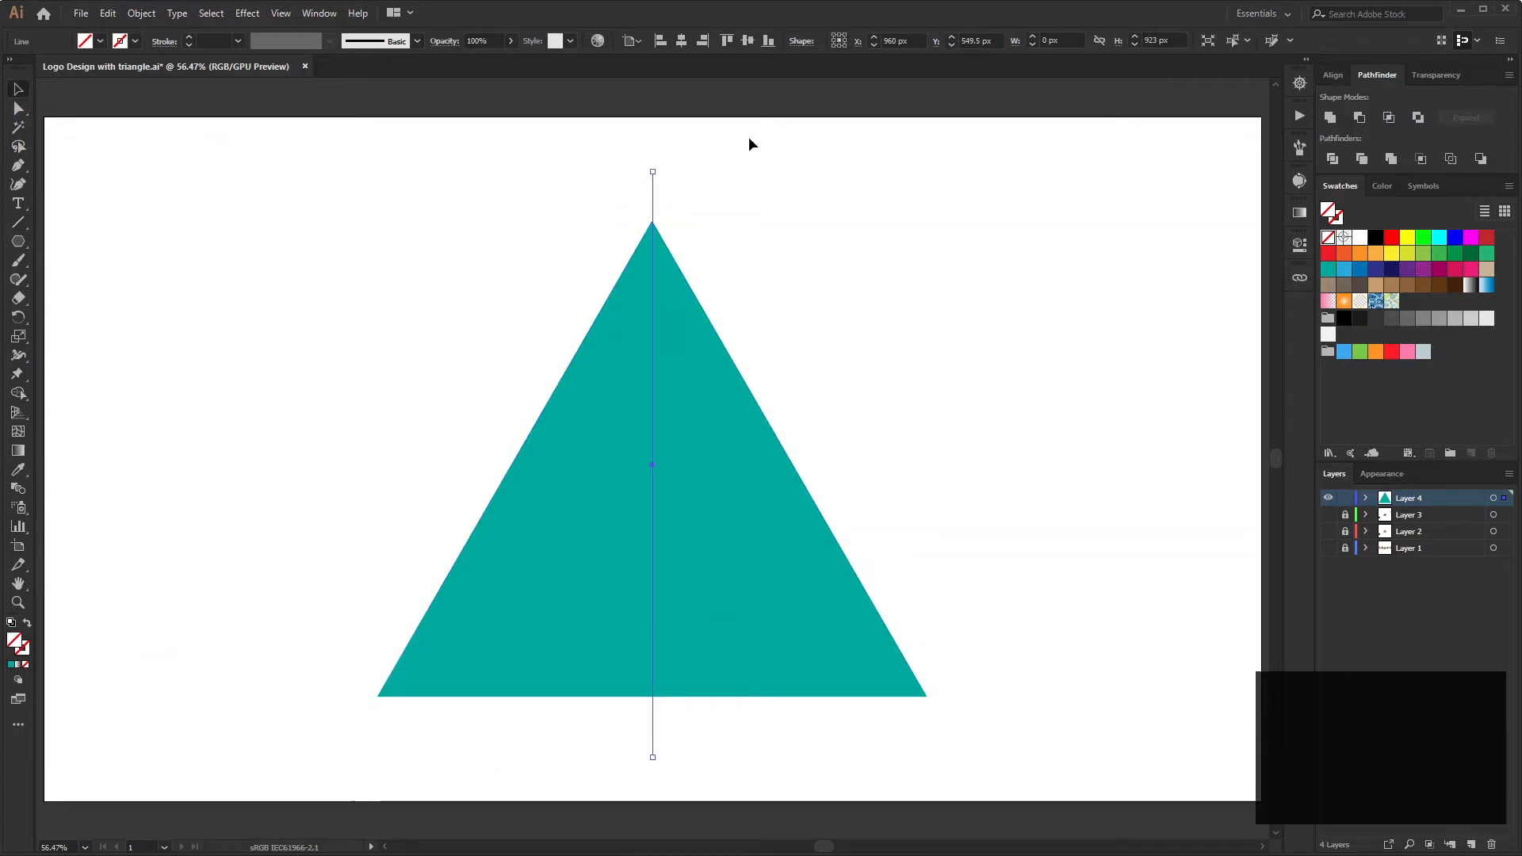
Give the vertical line a white stroke 15 px wide.
{"action": "left_click_drag", "start_coordinate": [741, 137], "coordinate": [524, 174]}
{"action": "left_click", "coordinate": [135, 40]}
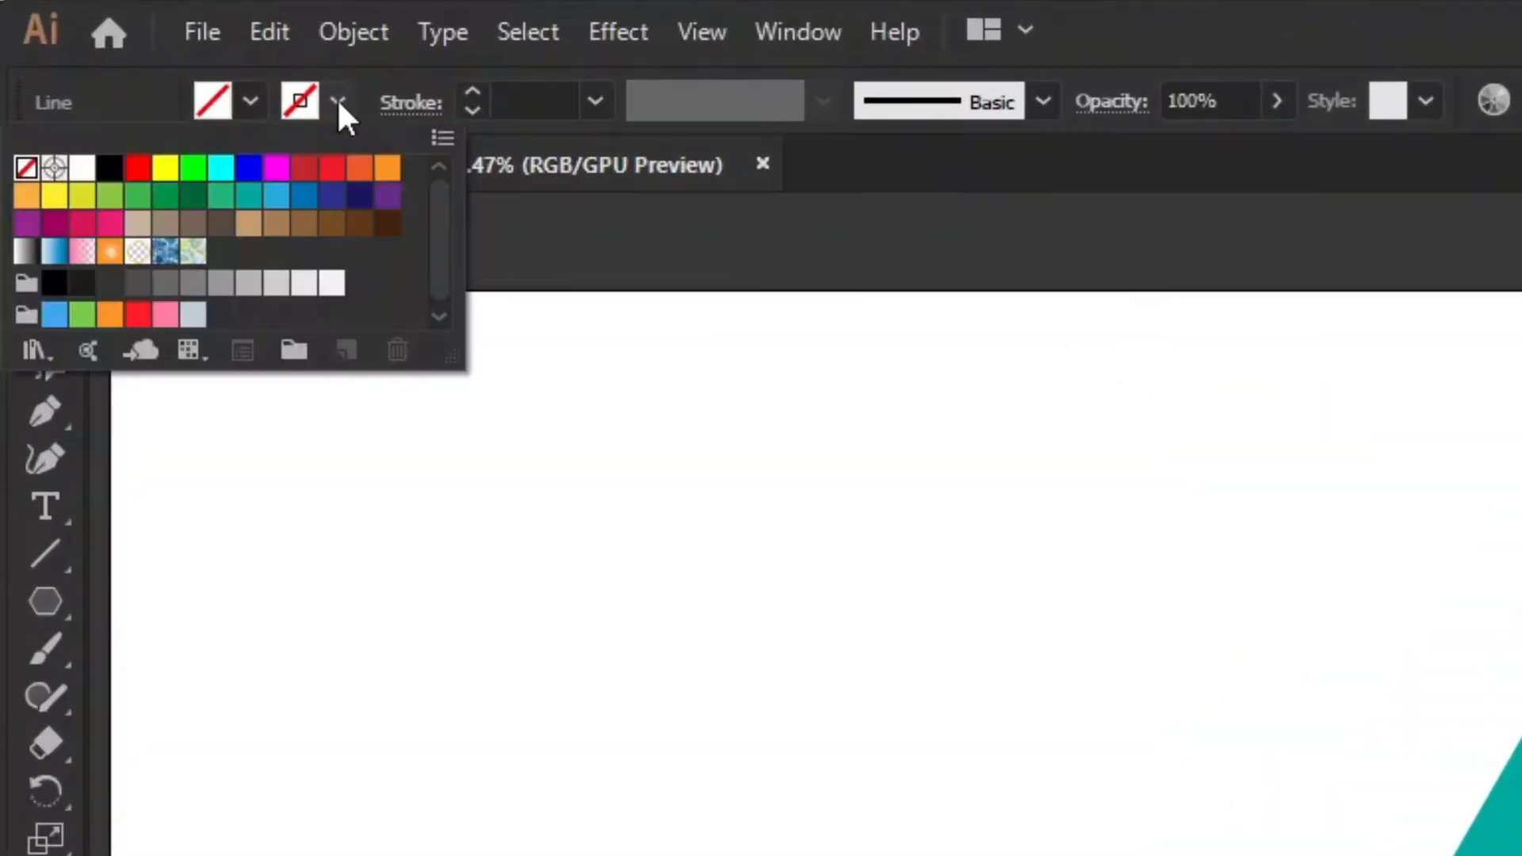
{"action": "left_click", "coordinate": [82, 167]}
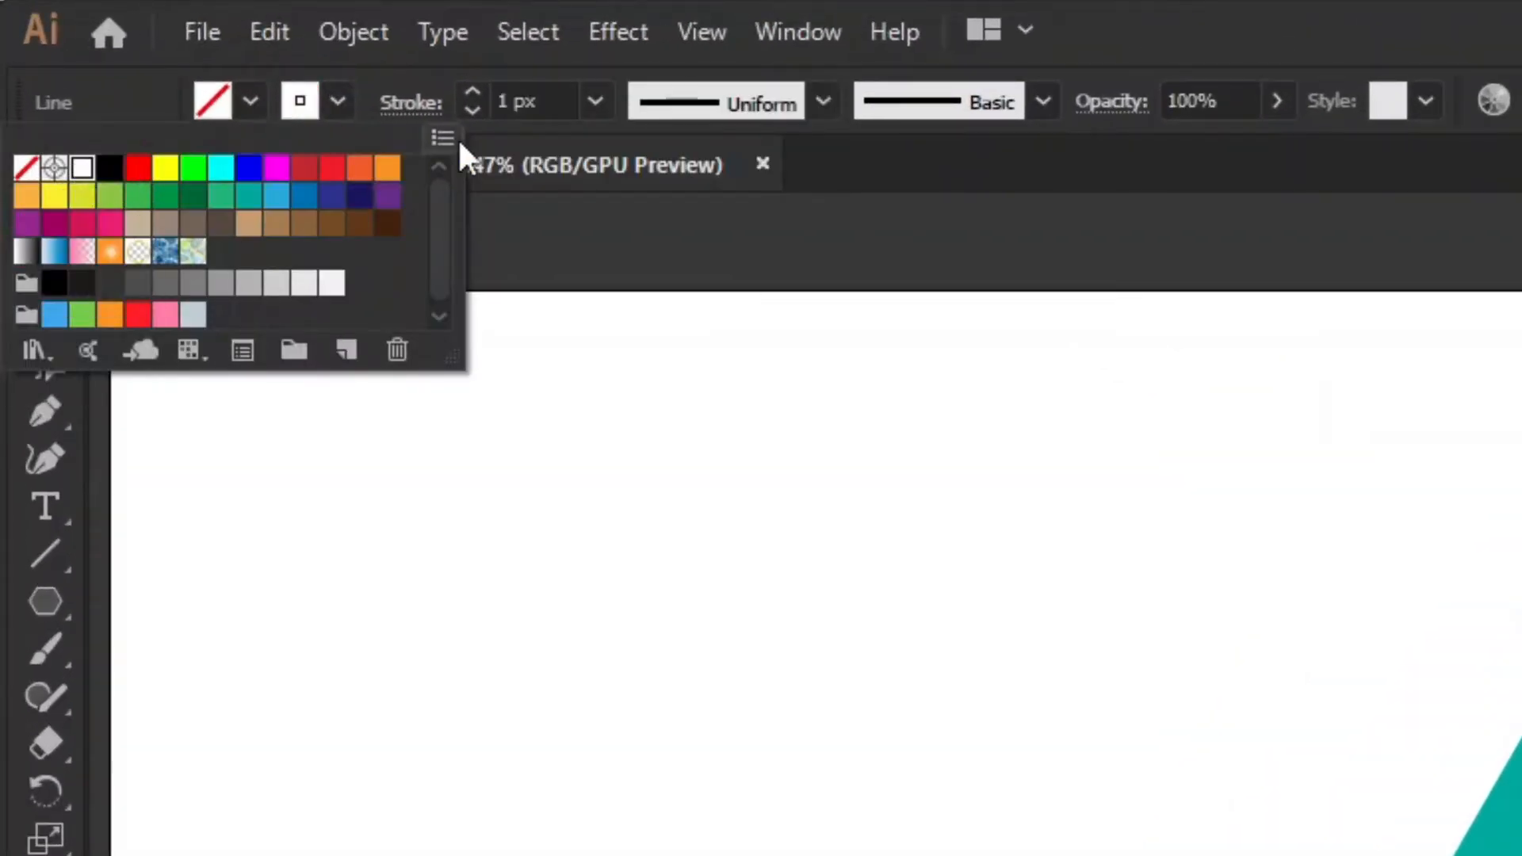
{"action": "left_click", "coordinate": [588, 109]}
{"action": "left_click", "coordinate": [593, 104]}
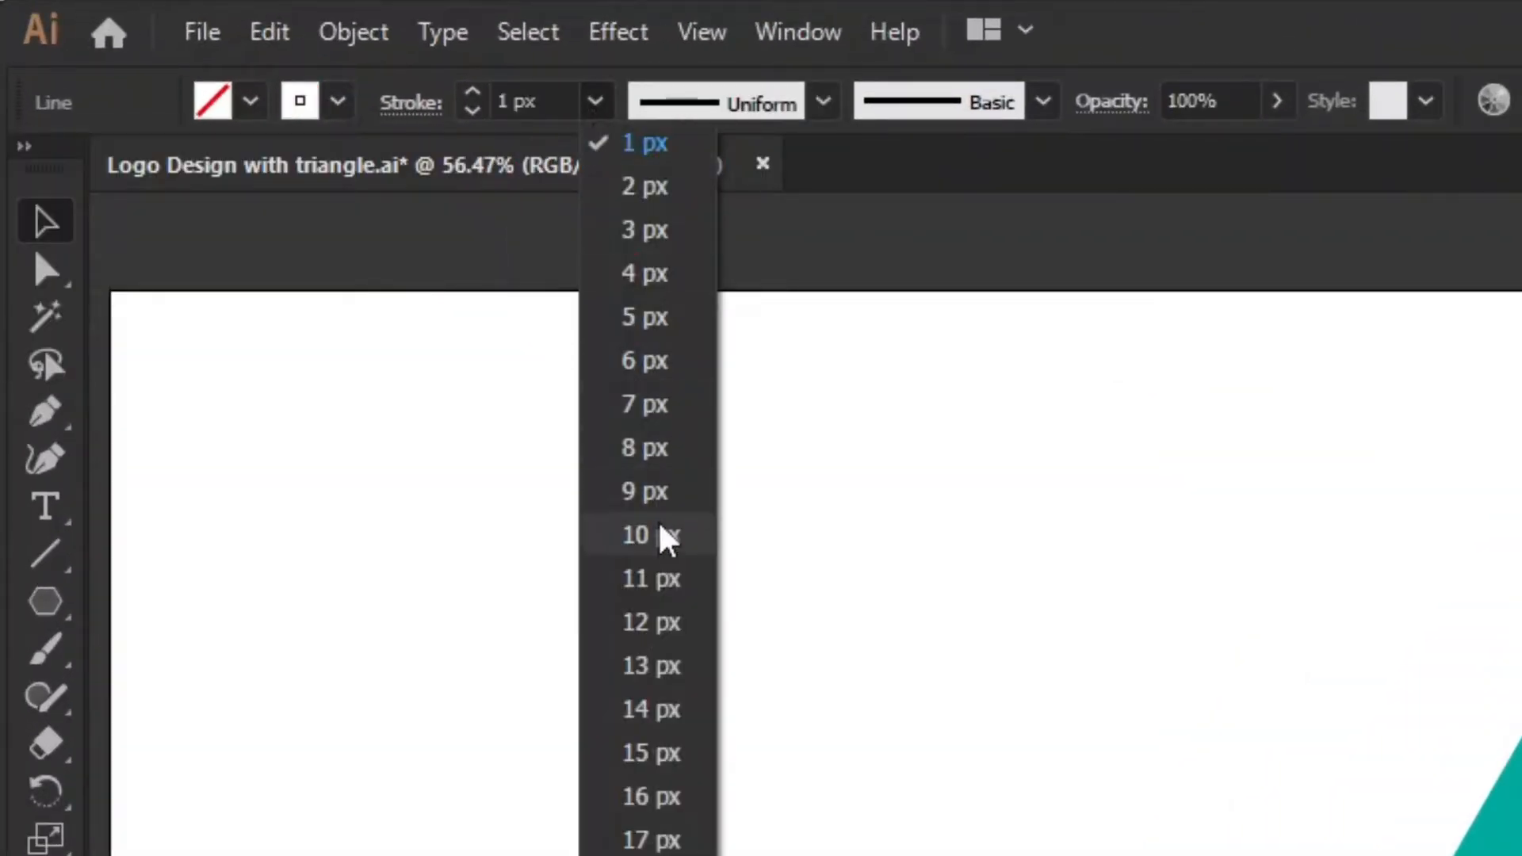
{"action": "left_click", "coordinate": [668, 541]}
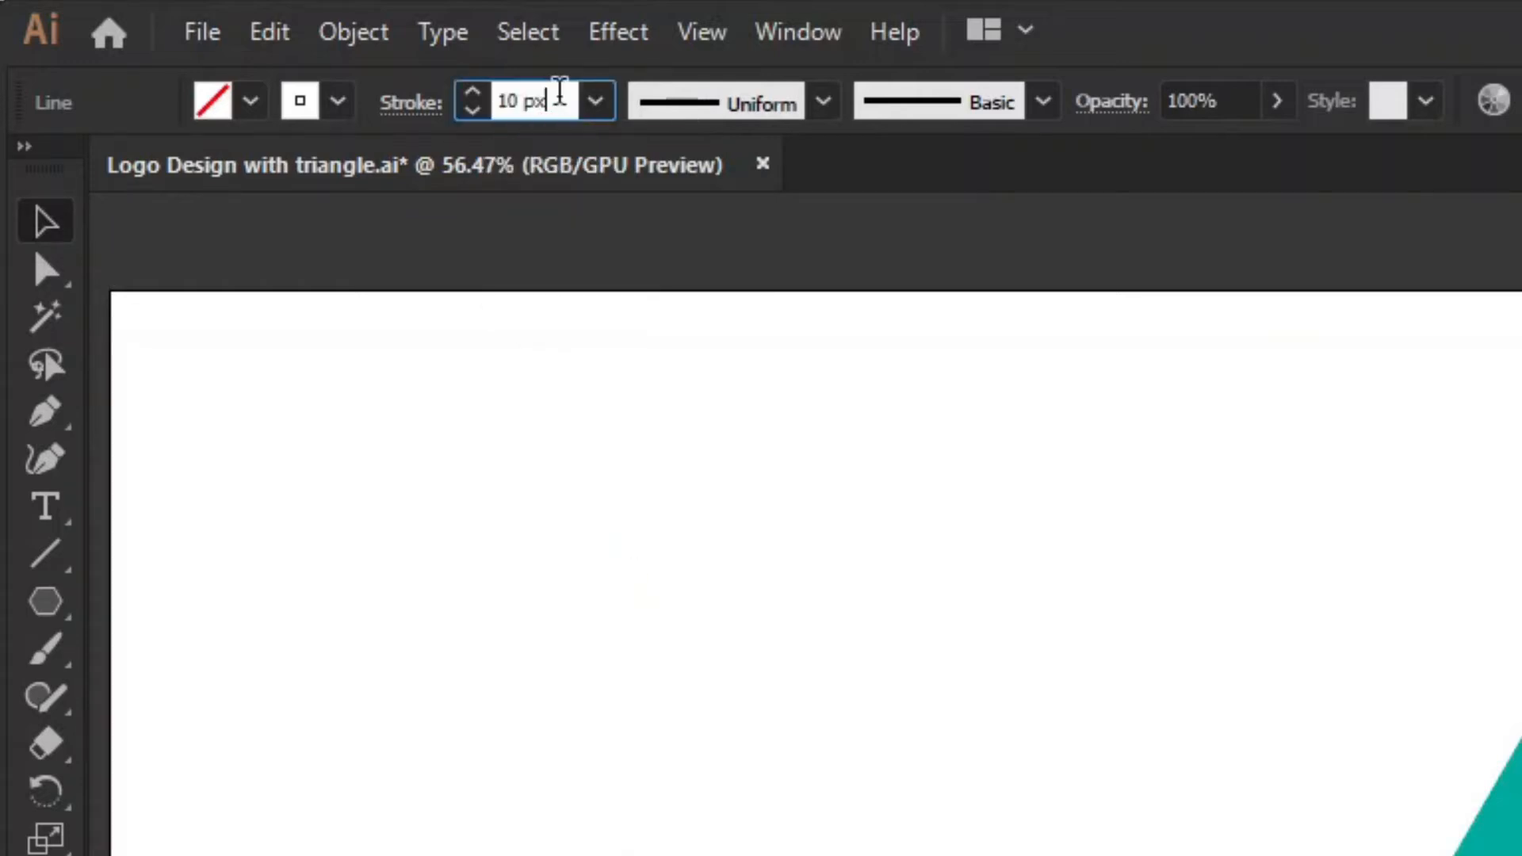
{"action": "scroll", "coordinate": [557, 95], "scroll_direction": "up", "scroll_amount": 5}
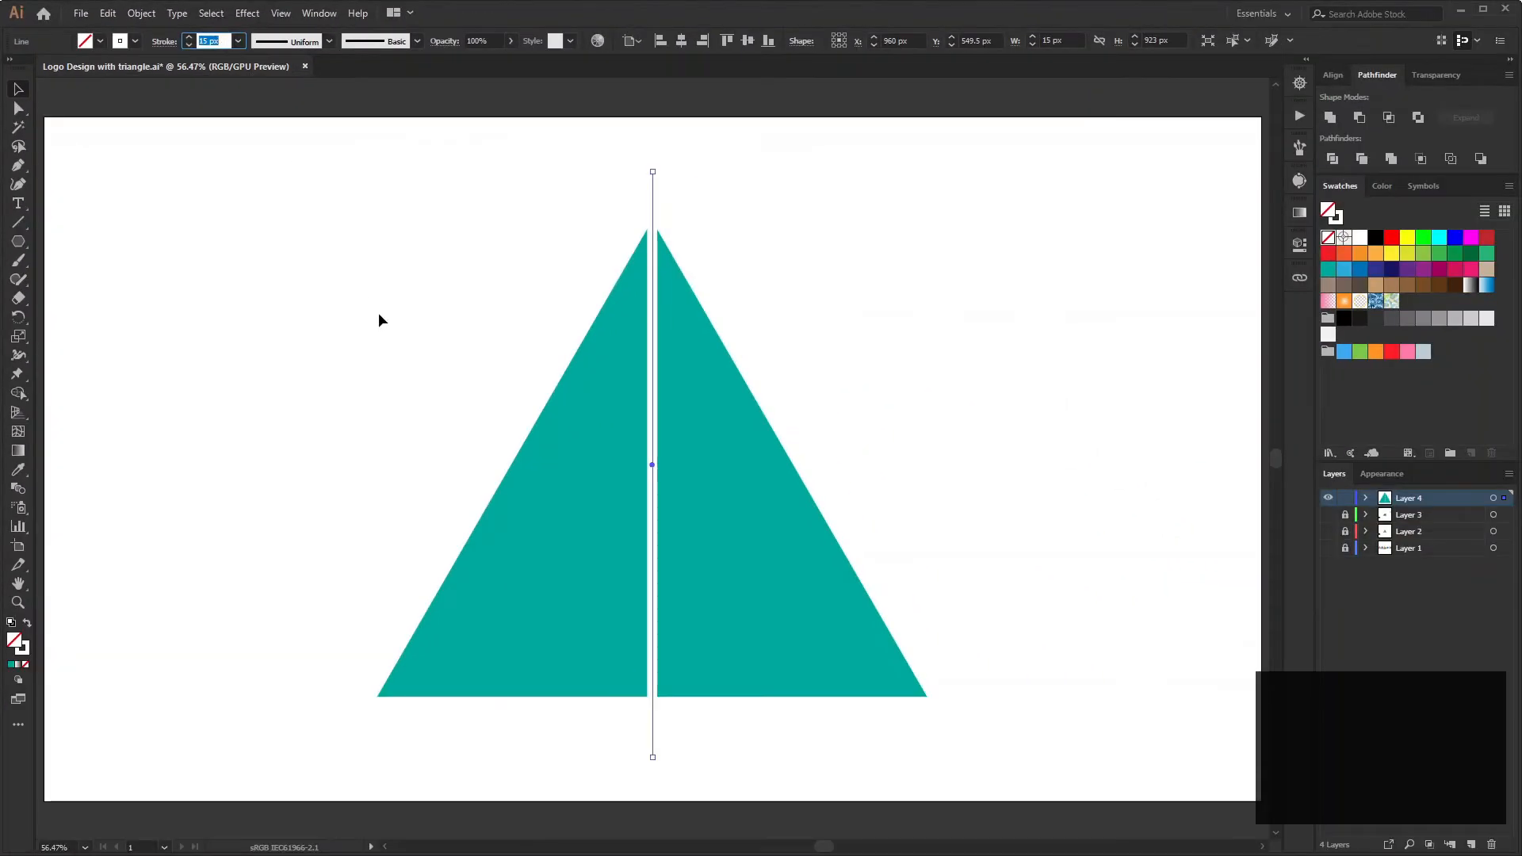
{"action": "left_click", "coordinate": [379, 314]}
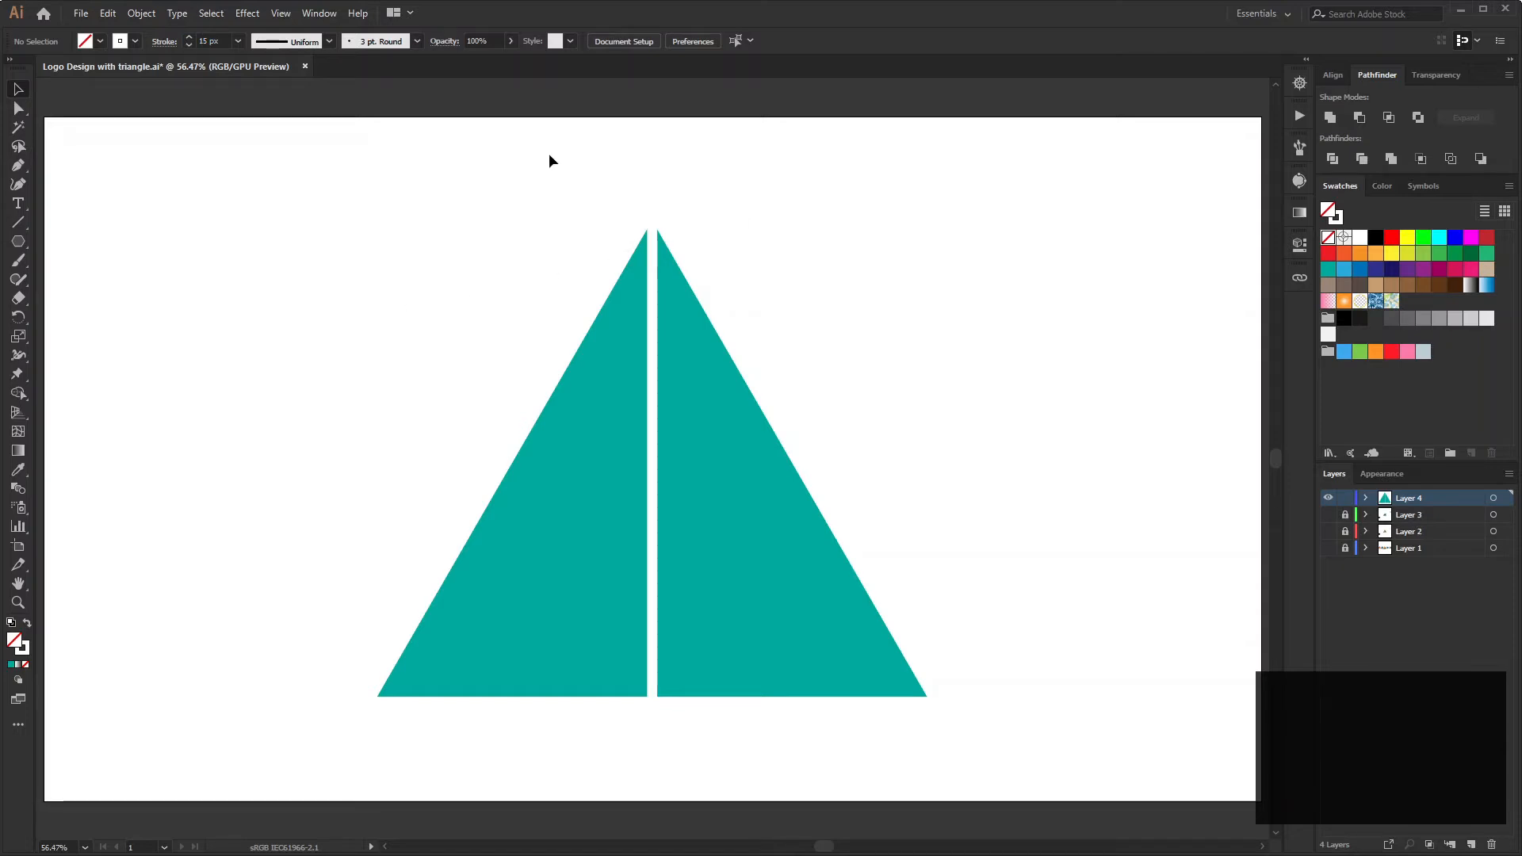
Expand the fill and stroke of the white vertical line into a shape.
{"action": "left_click_drag", "start_coordinate": [724, 143], "coordinate": [544, 204]}
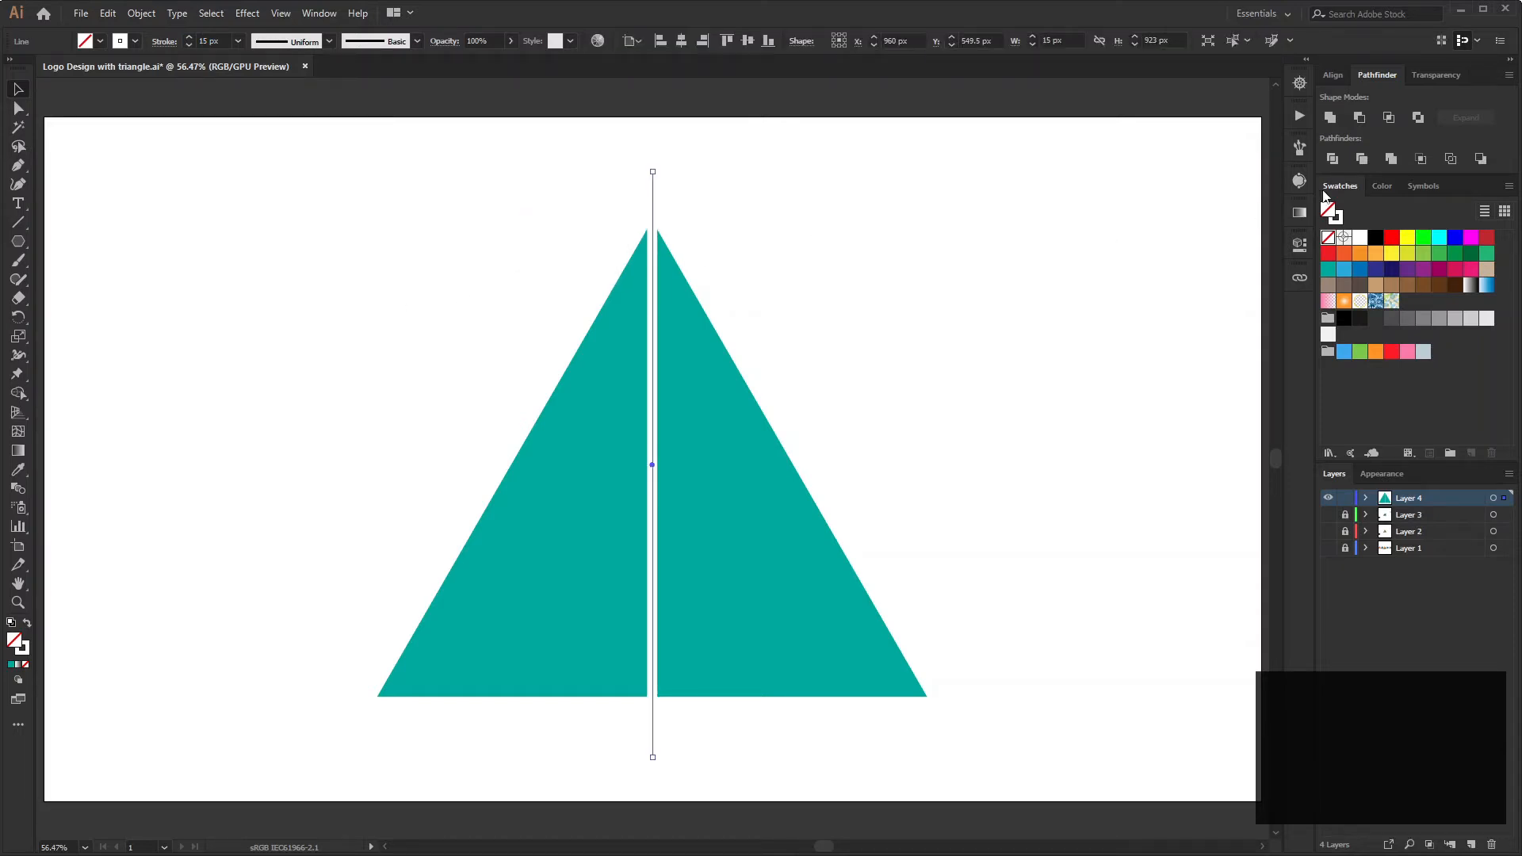
{"action": "left_click", "coordinate": [135, 14]}
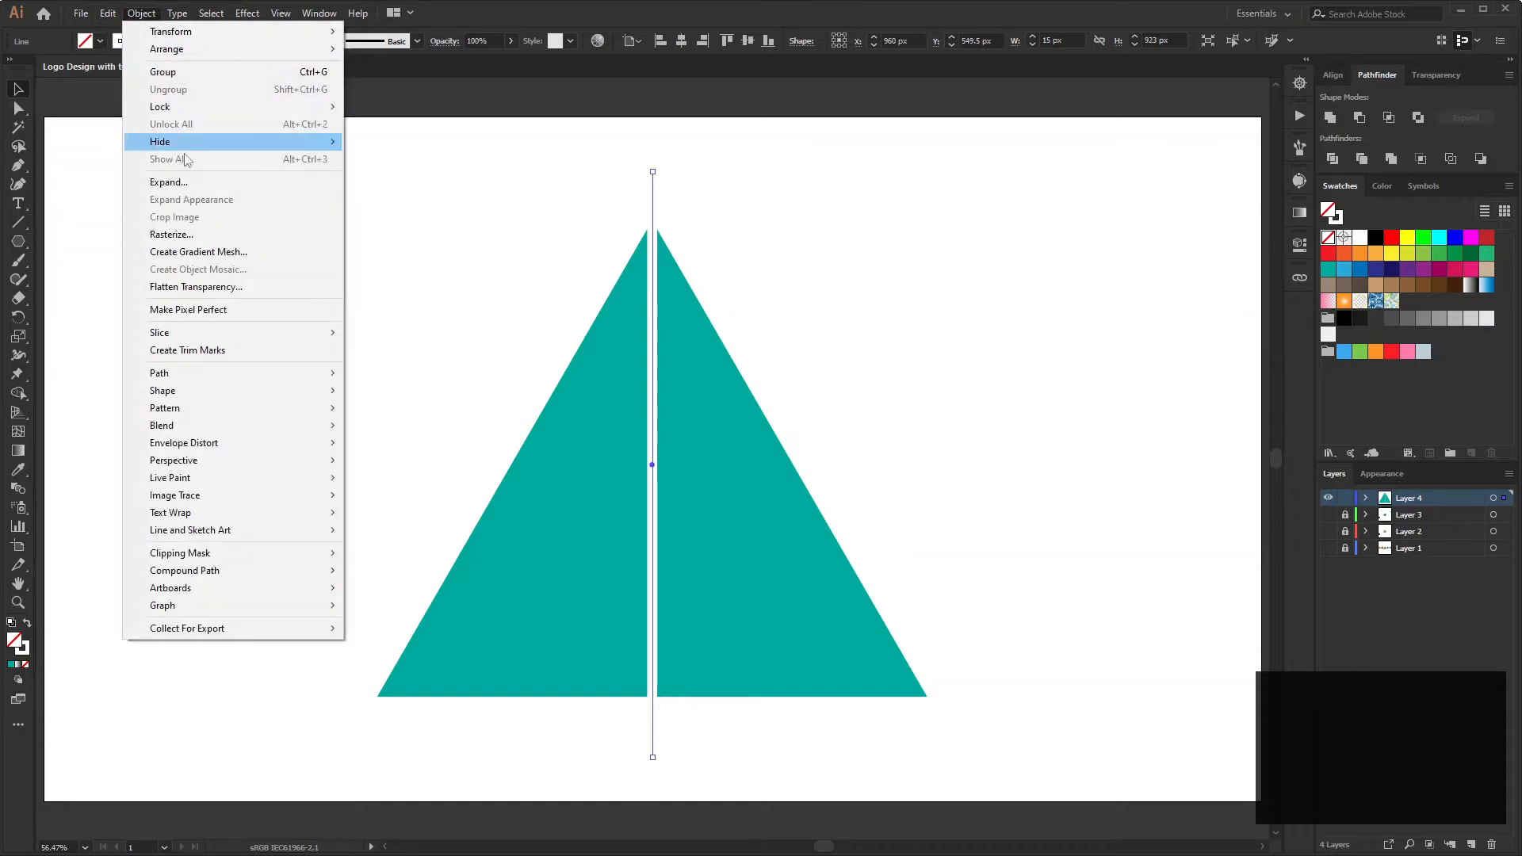
{"action": "left_click", "coordinate": [199, 186]}
{"action": "left_click", "coordinate": [729, 497]}
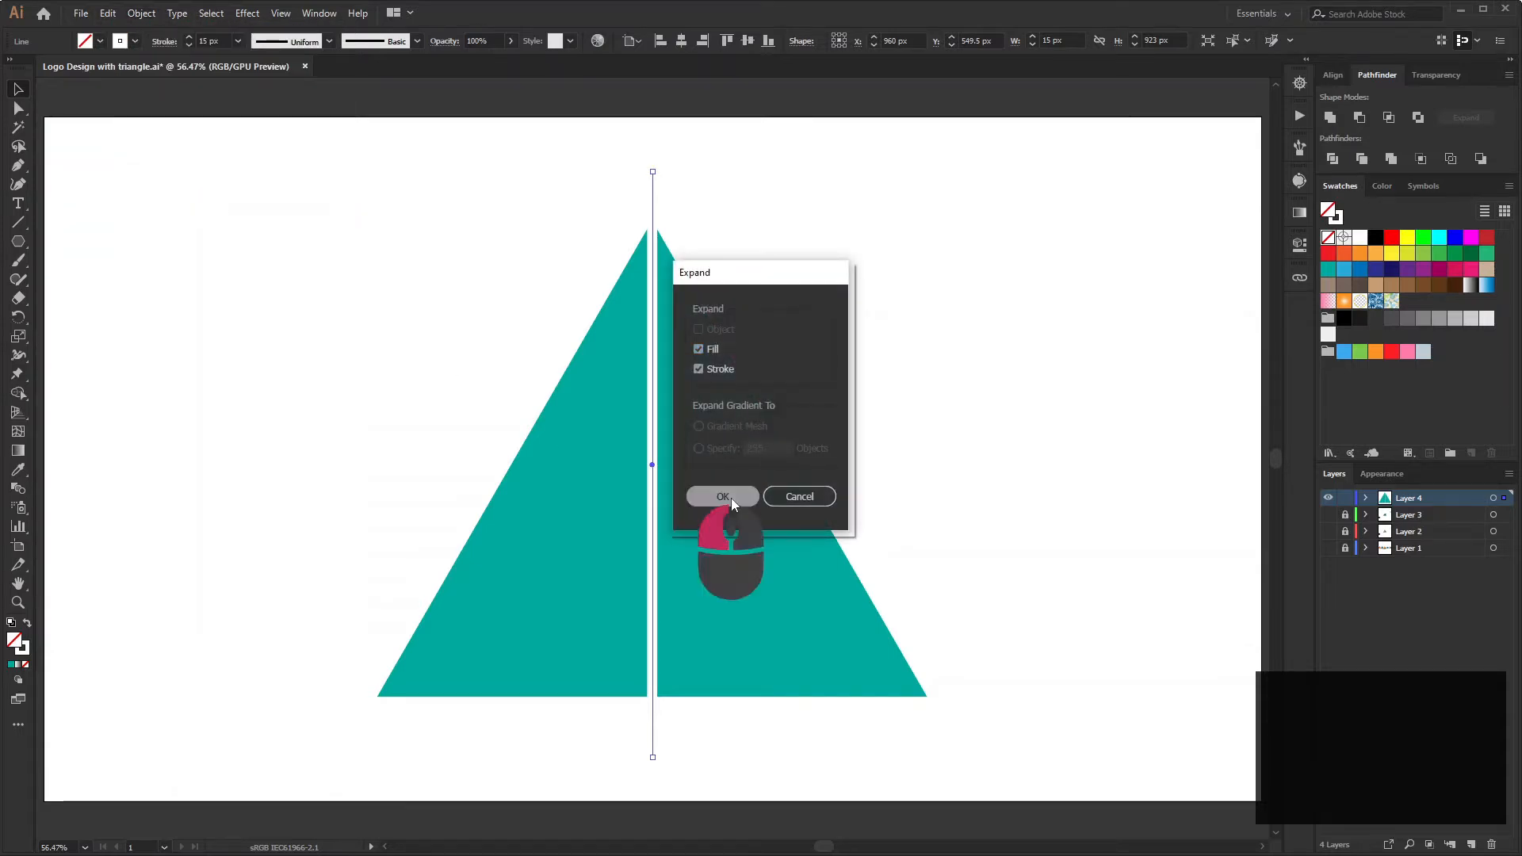
Cut the expanded vertical line out of the teal triangle with Minus Front to split it in two.
{"action": "left_click_drag", "start_coordinate": [832, 307], "coordinate": [341, 441]}
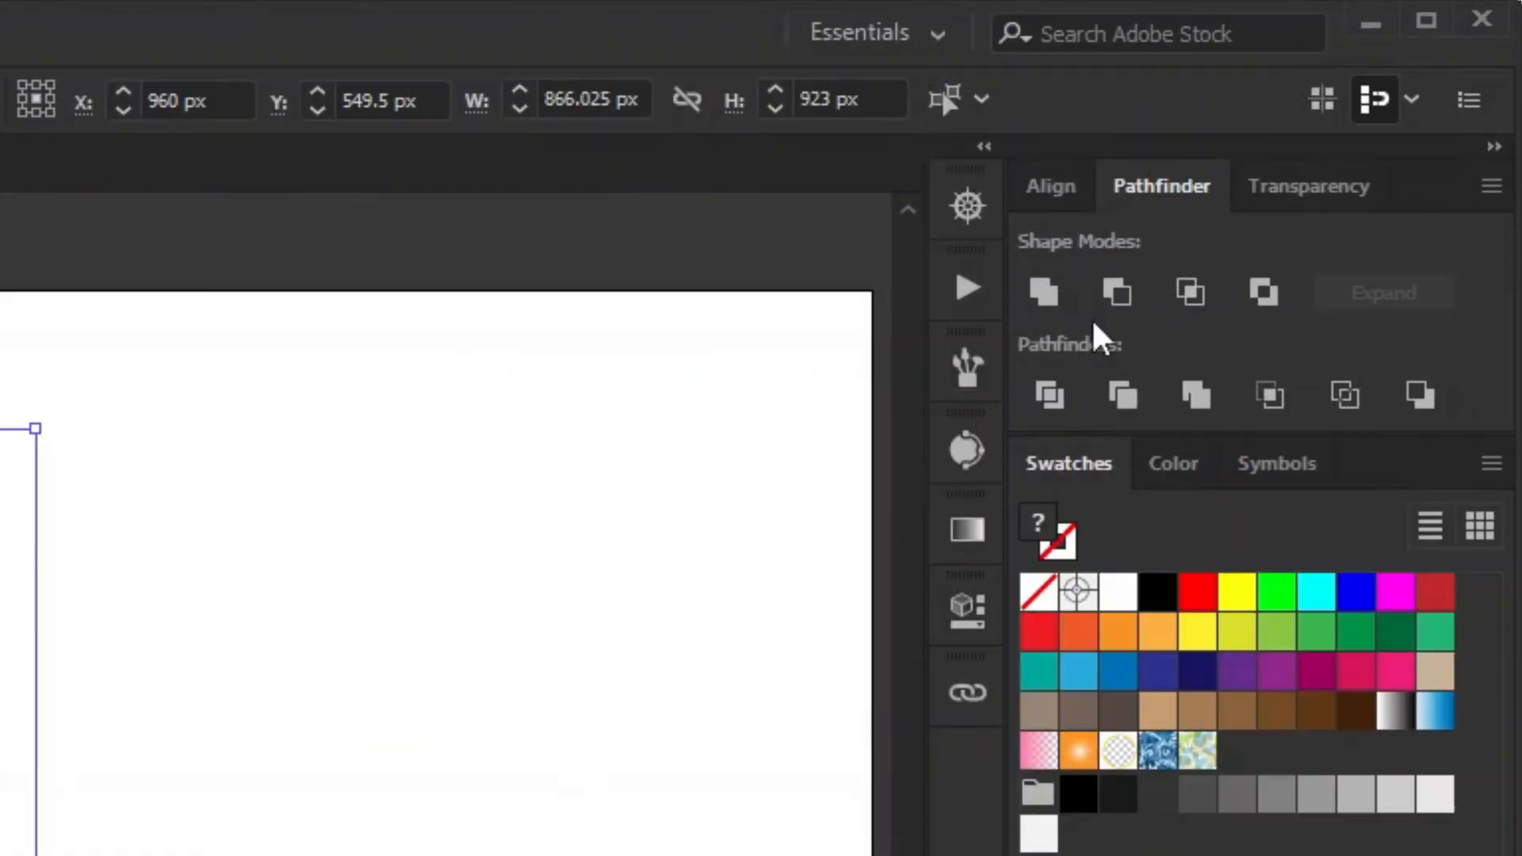
{"action": "left_click", "coordinate": [1359, 117]}
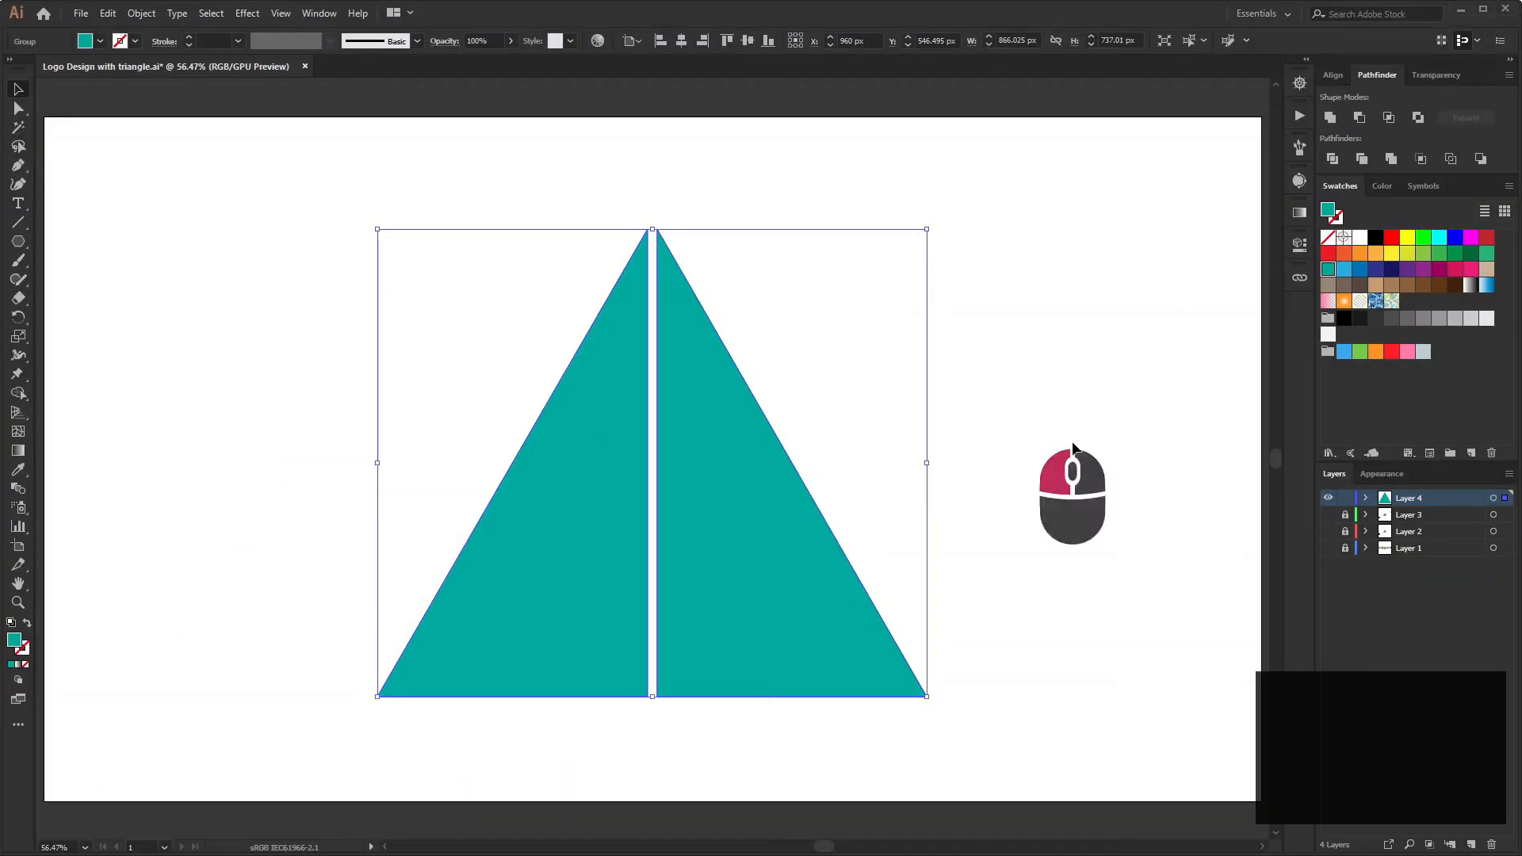
{"action": "left_click", "coordinate": [1074, 449]}
Ungroup the two triangle halves and move them together up by about 161 px.
{"action": "left_click", "coordinate": [679, 339]}
{"action": "right_click", "coordinate": [680, 339]}
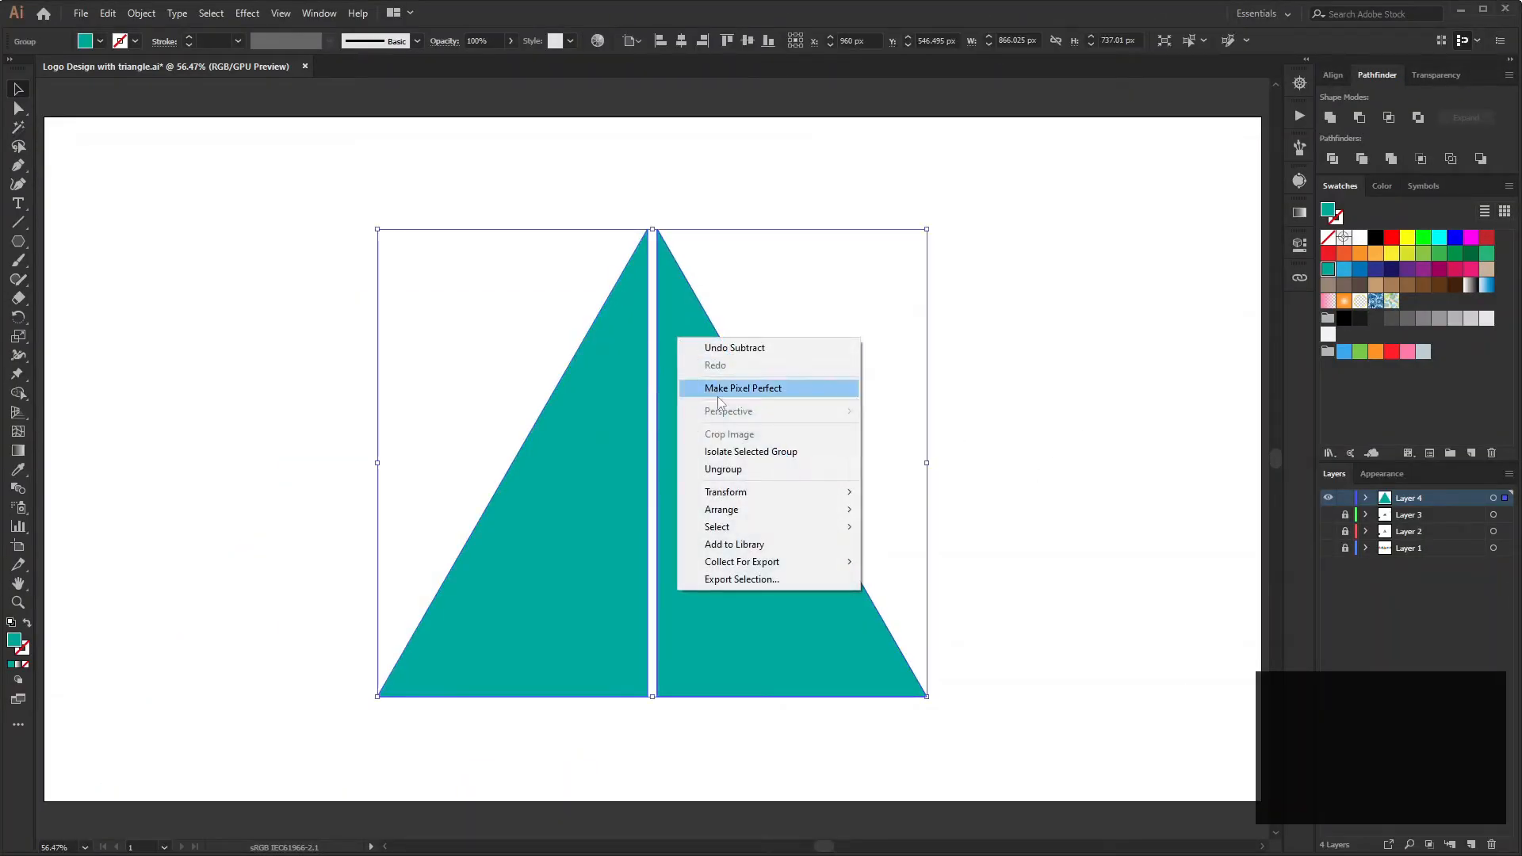
{"action": "left_click", "coordinate": [761, 468]}
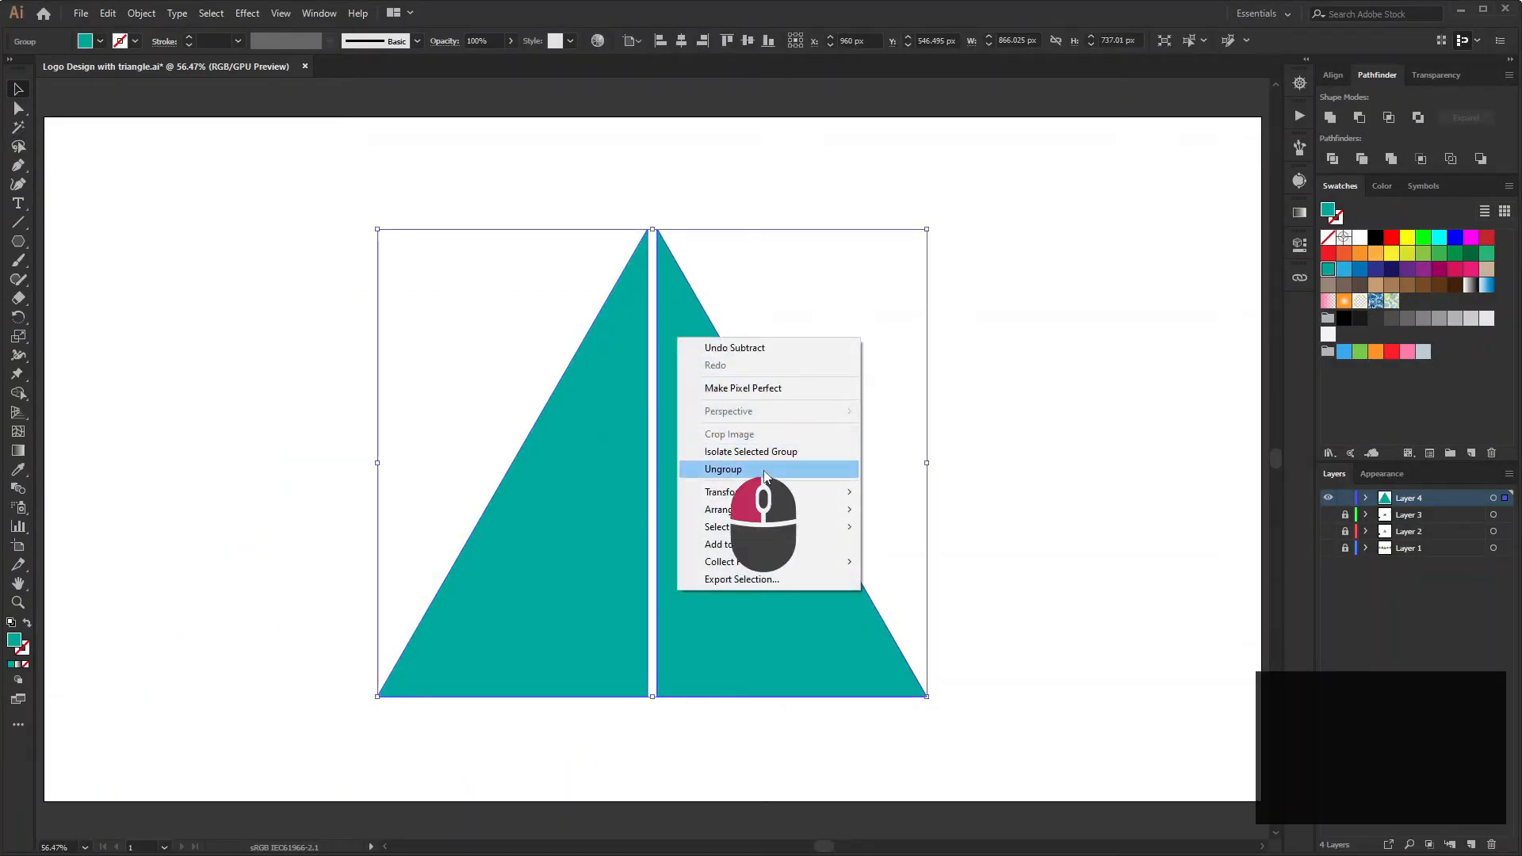
{"action": "left_click", "coordinate": [1057, 476]}
{"action": "left_click_drag", "start_coordinate": [842, 348], "coordinate": [521, 531]}
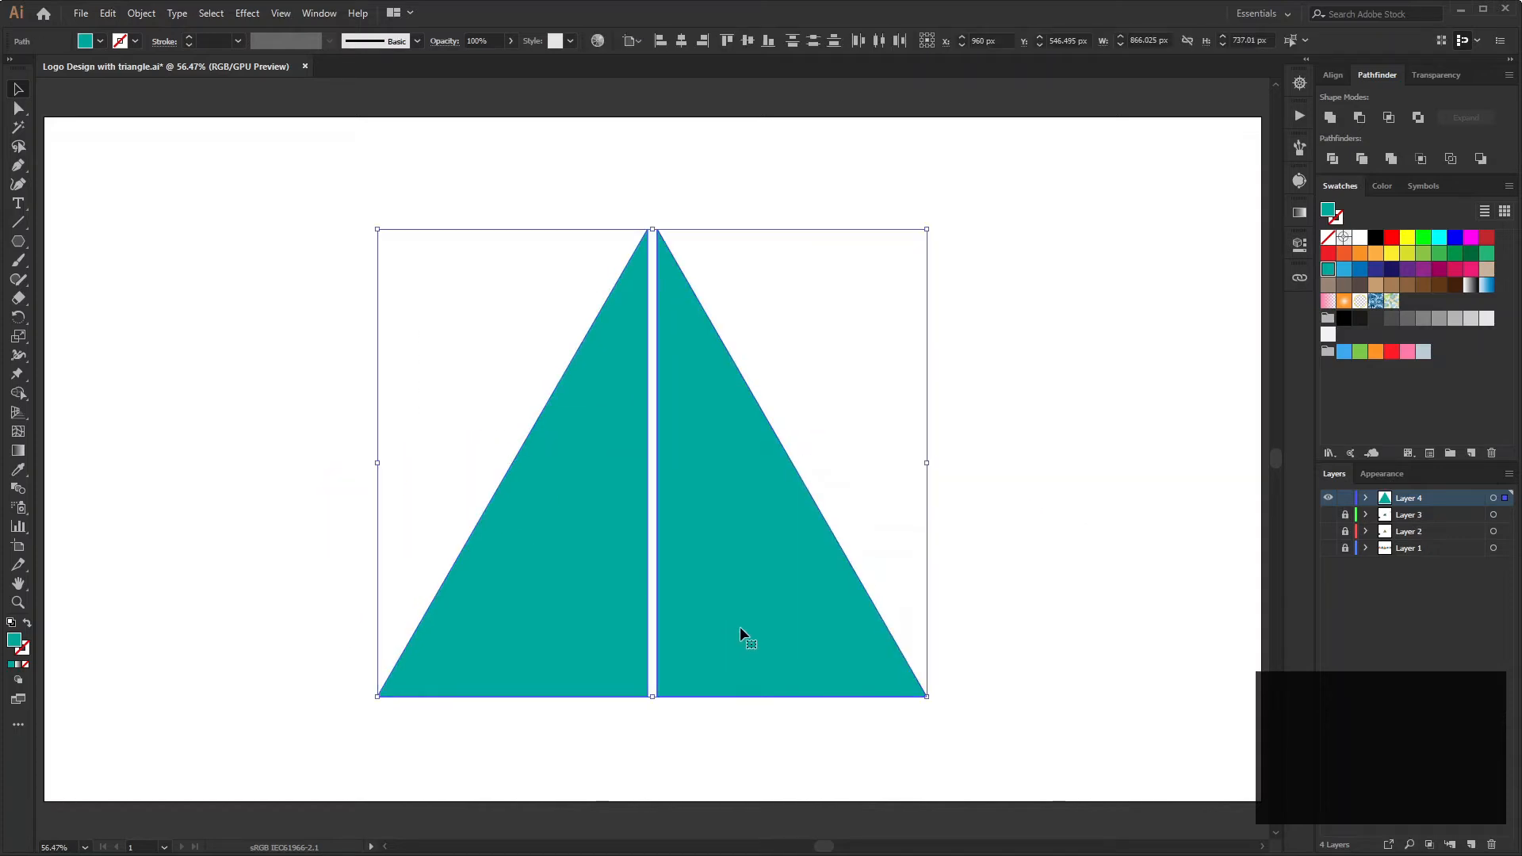
{"action": "left_click_drag", "start_coordinate": [740, 626], "coordinate": [739, 524]}
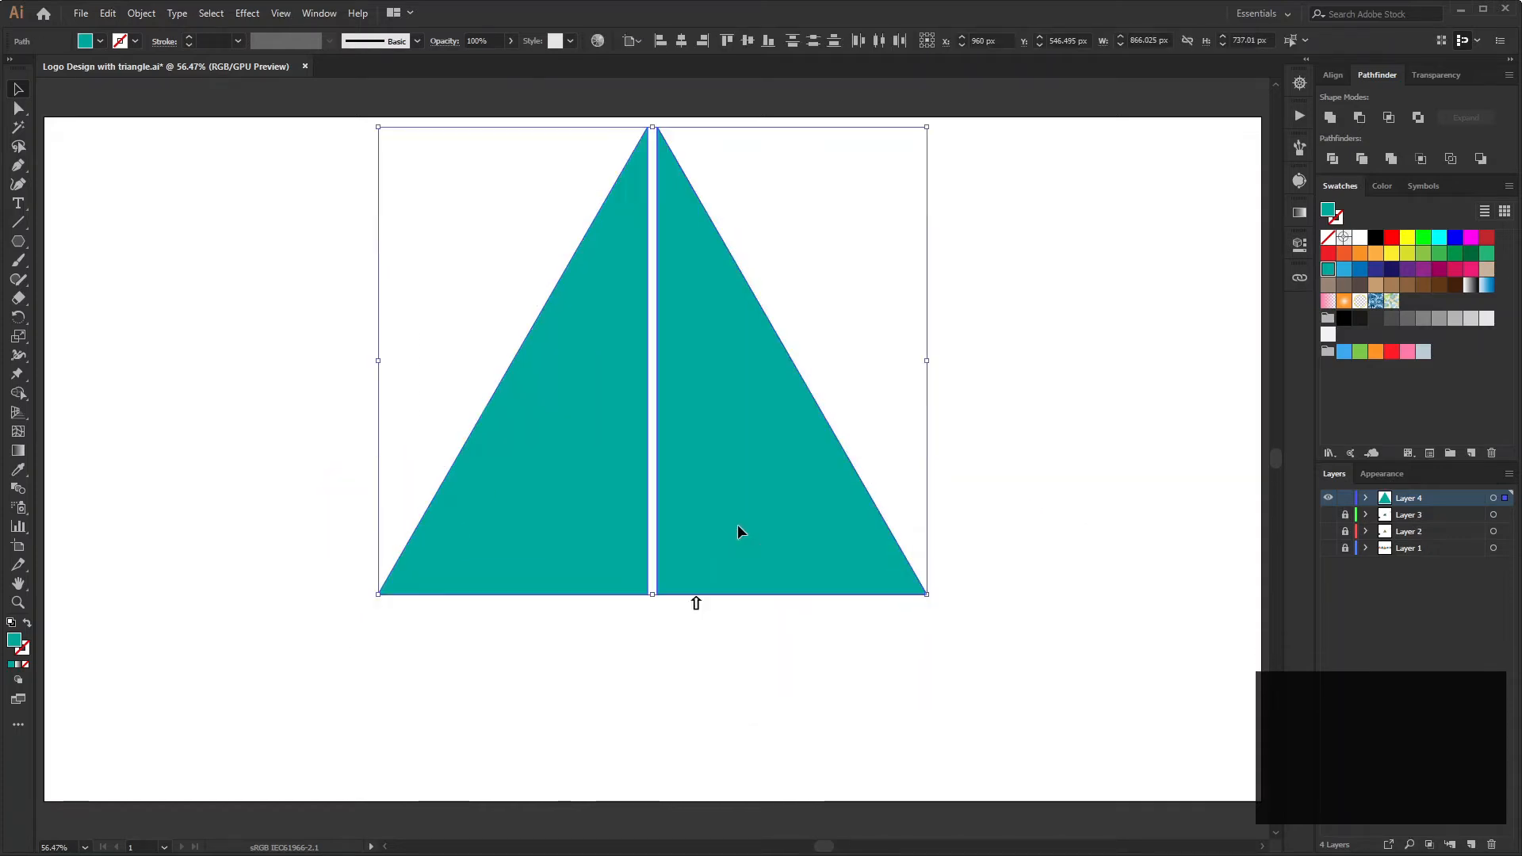
Draw a closed zigzag shape about 175 by 641 px with the Pen tool, with two spikes hanging below the right half's inner side.
{"action": "left_click", "coordinate": [22, 174]}
{"action": "key", "text": "ctrl+shift+a"}
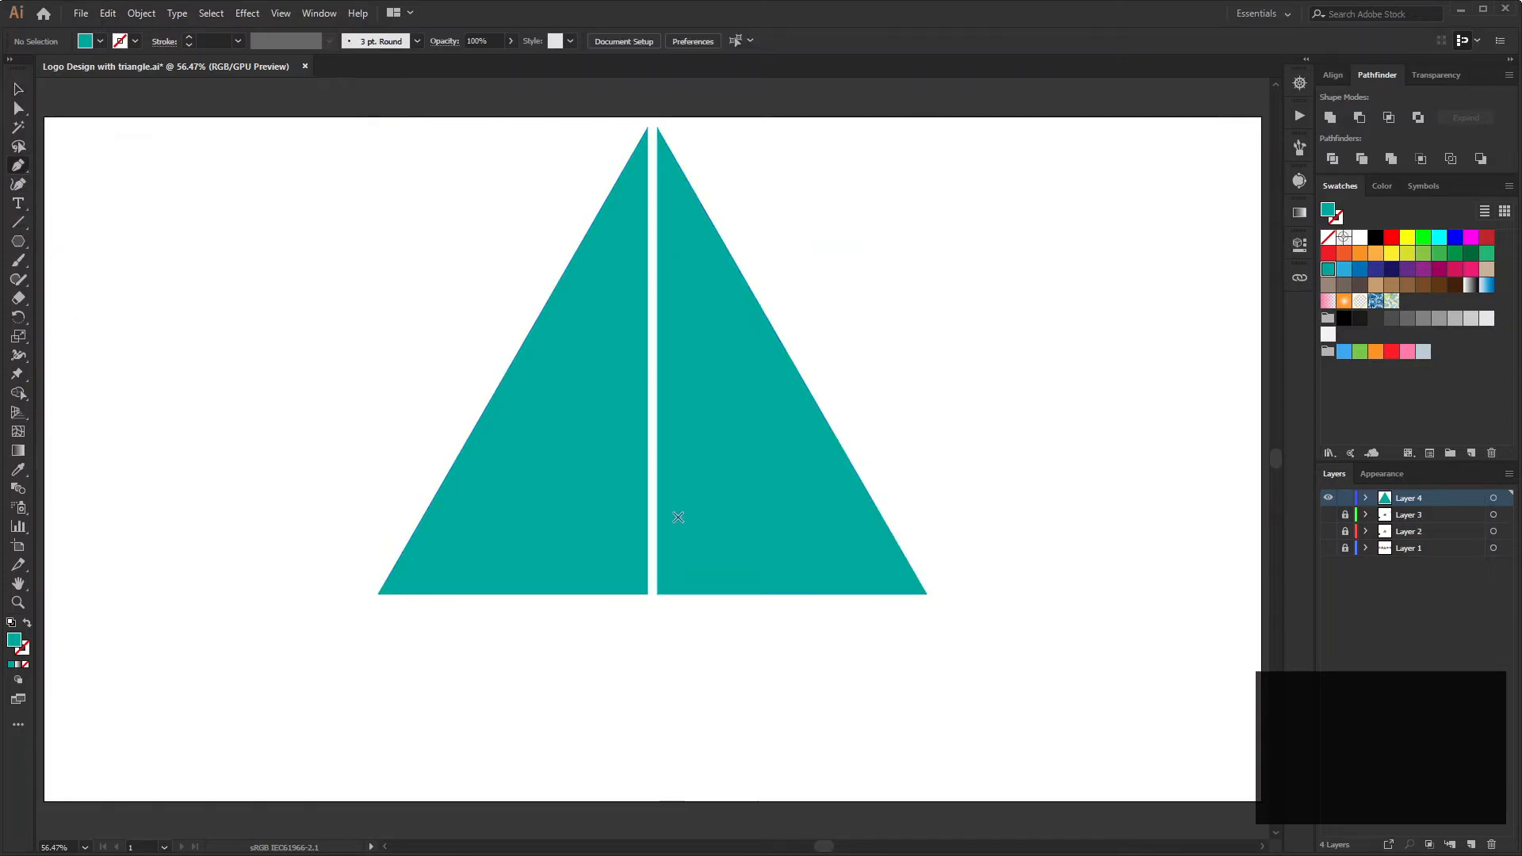
{"action": "left_click", "coordinate": [657, 416]}
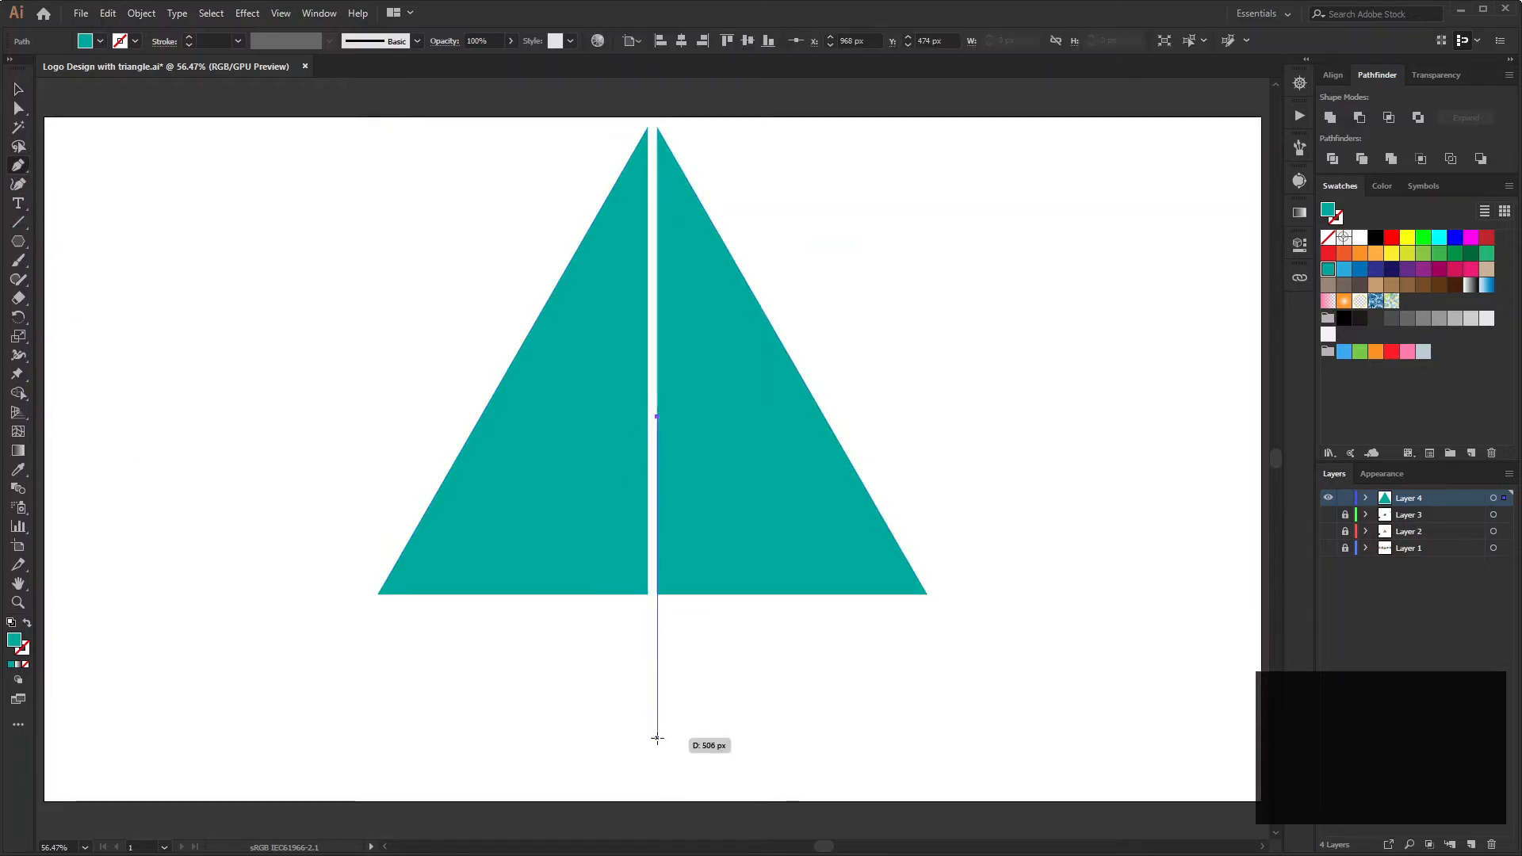
{"action": "left_click", "coordinate": [657, 782]}
{"action": "left_click", "coordinate": [708, 458]}
{"action": "left_click", "coordinate": [739, 676]}
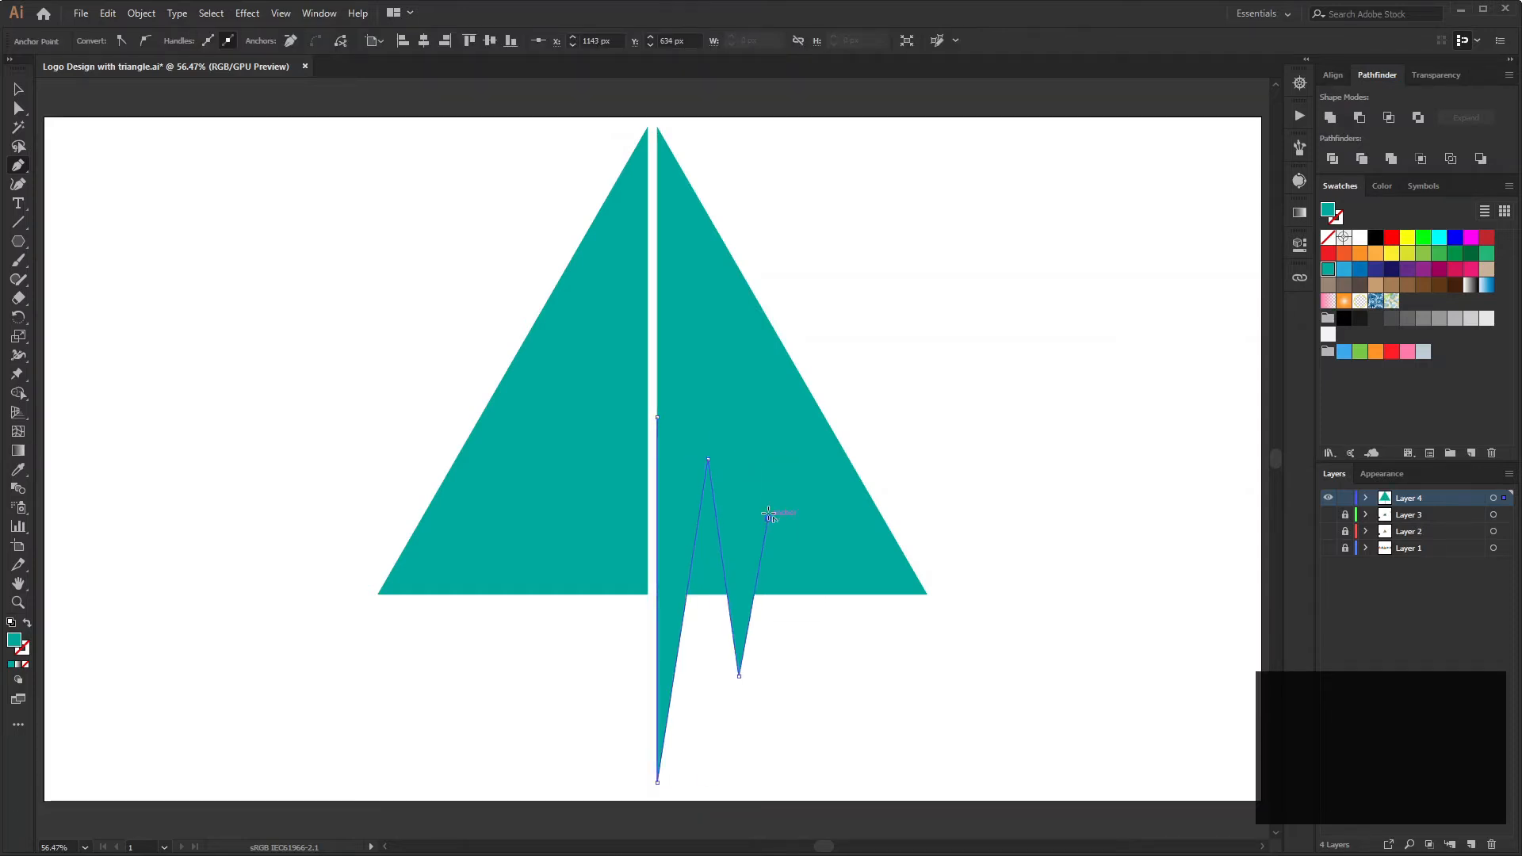
{"action": "right_click", "coordinate": [704, 419]}
Paste a copy of the spiked shape directly in front of the original.
{"action": "left_click", "coordinate": [107, 13]}
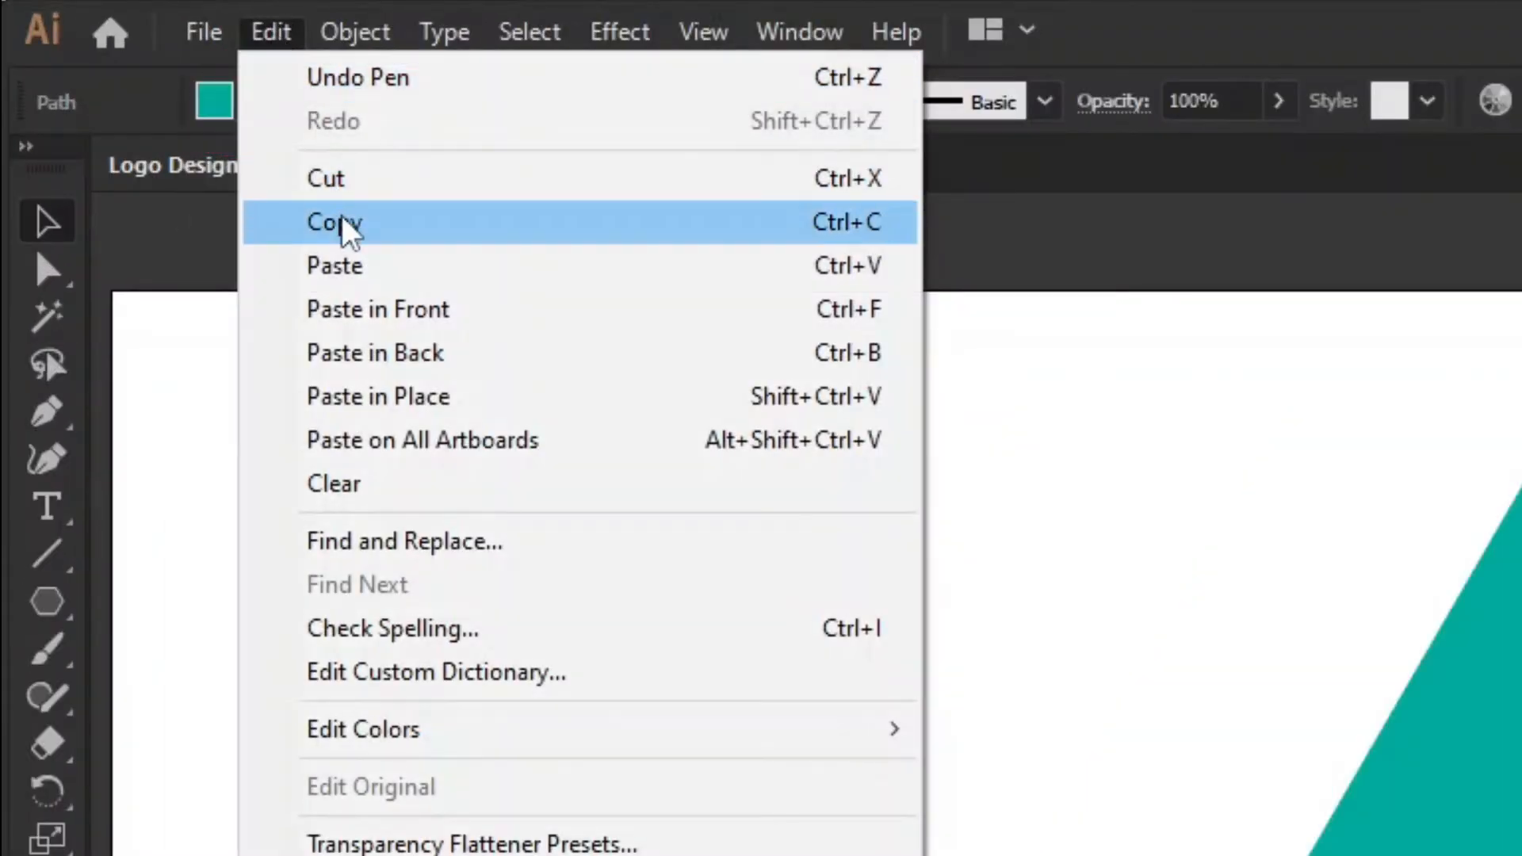
{"action": "left_click", "coordinate": [342, 230]}
{"action": "left_click", "coordinate": [281, 36]}
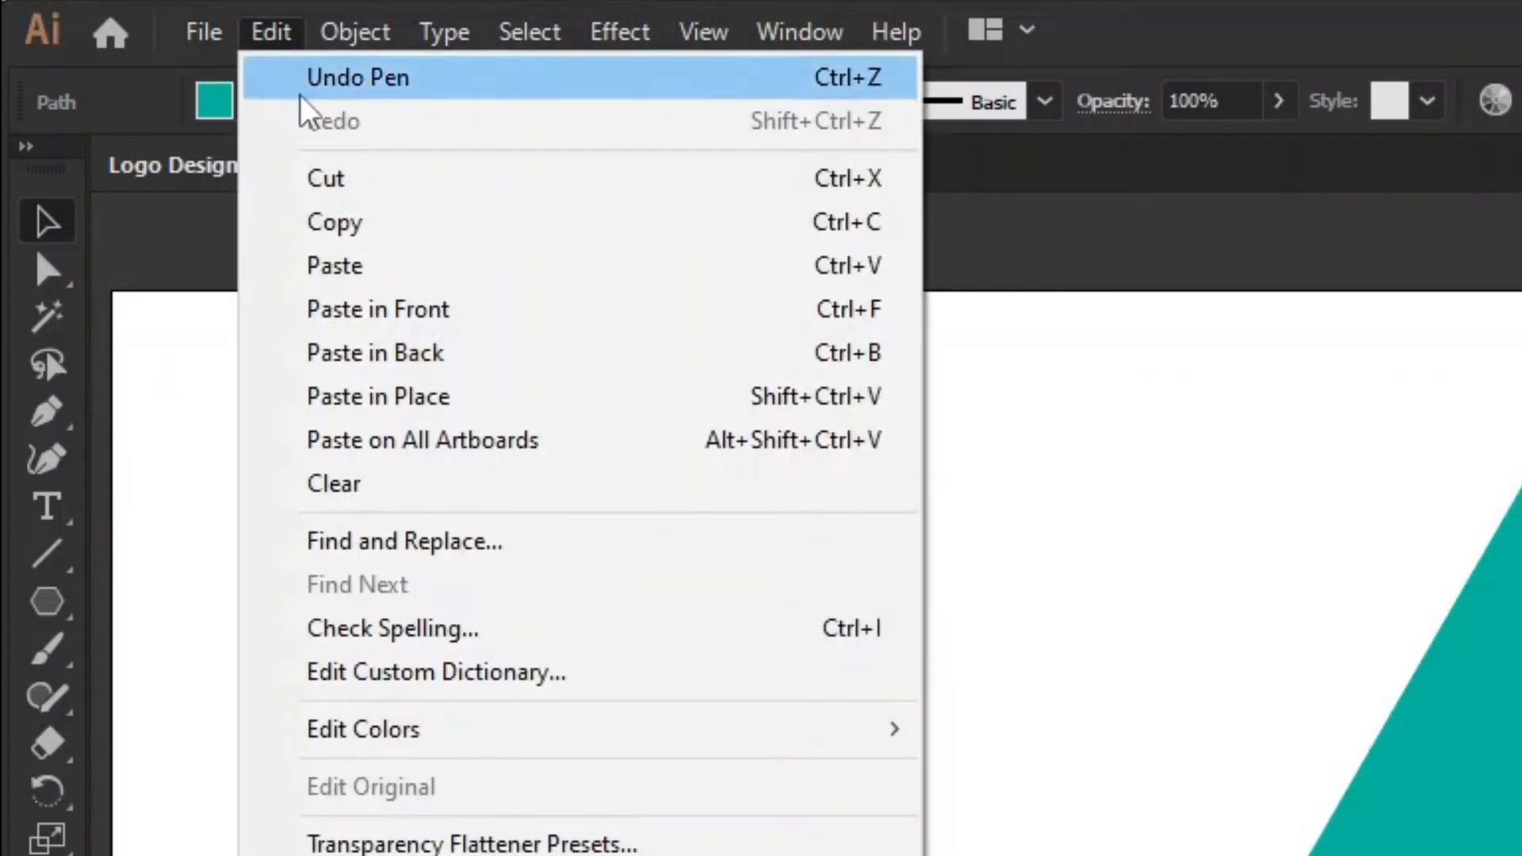
{"action": "left_click", "coordinate": [367, 310]}
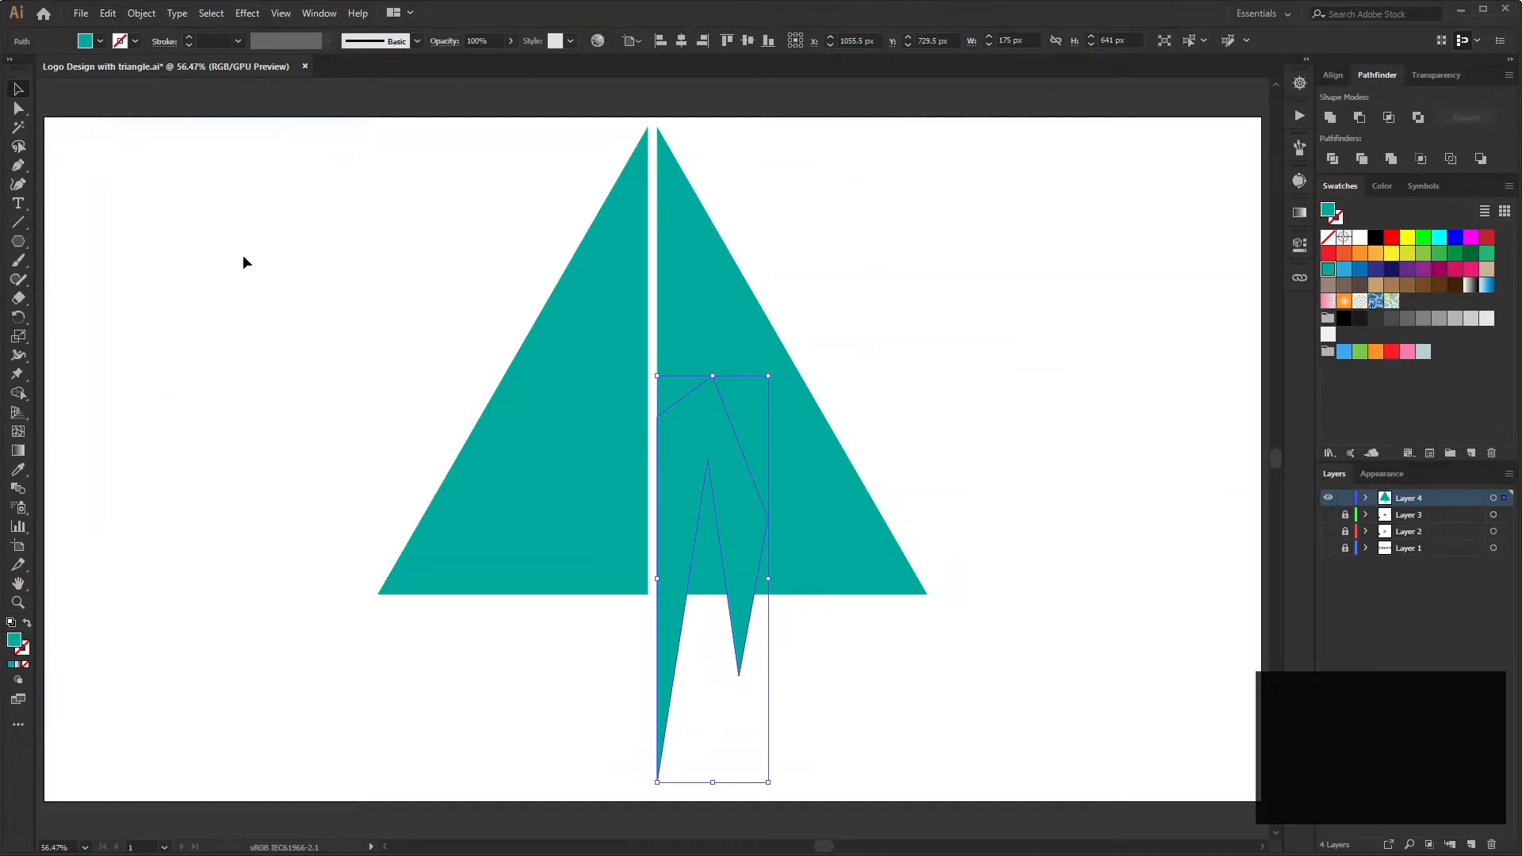
Reflect the copied spiked shape across the vertical axis and move it onto the left half, flush with its inner edge.
{"action": "right_click", "coordinate": [718, 420]}
{"action": "mouse_move", "coordinate": [841, 648]}
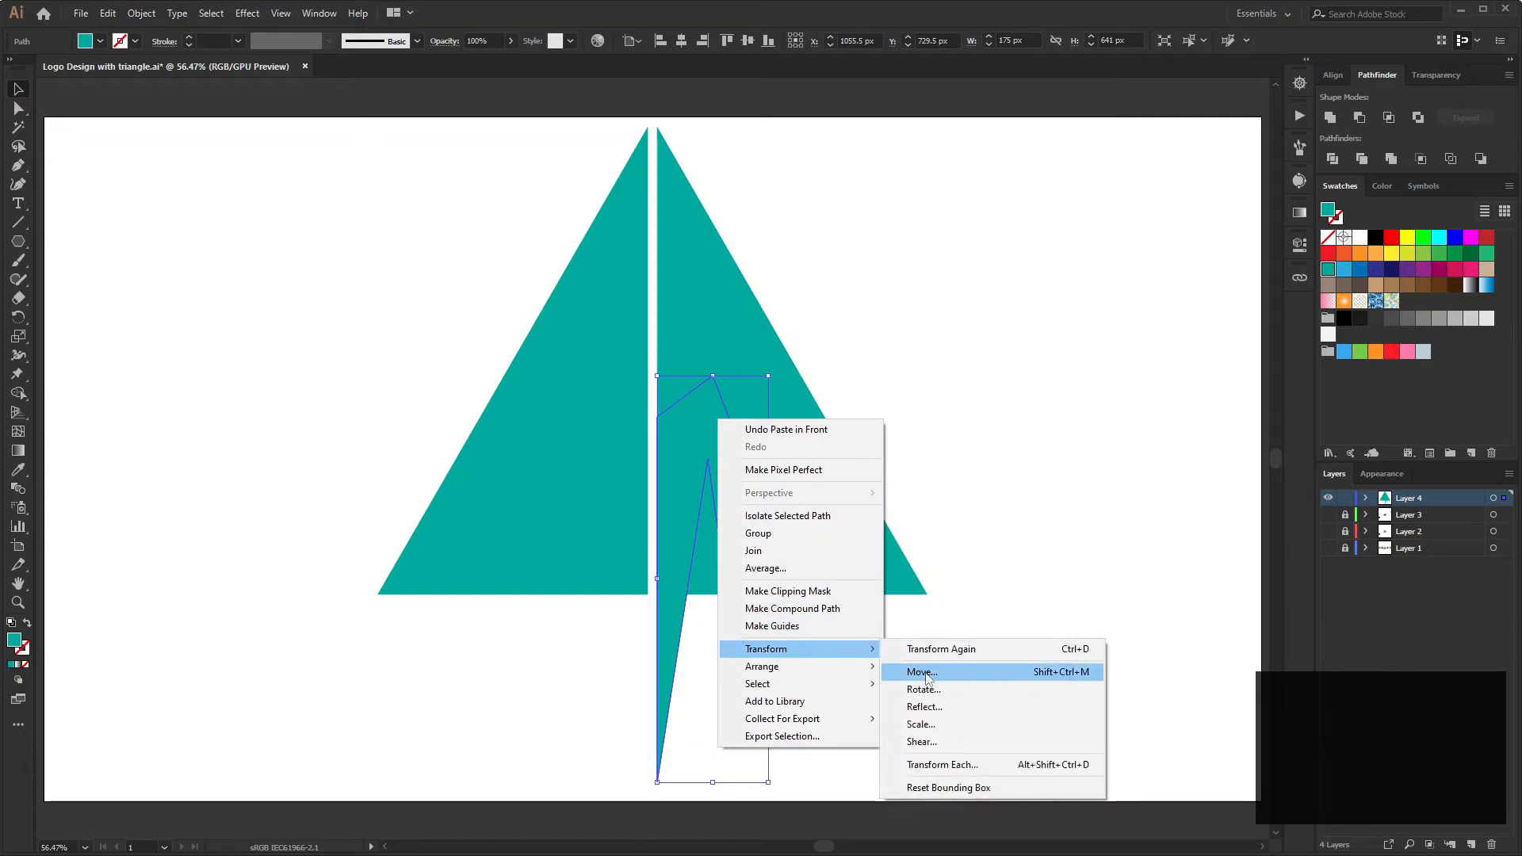
{"action": "left_click", "coordinate": [936, 706]}
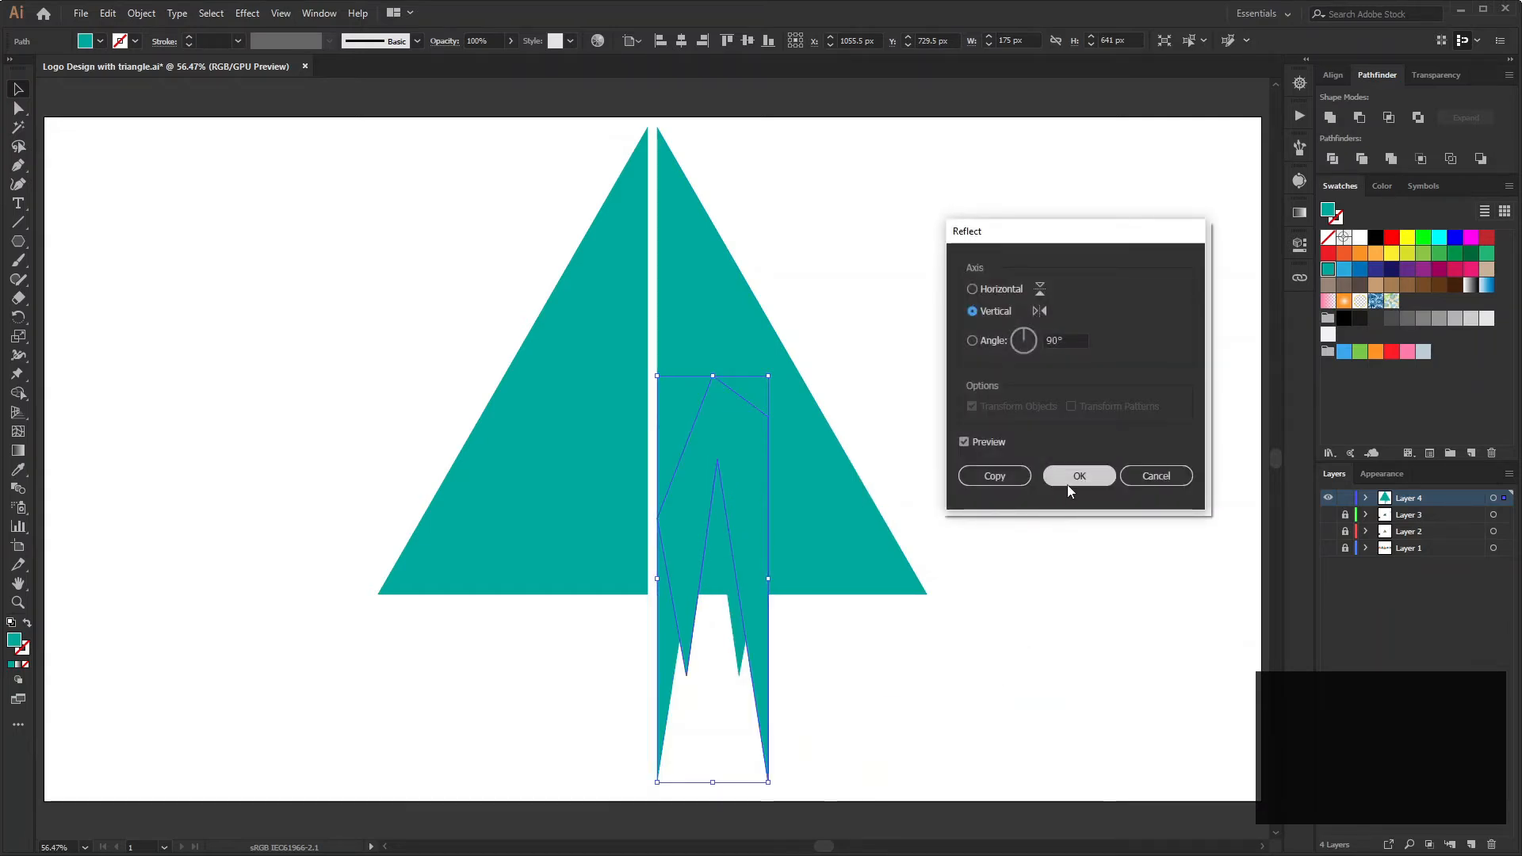
{"action": "left_click", "coordinate": [1070, 479]}
{"action": "left_click_drag", "start_coordinate": [756, 521], "coordinate": [635, 521]}
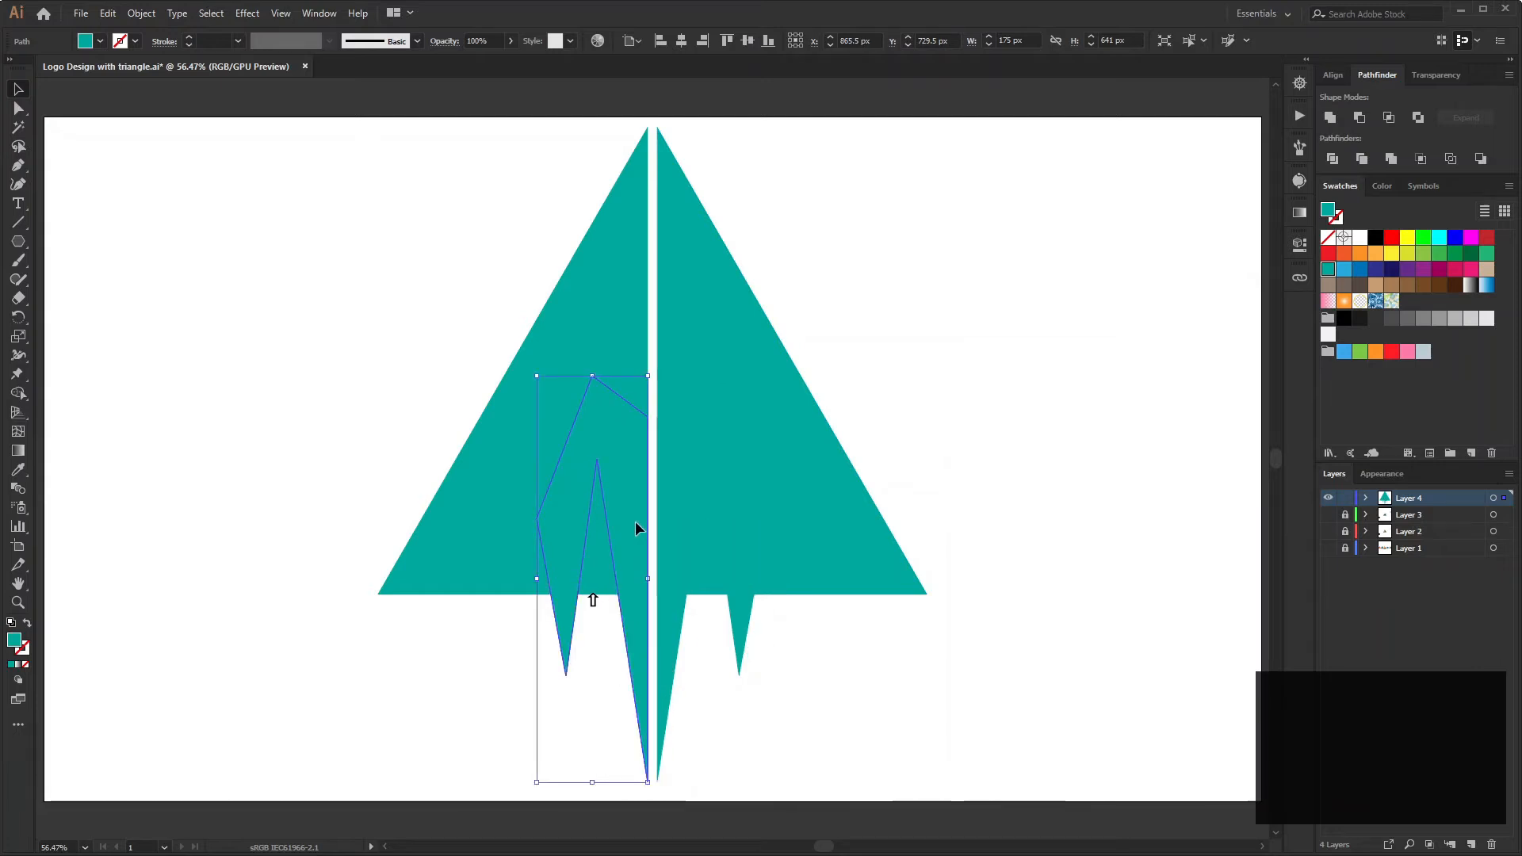
{"action": "left_click", "coordinate": [885, 650]}
Use the Shape Builder on each half to remove the area between its spikes and merge the spiked shape with the half.
{"action": "left_click_drag", "start_coordinate": [405, 354], "coordinate": [624, 513]}
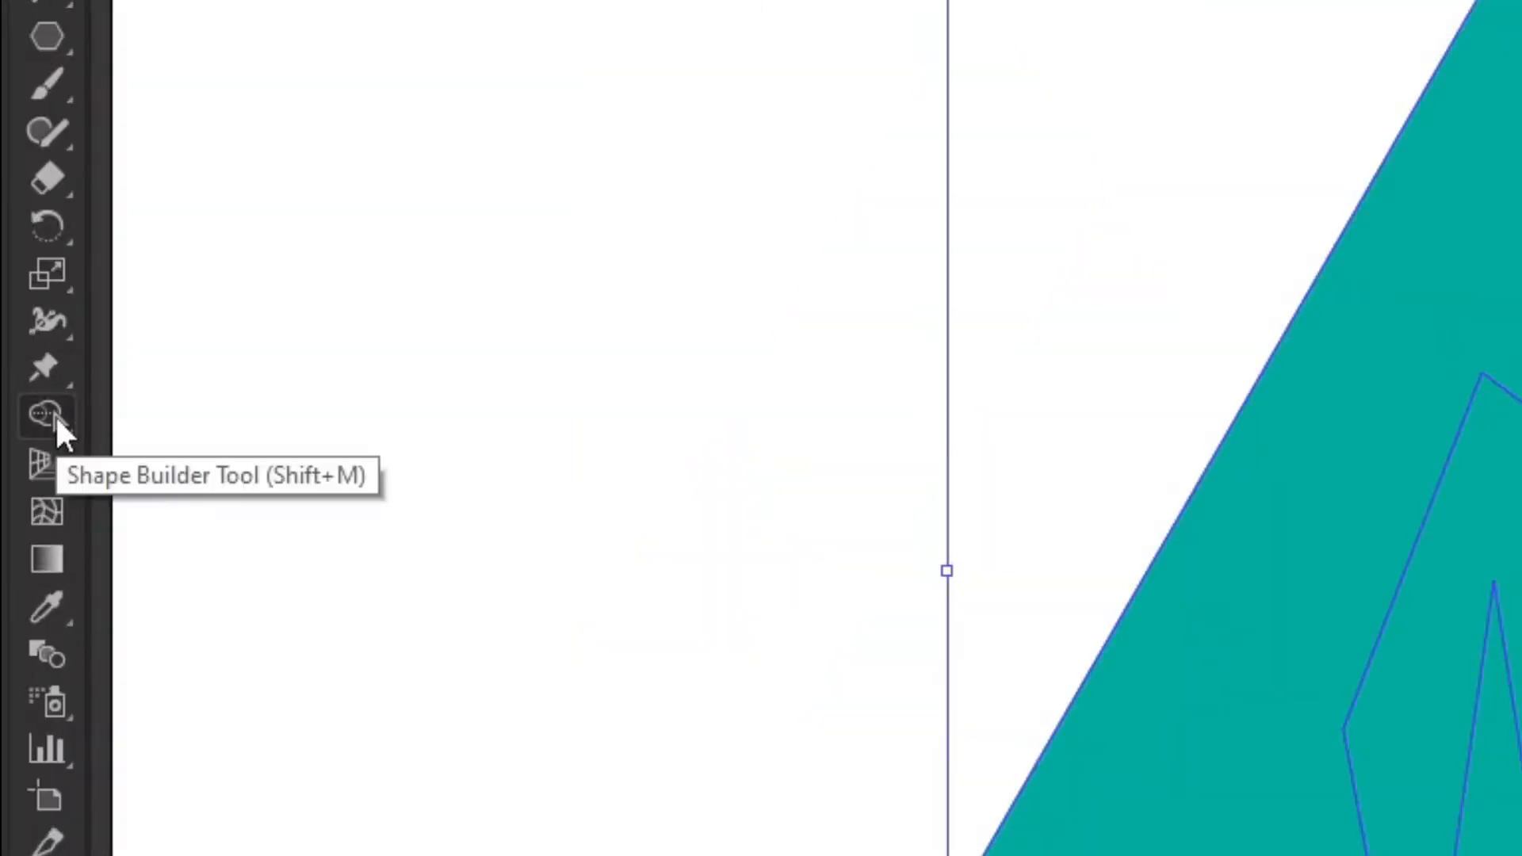
{"action": "left_click", "coordinate": [56, 417]}
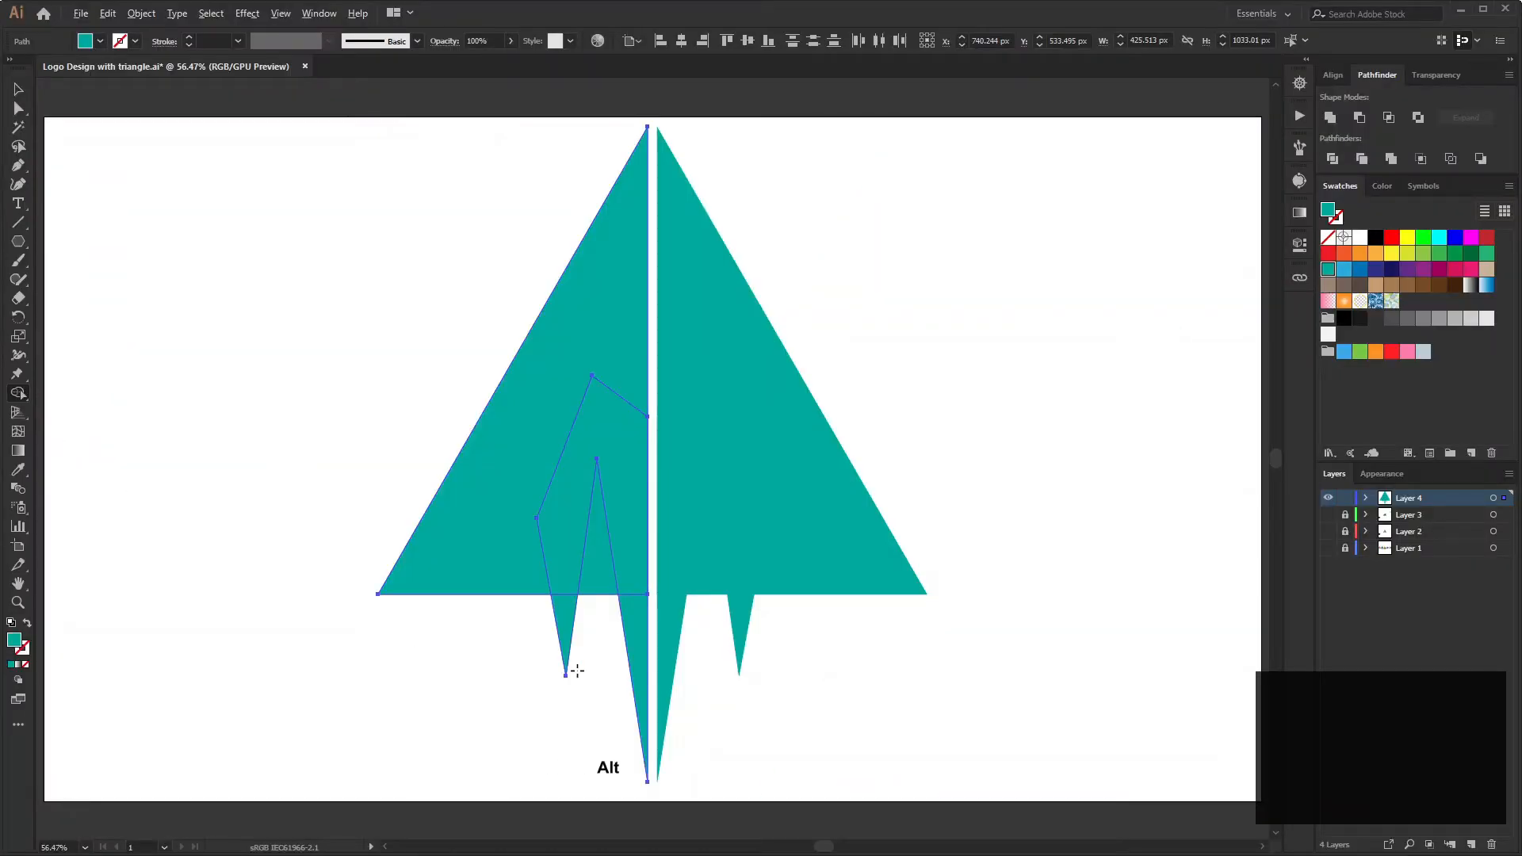
{"action": "left_click", "coordinate": [590, 615], "text": "alt"}
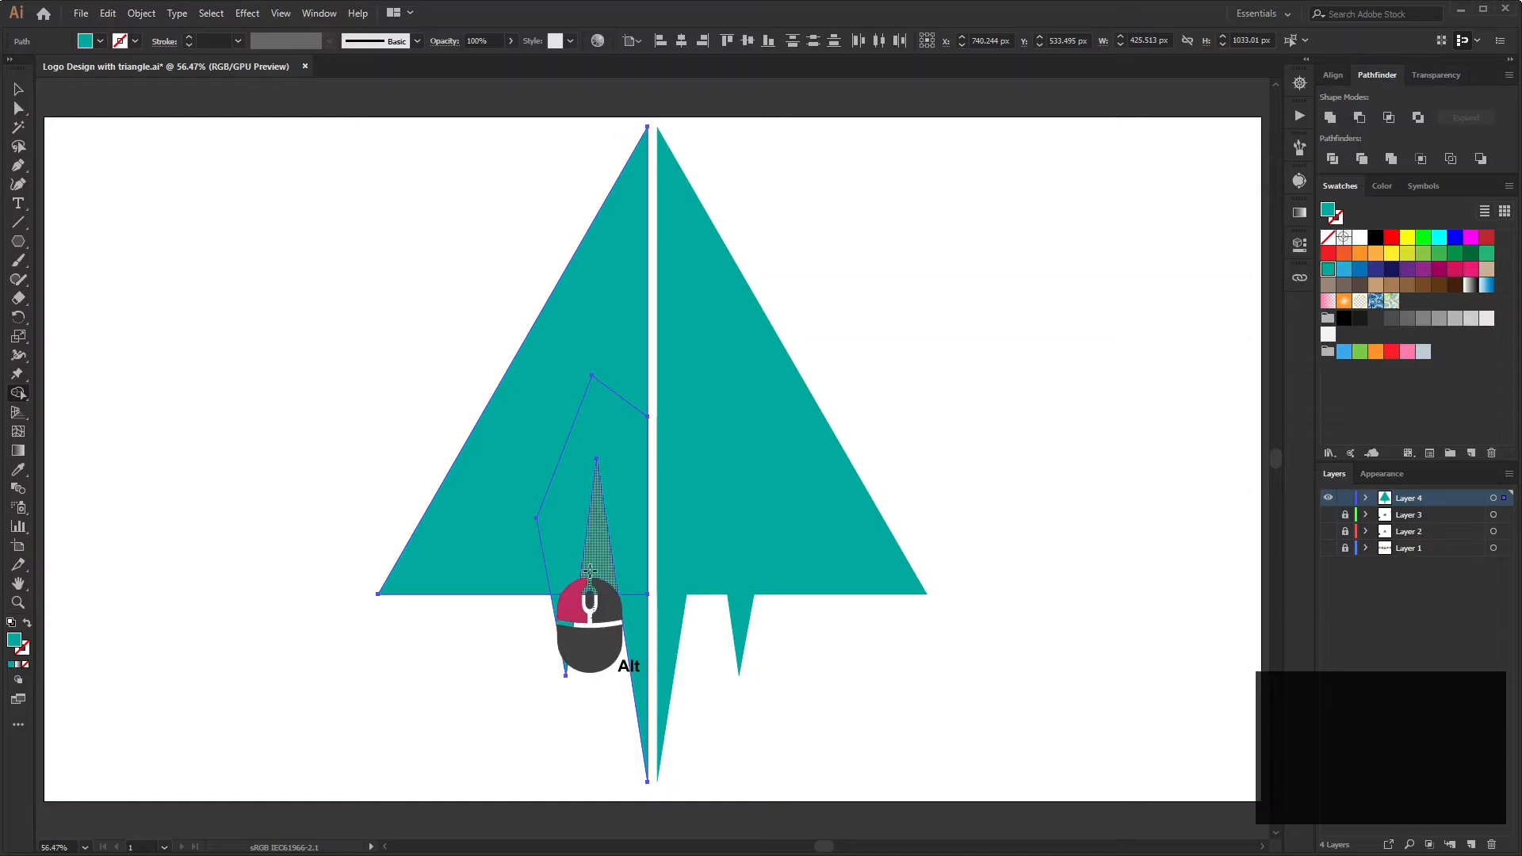
{"action": "mouse_move", "coordinate": [632, 603]}
{"action": "left_mouse_down"}
{"action": "mouse_move", "coordinate": [634, 414]}
{"action": "mouse_move", "coordinate": [597, 321]}
{"action": "mouse_move", "coordinate": [491, 377]}
{"action": "mouse_move", "coordinate": [561, 553]}
{"action": "mouse_move", "coordinate": [563, 626]}
{"action": "left_mouse_up"}
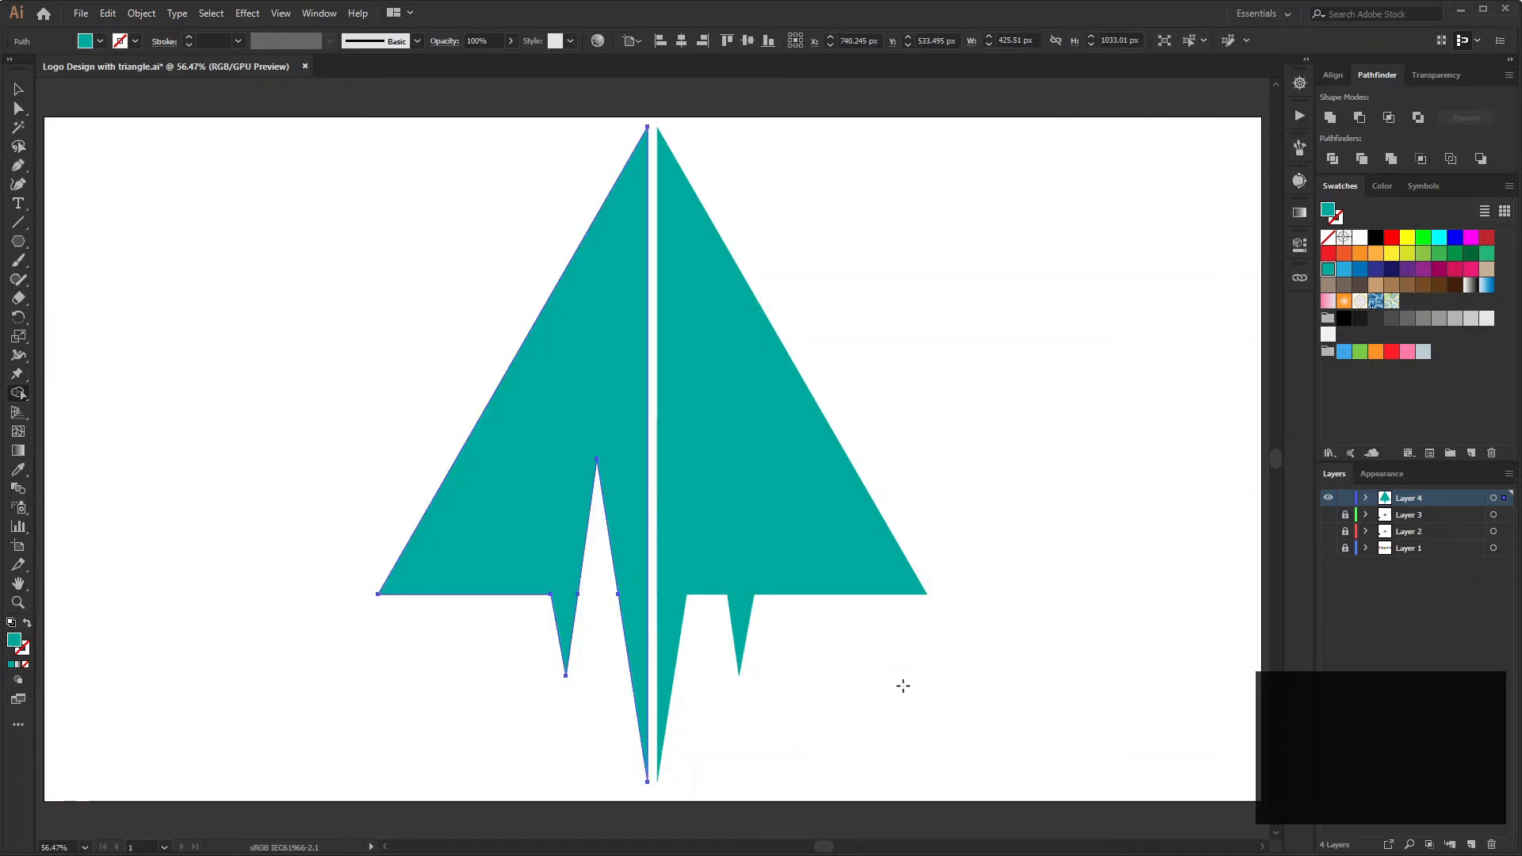
{"action": "left_click_drag", "start_coordinate": [1013, 445], "coordinate": [740, 630]}
{"action": "left_click", "coordinate": [707, 571], "text": "alt"}
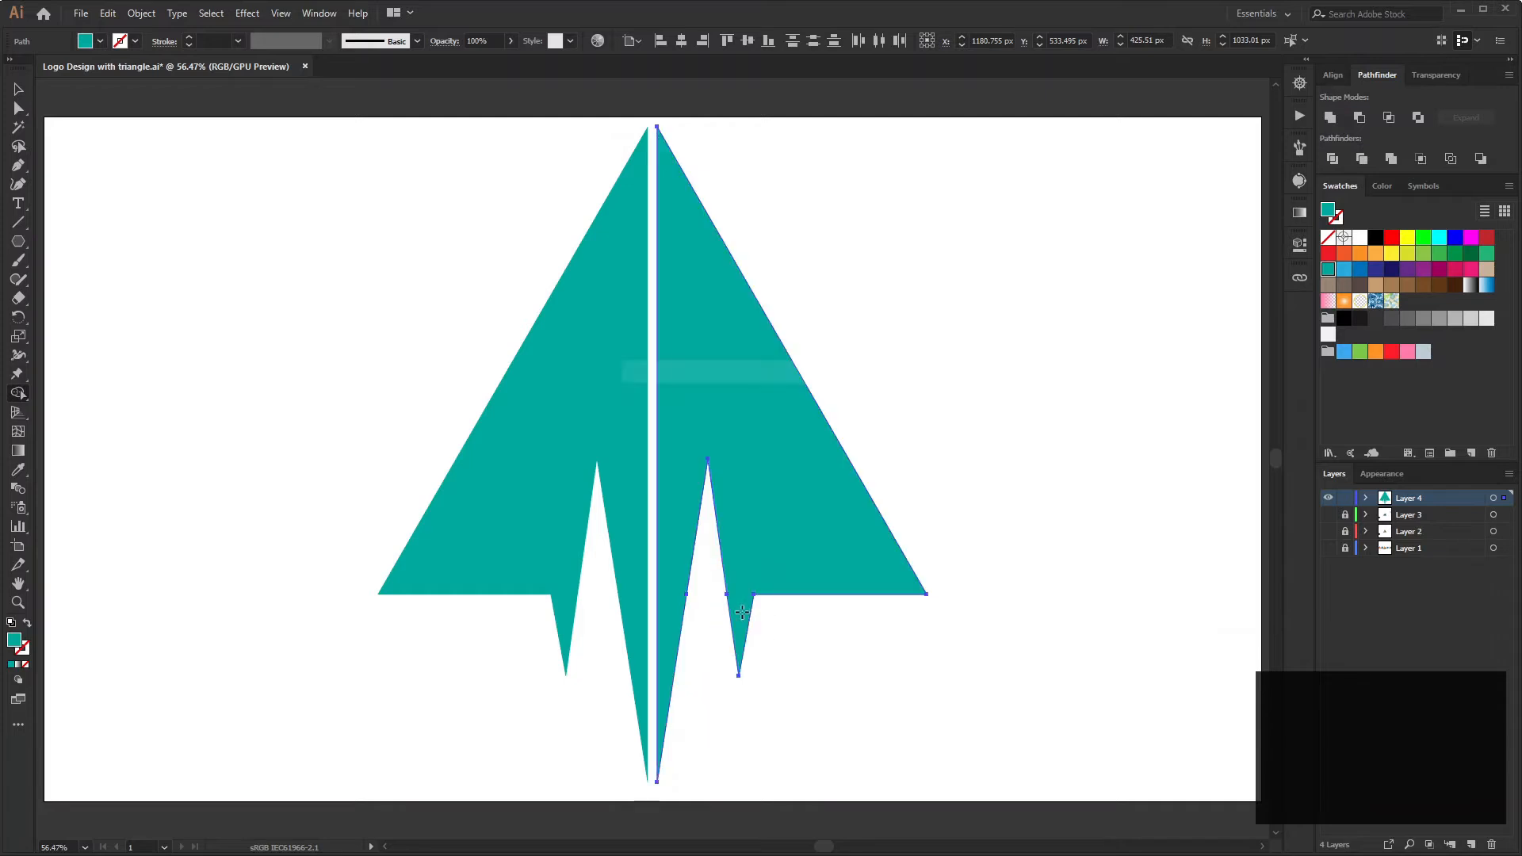
Rotate both spiked halves together by 120°.
{"action": "left_click", "coordinate": [18, 90]}
{"action": "left_click_drag", "start_coordinate": [444, 198], "coordinate": [785, 268]}
{"action": "key", "text": "ctrl+z"}
{"action": "key", "text": "ctrl+0"}
{"action": "right_click", "coordinate": [707, 335]}
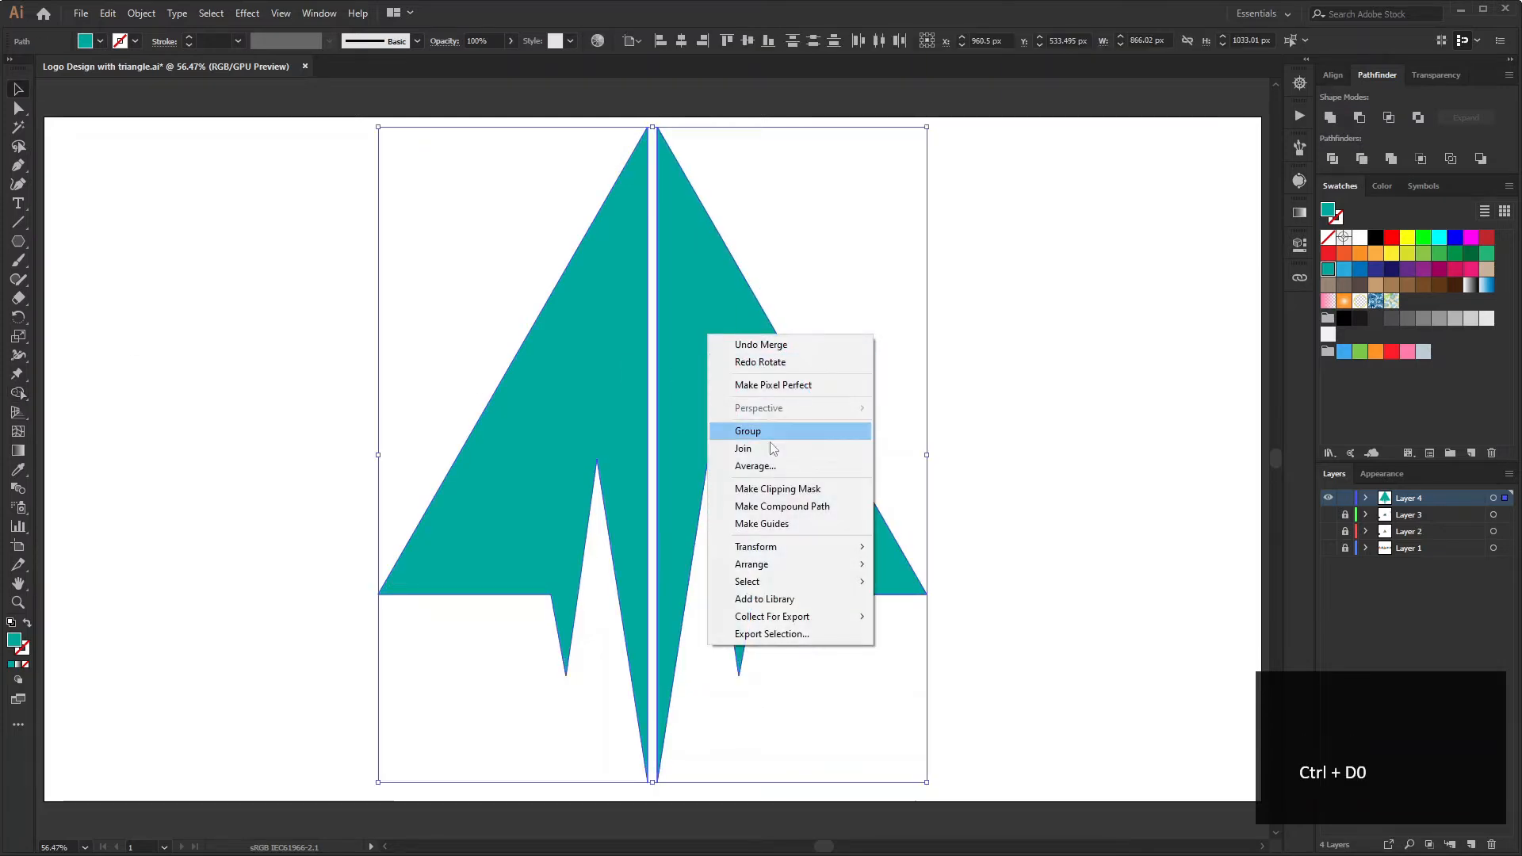
{"action": "mouse_move", "coordinate": [825, 548]}
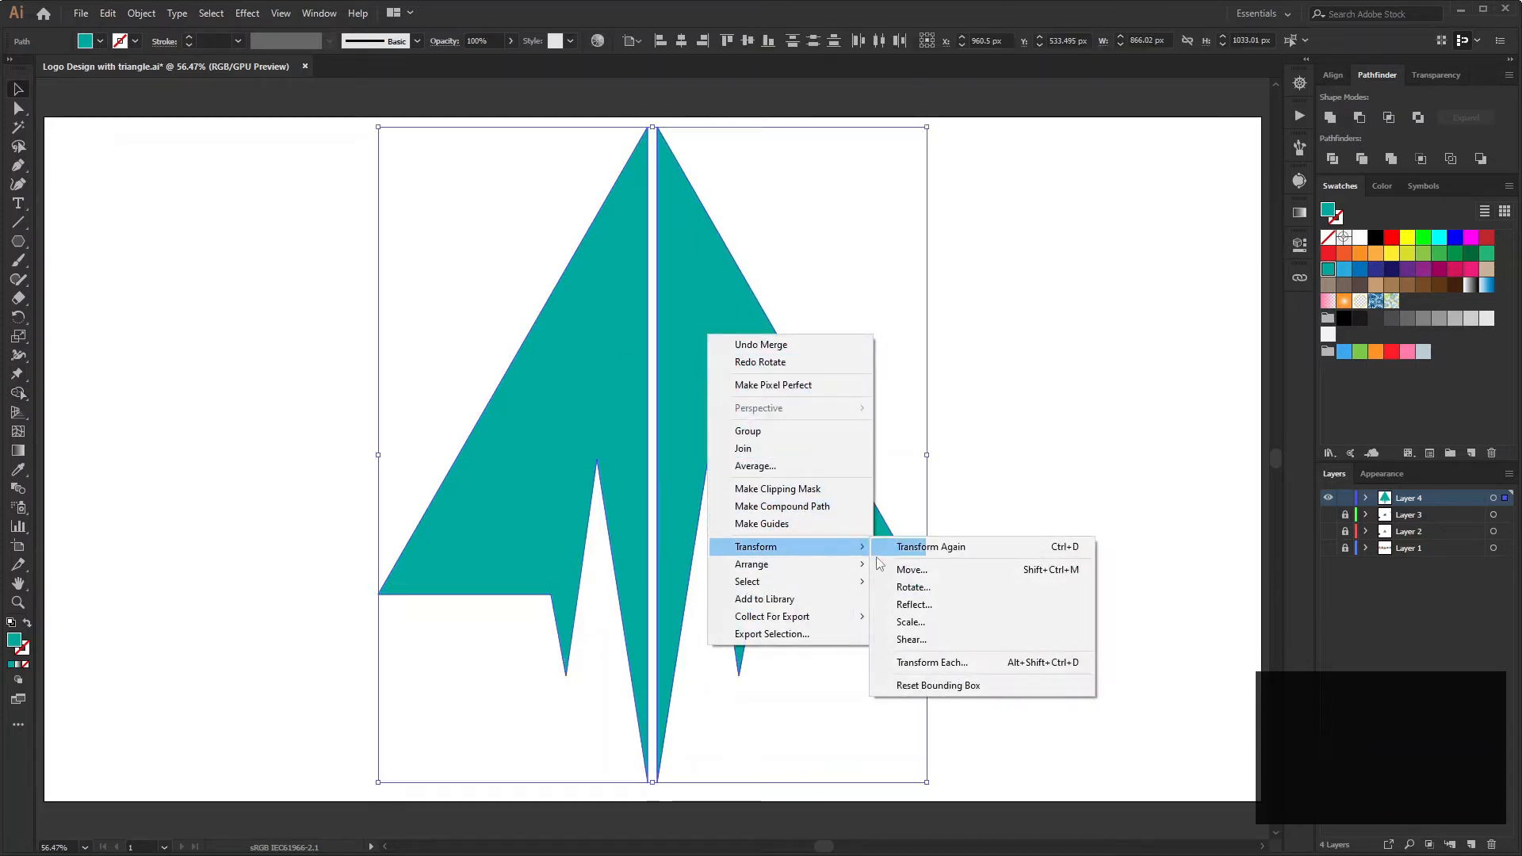
{"action": "left_click", "coordinate": [912, 587]}
{"action": "type", "text": "-120"}
{"action": "key", "text": "Tab"}
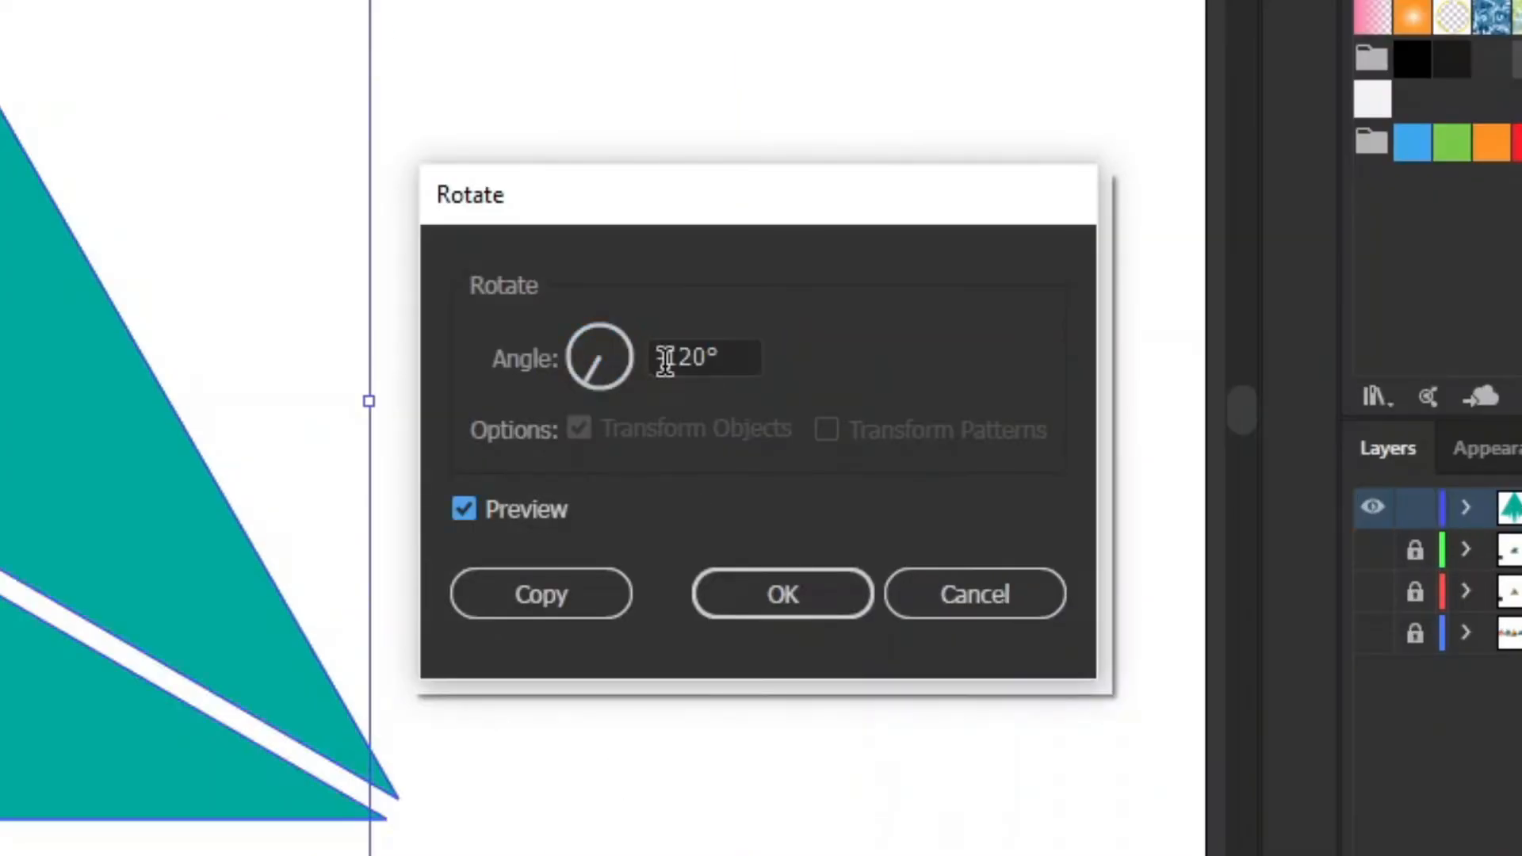
{"action": "left_click_drag", "start_coordinate": [739, 362], "coordinate": [446, 355]}
{"action": "type", "text": "120"}
{"action": "key", "text": "Tab"}
{"action": "left_click", "coordinate": [770, 597]}
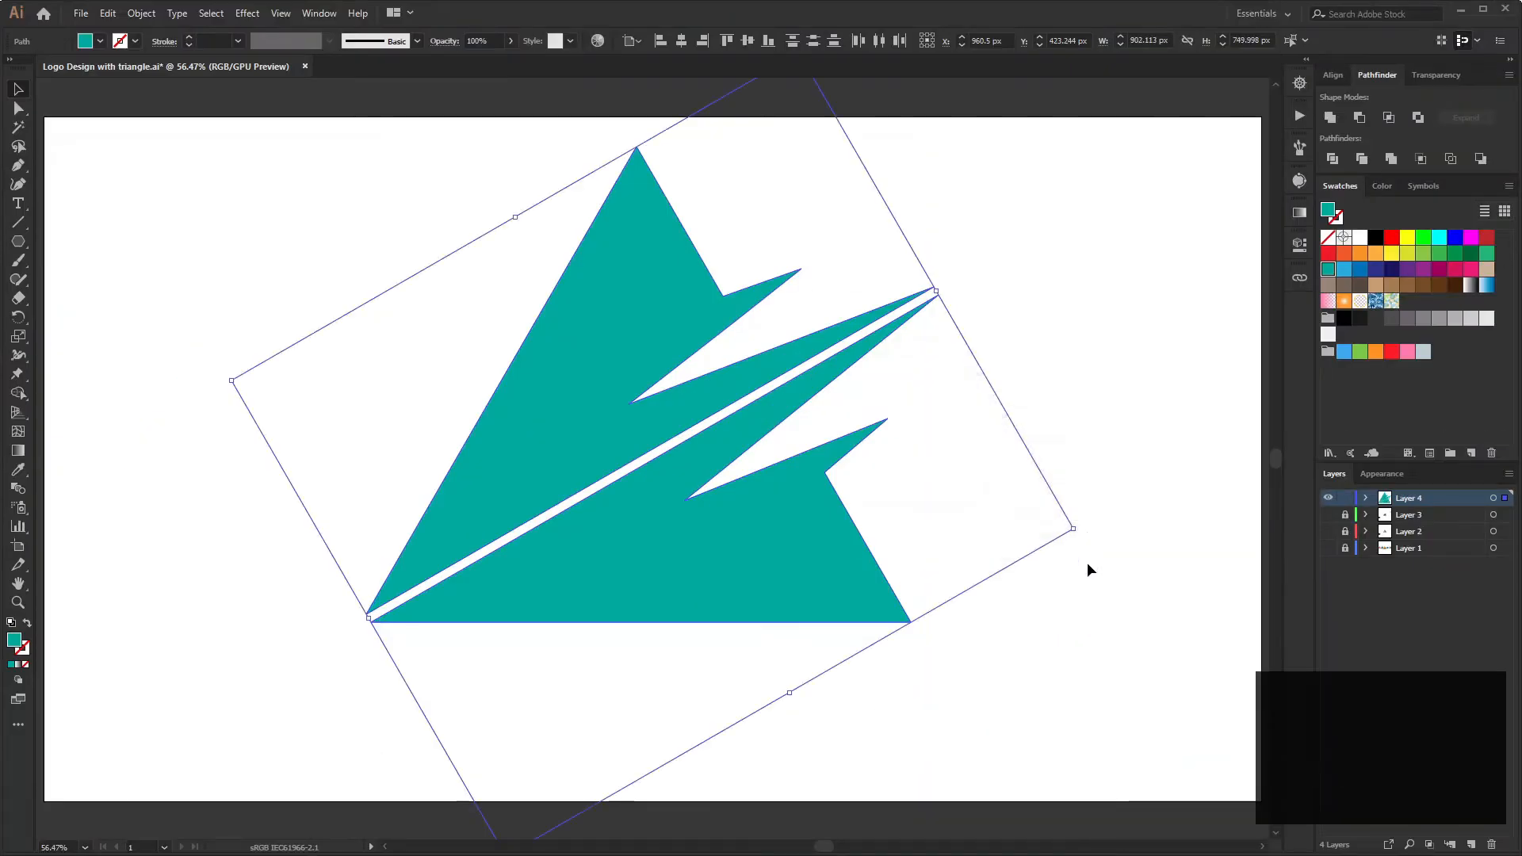
Fill the lower half of the rotated logo with dark grey and select both halves.
{"action": "left_click", "coordinate": [1073, 636]}
{"action": "left_click", "coordinate": [773, 576]}
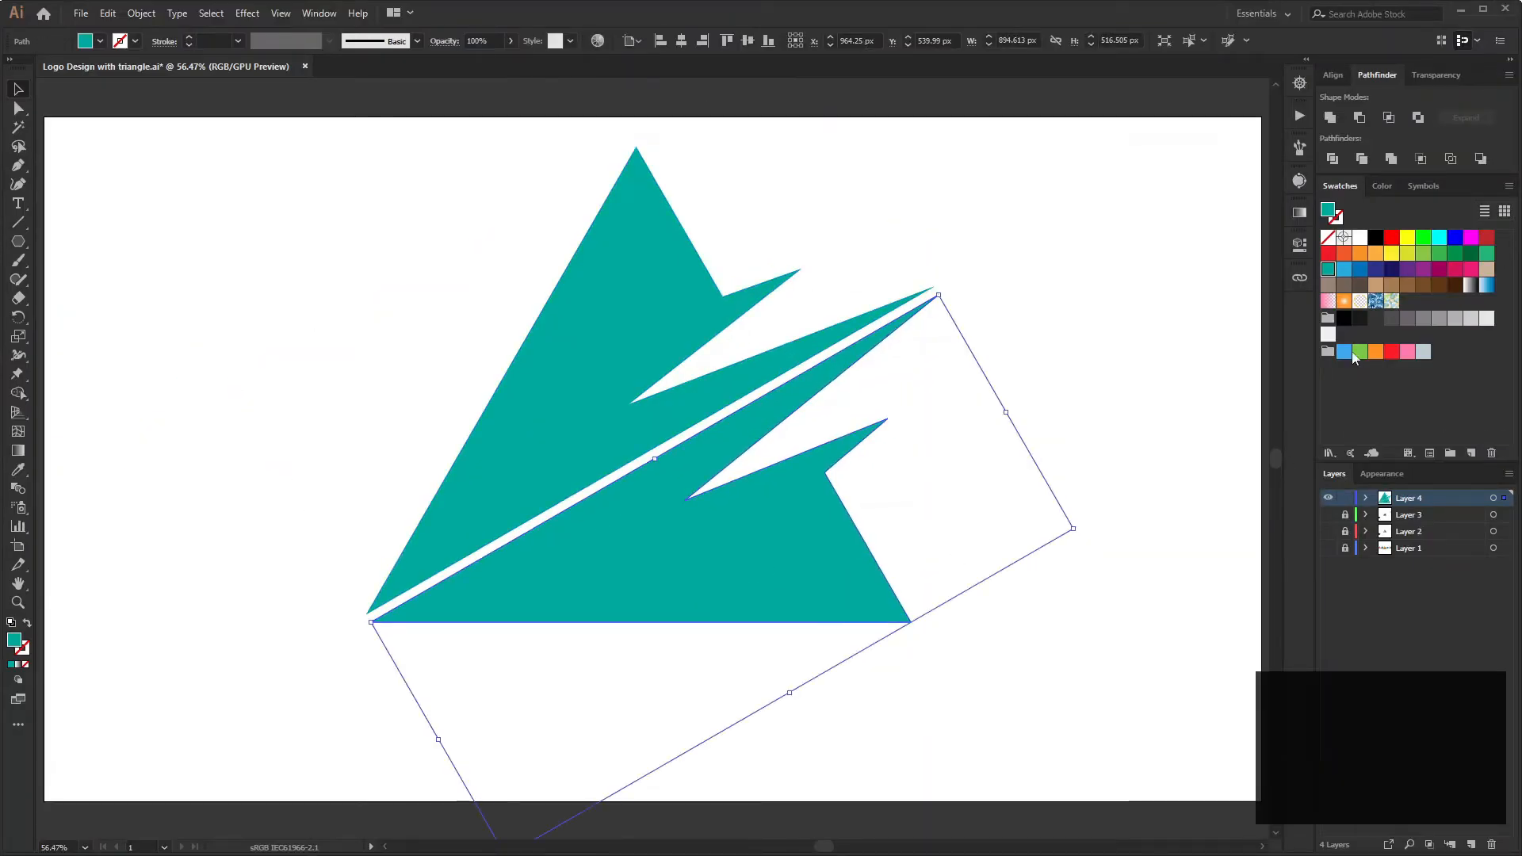
{"action": "left_click", "coordinate": [1375, 318]}
{"action": "left_click", "coordinate": [1092, 359]}
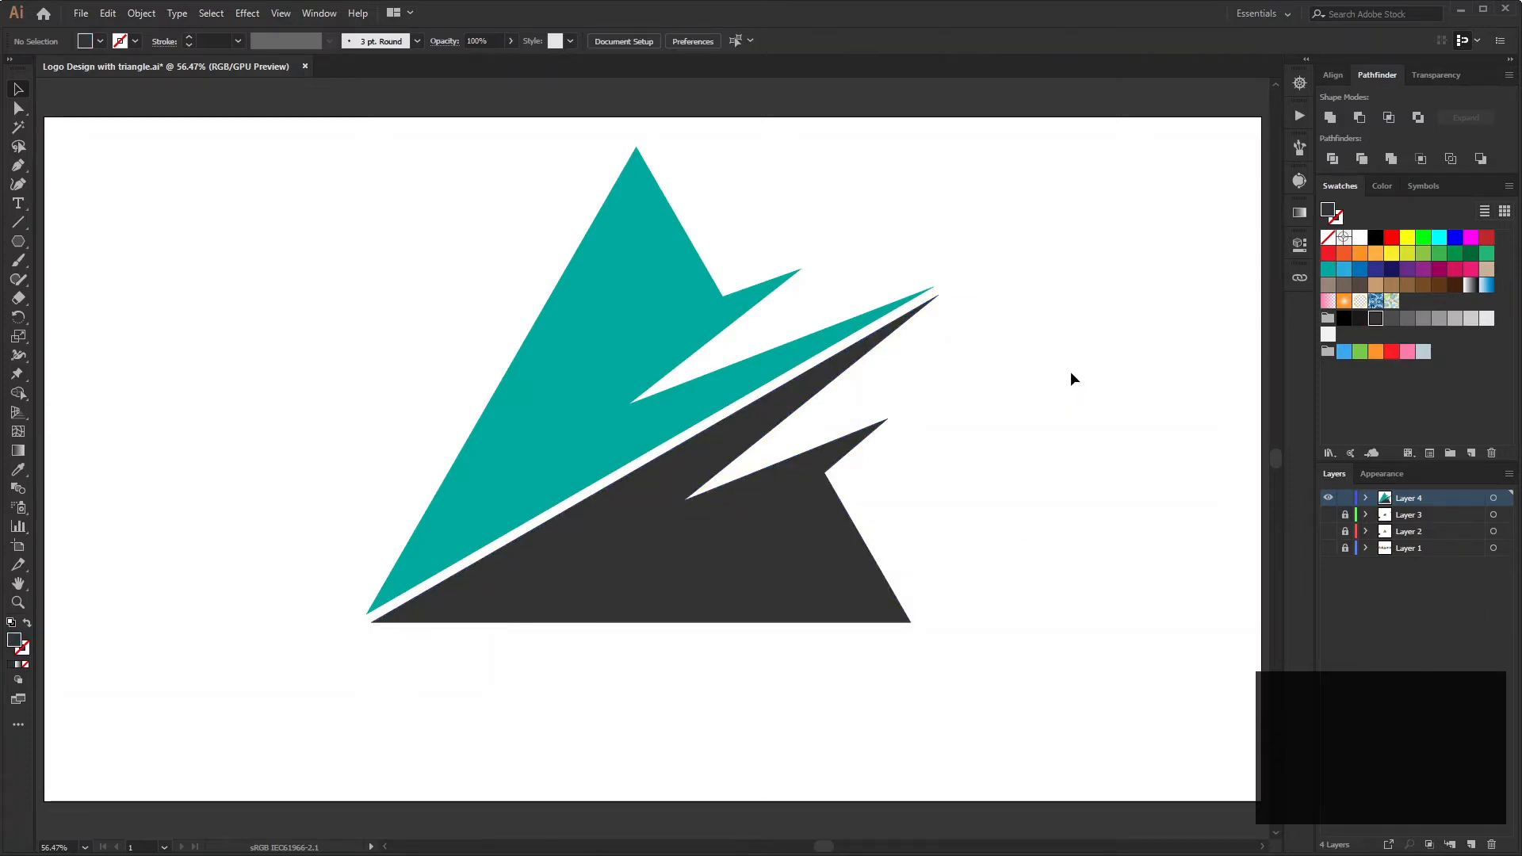
{"action": "left_click_drag", "start_coordinate": [401, 282], "coordinate": [997, 641]}
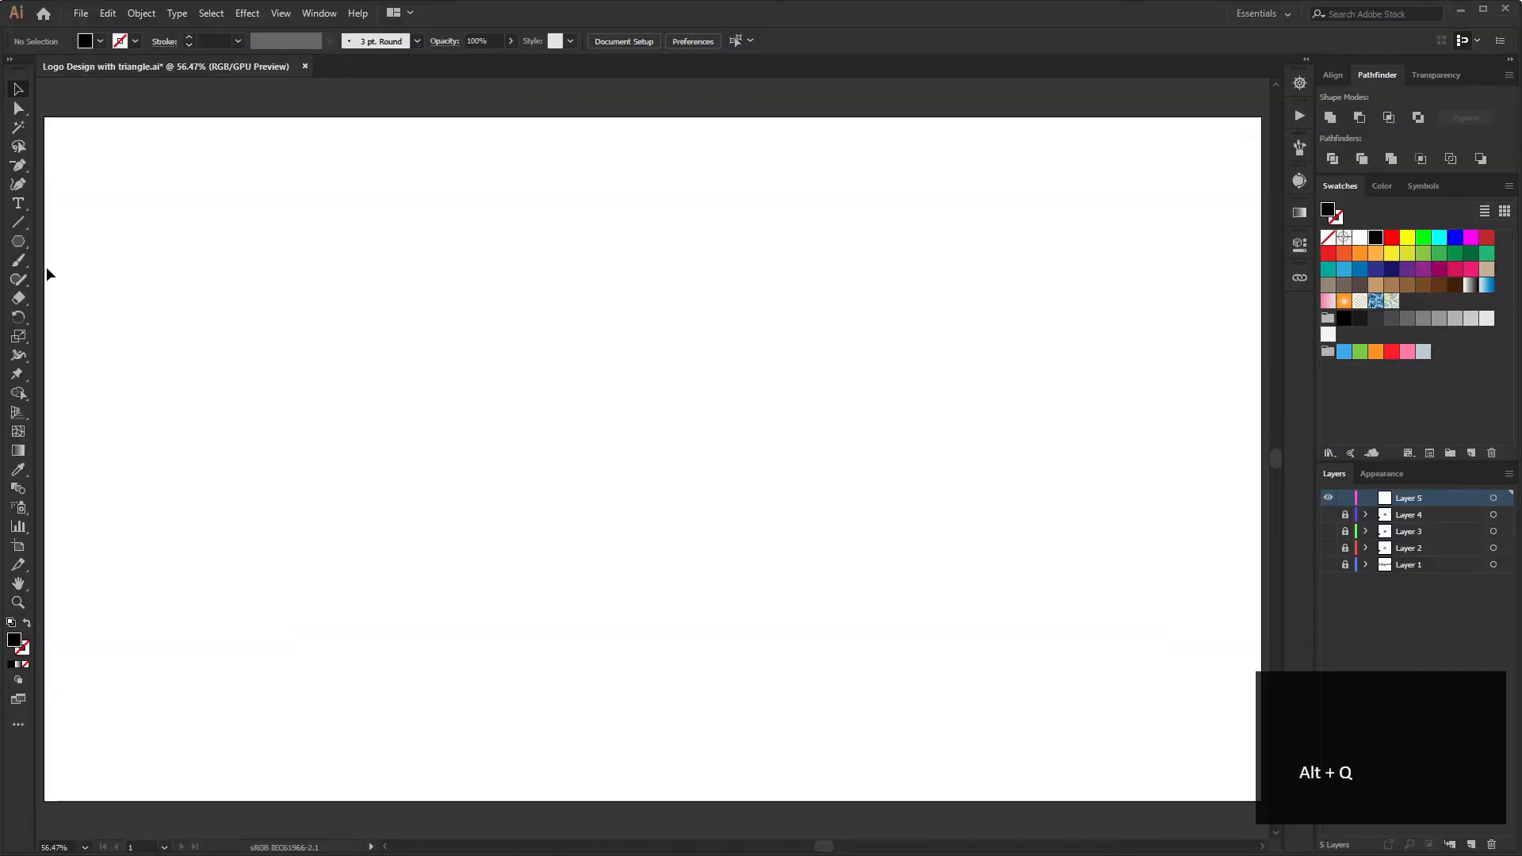
Create a triangle about 866 by 750 px on Layer 5 and center it horizontally and vertically on the artboard.
{"action": "left_click", "coordinate": [621, 405]}
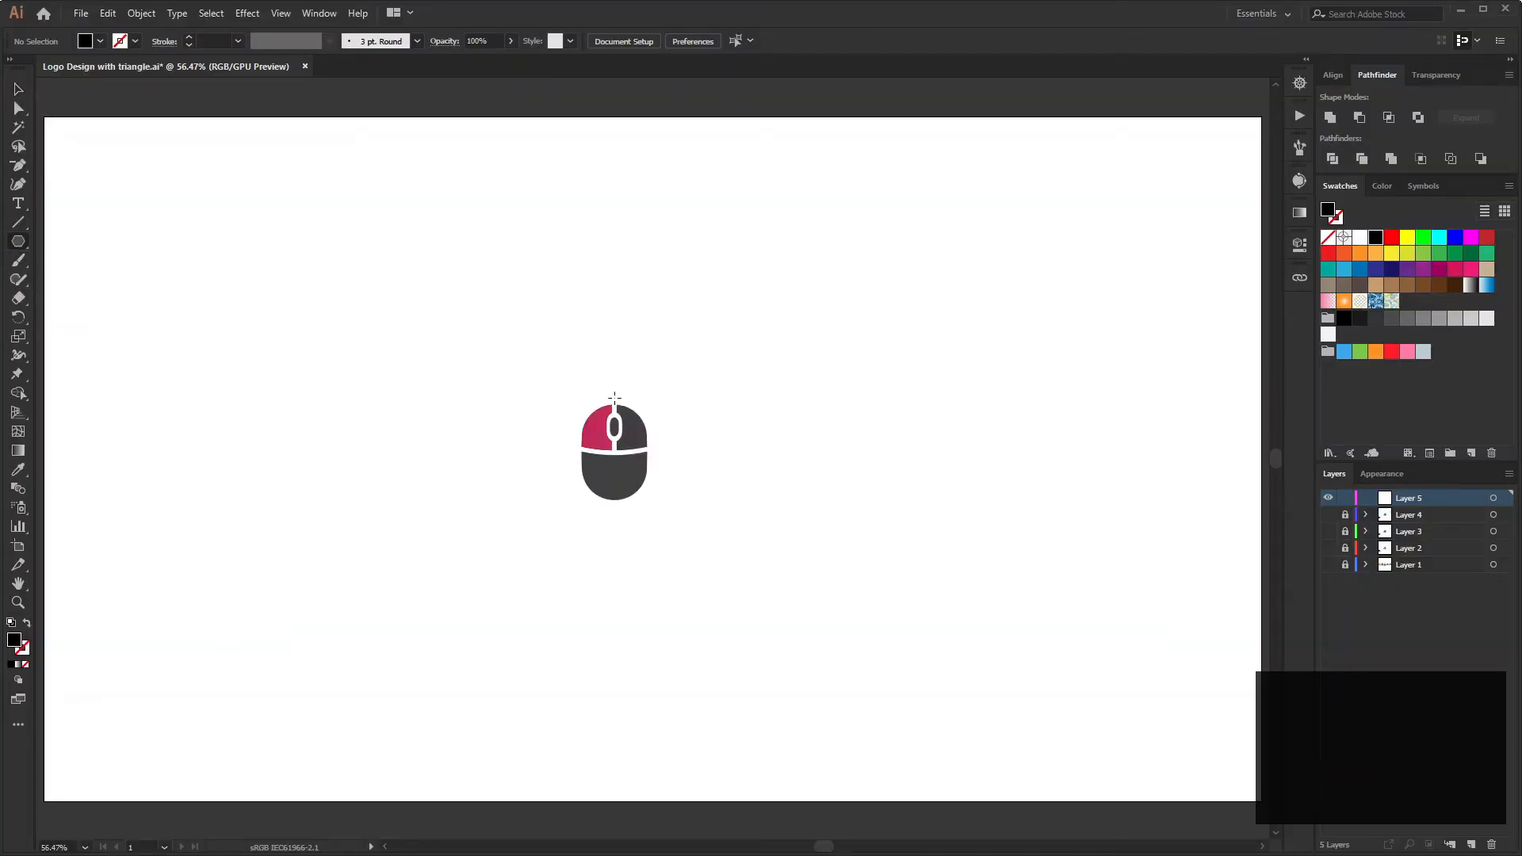
{"action": "left_click", "coordinate": [721, 436]}
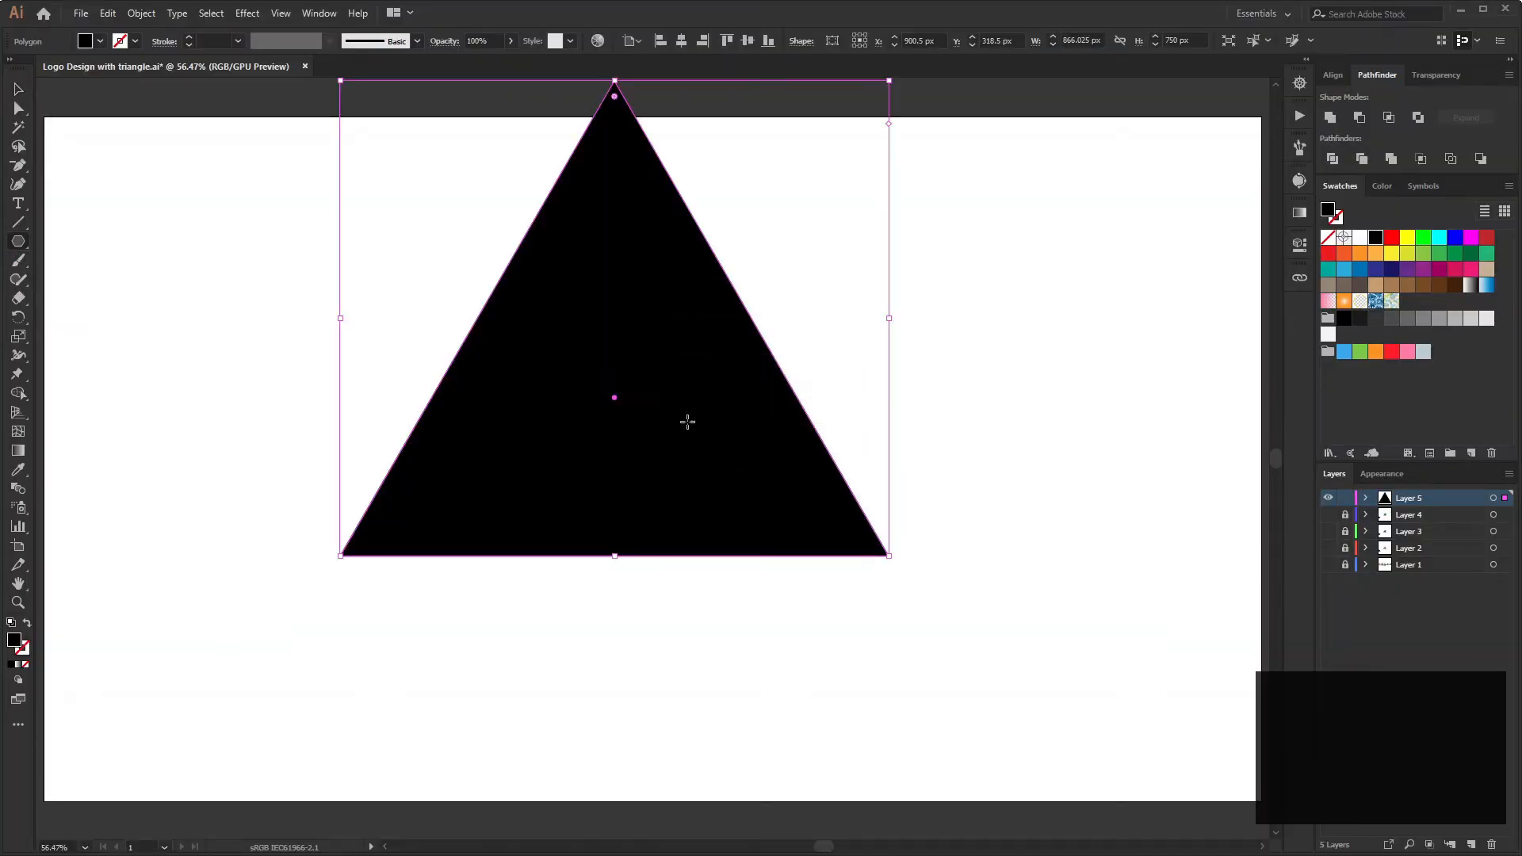
{"action": "left_click", "coordinate": [14, 92]}
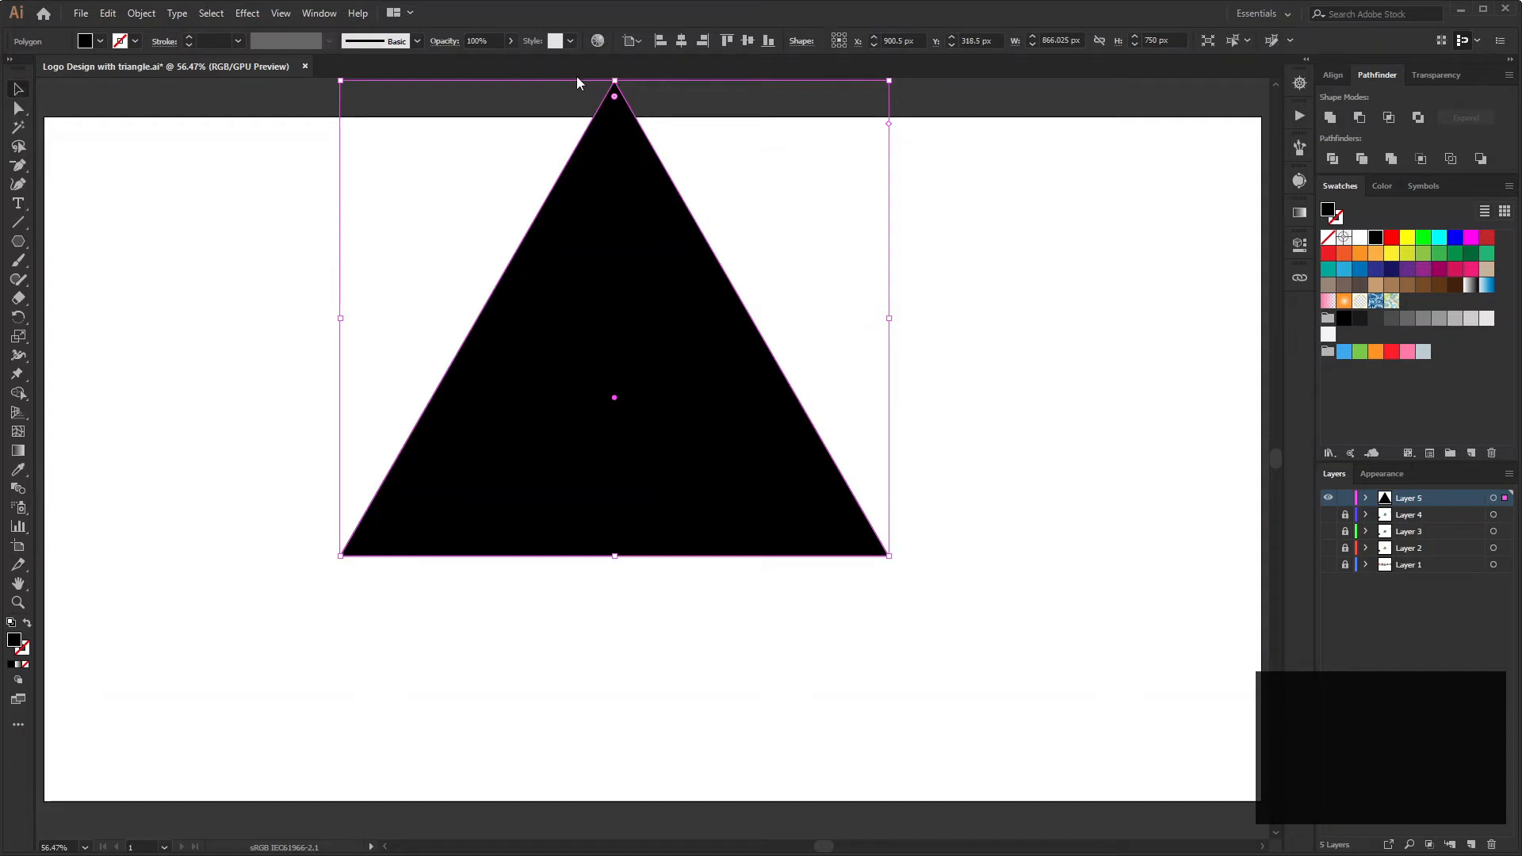
{"action": "left_click", "coordinate": [681, 41]}
{"action": "left_click", "coordinate": [747, 40]}
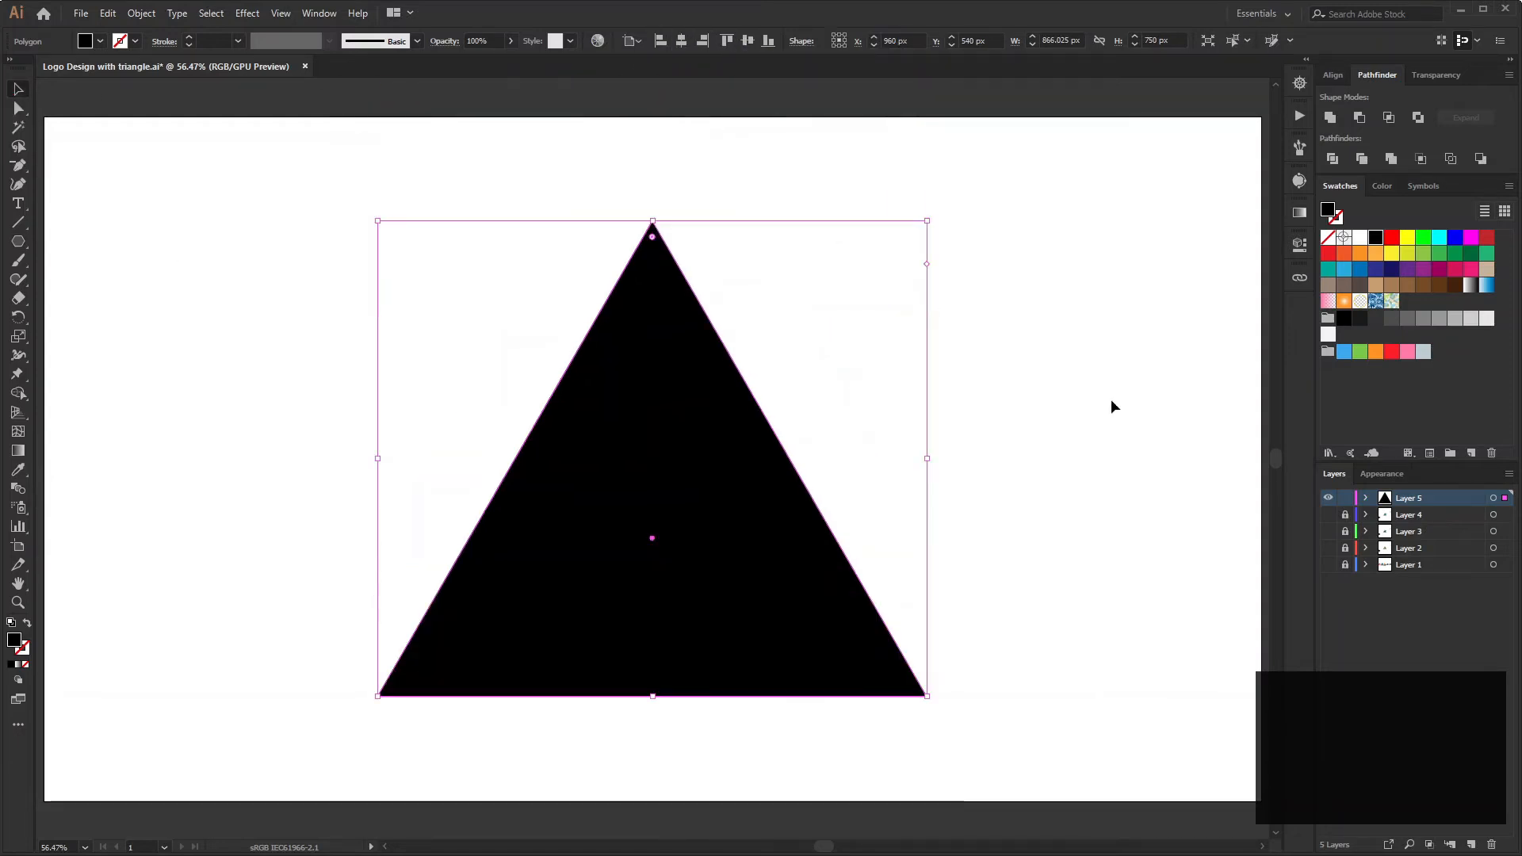
Fill the triangle with the orange-red swatch after trying light blue and light orange.
{"action": "left_click", "coordinate": [1343, 270]}
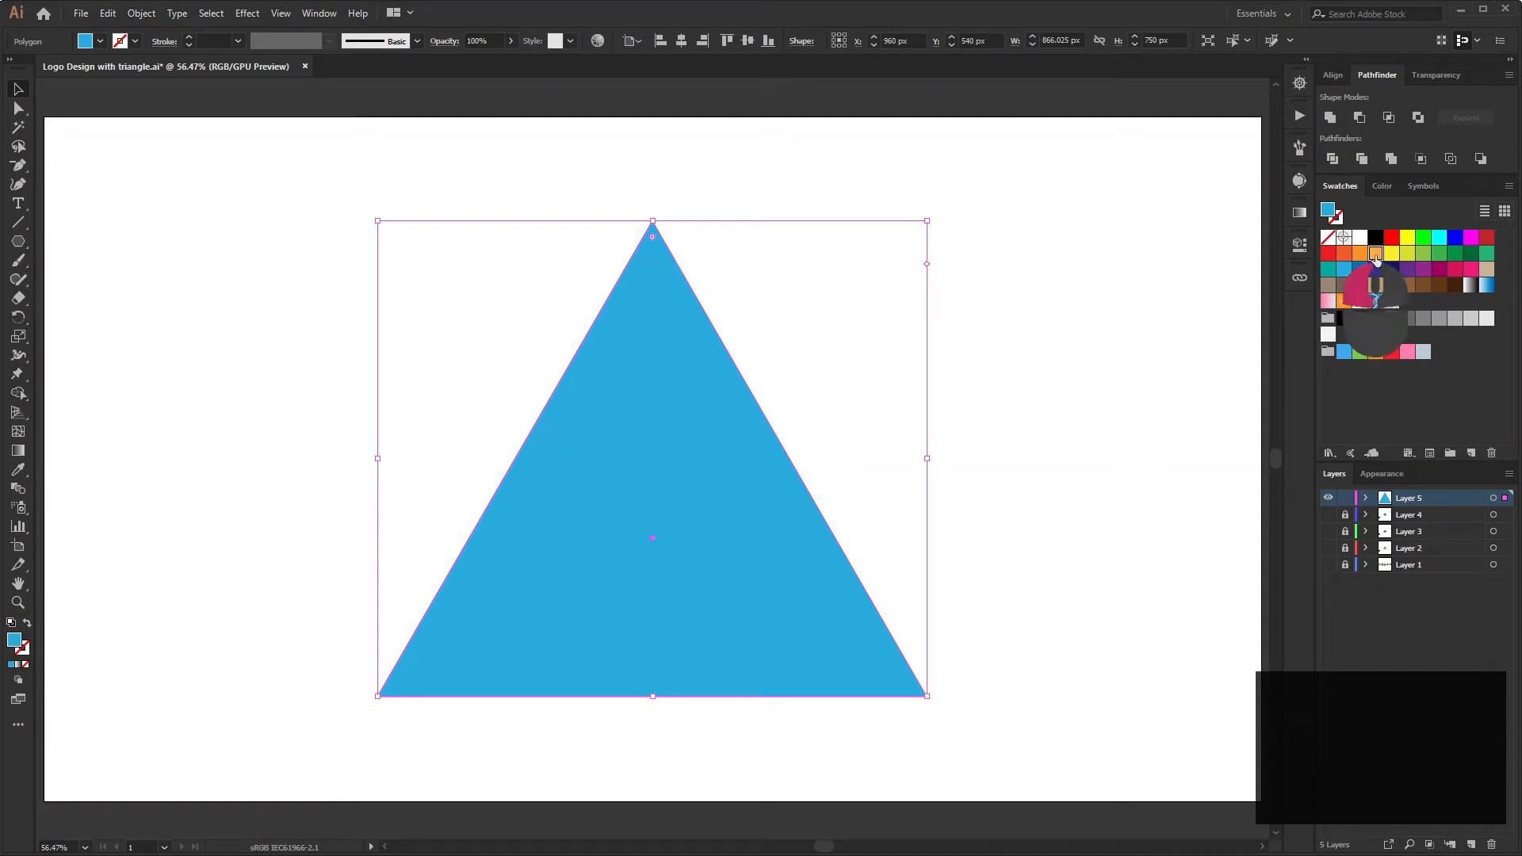
{"action": "left_click", "coordinate": [1375, 254]}
{"action": "left_click", "coordinate": [1346, 254]}
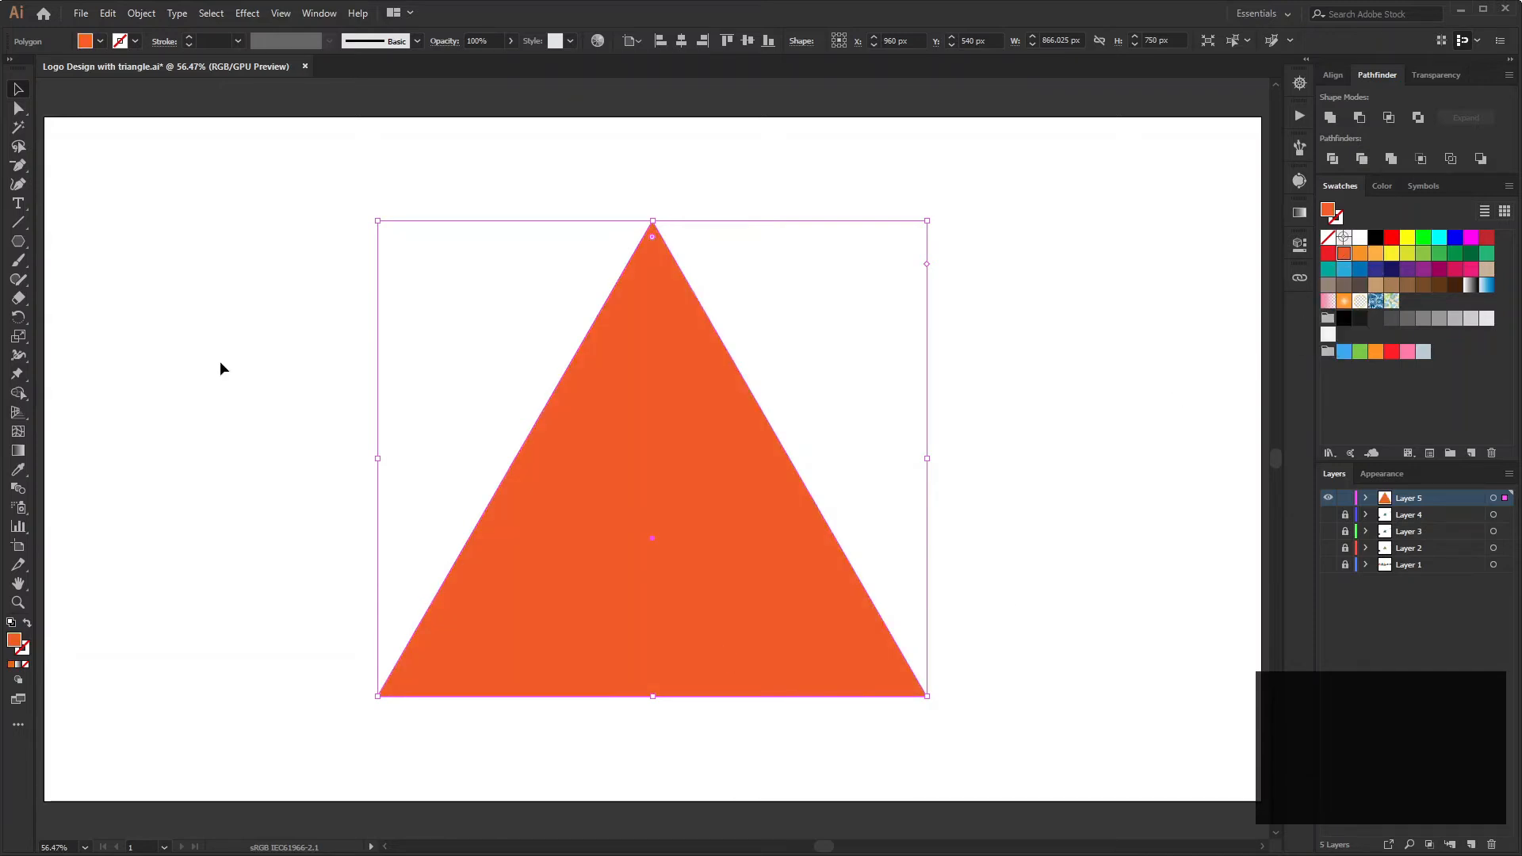
Draw a vertical line about 913 px long with a black stroke and place one line at each base corner of the triangle.
{"action": "left_click", "coordinate": [19, 223]}
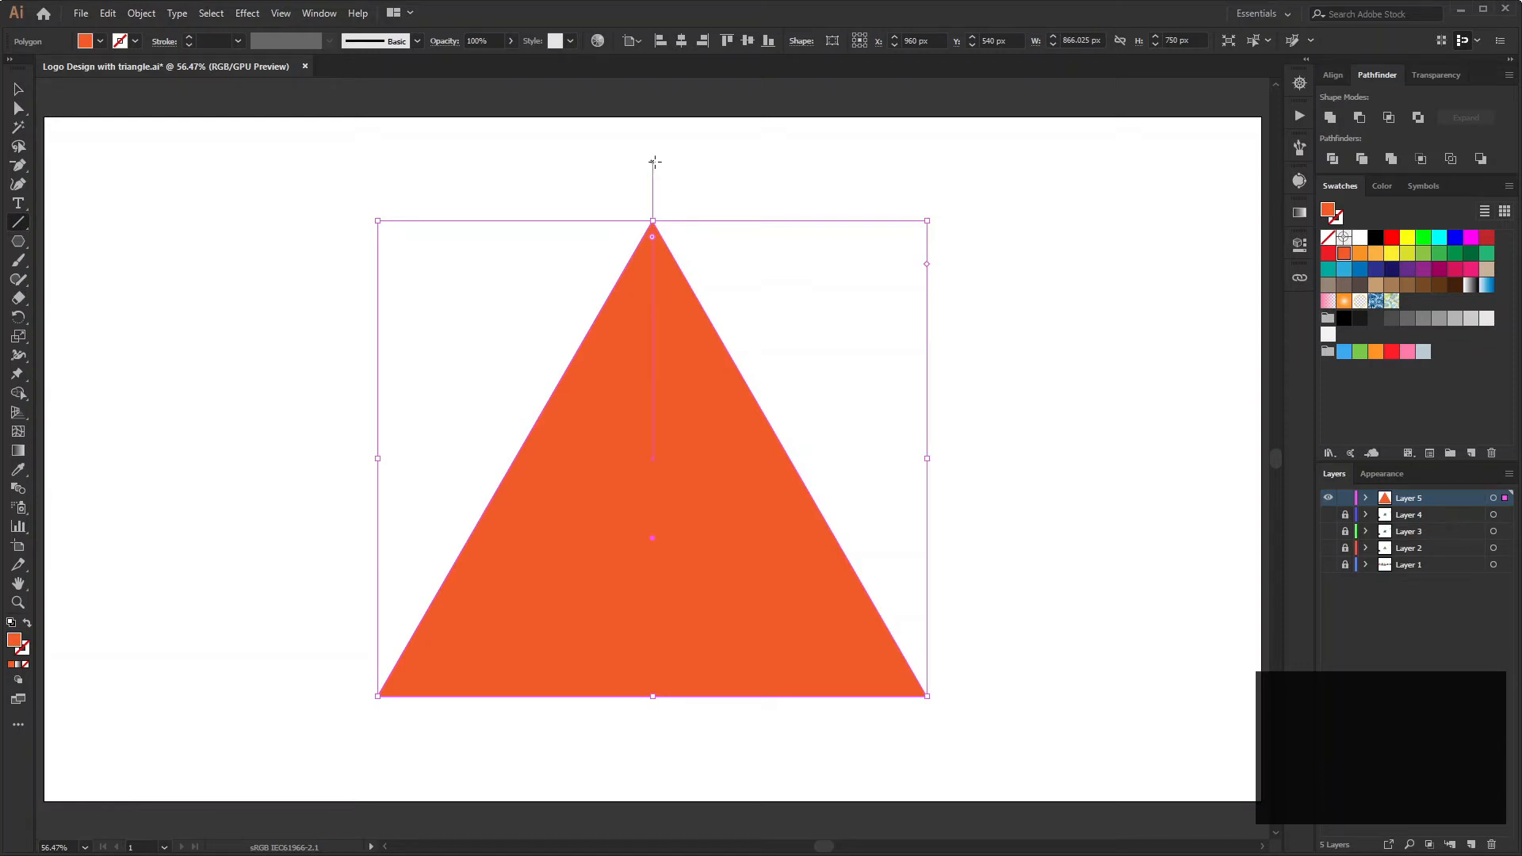
{"action": "left_click_drag", "start_coordinate": [654, 162], "coordinate": [656, 741]}
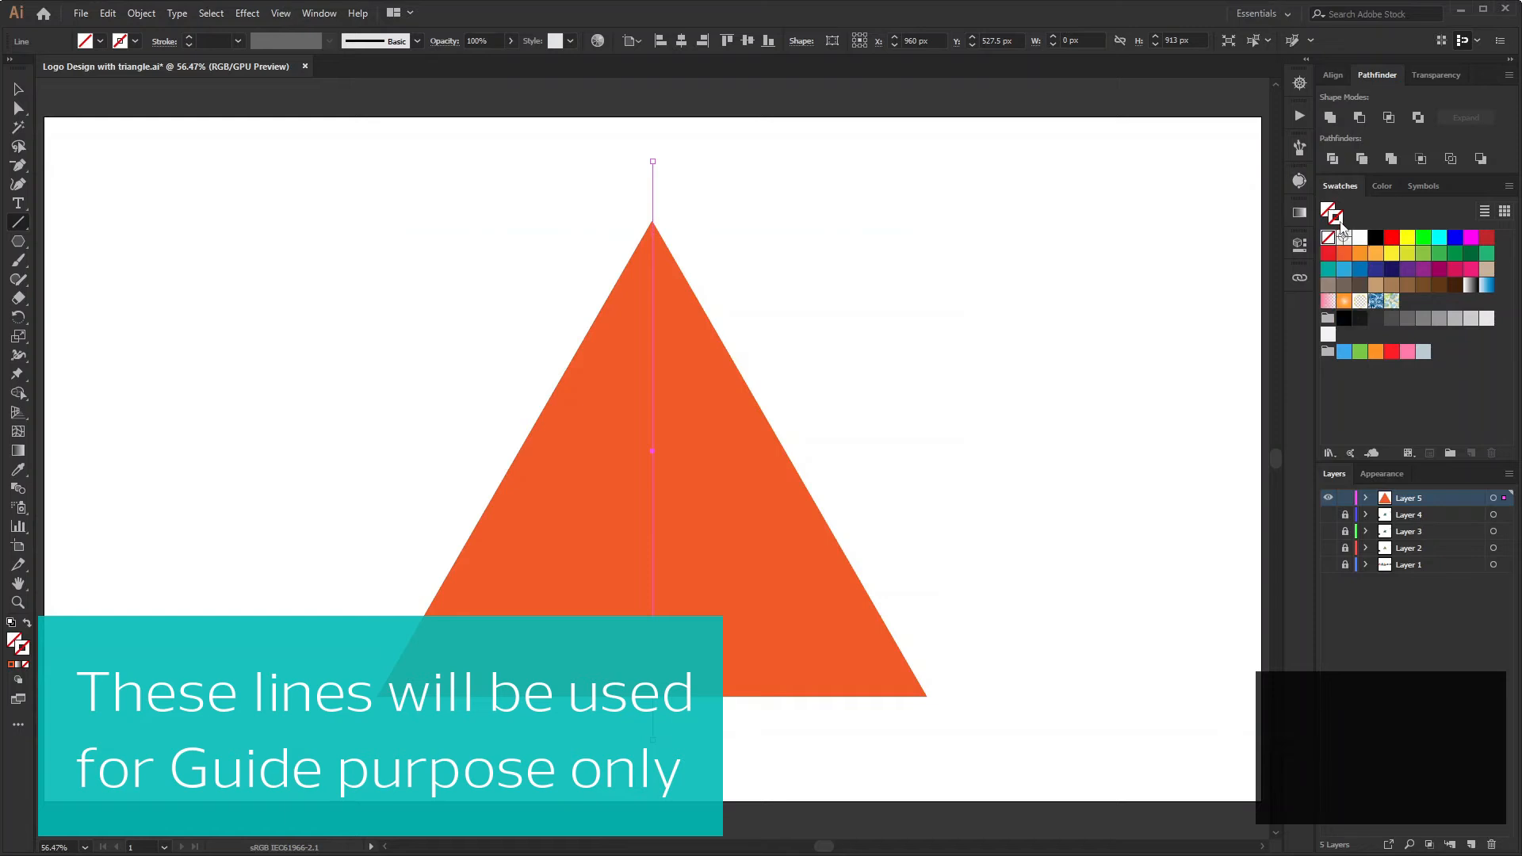
{"action": "left_click", "coordinate": [1376, 239]}
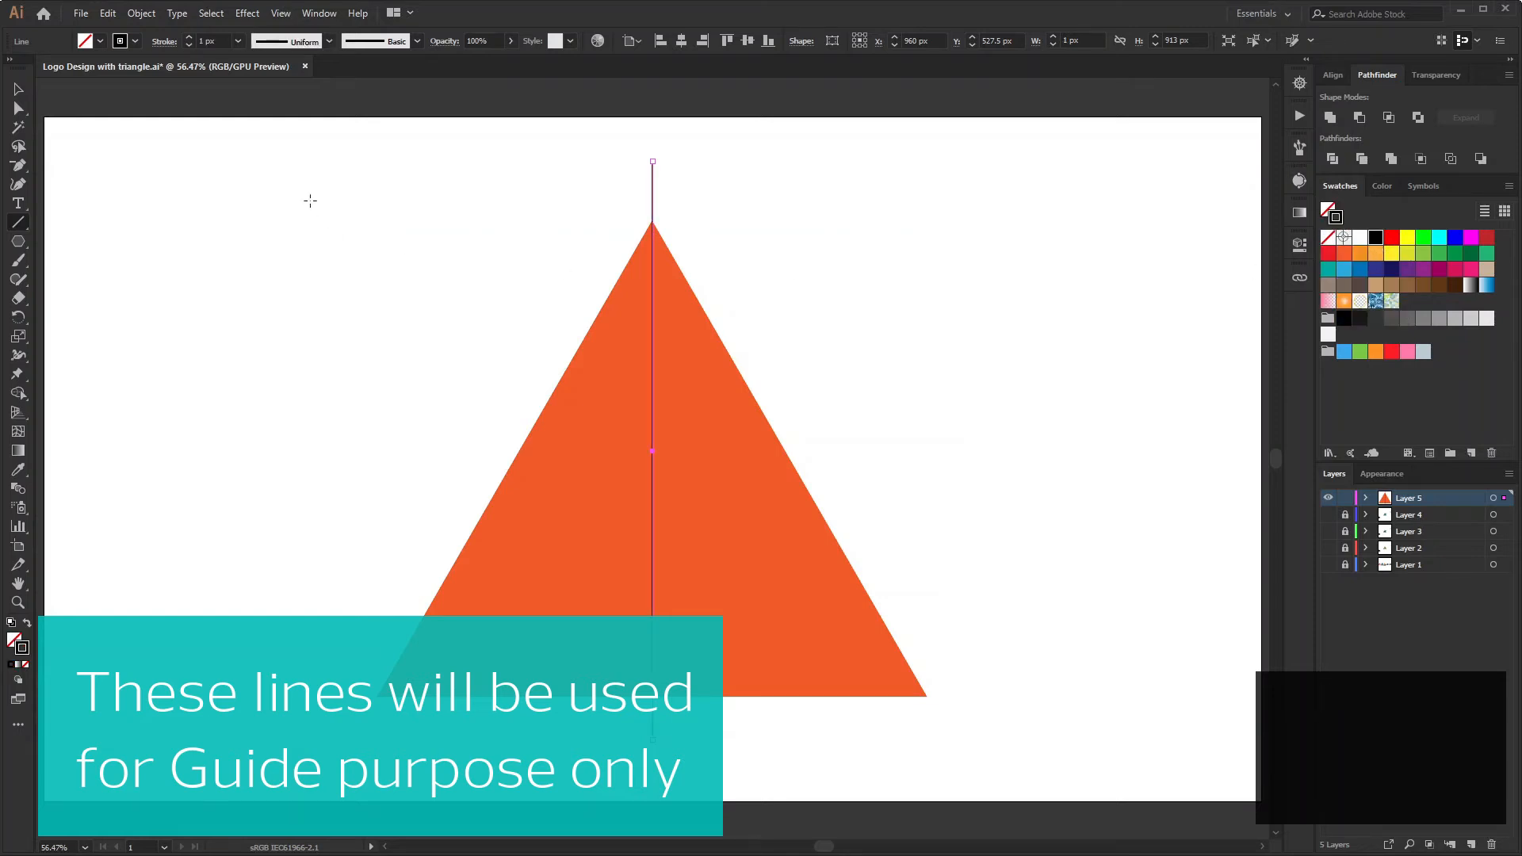
{"action": "left_click", "coordinate": [18, 89]}
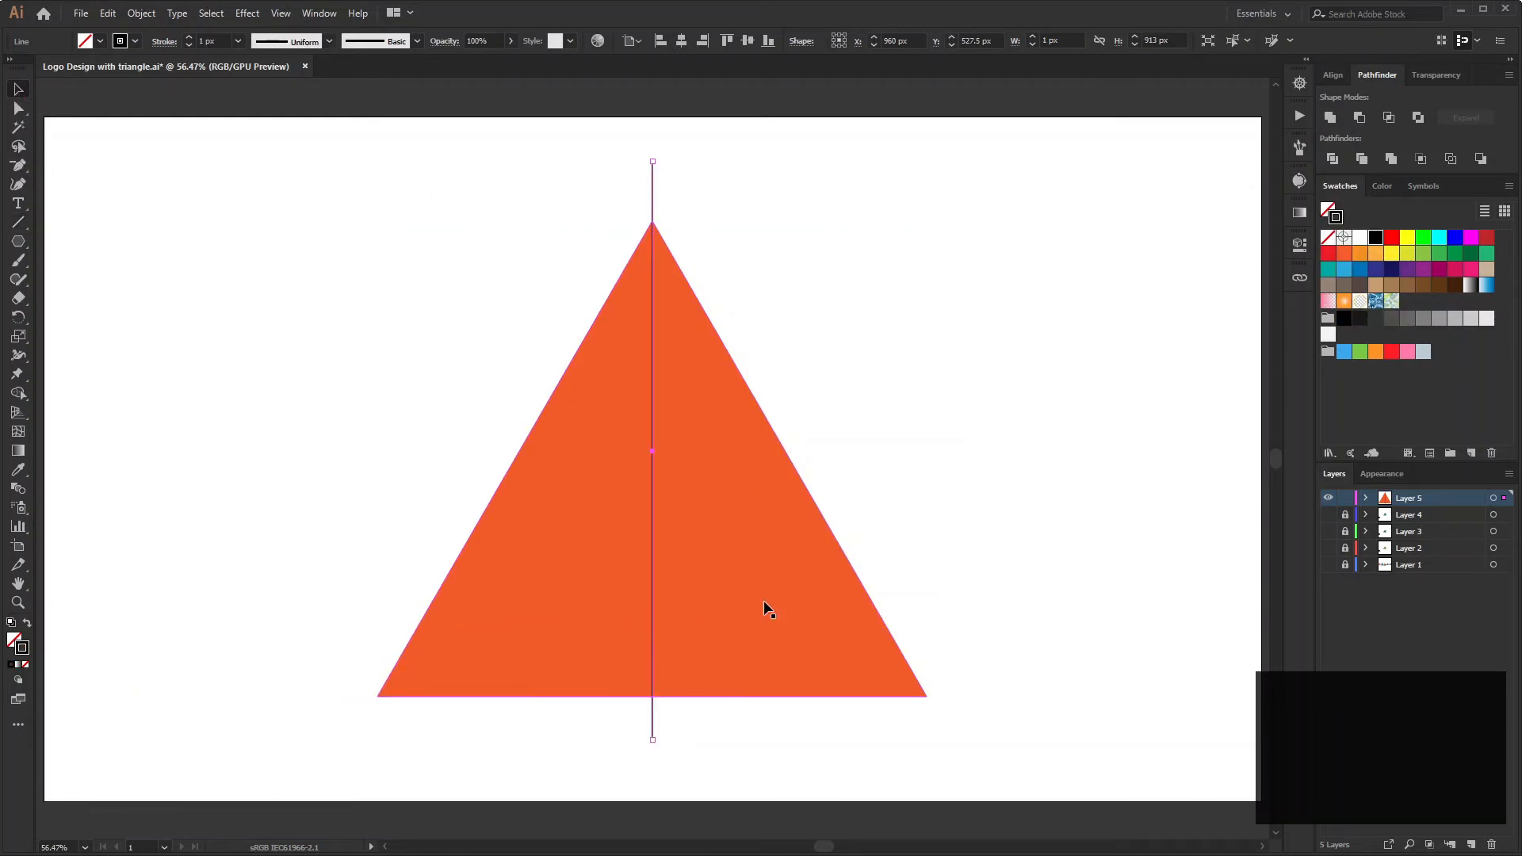
{"action": "left_click_drag", "start_coordinate": [654, 722], "coordinate": [925, 726]}
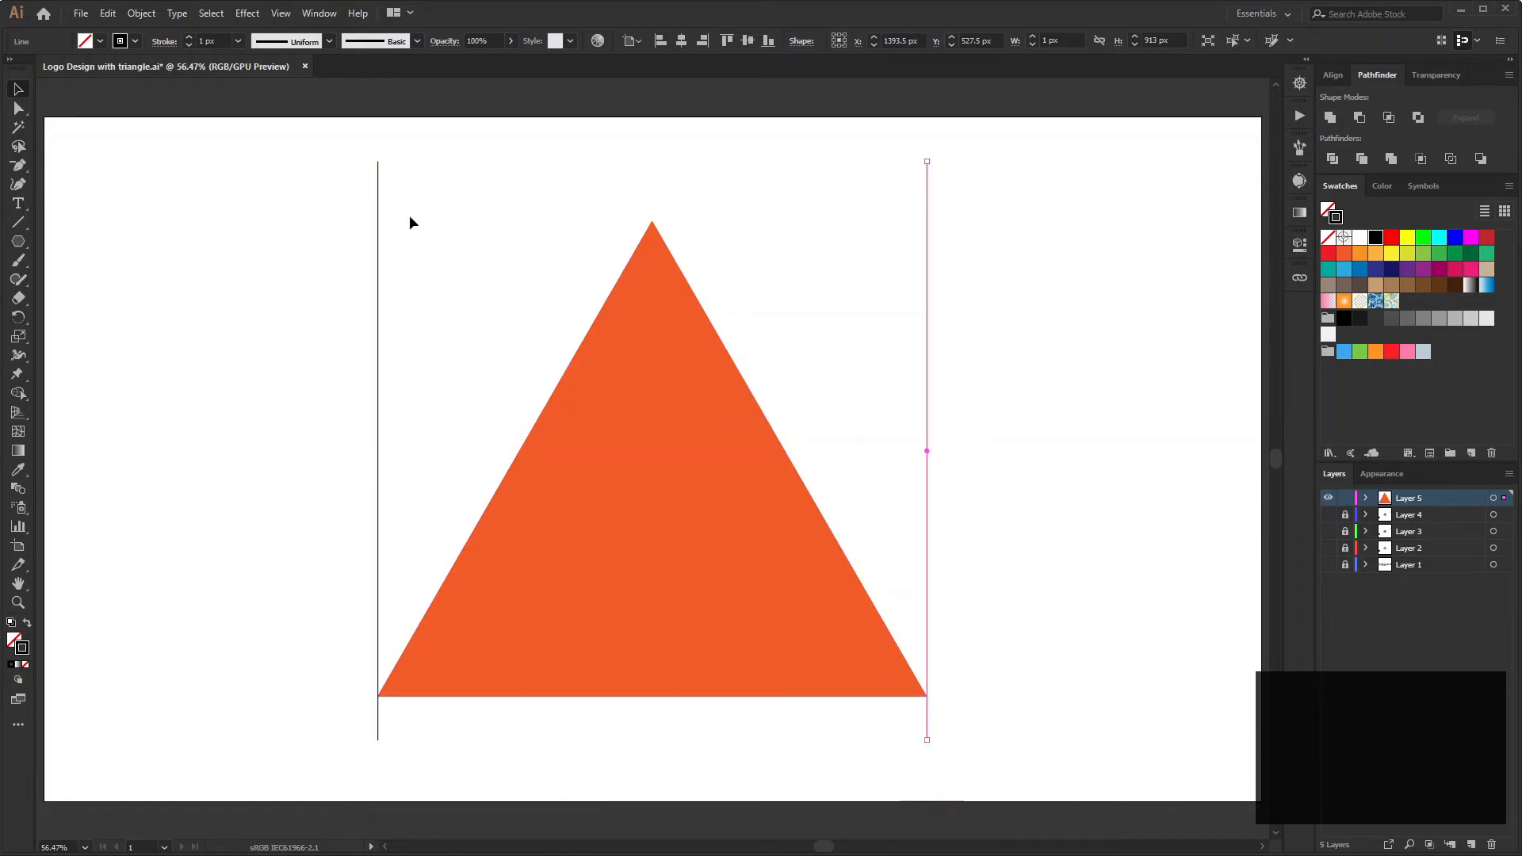
Make a blend between the two vertical lines.
{"action": "left_click", "coordinate": [378, 238], "text": "shift"}
{"action": "left_click", "coordinate": [142, 13]}
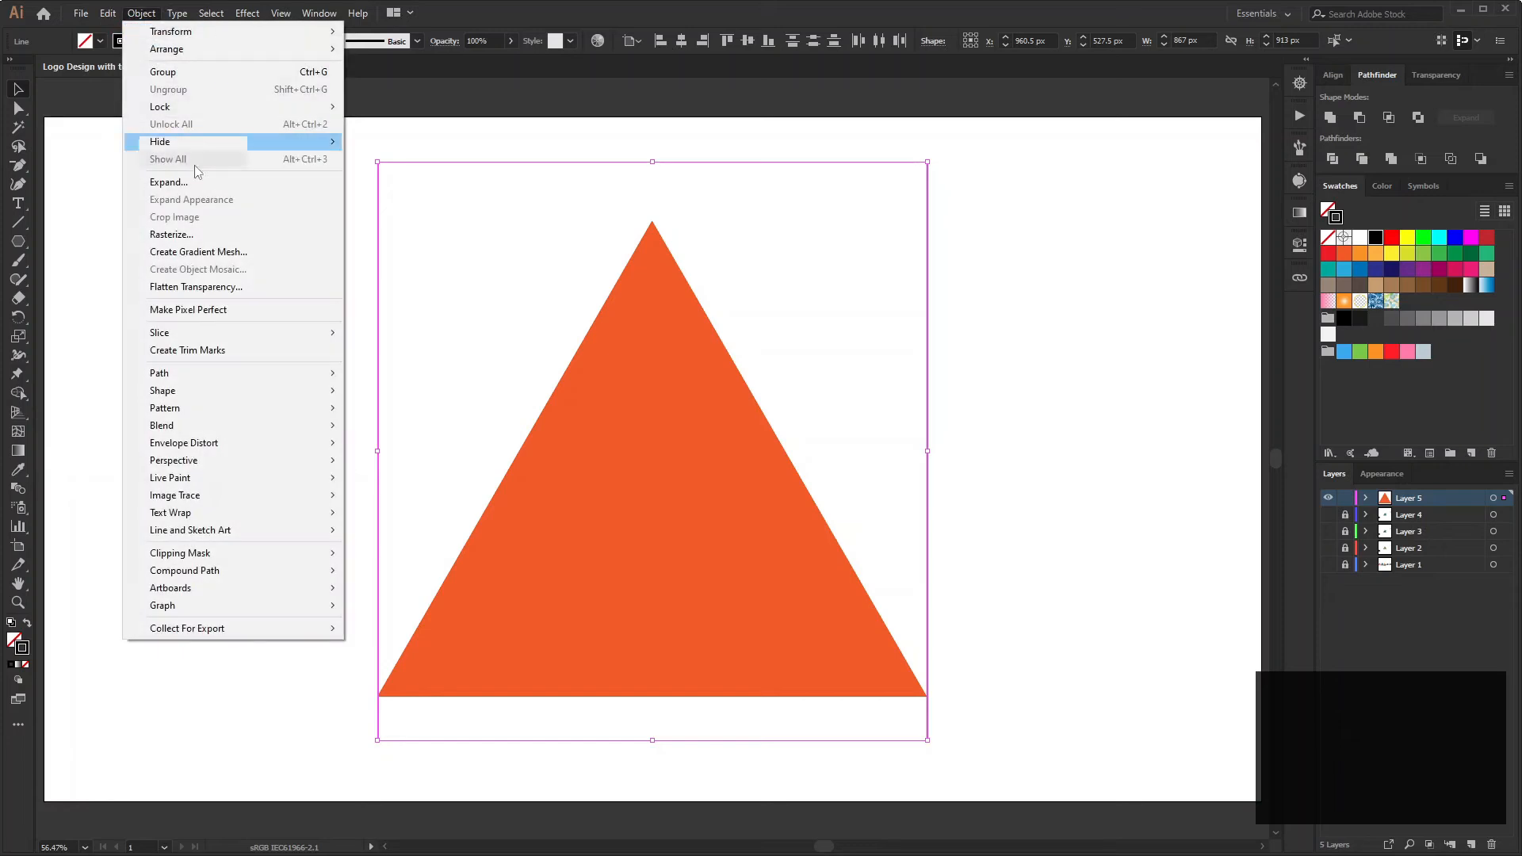
{"action": "mouse_move", "coordinate": [244, 425]}
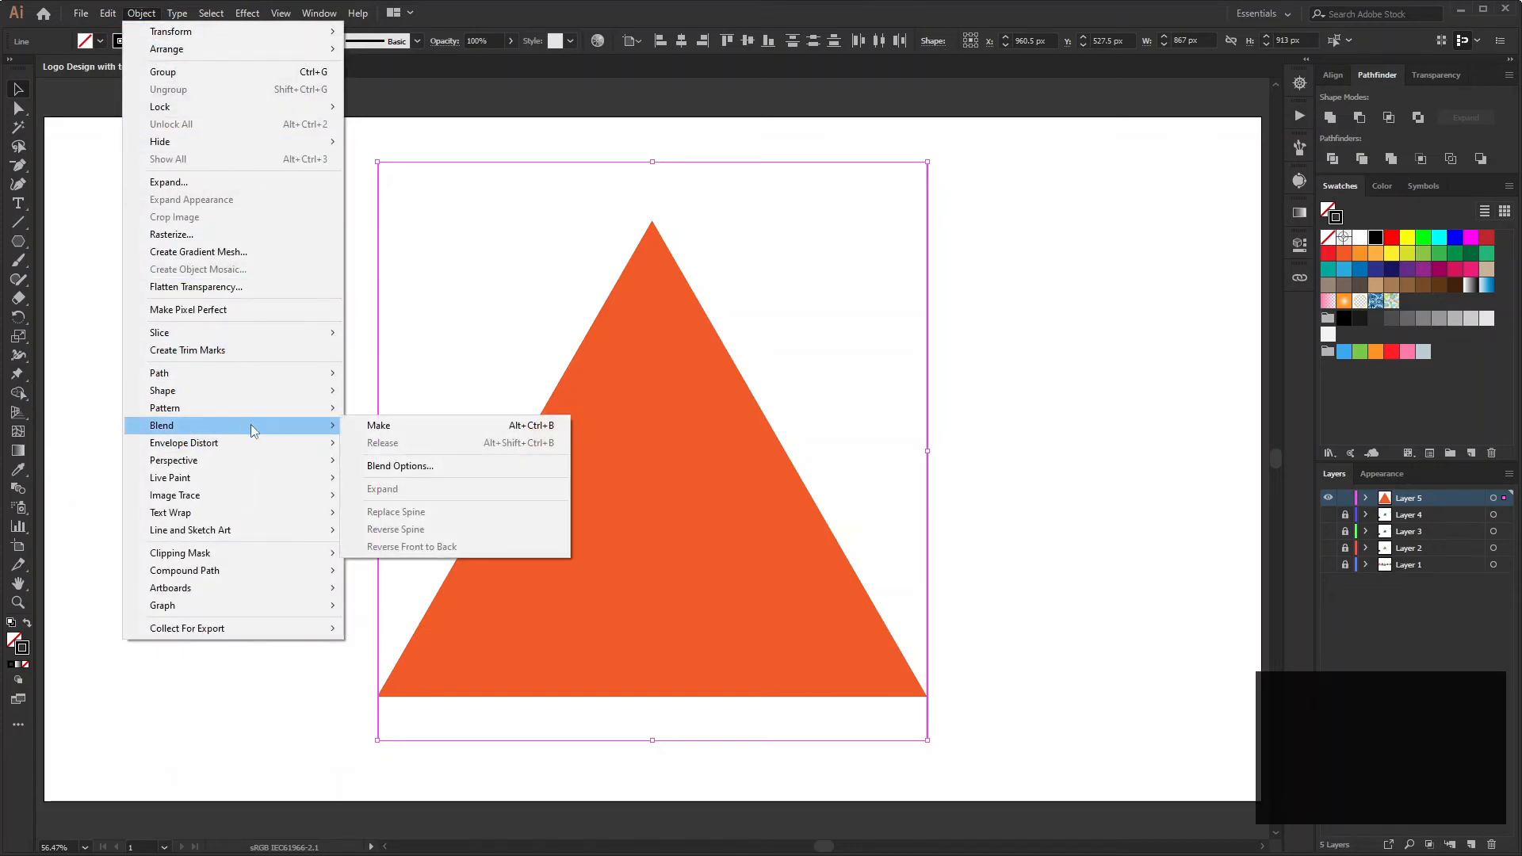
{"action": "left_click", "coordinate": [399, 430]}
Set the line blend's spacing to 2 specified steps with the preview switched on.
{"action": "left_click", "coordinate": [140, 15]}
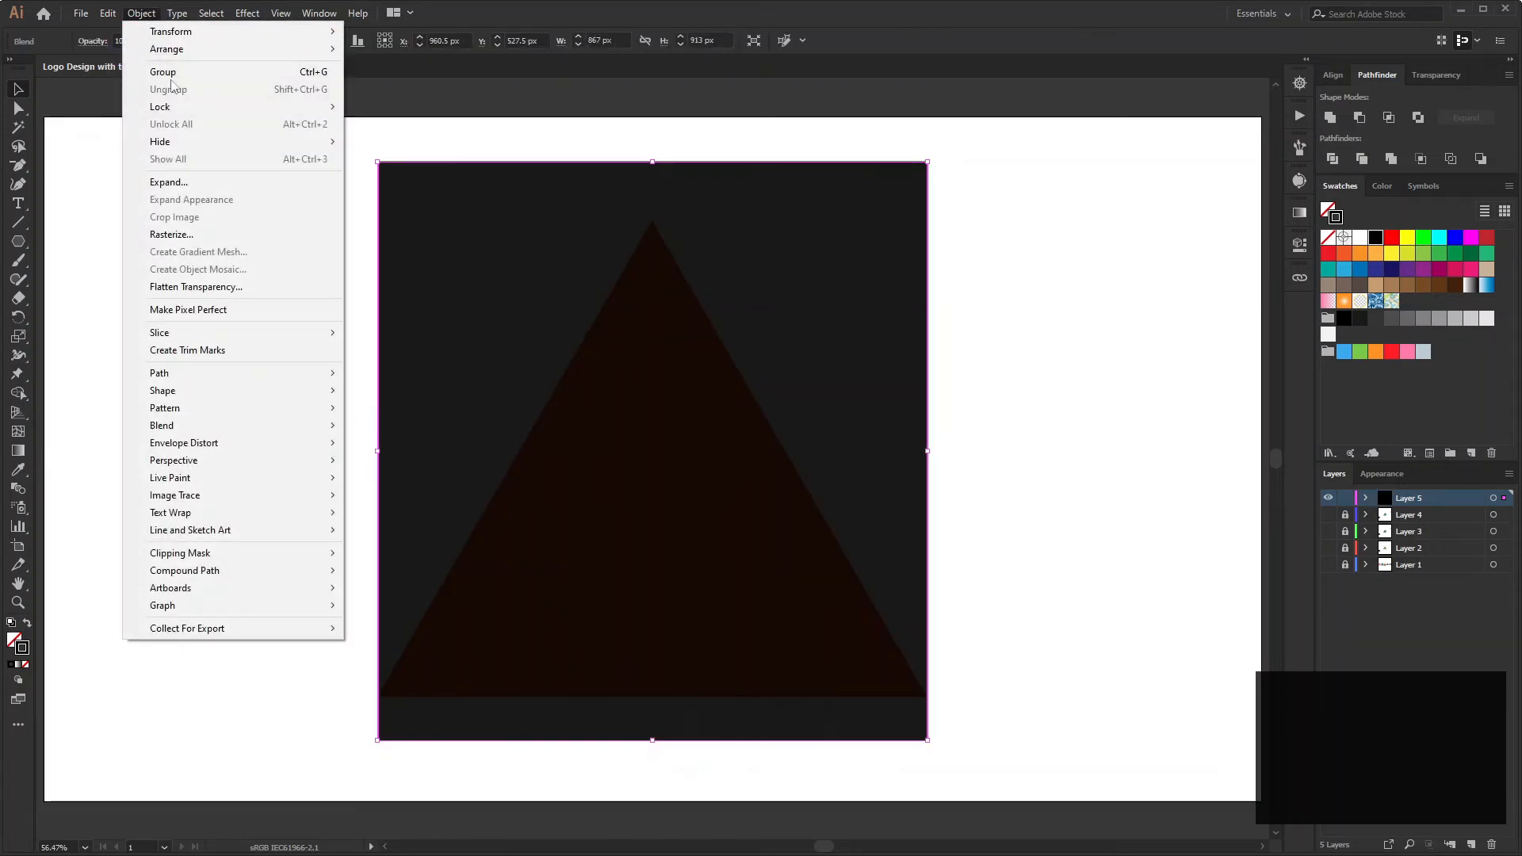
{"action": "mouse_move", "coordinate": [237, 426]}
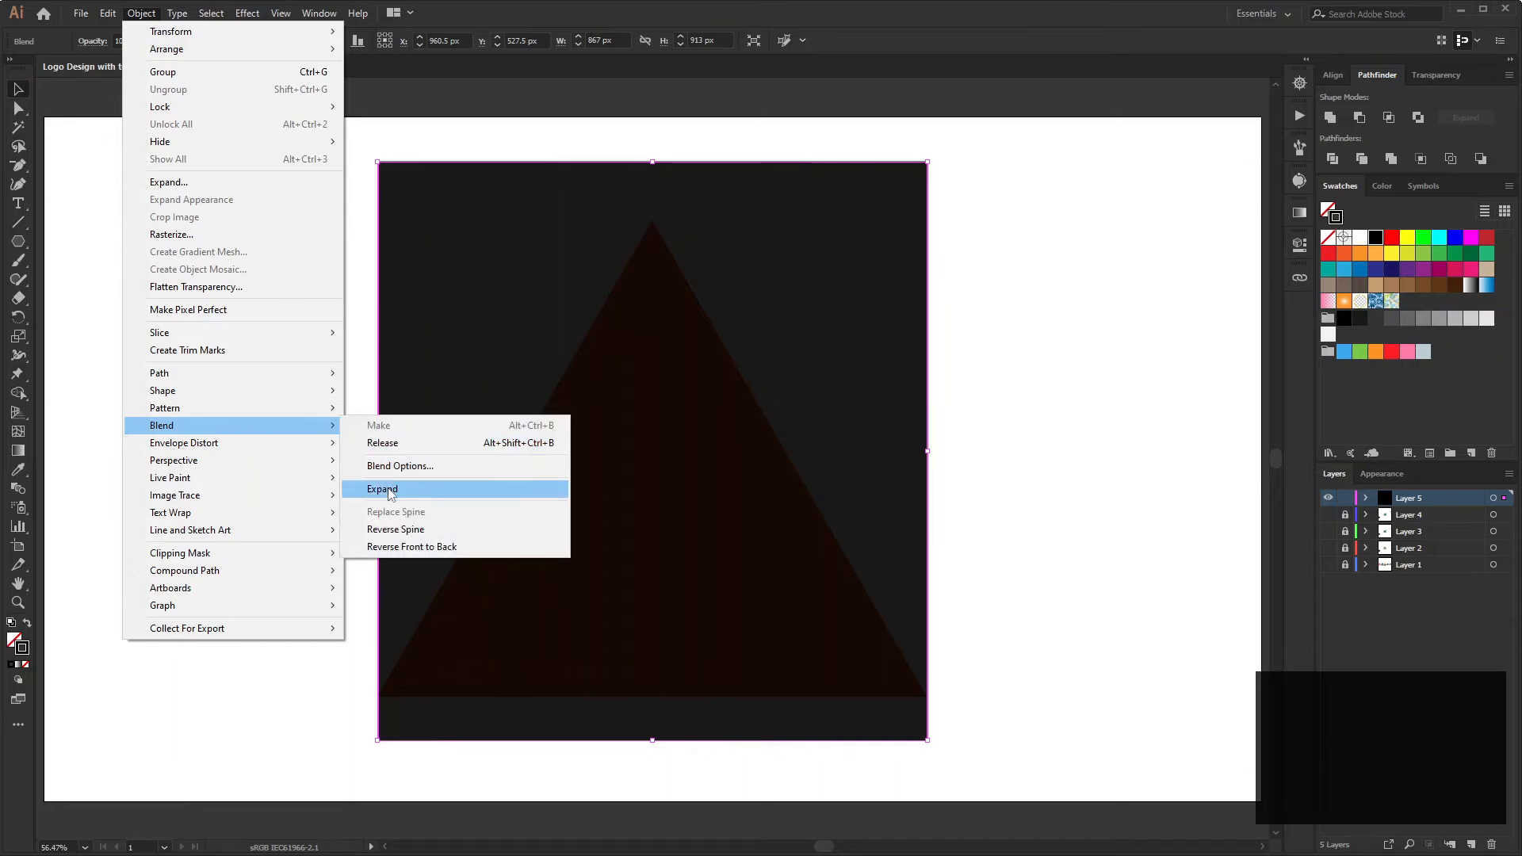
{"action": "left_click", "coordinate": [400, 466]}
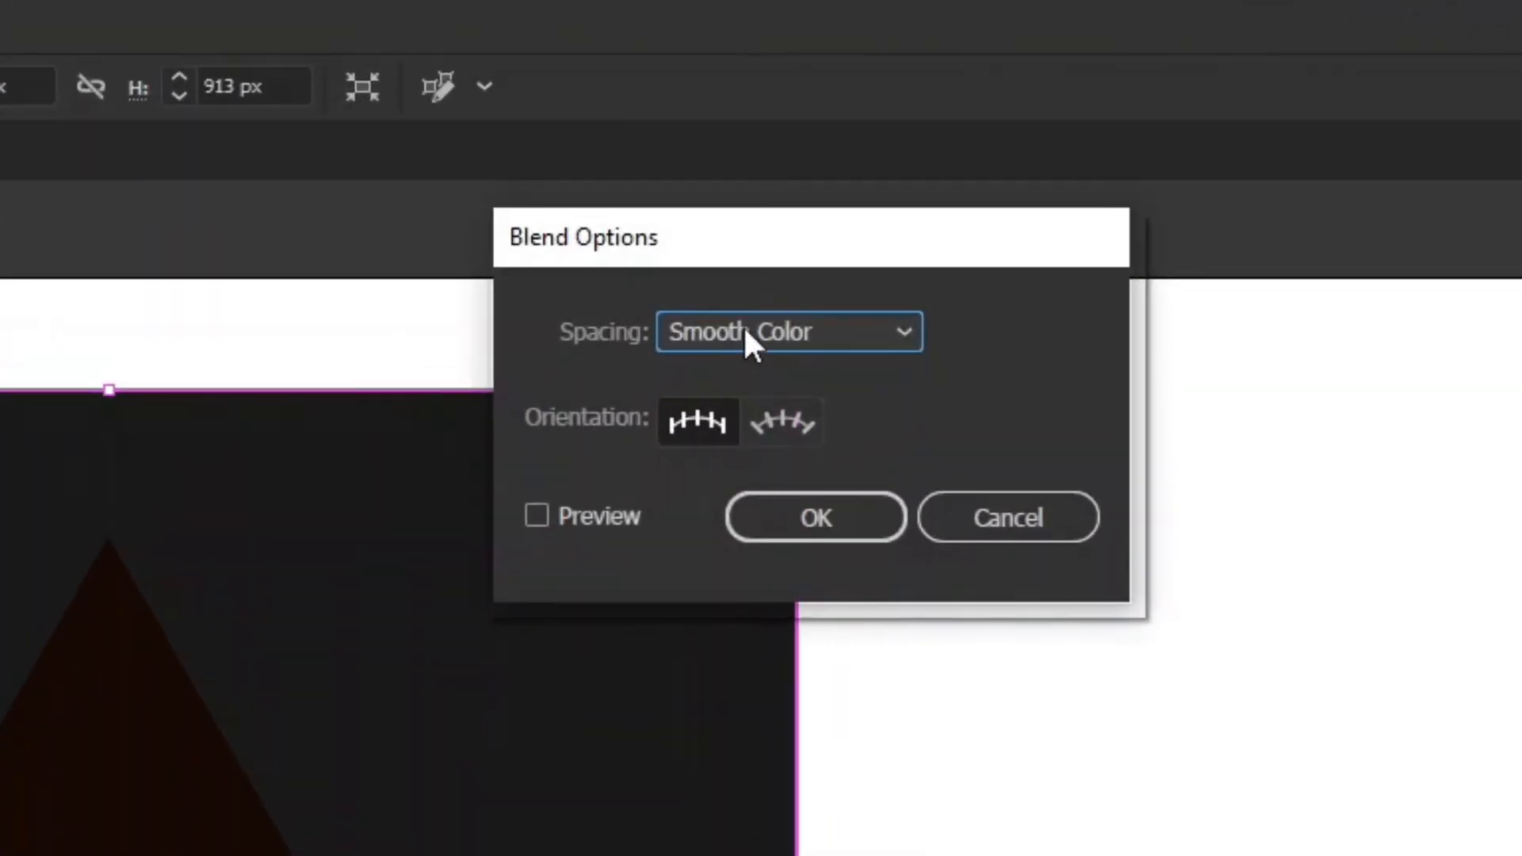
{"action": "left_click", "coordinate": [745, 333]}
{"action": "left_click", "coordinate": [762, 415]}
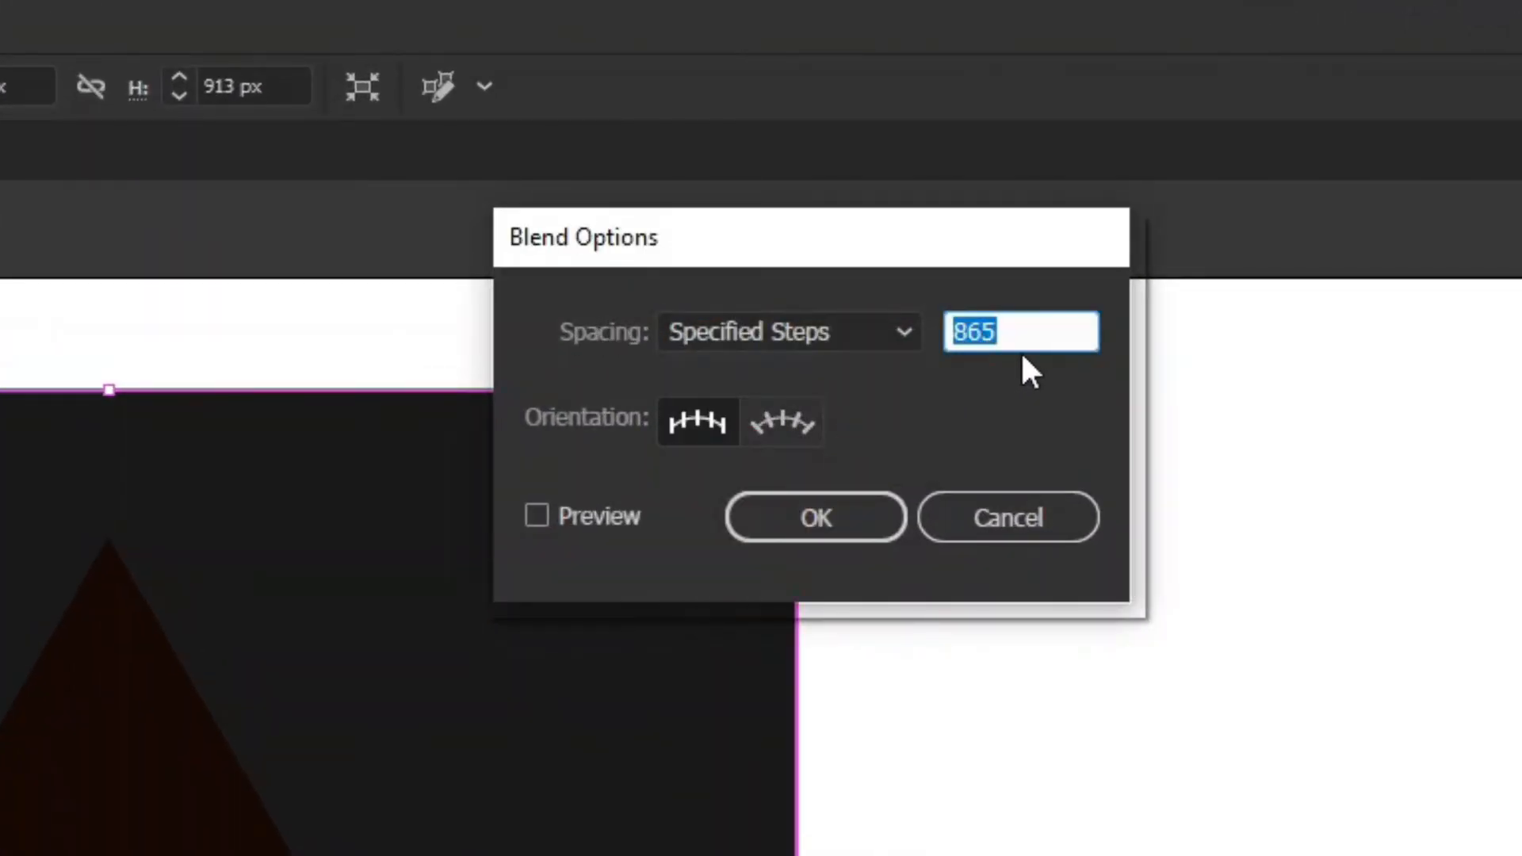
{"action": "type", "text": "2"}
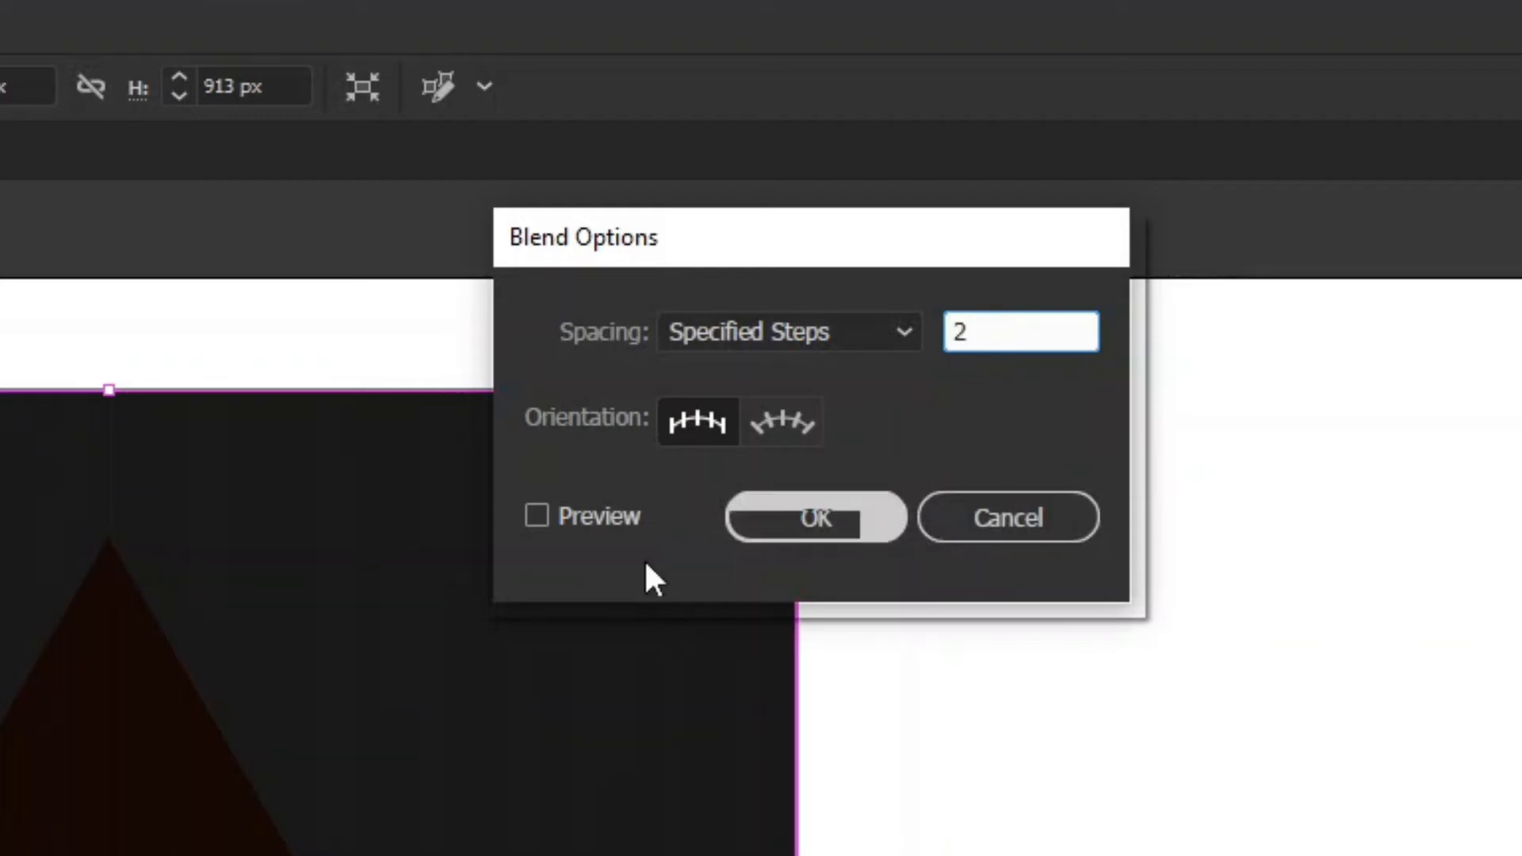
{"action": "left_click", "coordinate": [537, 516]}
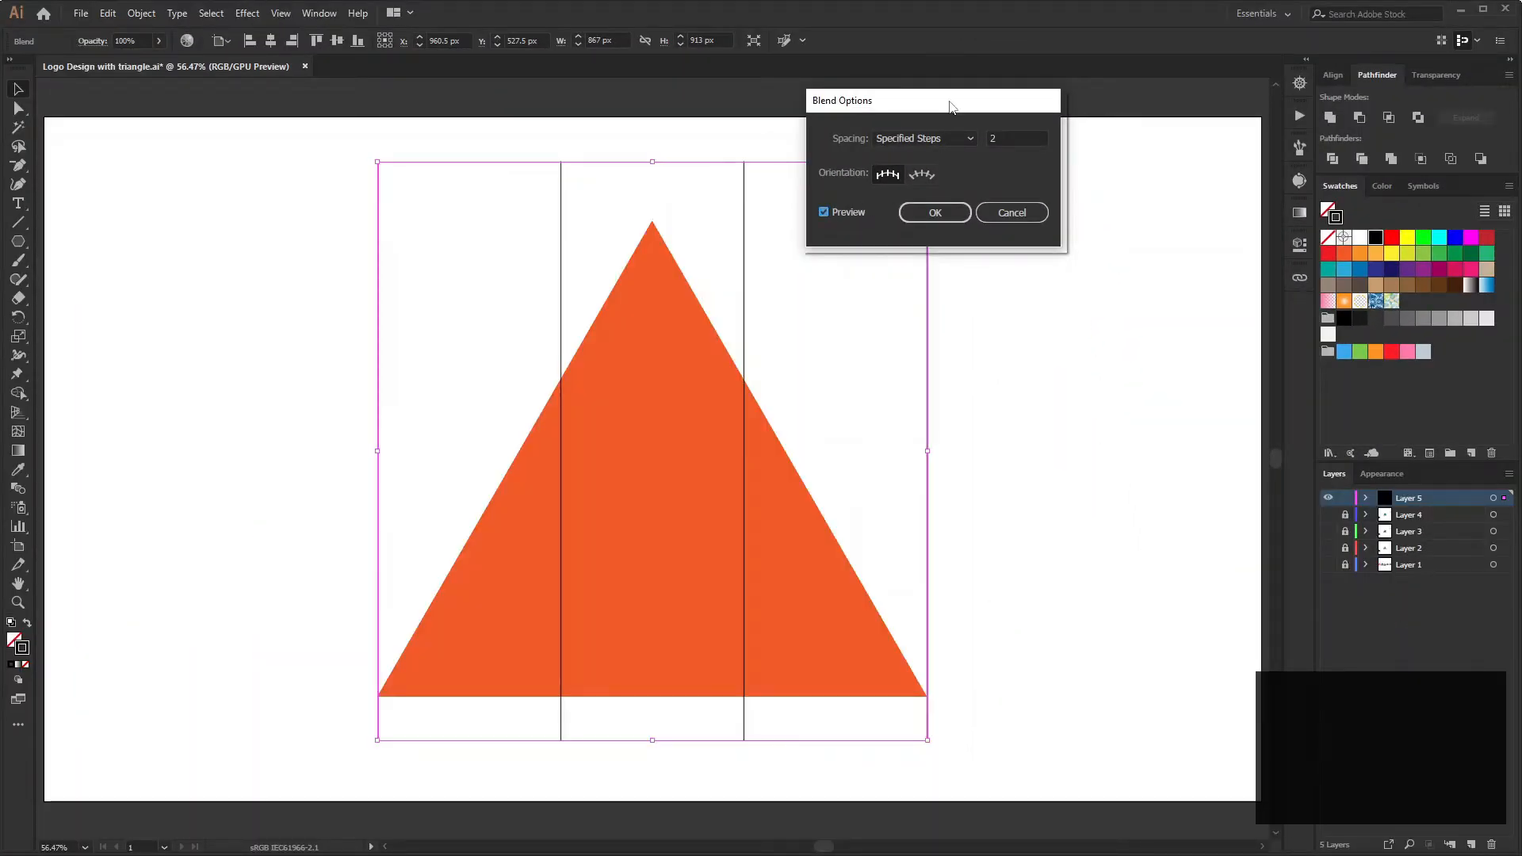
{"action": "left_click_drag", "start_coordinate": [951, 107], "coordinate": [1071, 216]}
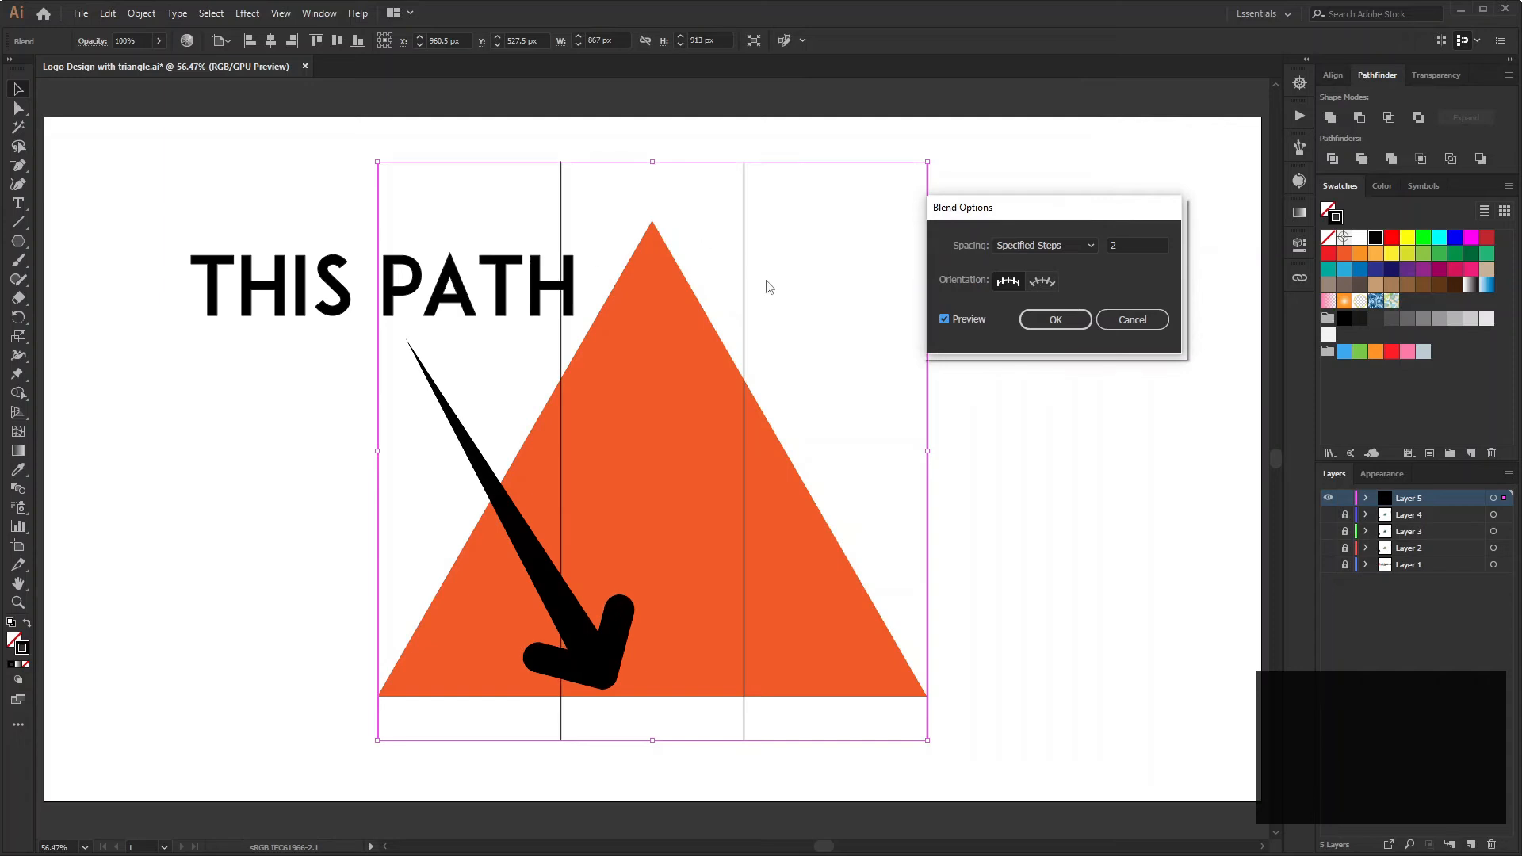
{"action": "left_click", "coordinate": [1053, 320]}
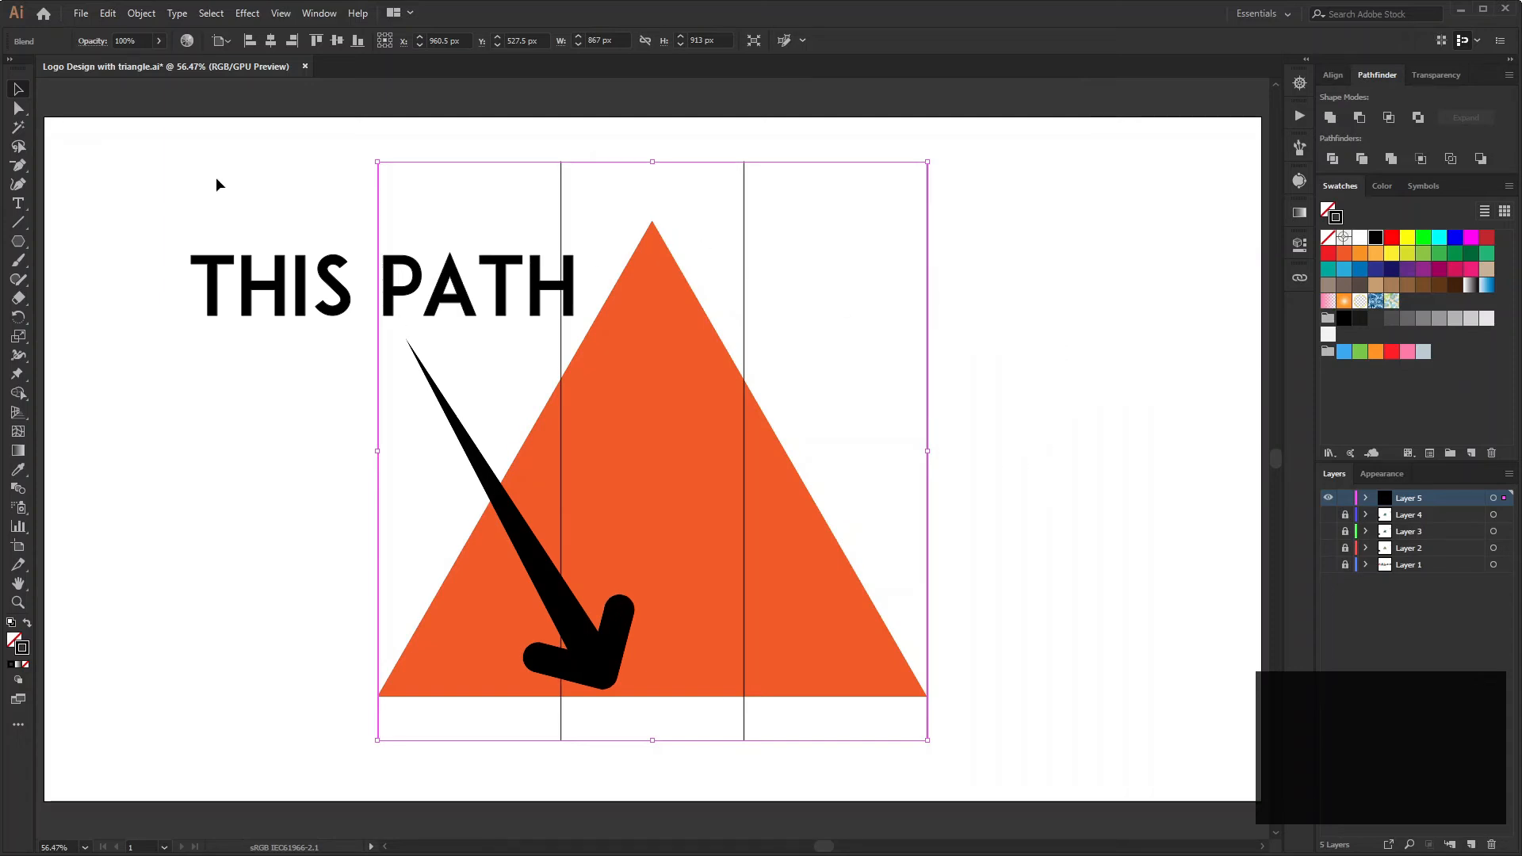
Expand the line blend with its object, fill and stroke included.
{"action": "left_click", "coordinate": [142, 15]}
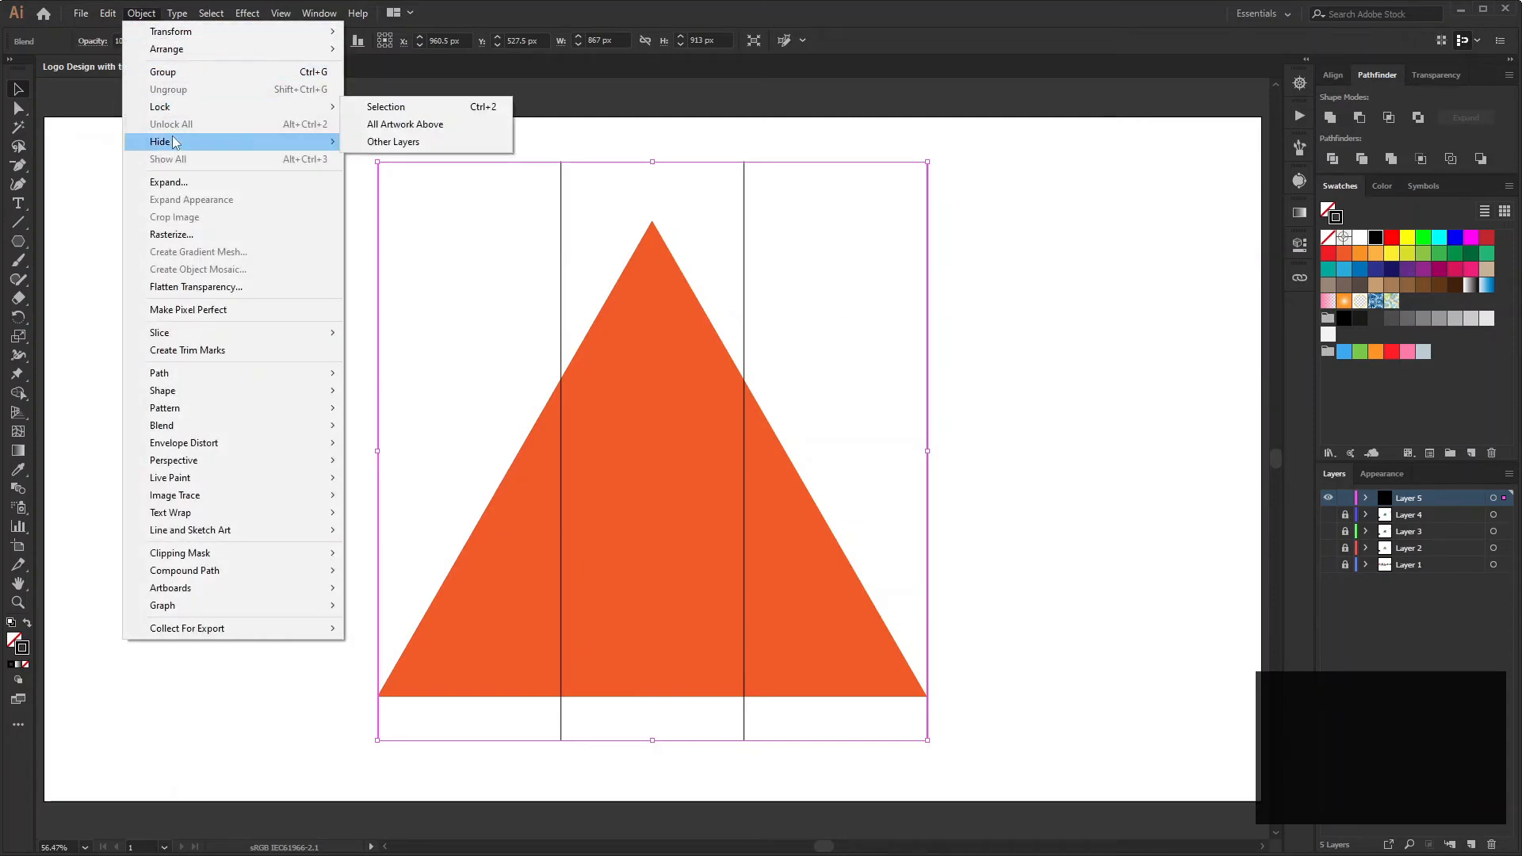
{"action": "left_click", "coordinate": [168, 183]}
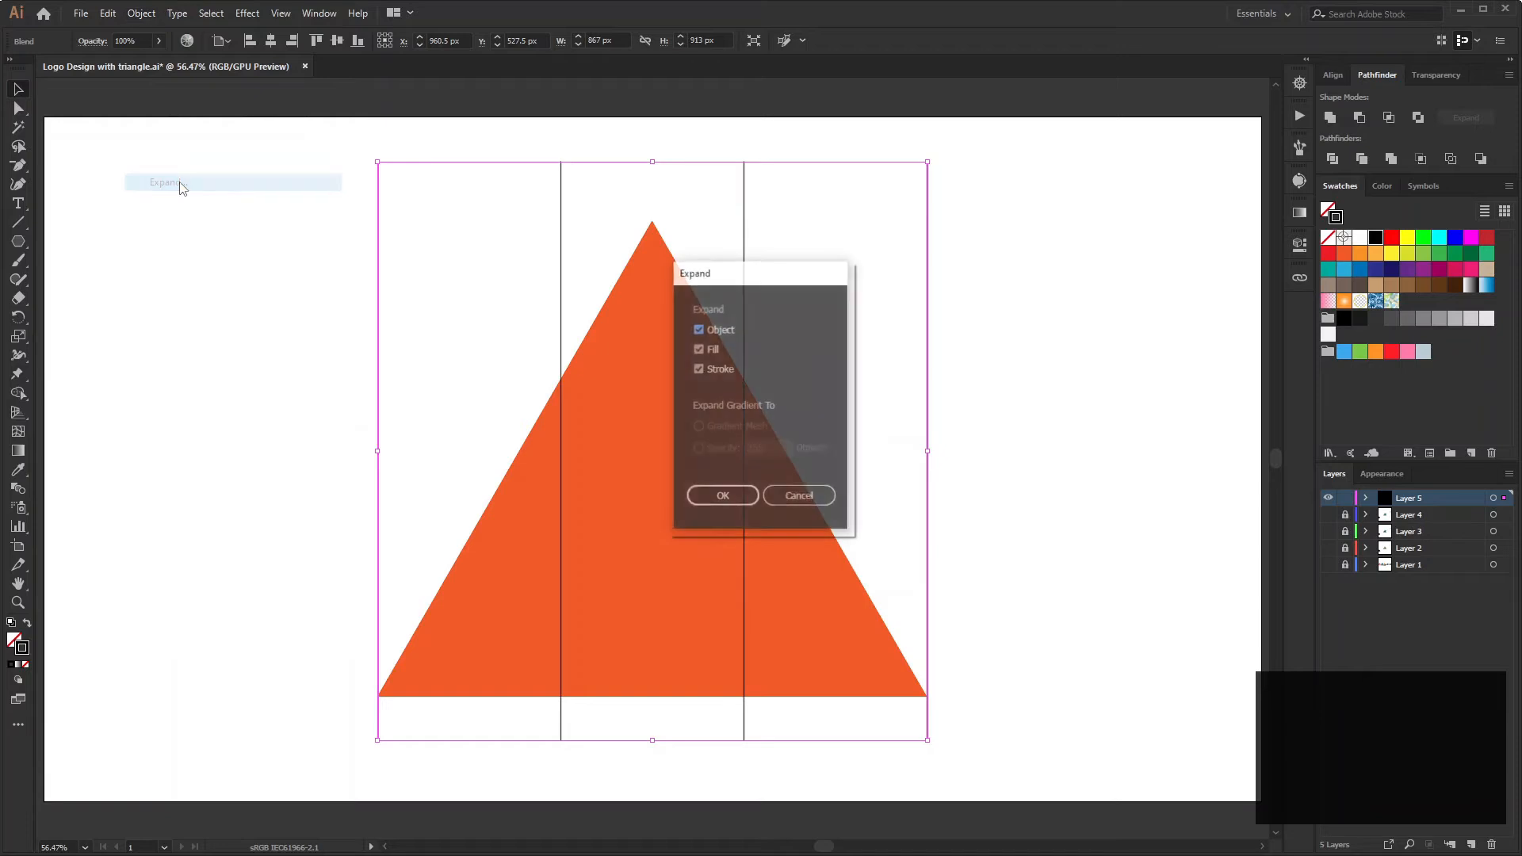
{"action": "left_click", "coordinate": [725, 501]}
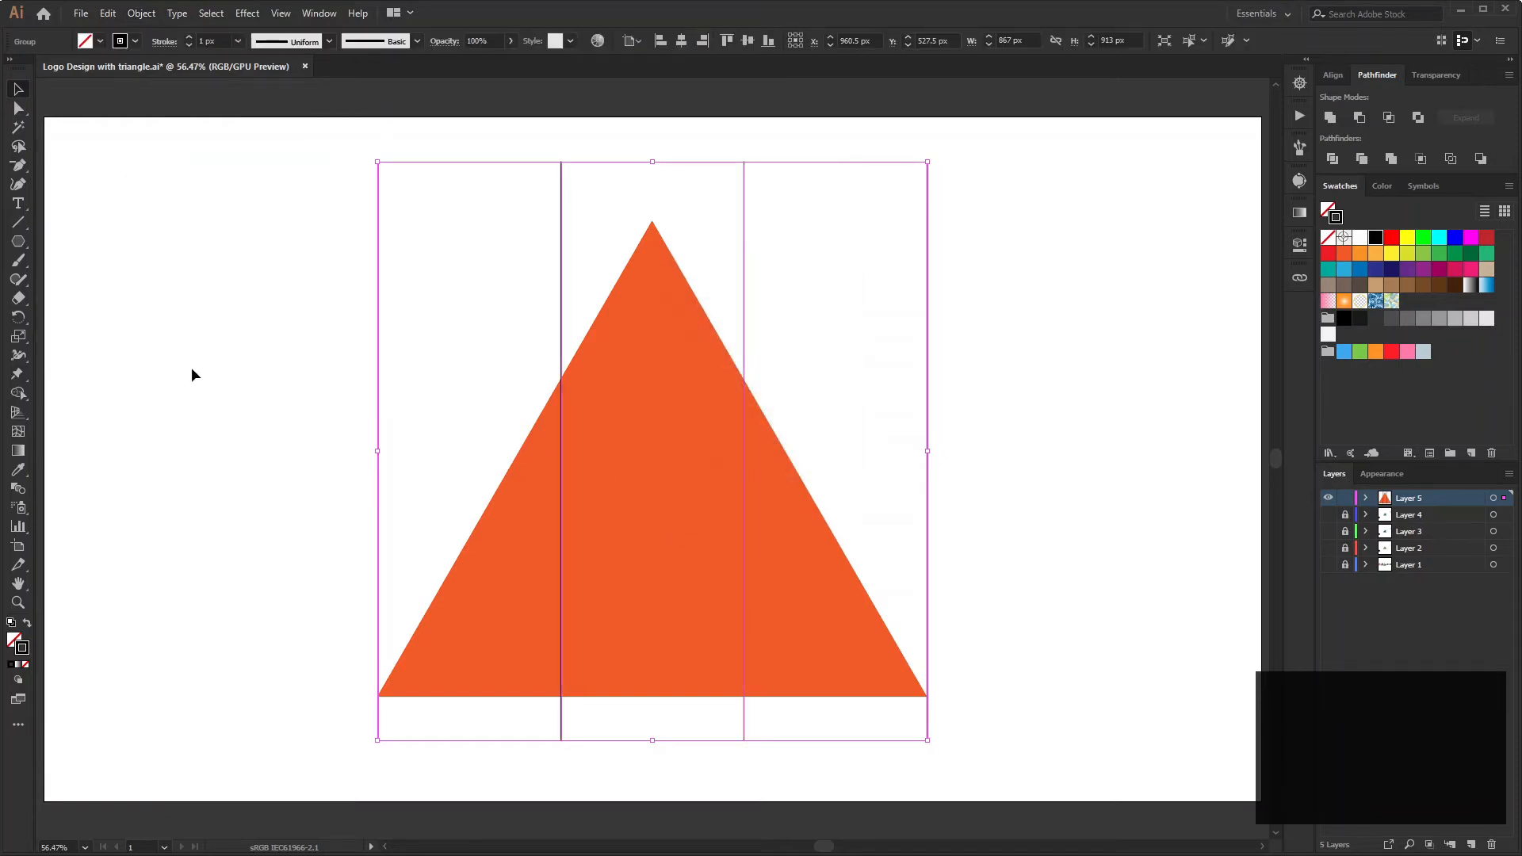
Convert the four expanded vertical lines into guides.
{"action": "left_click", "coordinate": [281, 15]}
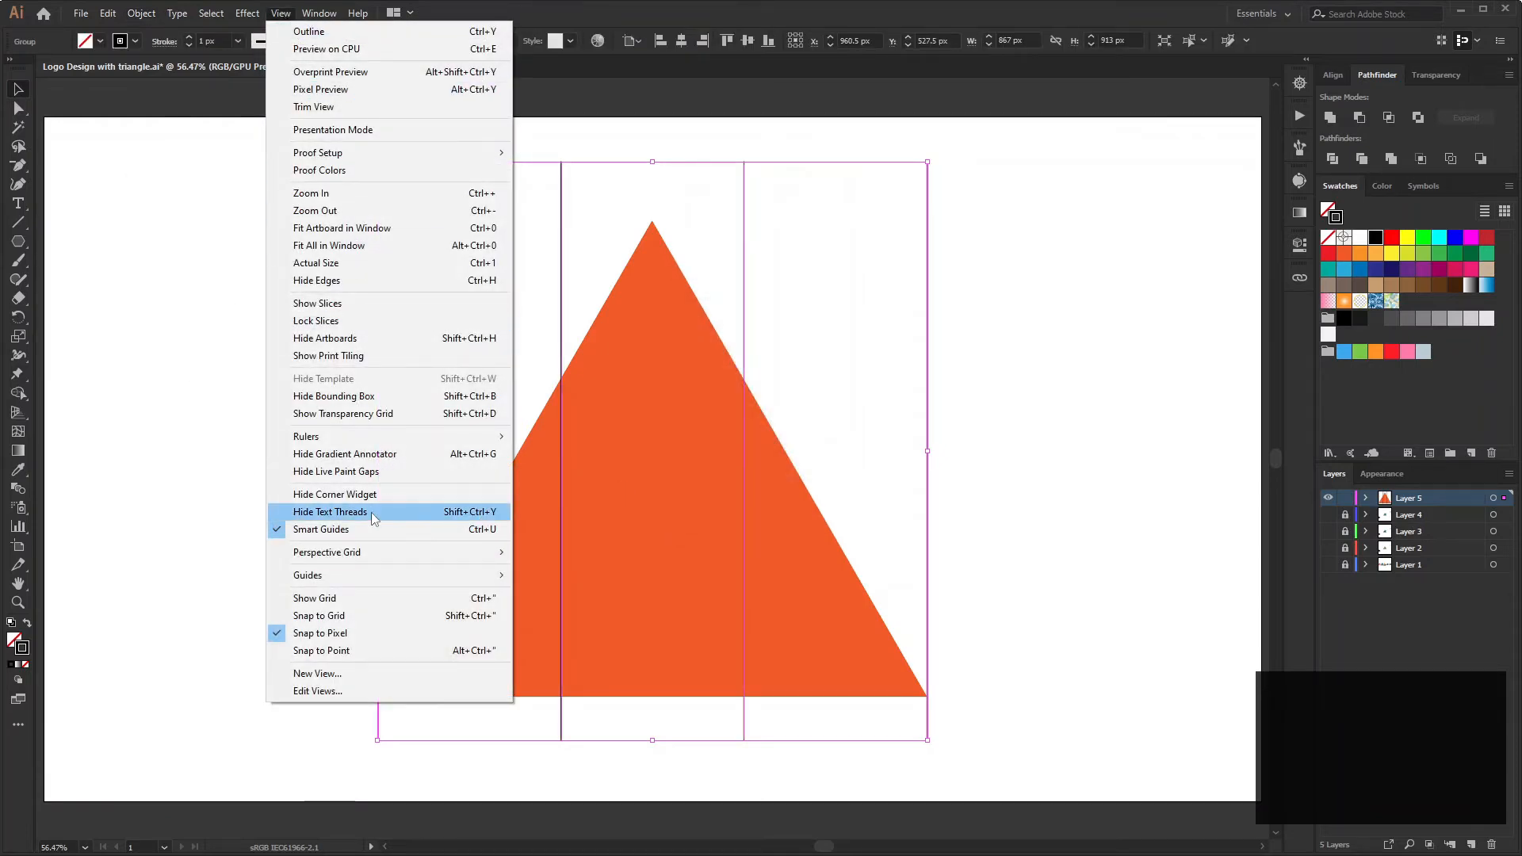
{"action": "mouse_move", "coordinate": [404, 585]}
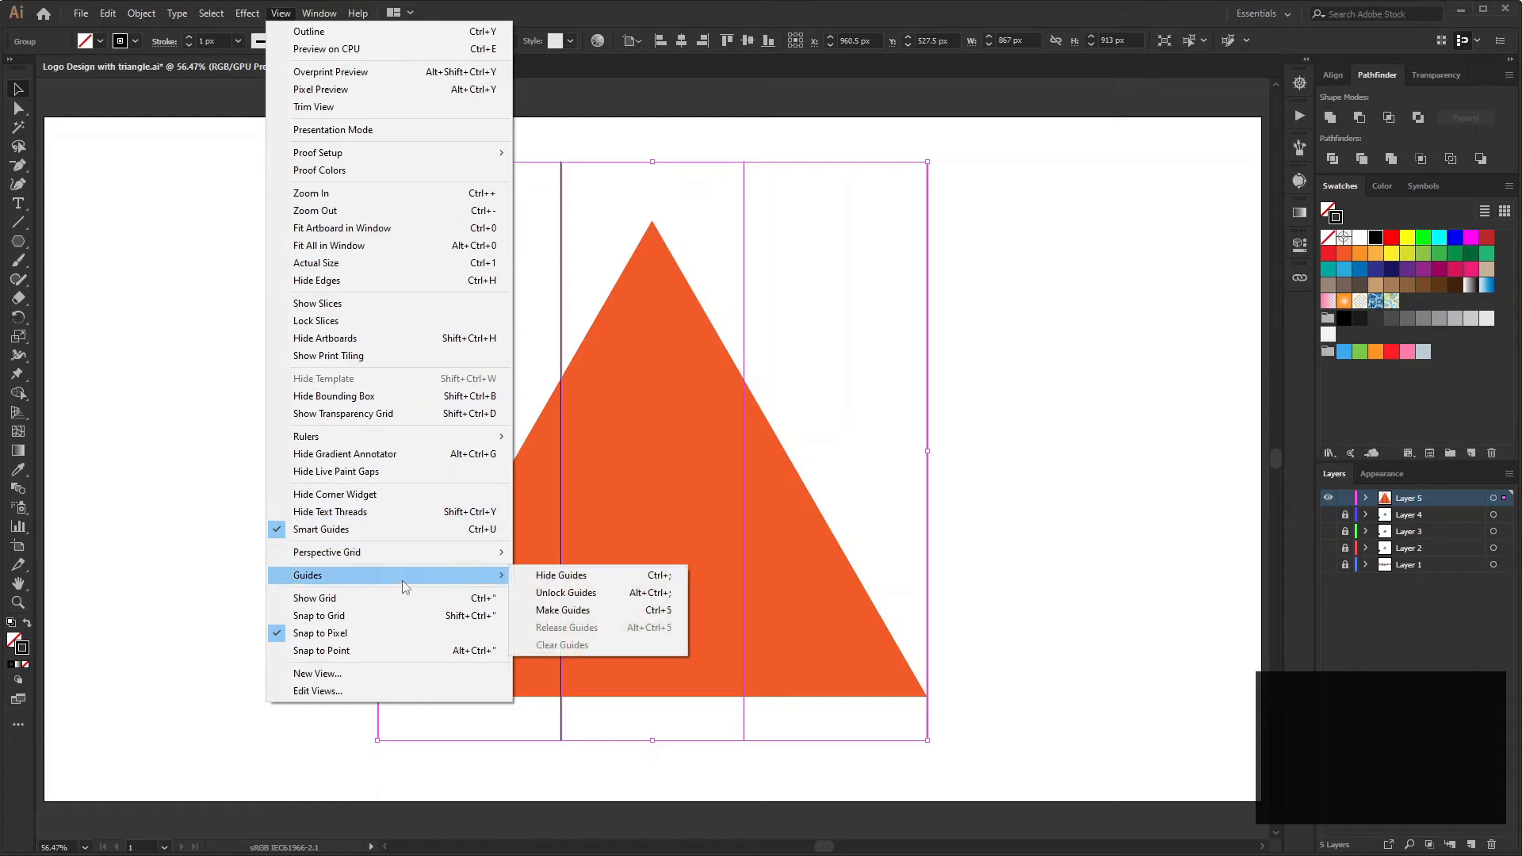
{"action": "left_click", "coordinate": [591, 611]}
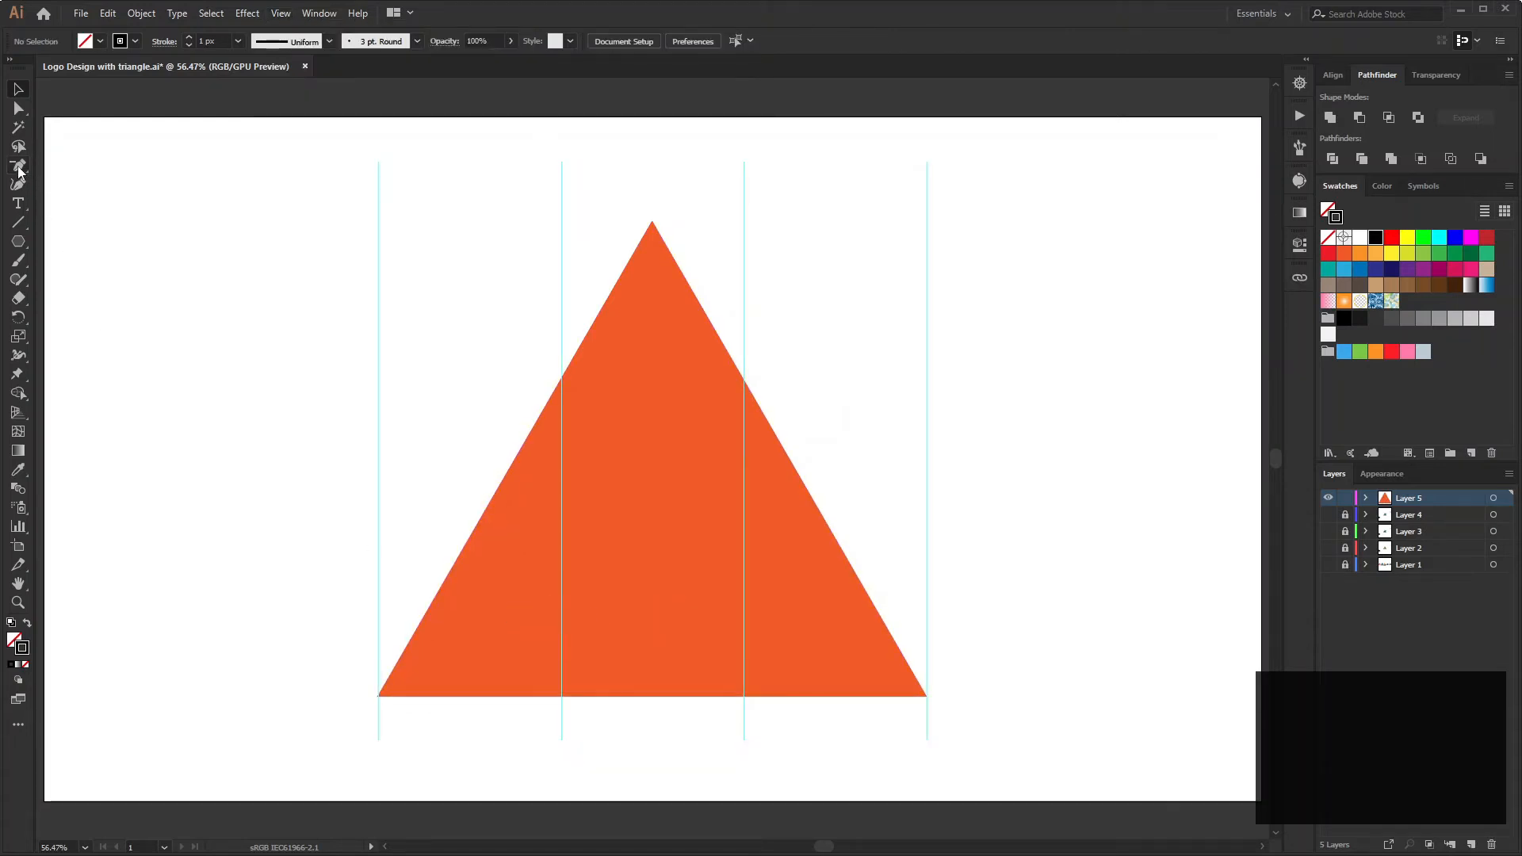
Add an anchor point on the triangle's base where the guide nearer its right corner crosses it.
{"action": "left_click_drag", "start_coordinate": [19, 168], "coordinate": [80, 168]}
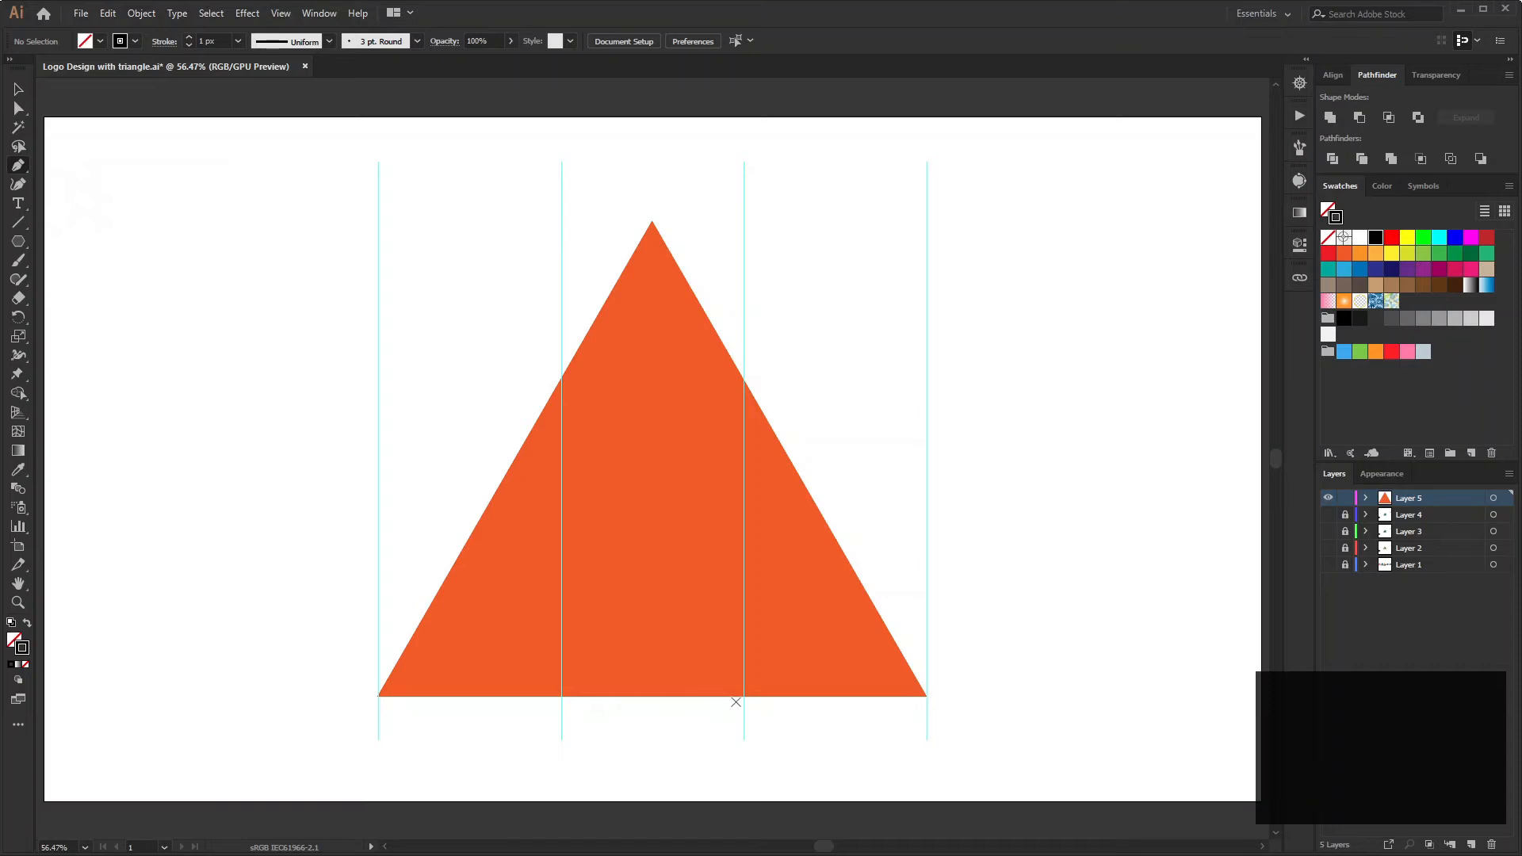
{"action": "left_click", "coordinate": [740, 691], "text": "ctrl"}
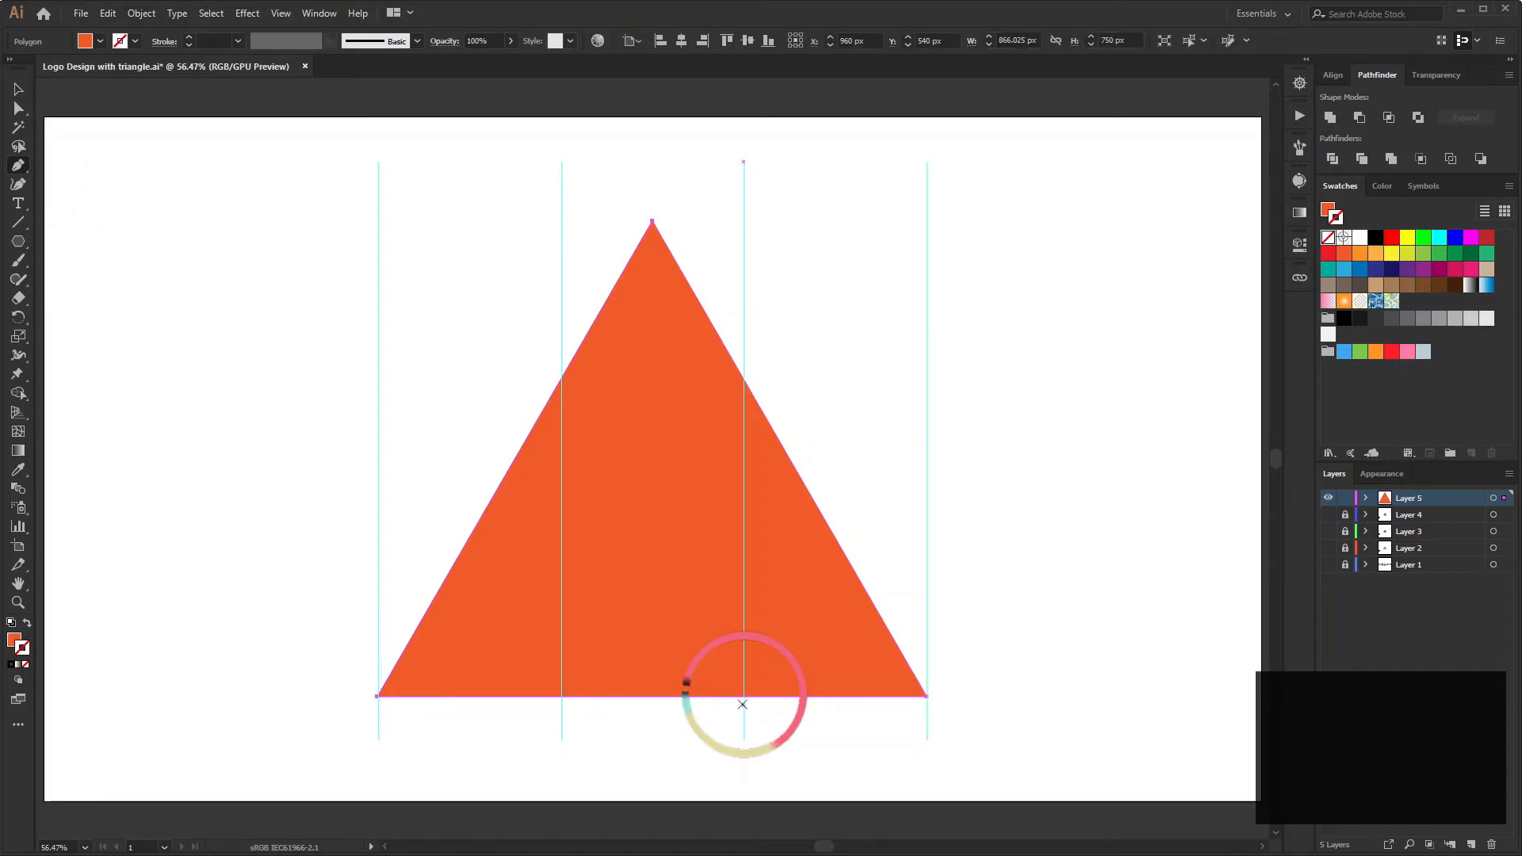
{"action": "left_click", "coordinate": [743, 697]}
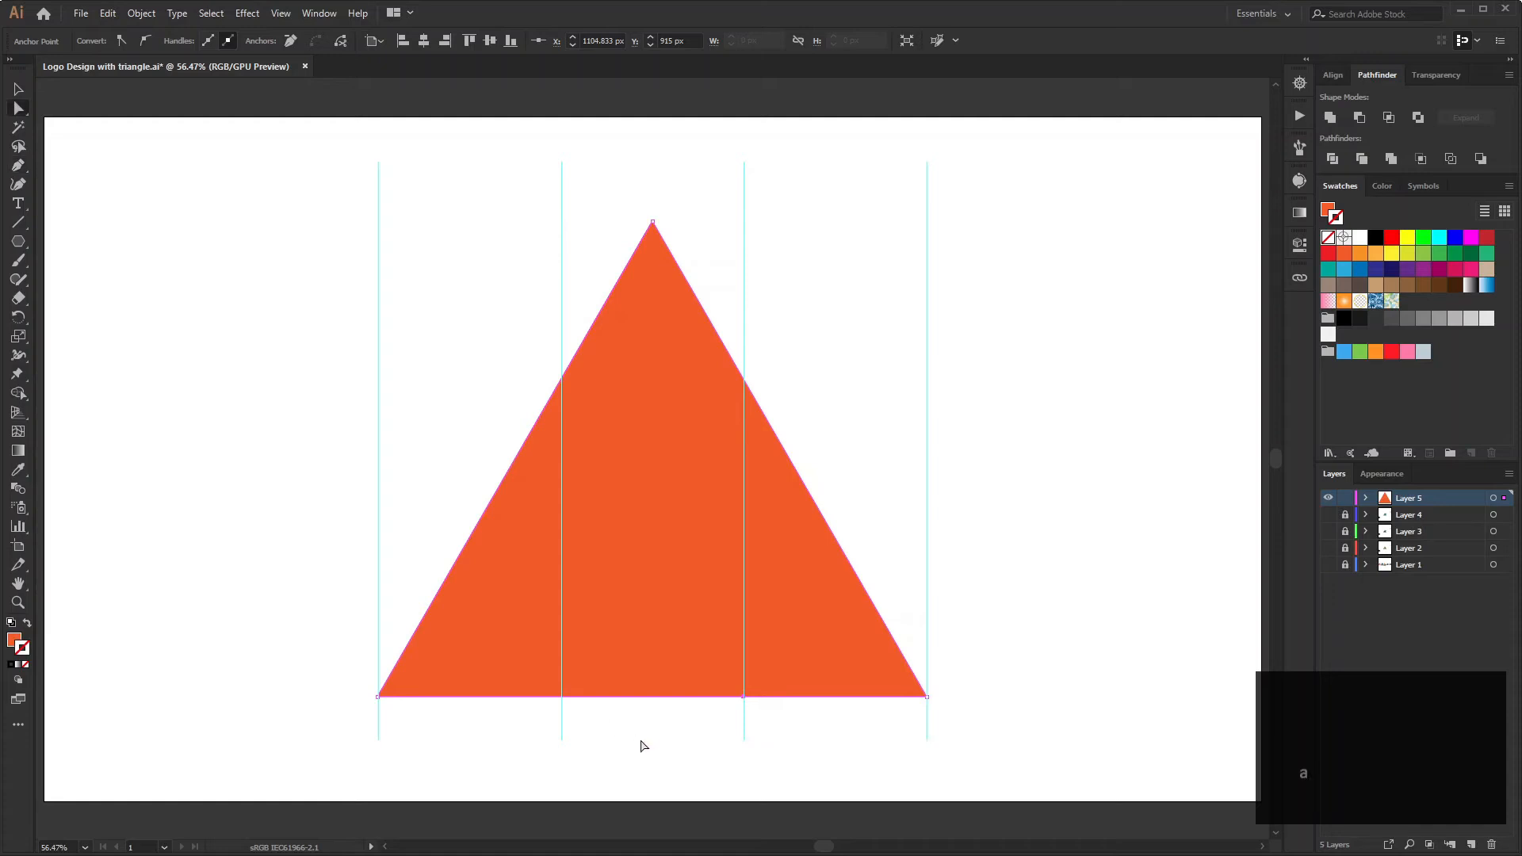
Move the new base anchor straight up along its guide to cut an off-centre notch into the triangle.
{"action": "left_click", "coordinate": [778, 724]}
{"action": "key", "text": "shift+Up"}
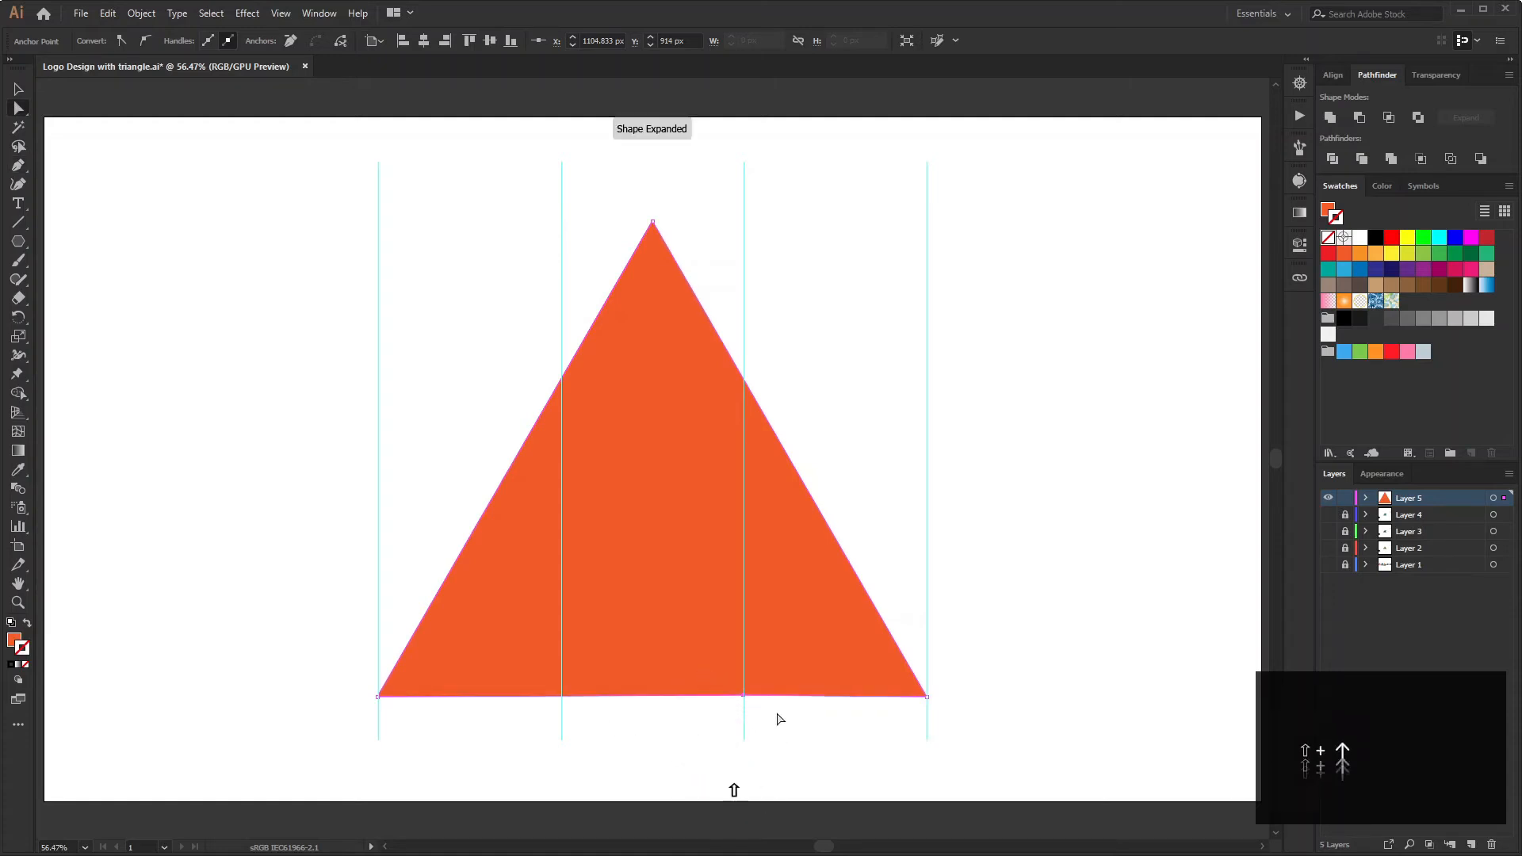
{"action": "key", "text": "shift+Up"}
{"action": "key", "text": "shift+Up"}
{"action": "key", "text": "shift+Up"}
{"action": "key", "text": "shift+Up"}
{"action": "key", "text": "shift+Up"}
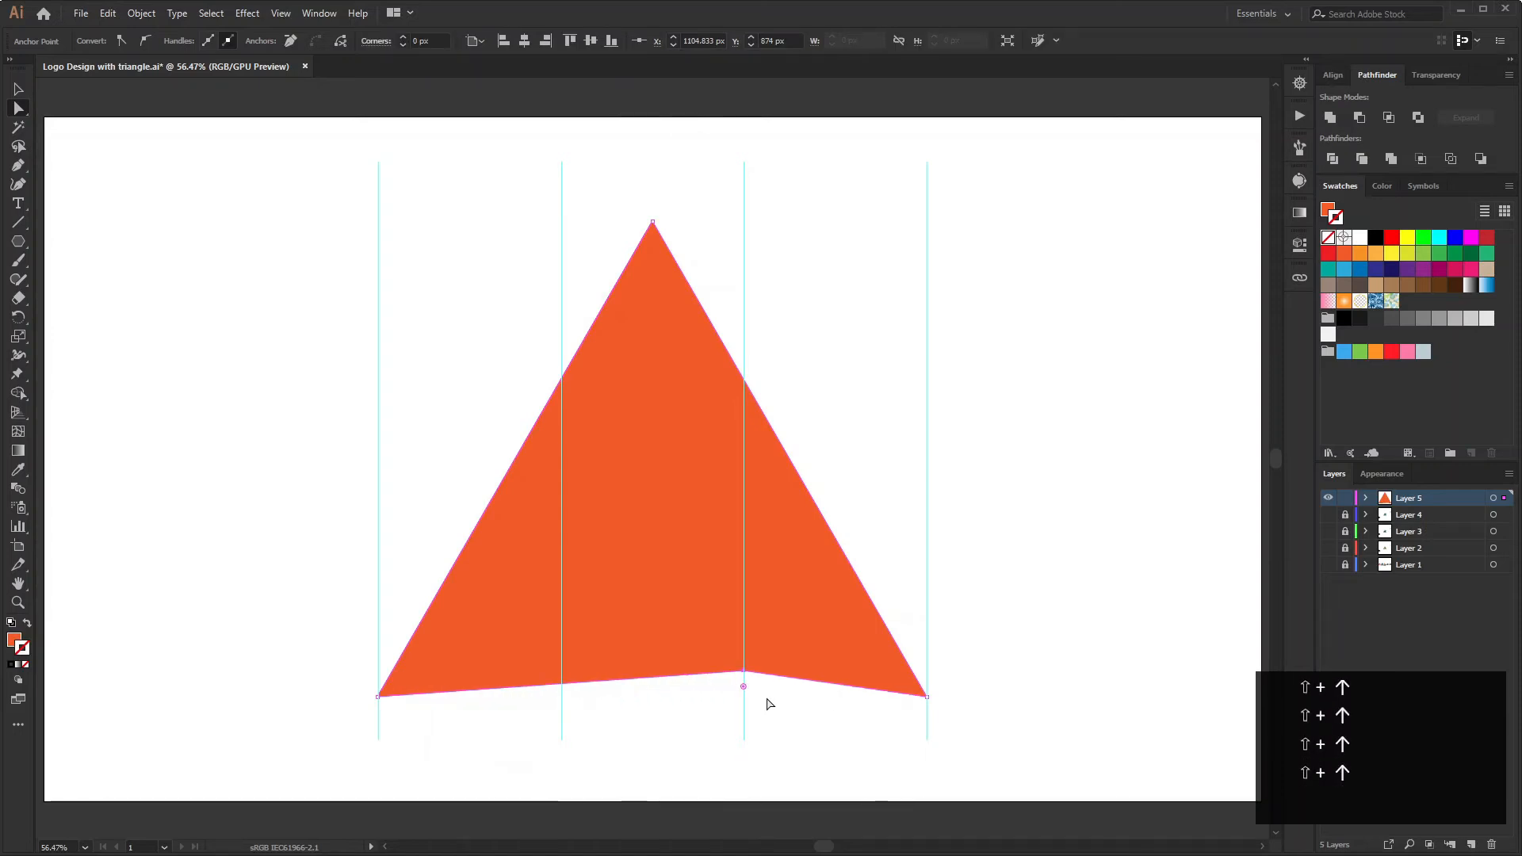
{"action": "left_click_drag", "start_coordinate": [746, 673], "coordinate": [744, 575]}
{"action": "left_click", "coordinate": [743, 587]}
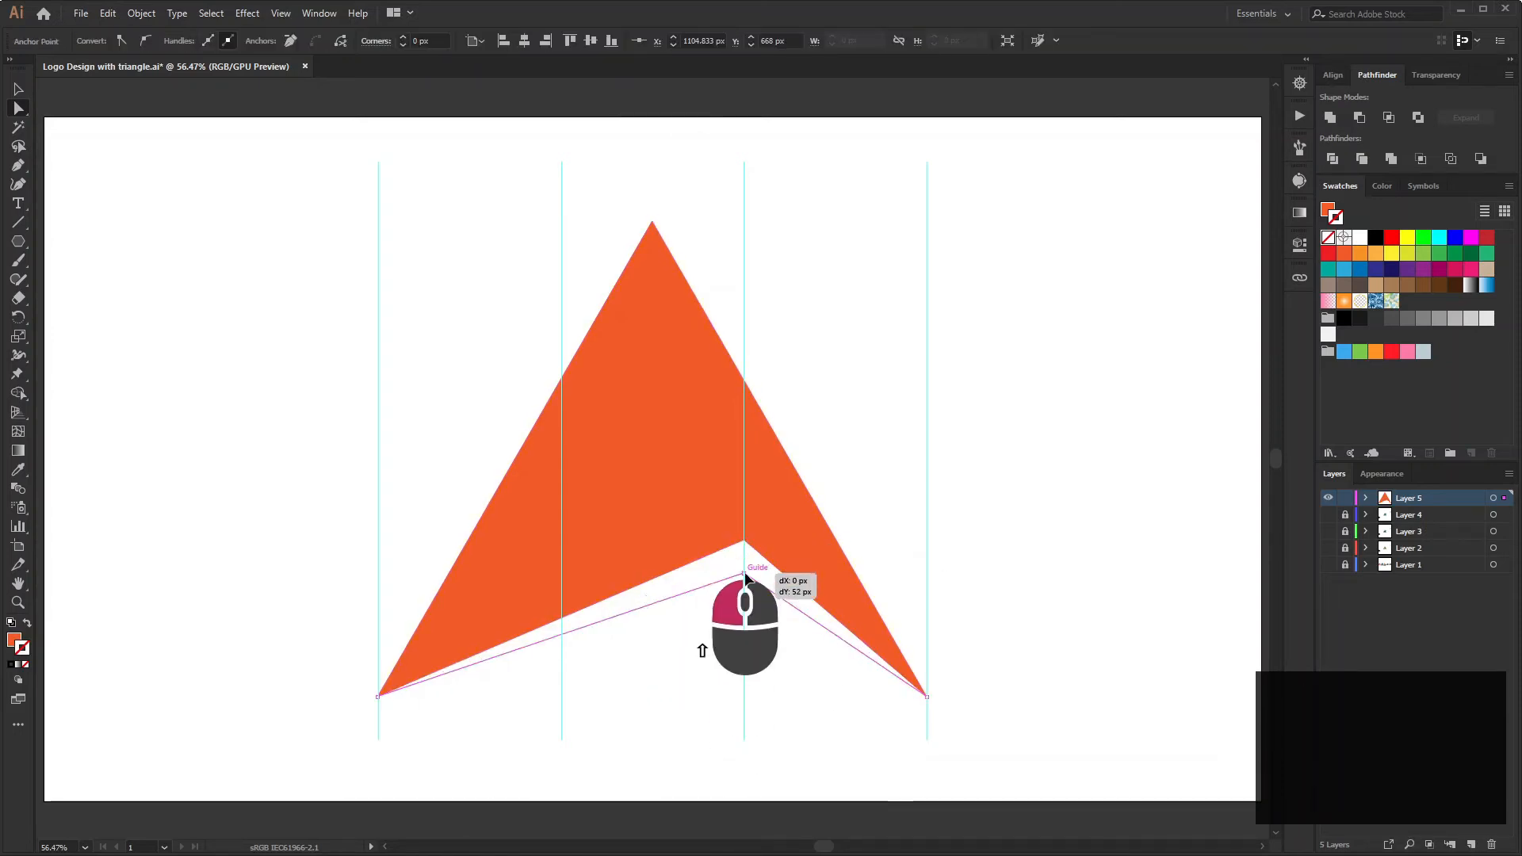
Clear all the guides.
{"action": "key", "text": "v"}
{"action": "left_click", "coordinate": [281, 14]}
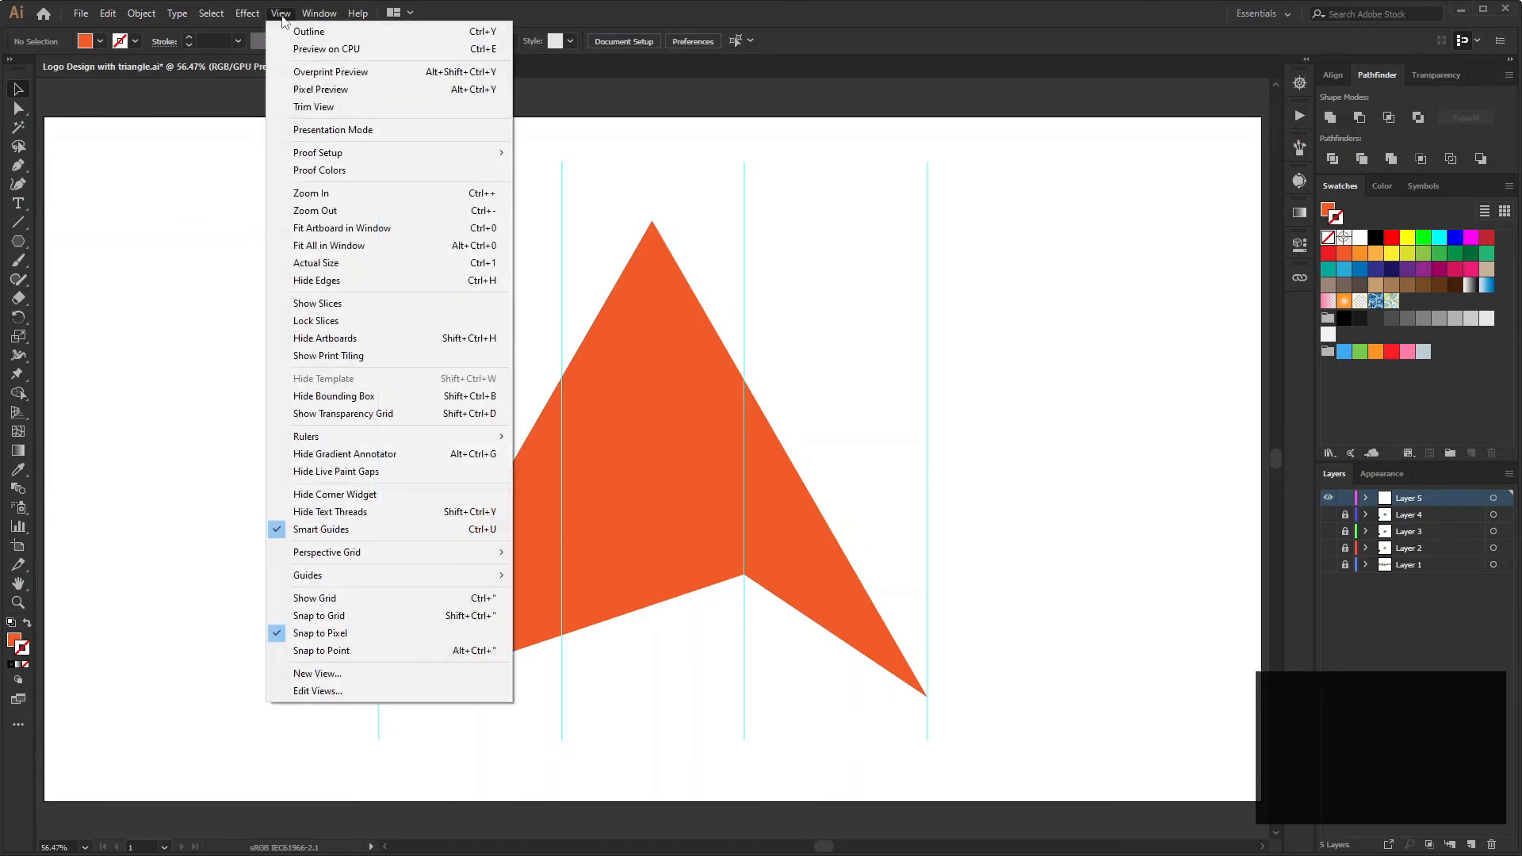
{"action": "mouse_move", "coordinate": [458, 574]}
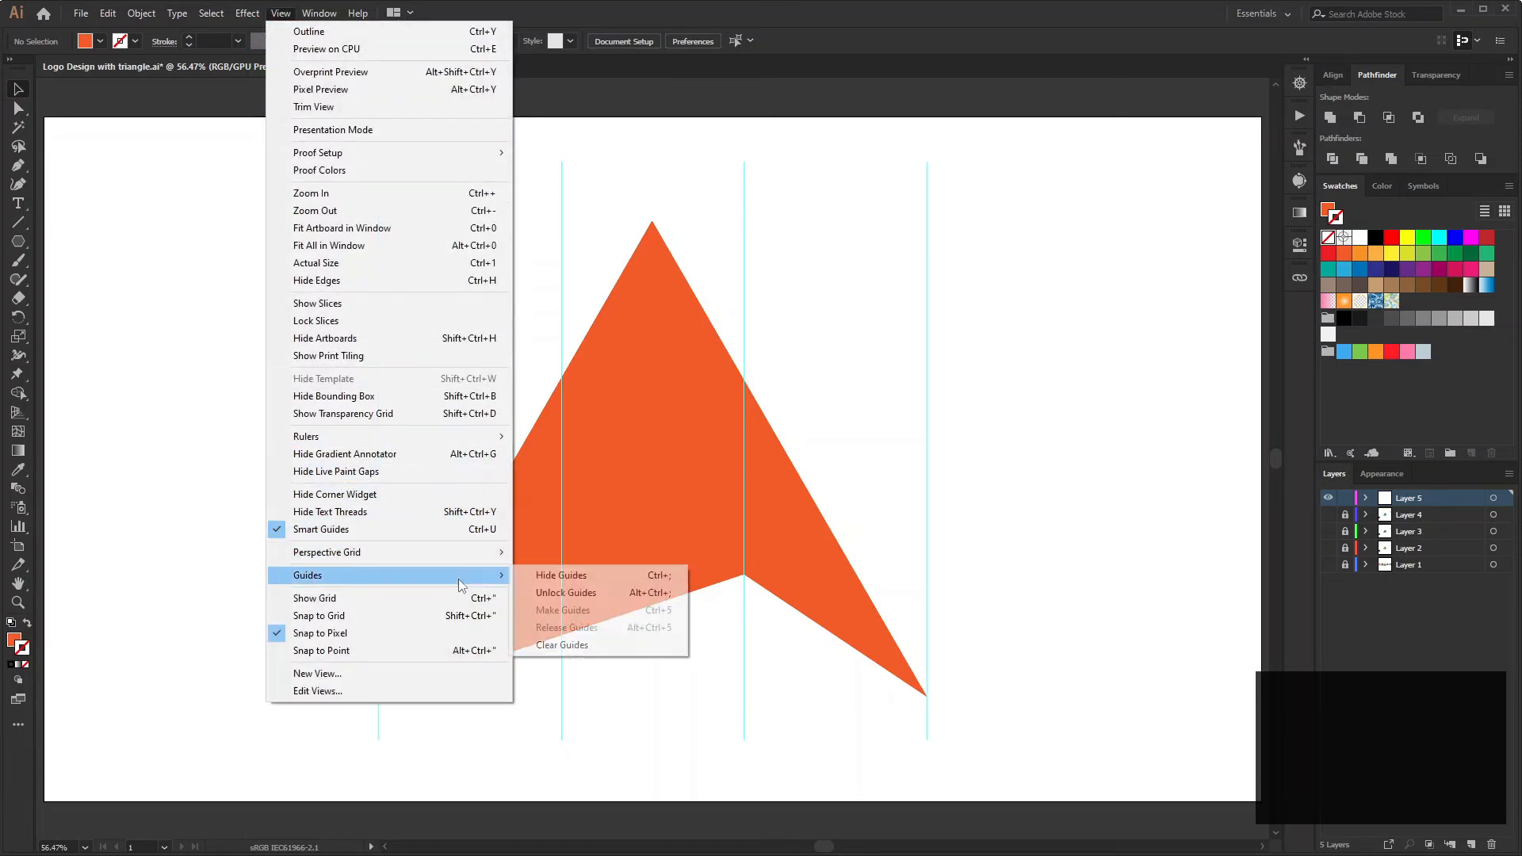
{"action": "left_click", "coordinate": [546, 645]}
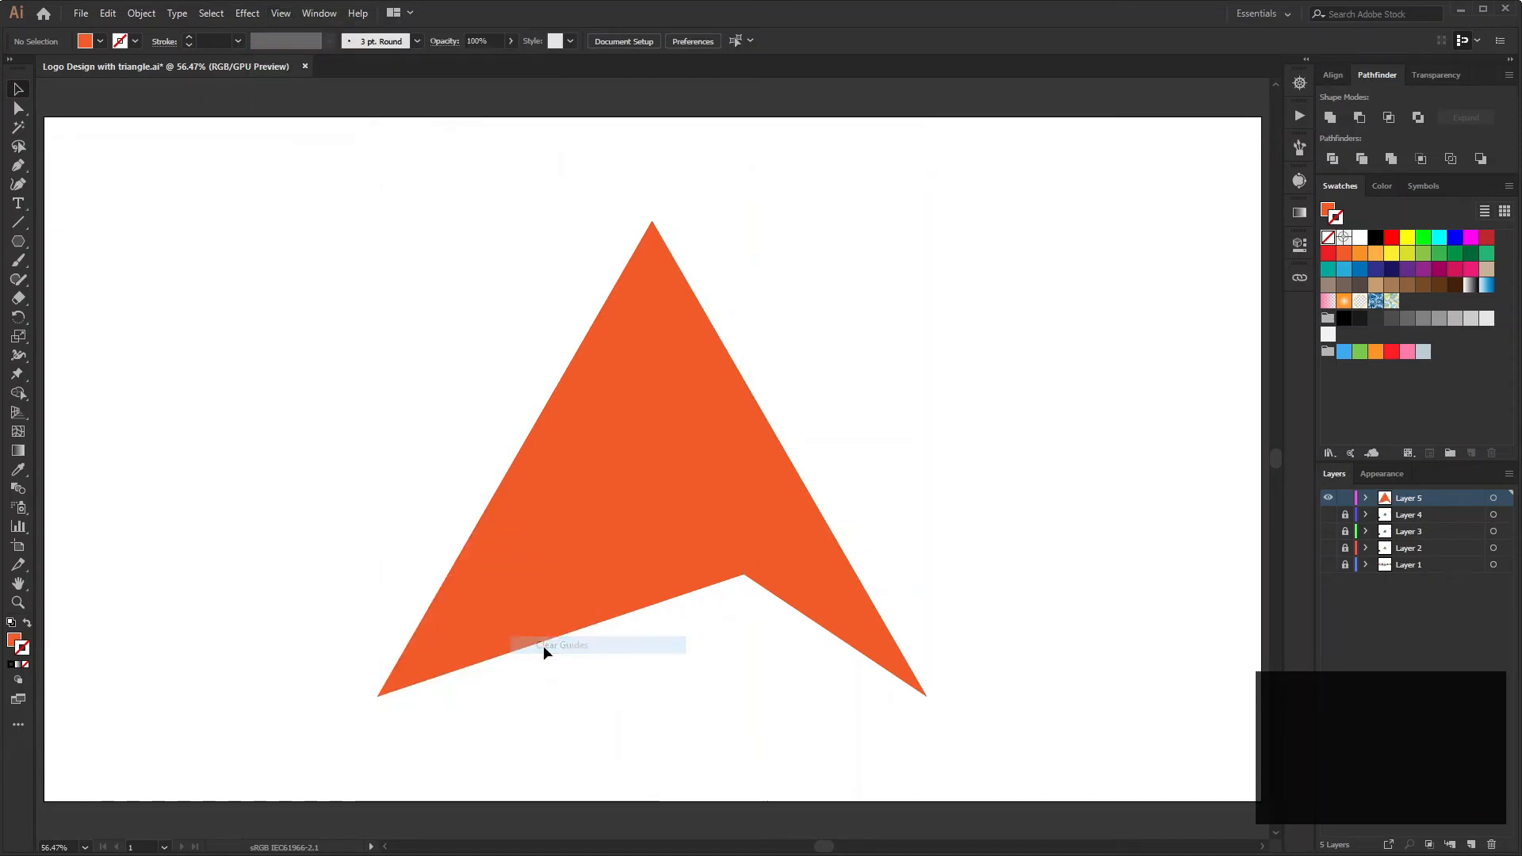
Offset the notched triangle's path inward, with preview on, until the copy is a small triangle about 177 by 182 px.
{"action": "left_click", "coordinate": [658, 432]}
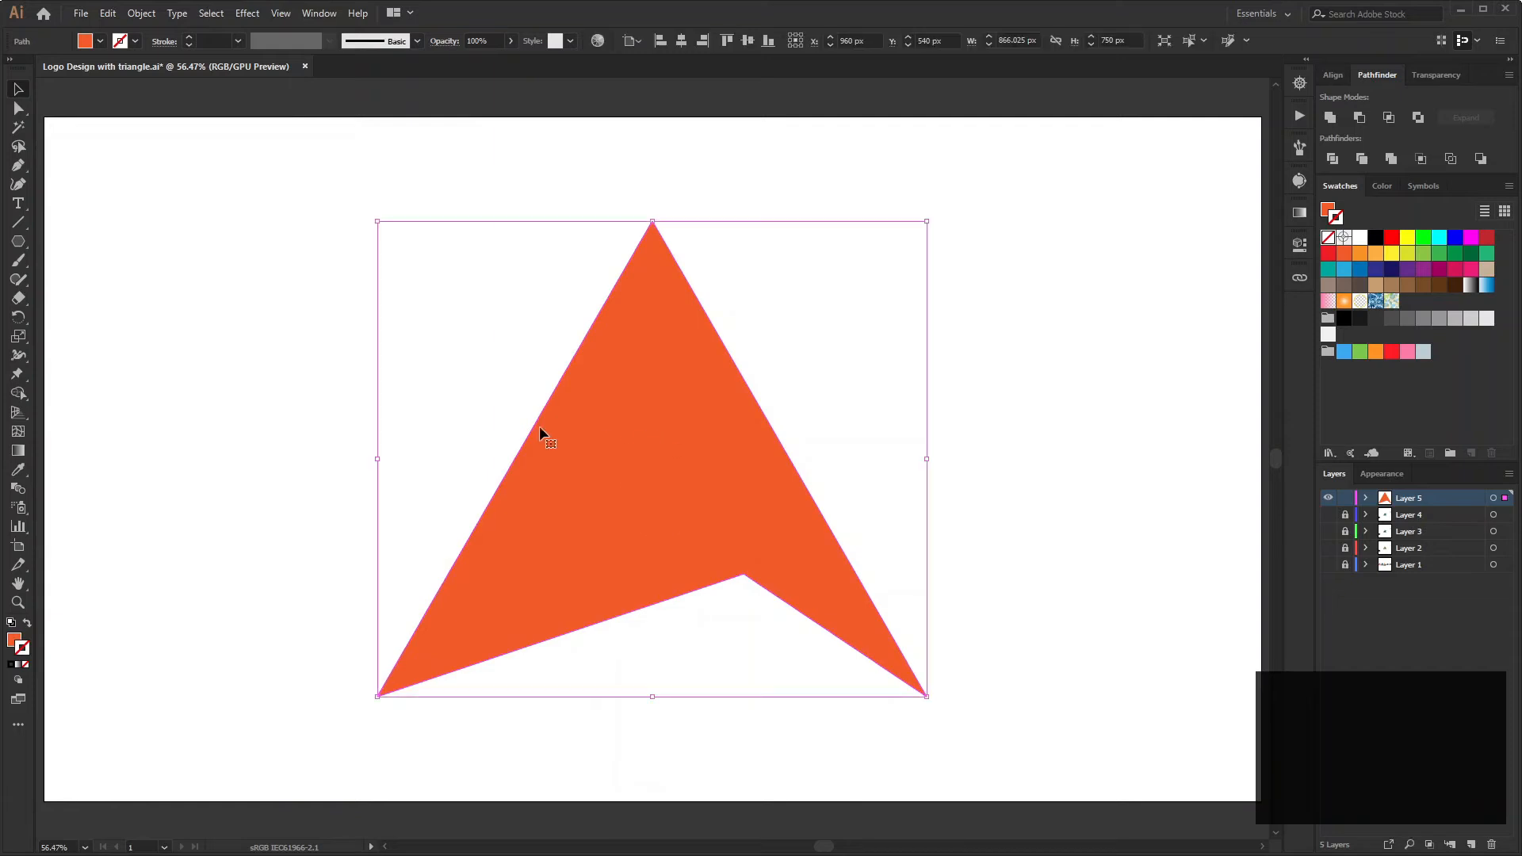
{"action": "left_click", "coordinate": [140, 13]}
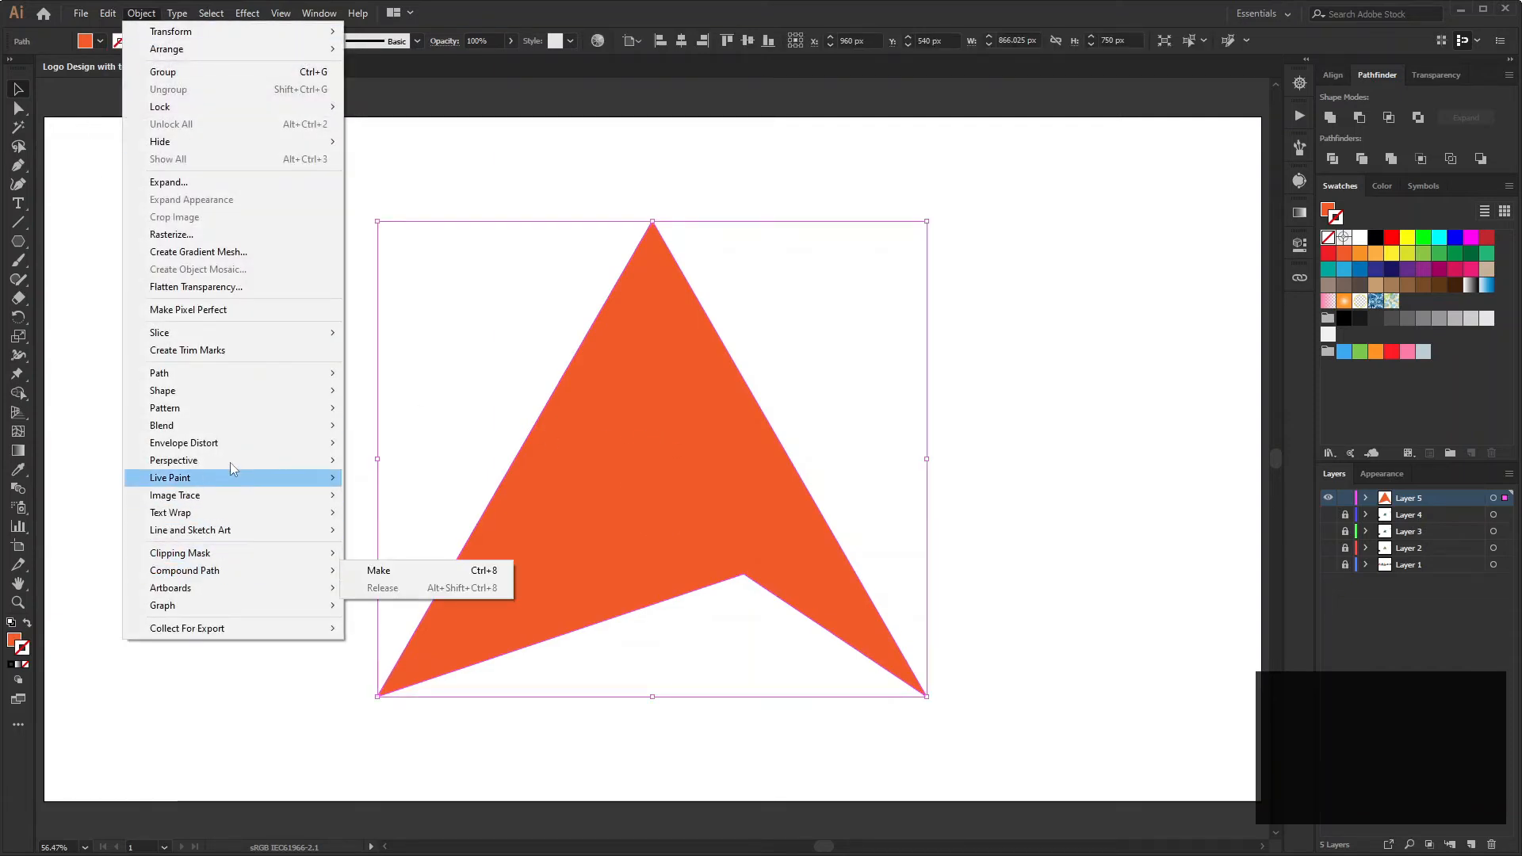
{"action": "mouse_move", "coordinate": [229, 375]}
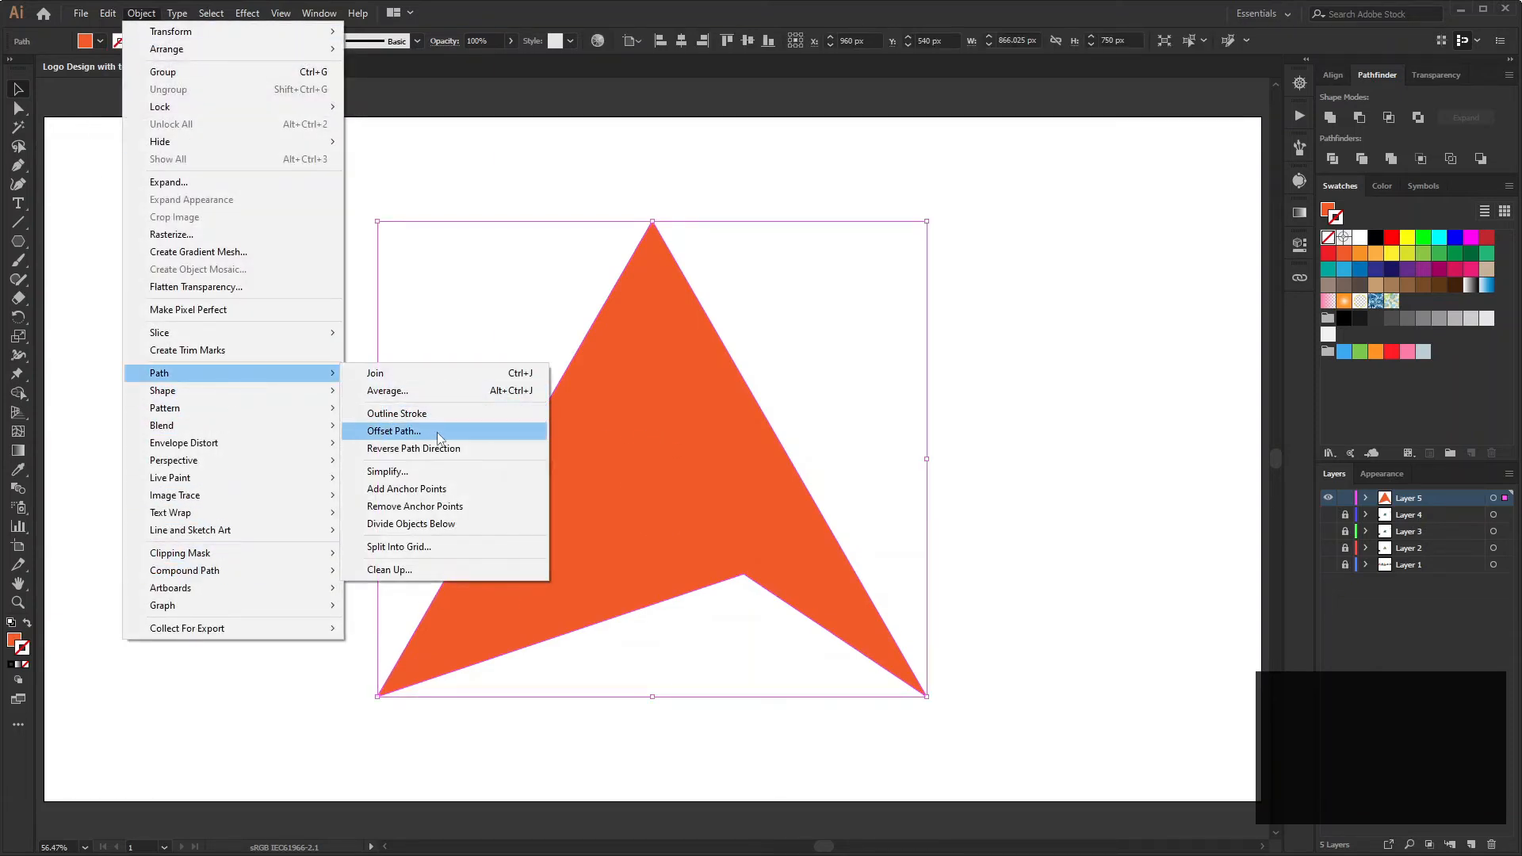
{"action": "left_click", "coordinate": [394, 431]}
{"action": "left_click", "coordinate": [933, 473]}
{"action": "scroll", "coordinate": [1015, 389], "scroll_direction": "down", "scroll_amount": 8}
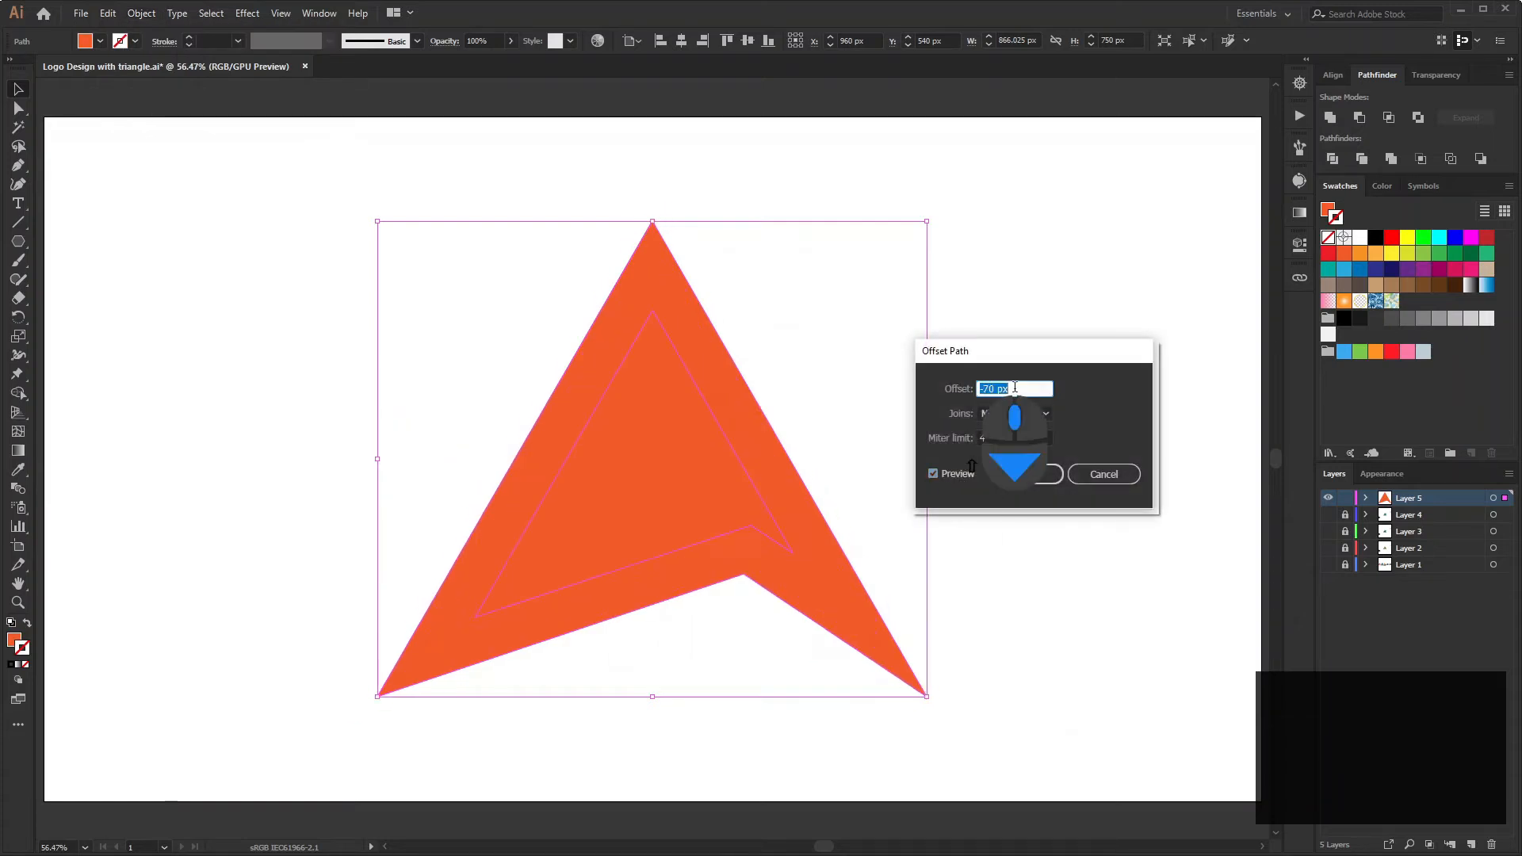
{"action": "scroll", "coordinate": [1015, 388], "scroll_direction": "down", "scroll_amount": 5}
{"action": "key", "text": "Return"}
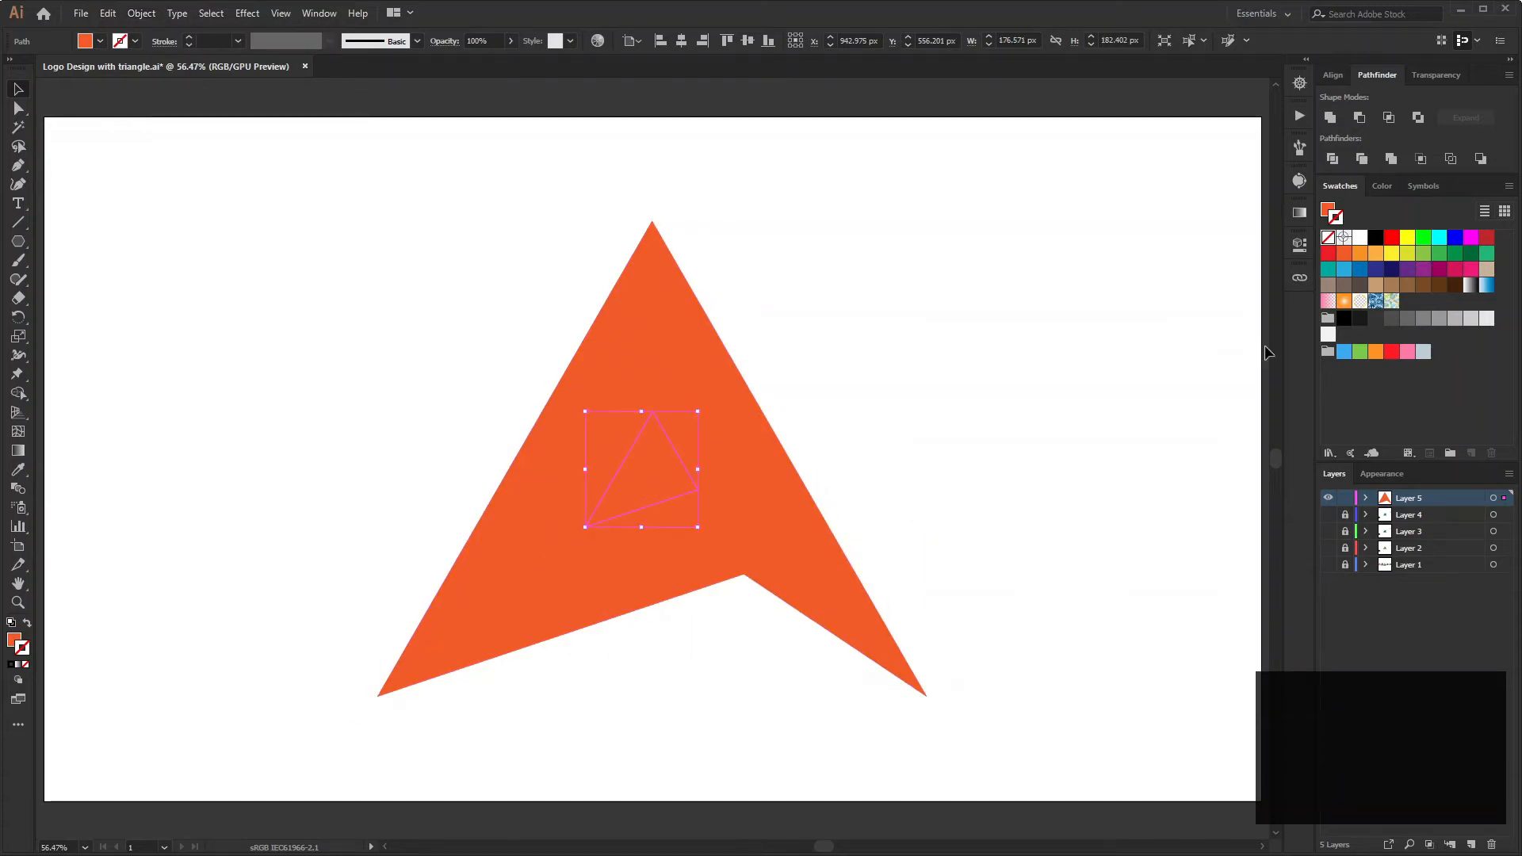
Fill the small inner triangle with white and move it straight up about 121 px.
{"action": "left_click", "coordinate": [1360, 239]}
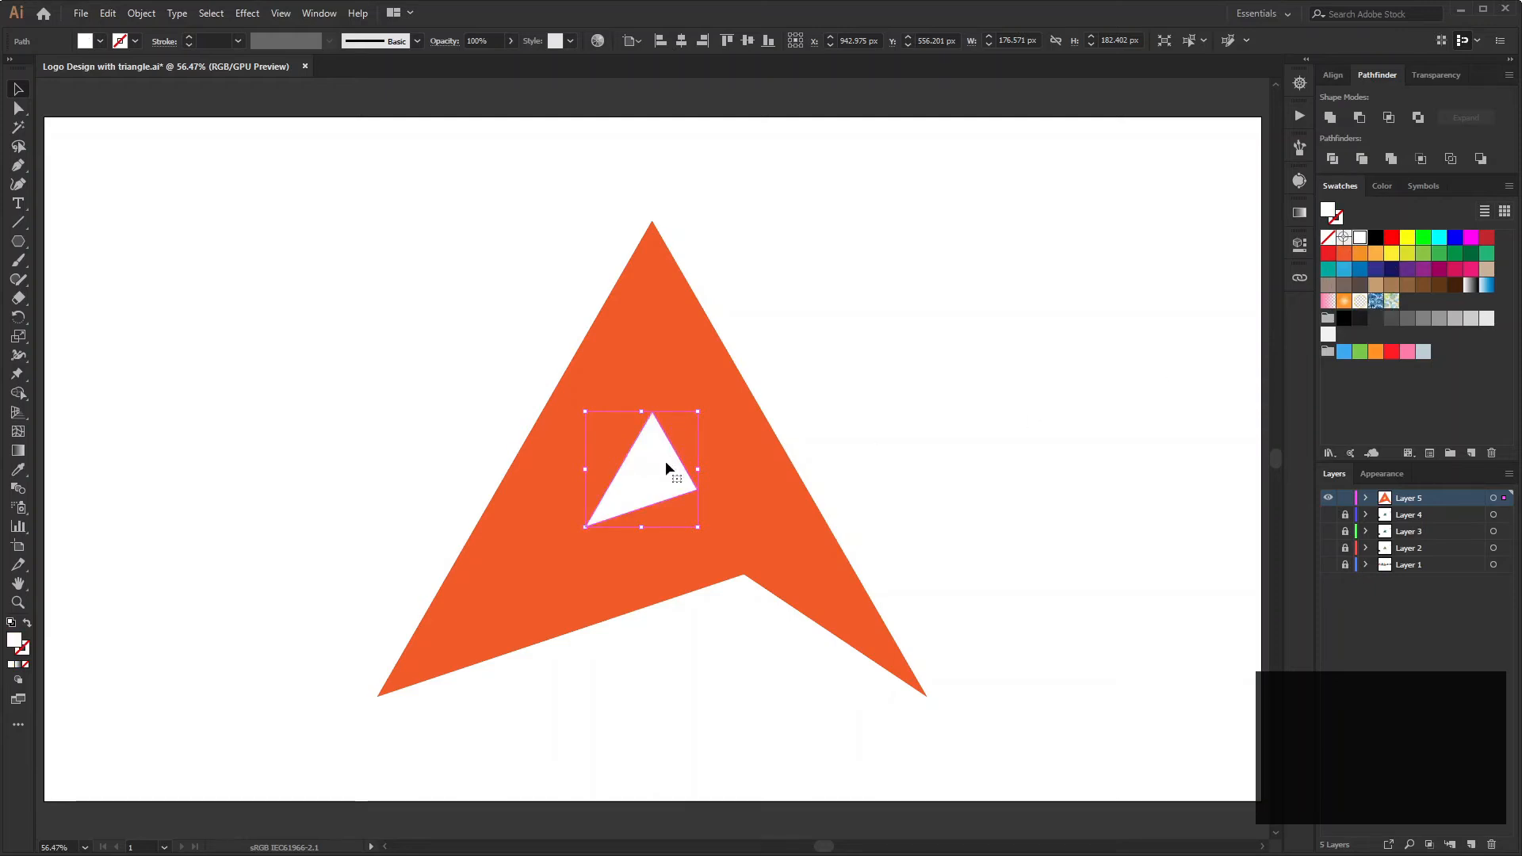
{"action": "left_click_drag", "start_coordinate": [666, 462], "coordinate": [665, 385]}
{"action": "left_click", "coordinate": [1034, 384]}
{"action": "left_click", "coordinate": [661, 402]}
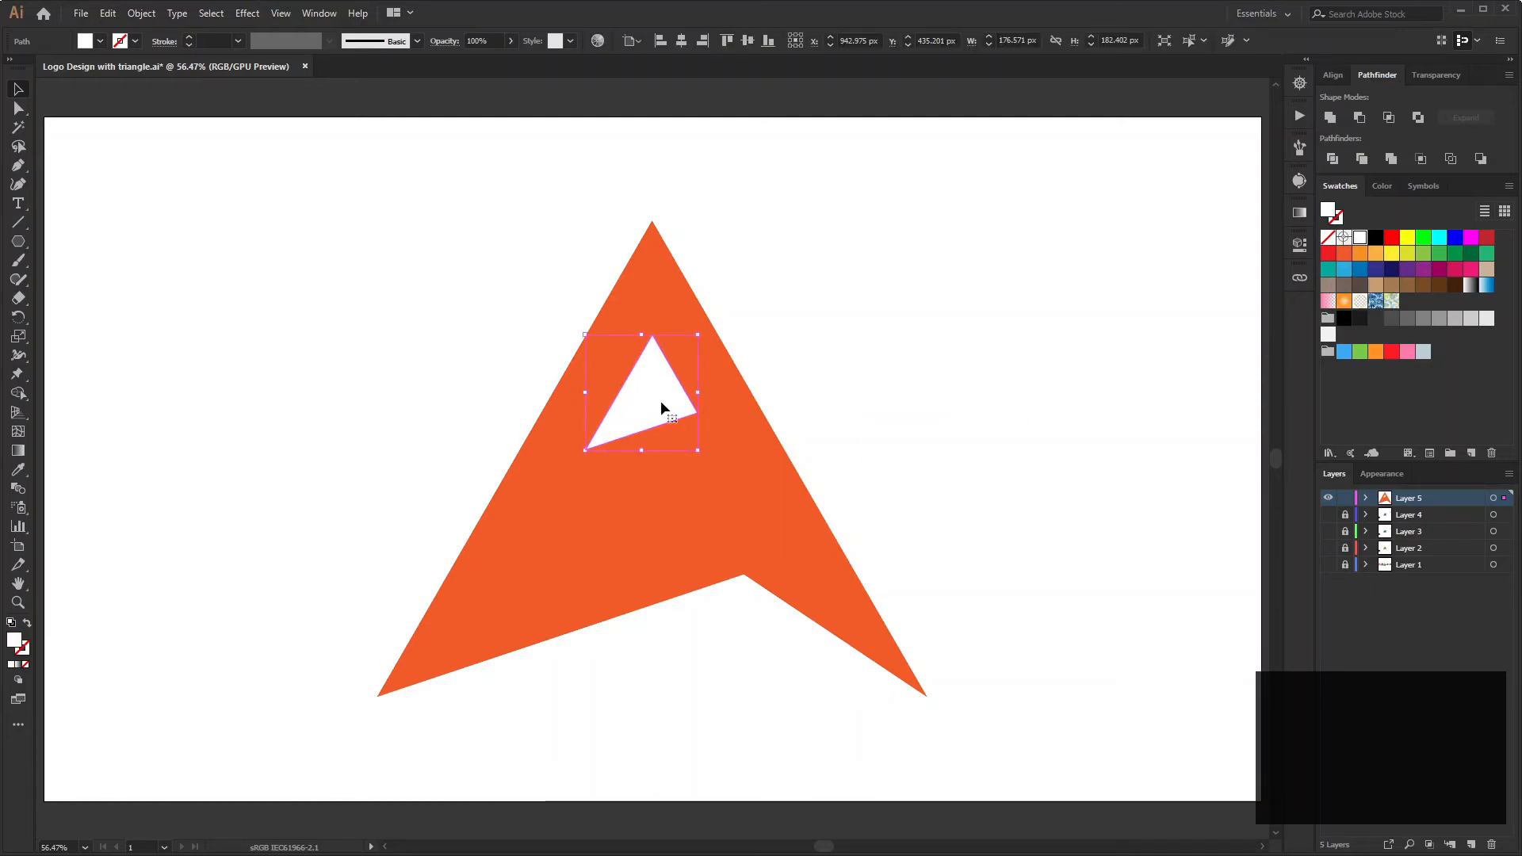
Pull the white triangle's three corners inward to shrink it to about 120 by 122 px.
{"action": "key", "text": "a"}
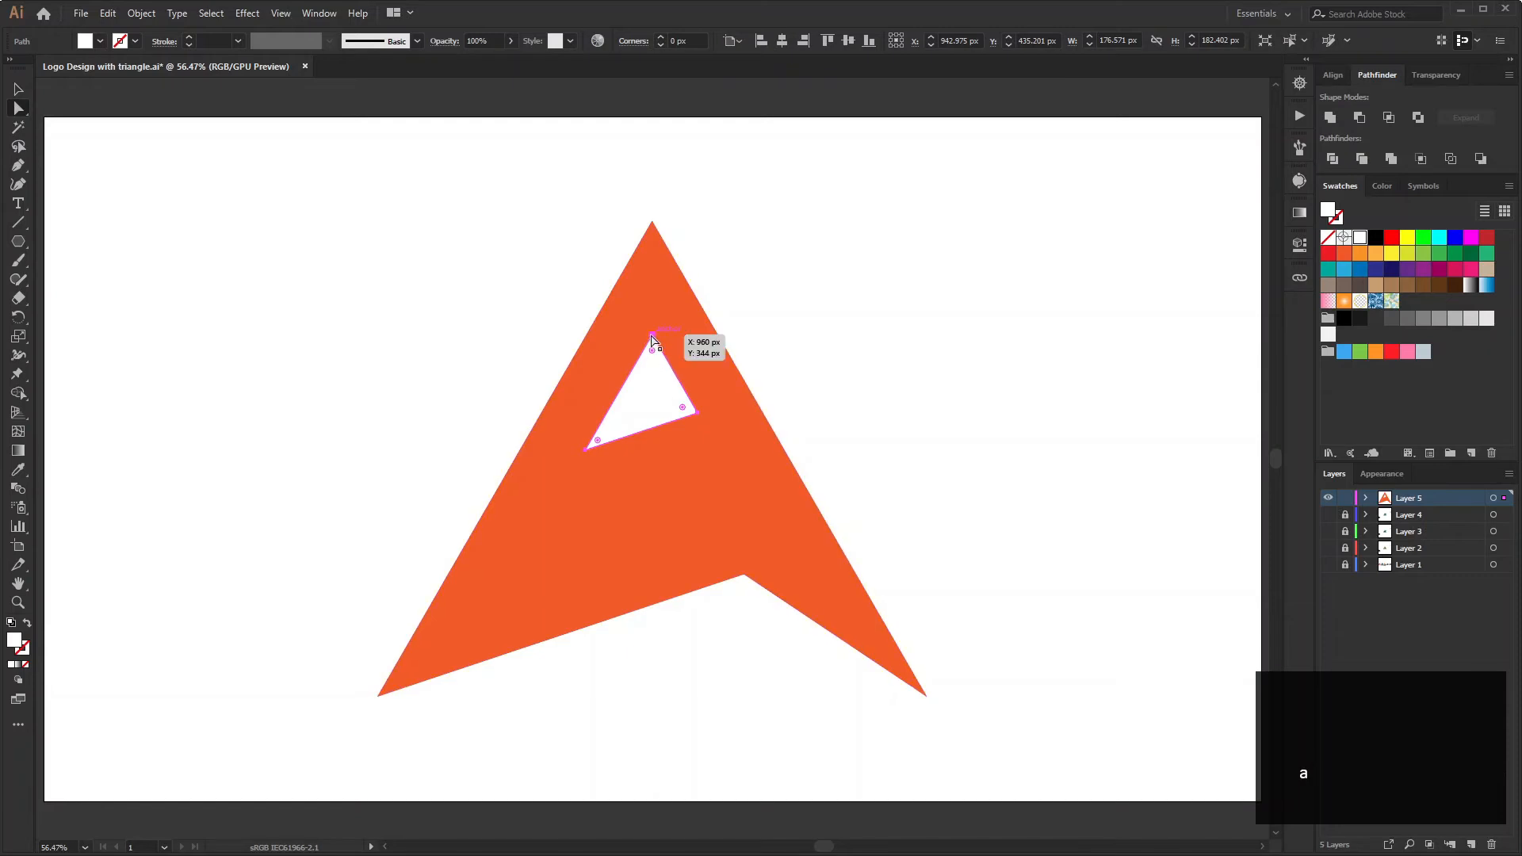
{"action": "left_click", "coordinate": [651, 338]}
{"action": "left_click_drag", "start_coordinate": [652, 336], "coordinate": [652, 360]}
{"action": "left_click", "coordinate": [865, 362]}
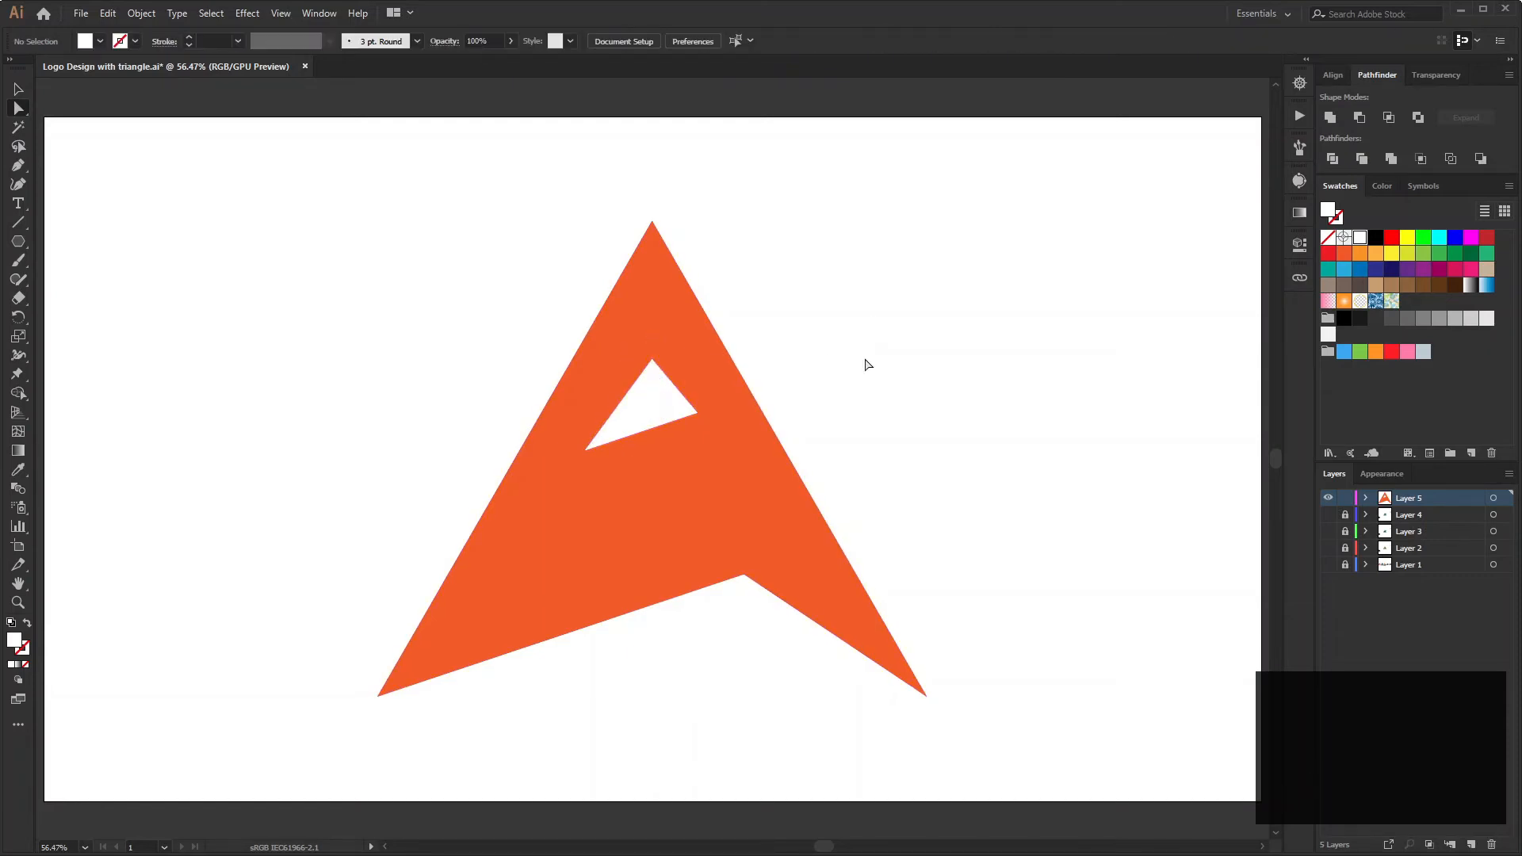
{"action": "left_click_drag", "start_coordinate": [585, 451], "coordinate": [606, 437]}
{"action": "left_click_drag", "start_coordinate": [698, 413], "coordinate": [680, 415]}
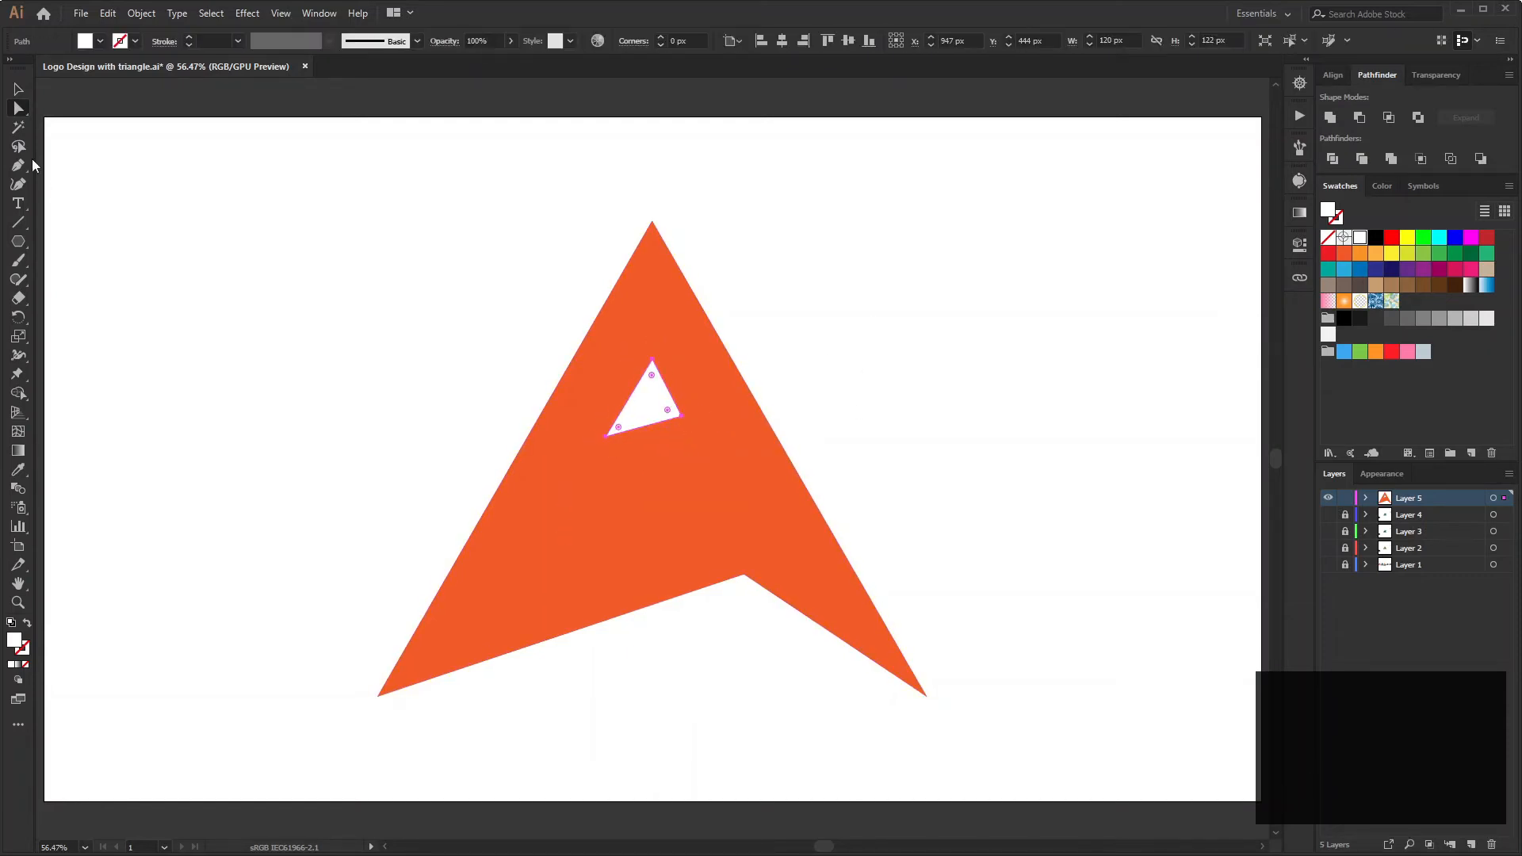
Subtract the white triangle from the orange shape with Minus Front.
{"action": "left_click", "coordinate": [18, 90]}
{"action": "left_click_drag", "start_coordinate": [895, 236], "coordinate": [416, 409]}
{"action": "left_click", "coordinate": [1360, 123]}
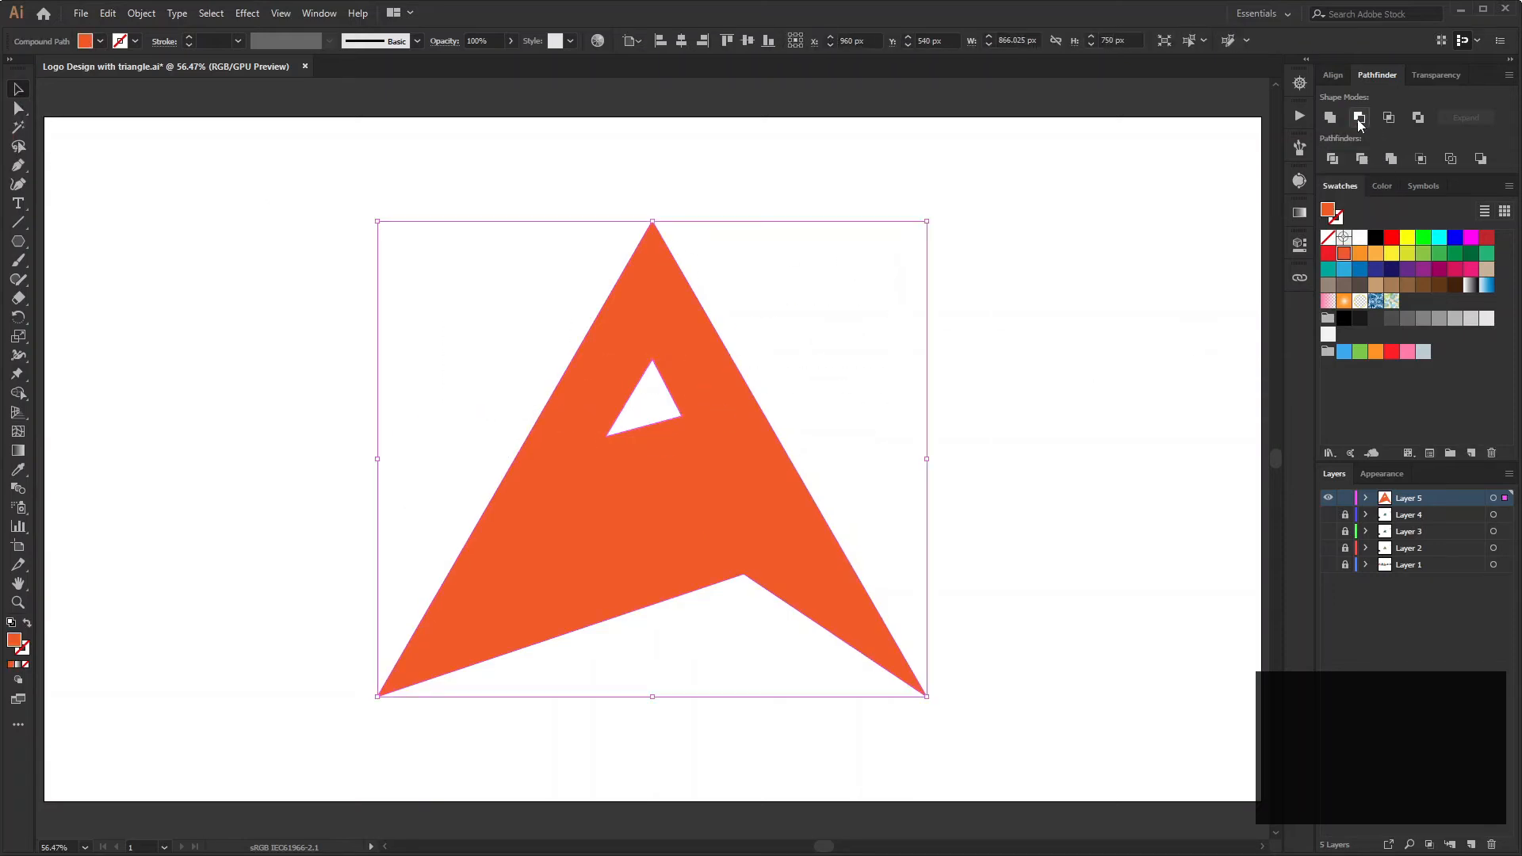
{"action": "left_click", "coordinate": [996, 413]}
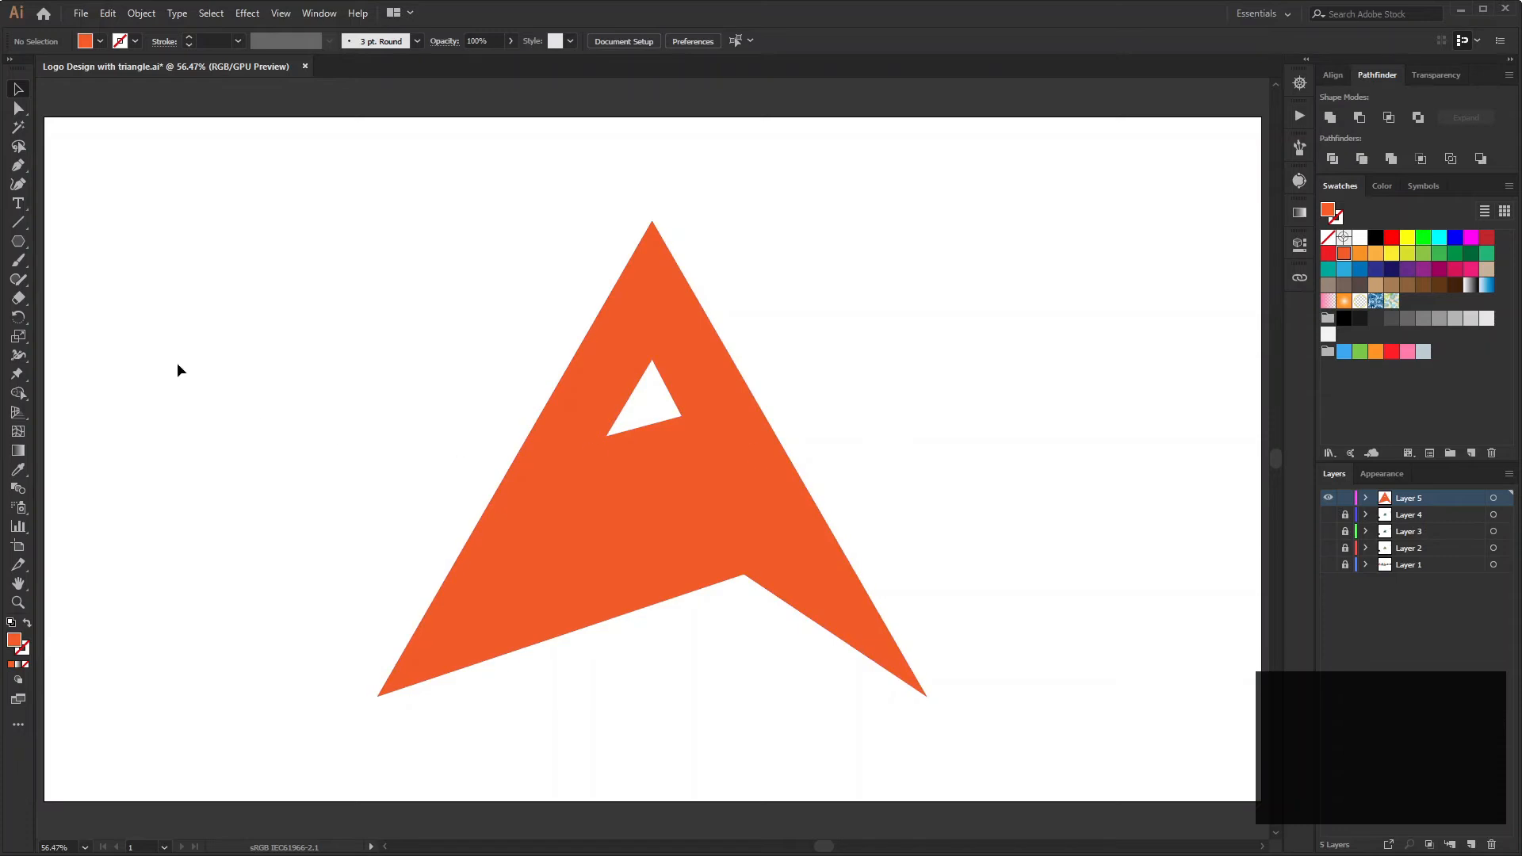
Draw a dark grey V-shaped shadow with the Pen tool along the two upper edges of the triangular hole.
{"action": "left_click", "coordinate": [19, 166]}
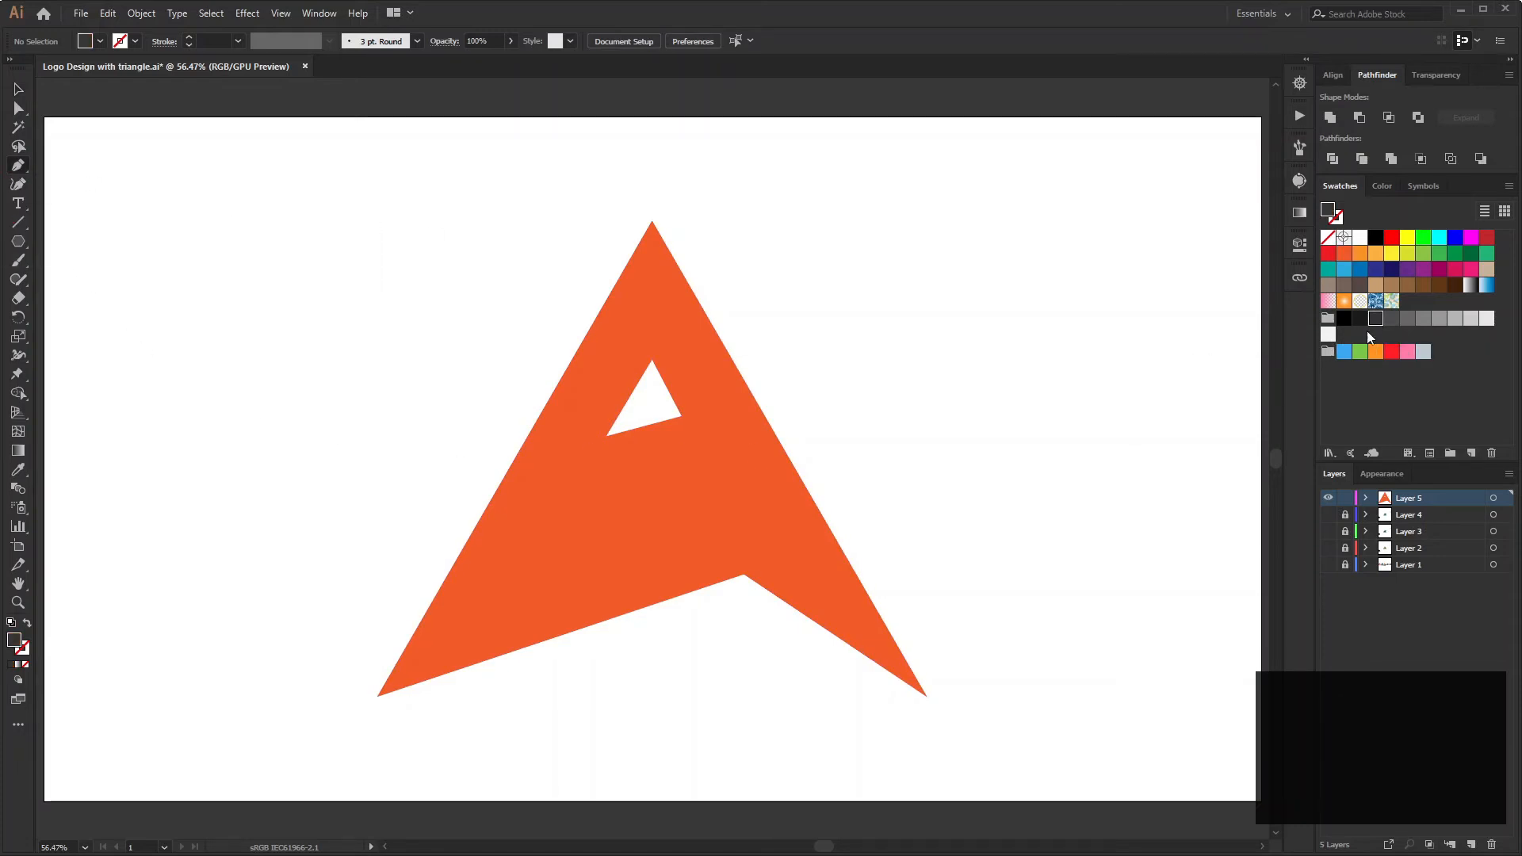
{"action": "key", "text": "ctrl+space"}
{"action": "left_click_drag", "start_coordinate": [626, 402], "coordinate": [924, 460]}
{"action": "left_click", "coordinate": [542, 543]}
{"action": "left_click", "coordinate": [729, 307]}
{"action": "left_click", "coordinate": [850, 460]}
{"action": "left_click", "coordinate": [729, 229]}
{"action": "left_click", "coordinate": [542, 544]}
{"action": "left_click", "coordinate": [19, 92]}
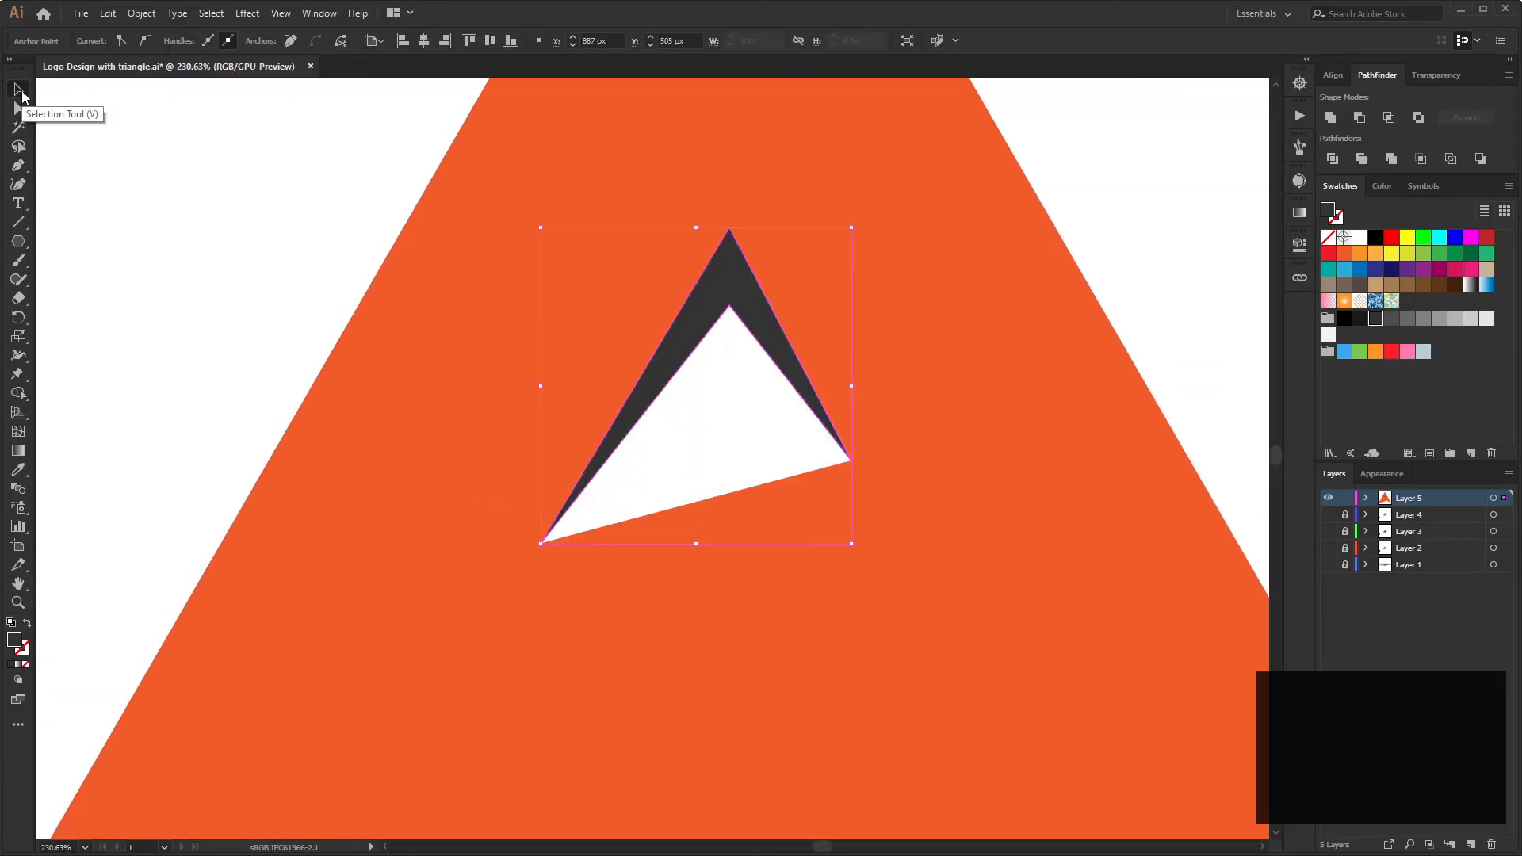
{"action": "key", "text": "ctrl+0"}
Draw a dark grey shadow shape with the Pen tool beneath the notch, spanning both base corners of the orange shape.
{"action": "left_click", "coordinate": [18, 166]}
{"action": "left_click", "coordinate": [377, 697]}
{"action": "left_click", "coordinate": [744, 574]}
{"action": "left_click", "coordinate": [927, 697]}
{"action": "left_click", "coordinate": [744, 594]}
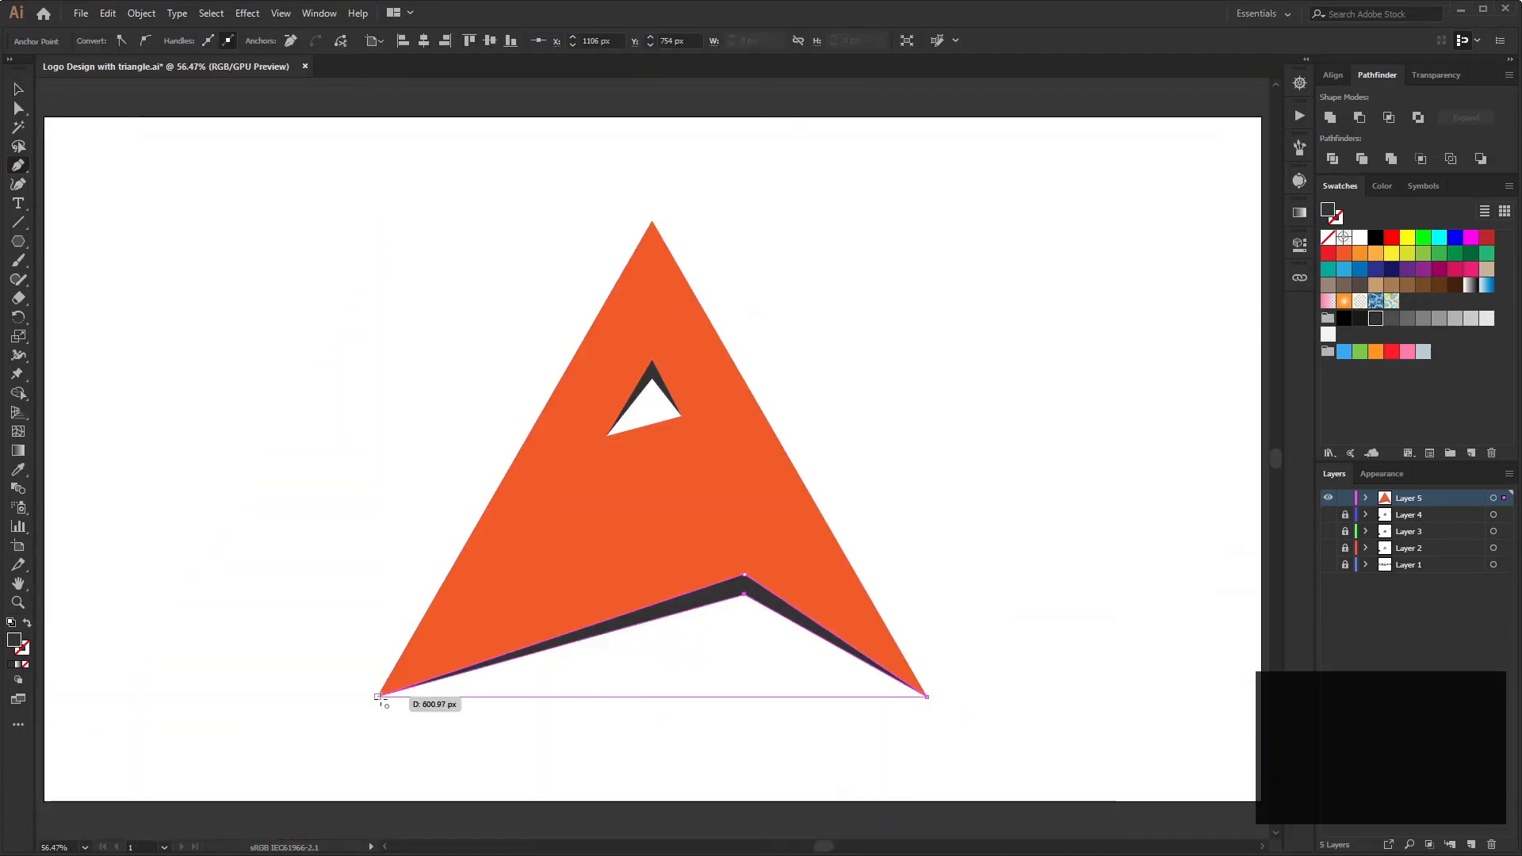
{"action": "left_click", "coordinate": [378, 697]}
Shift the lower peak anchor of the dark grey notch shadow slightly down and to the left.
{"action": "key", "text": "ctrl+space"}
{"action": "left_click_drag", "start_coordinate": [762, 689], "coordinate": [1001, 682]}
{"action": "key", "text": "a"}
{"action": "mouse_move", "coordinate": [708, 393]}
{"action": "left_mouse_down"}
{"action": "mouse_move", "coordinate": [704, 379]}
{"action": "mouse_move", "coordinate": [705, 399]}
{"action": "left_mouse_up"}
{"action": "left_click", "coordinate": [18, 89]}
{"action": "key", "text": "ctrl+0"}
{"action": "left_click", "coordinate": [72, 240]}
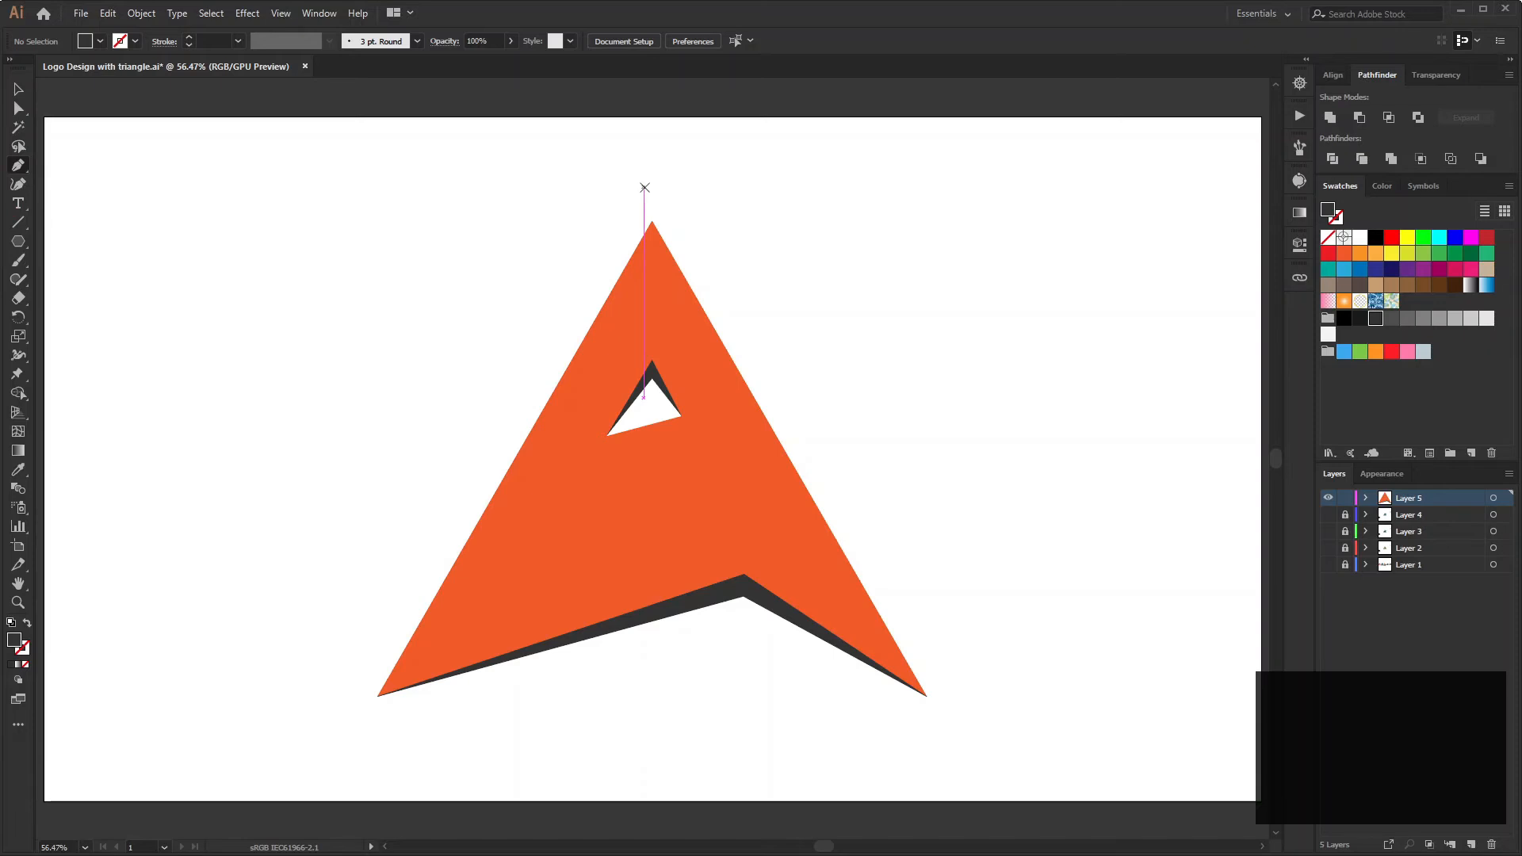
Draw a slanted line about 223 by 850 px through the triangle's apex and notch peak, with a 1 px stroke and no fill.
{"action": "left_click", "coordinate": [643, 187]}
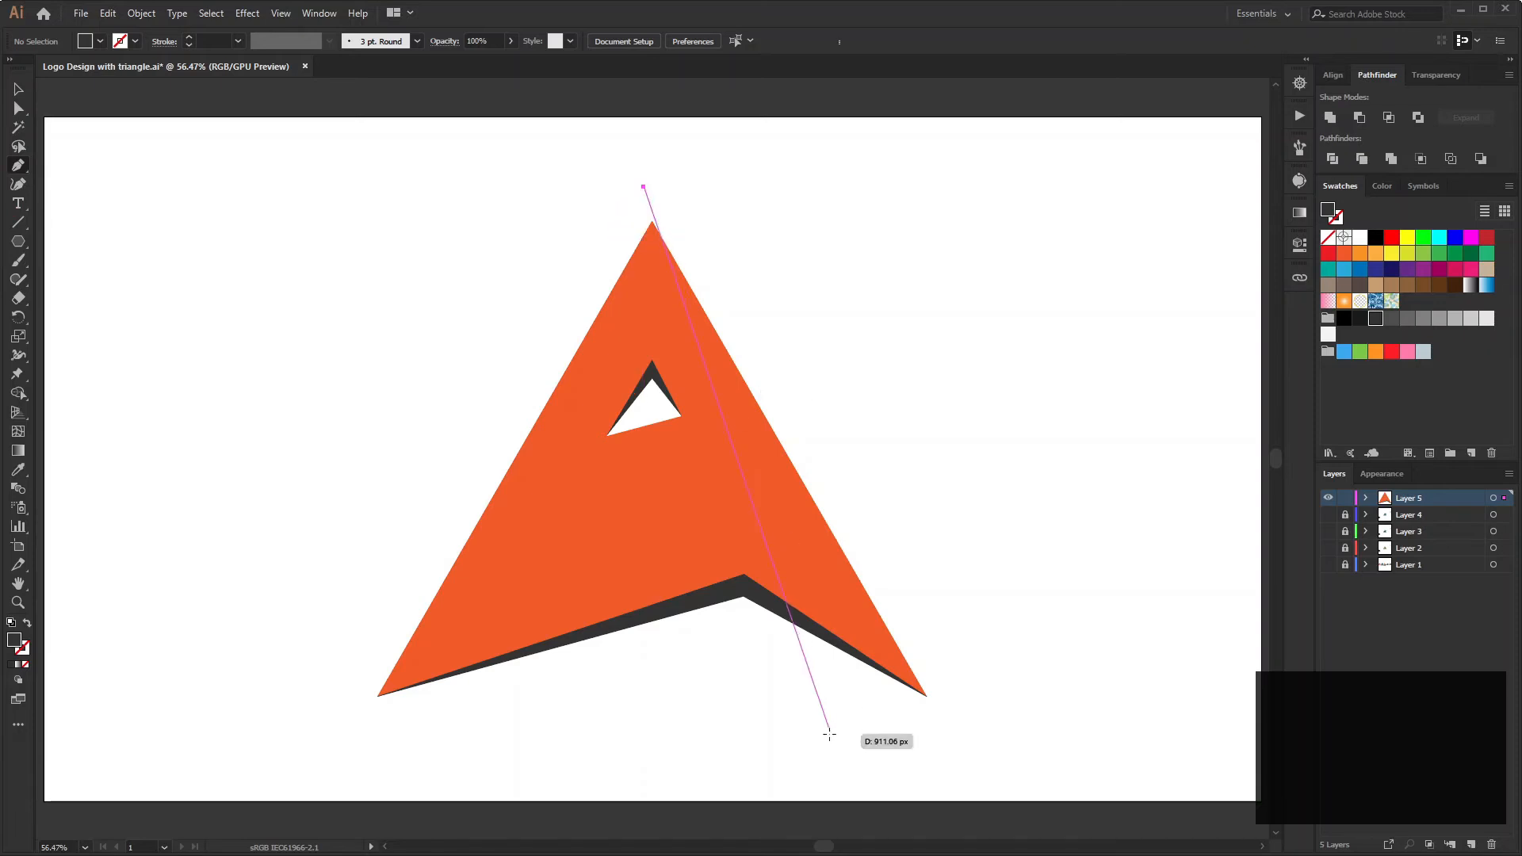
{"action": "left_click", "coordinate": [785, 726]}
{"action": "key", "text": "v"}
{"action": "left_click", "coordinate": [238, 41]}
{"action": "left_click", "coordinate": [260, 110]}
{"action": "left_click", "coordinate": [100, 41]}
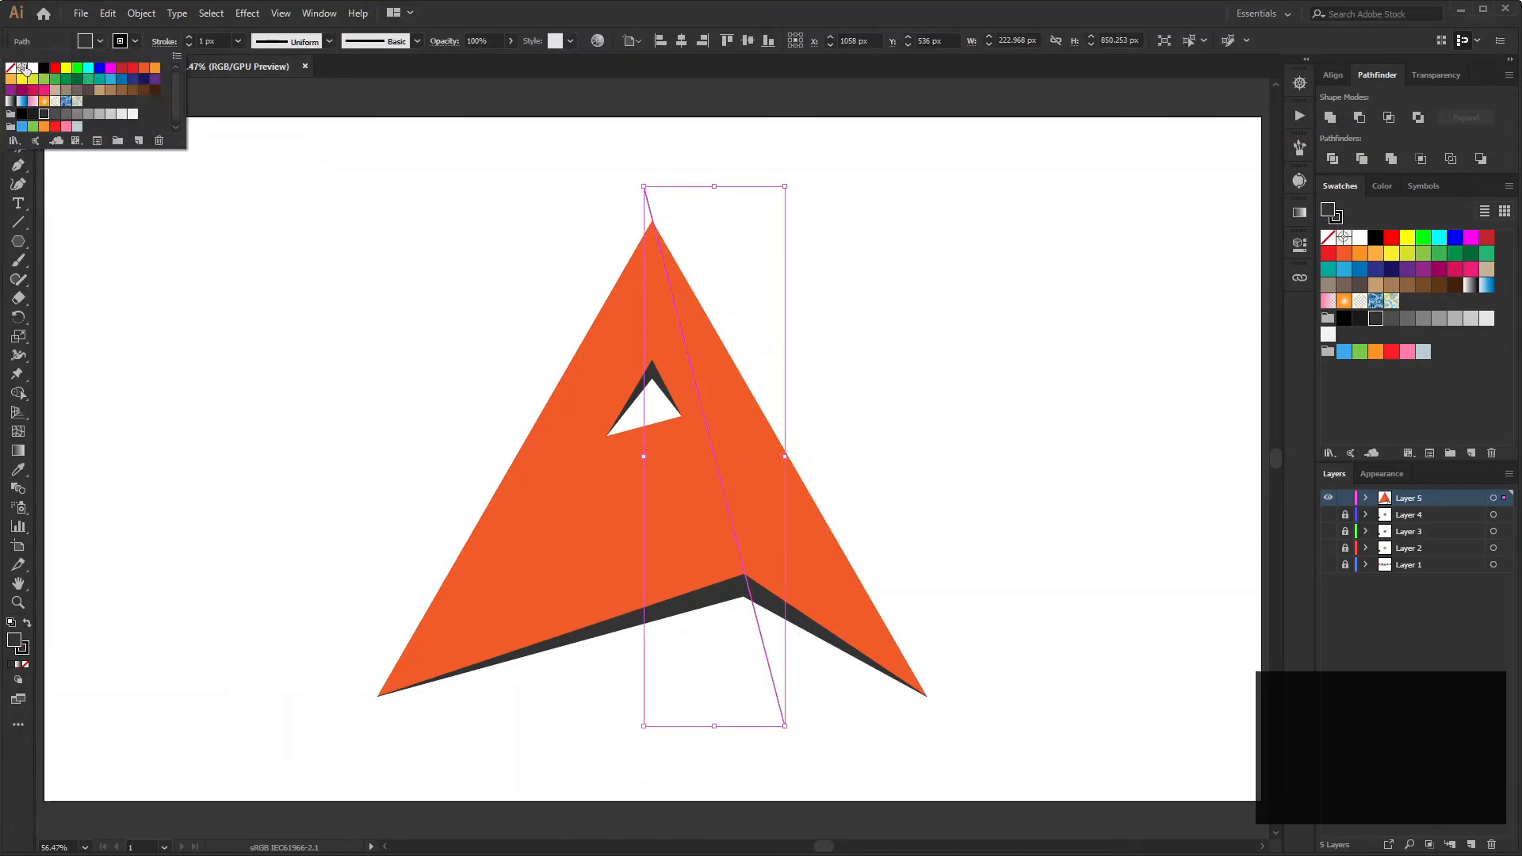
{"action": "left_click", "coordinate": [11, 69]}
Reposition both ends of the slanted line so it passes through the apex and notch peak and spans about 186 by 711 px.
{"action": "scroll", "coordinate": [698, 301], "scroll_direction": "up", "scroll_amount": 6}
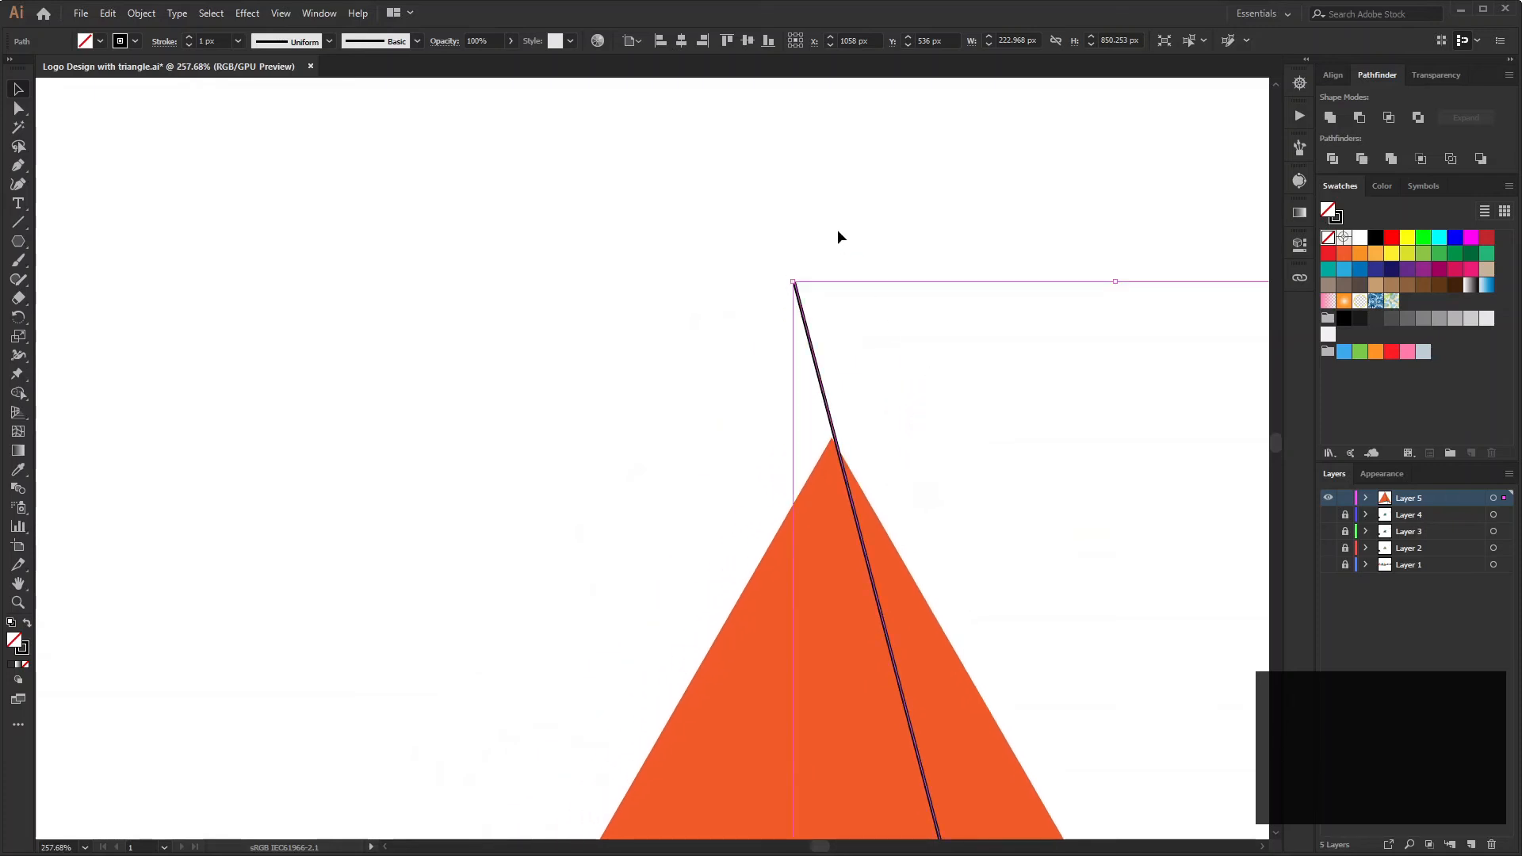
{"action": "key", "text": "a"}
{"action": "left_click_drag", "start_coordinate": [729, 313], "coordinate": [693, 331]}
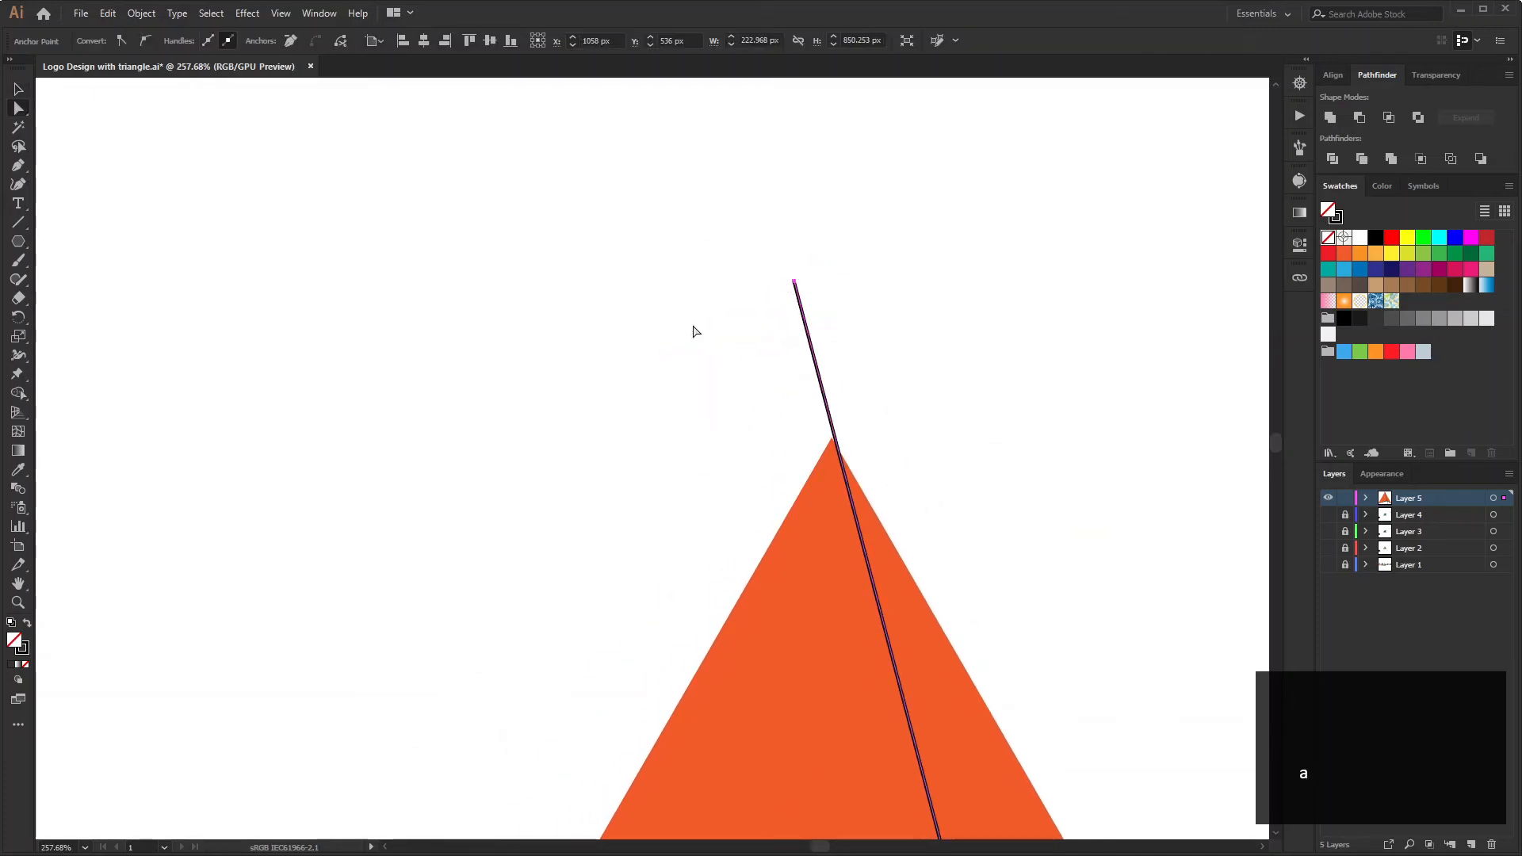
{"action": "left_click_drag", "start_coordinate": [795, 288], "coordinate": [639, 255]}
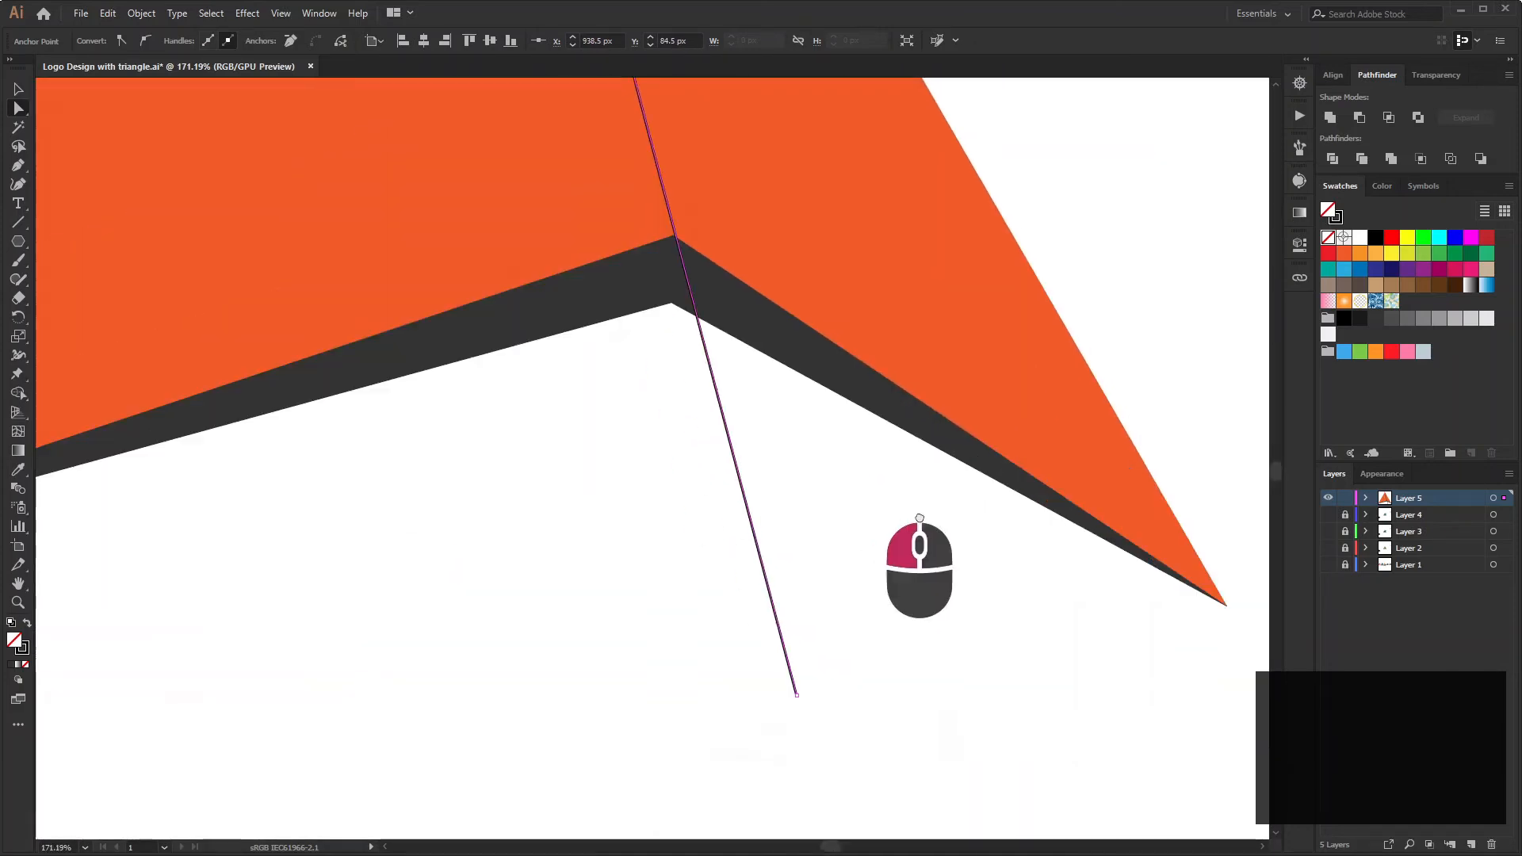
{"action": "left_click_drag", "start_coordinate": [919, 518], "coordinate": [920, 524]}
{"action": "left_click_drag", "start_coordinate": [796, 703], "coordinate": [711, 385]}
{"action": "key", "text": "ctrl+0"}
{"action": "key", "text": "v"}
{"action": "left_click", "coordinate": [843, 444]}
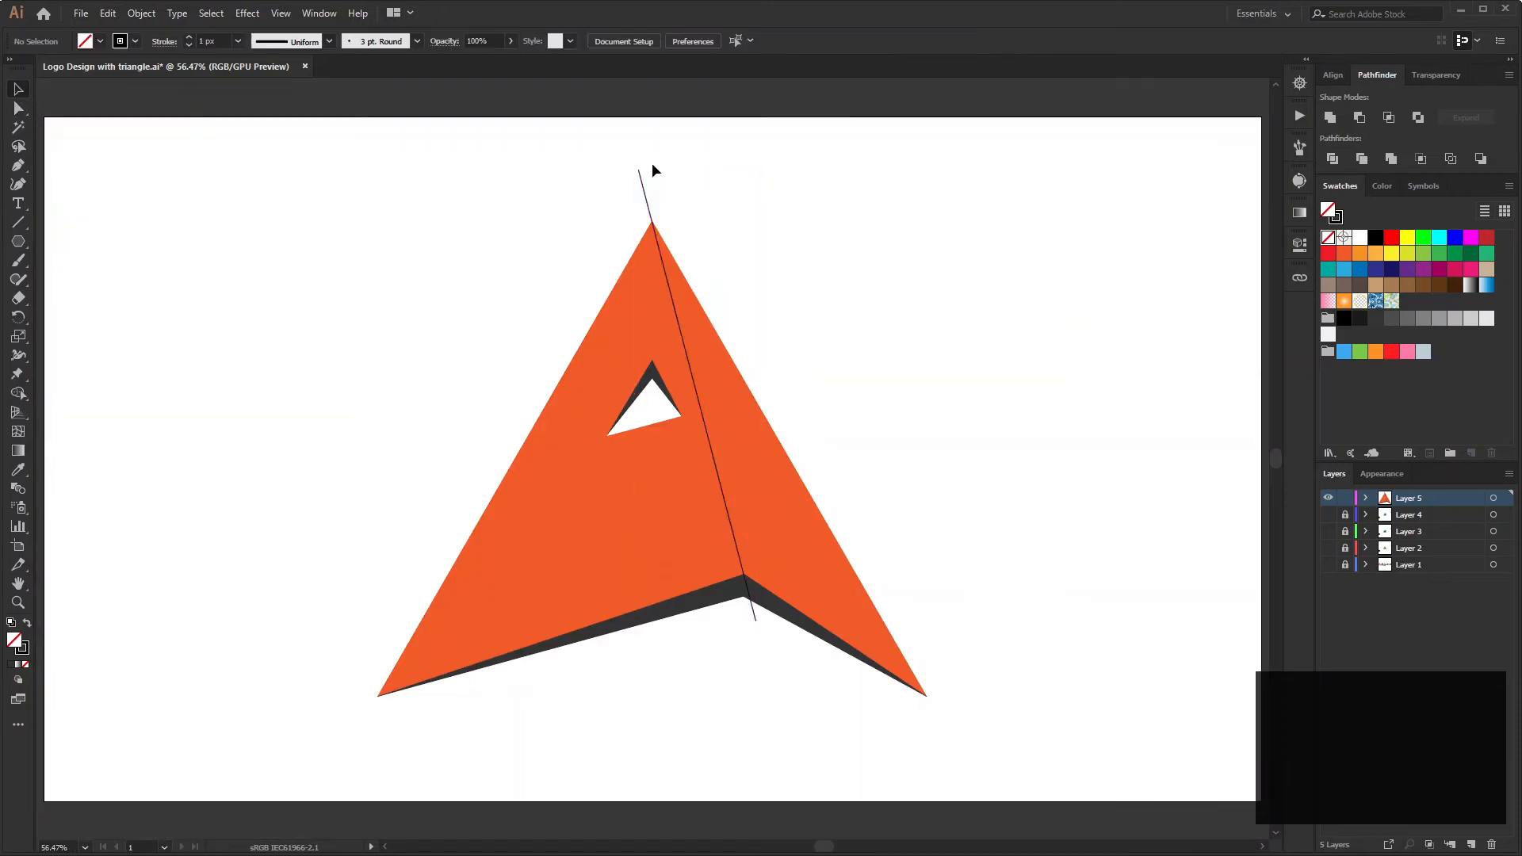
{"action": "left_click", "coordinate": [643, 184]}
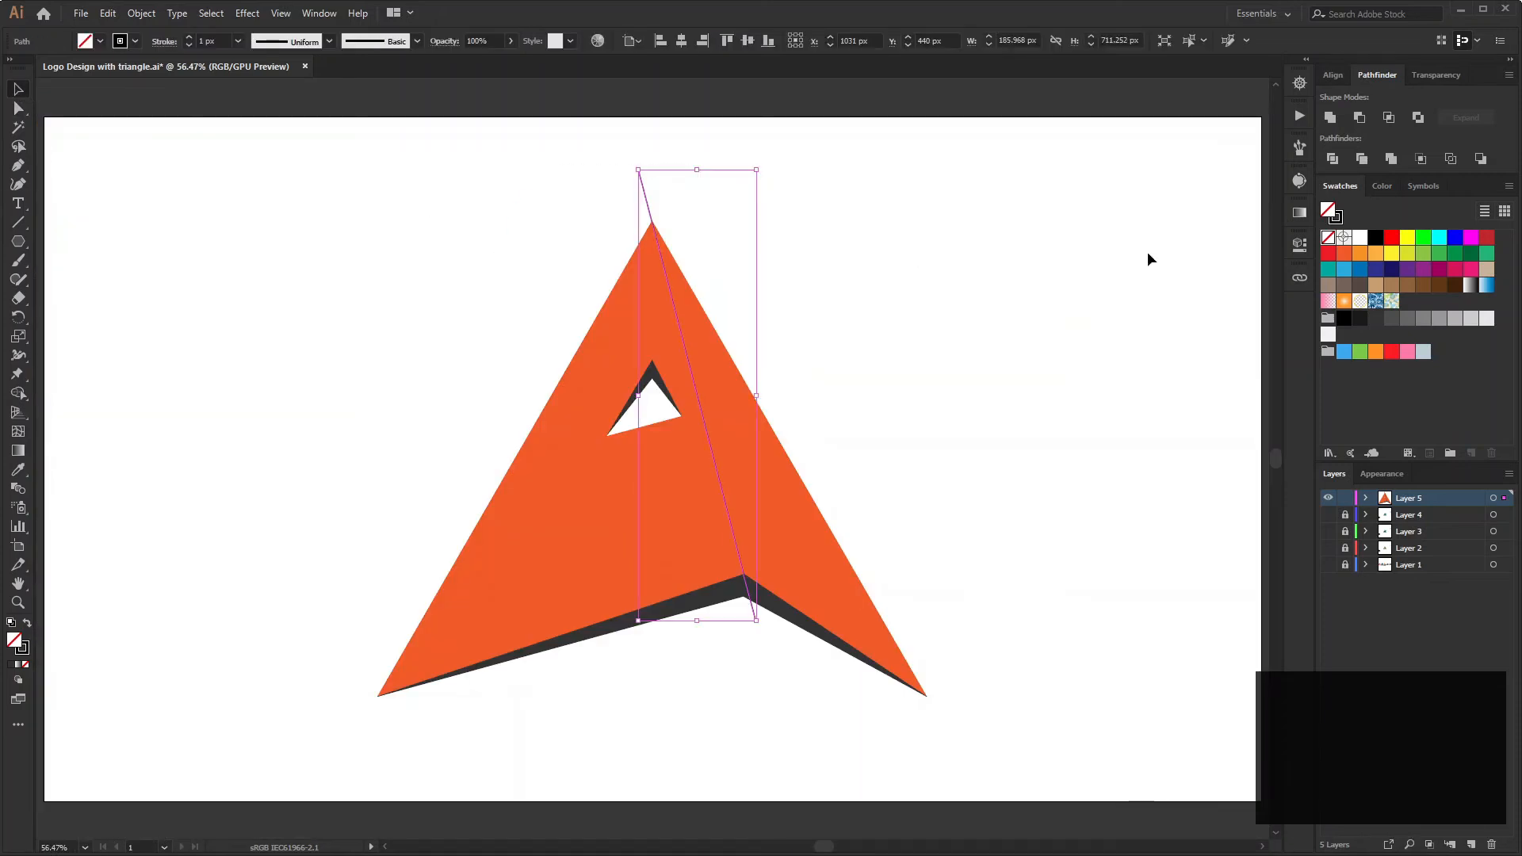
Remove the slanted line's stroke, use it to divide the orange triangle, and ungroup the resulting pieces.
{"action": "left_click", "coordinate": [1329, 238]}
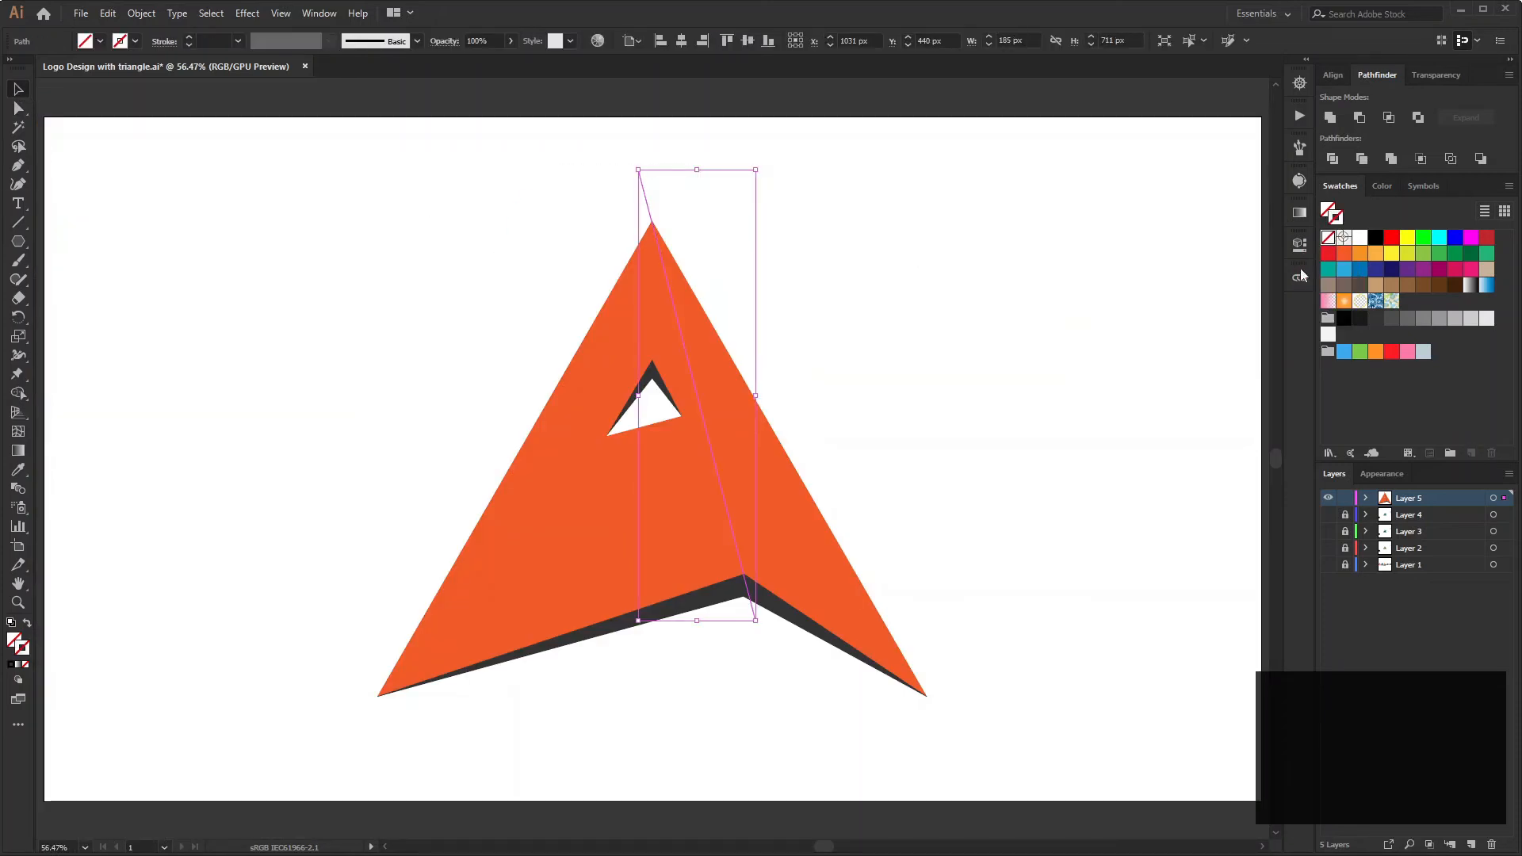
{"action": "left_click", "coordinate": [789, 506], "text": "shift"}
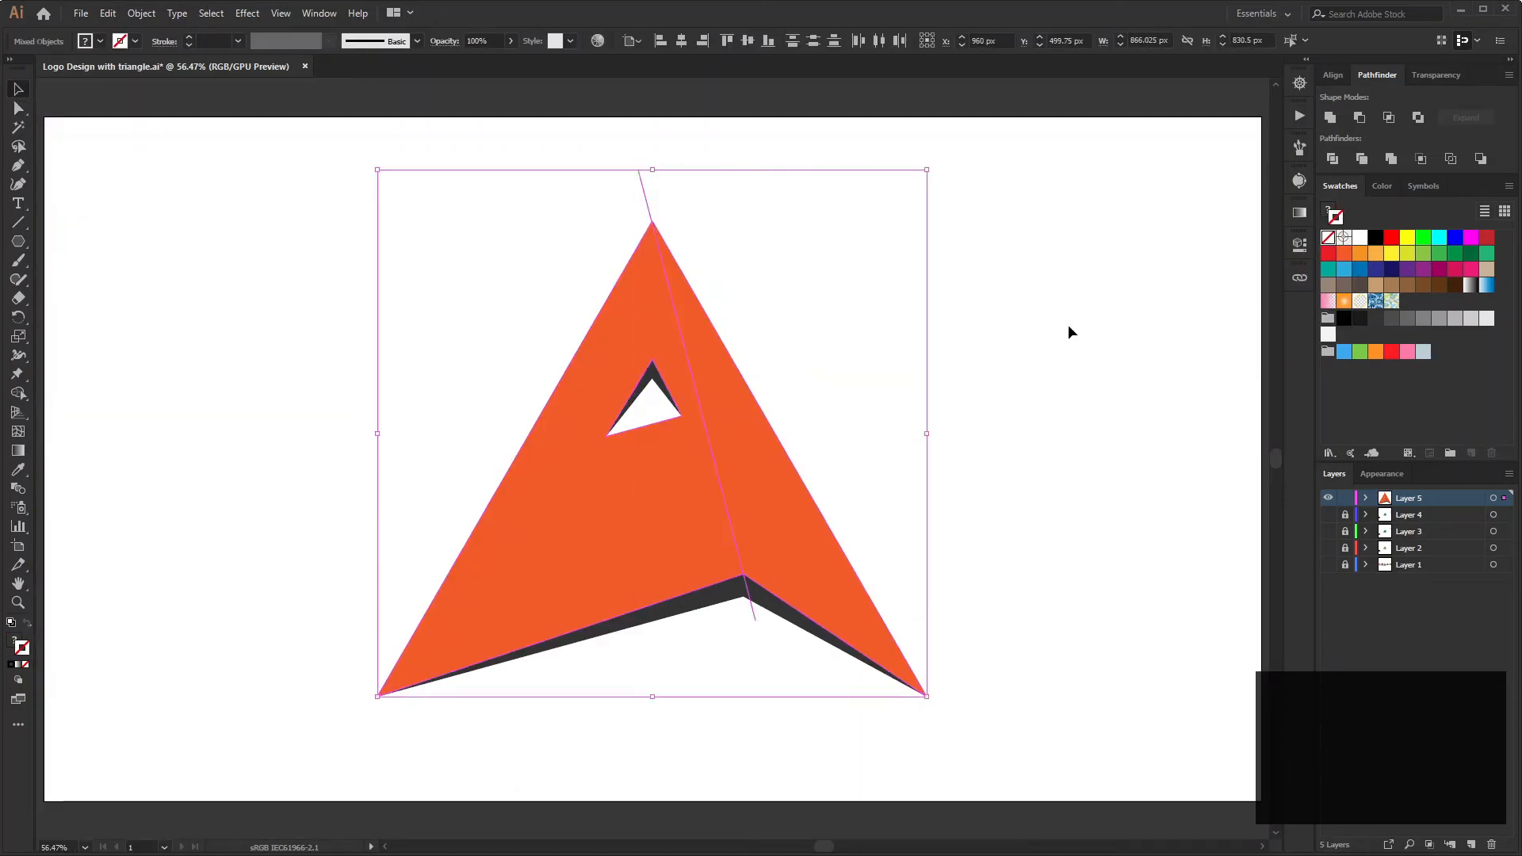
{"action": "left_click", "coordinate": [1333, 160]}
{"action": "left_click", "coordinate": [1118, 299]}
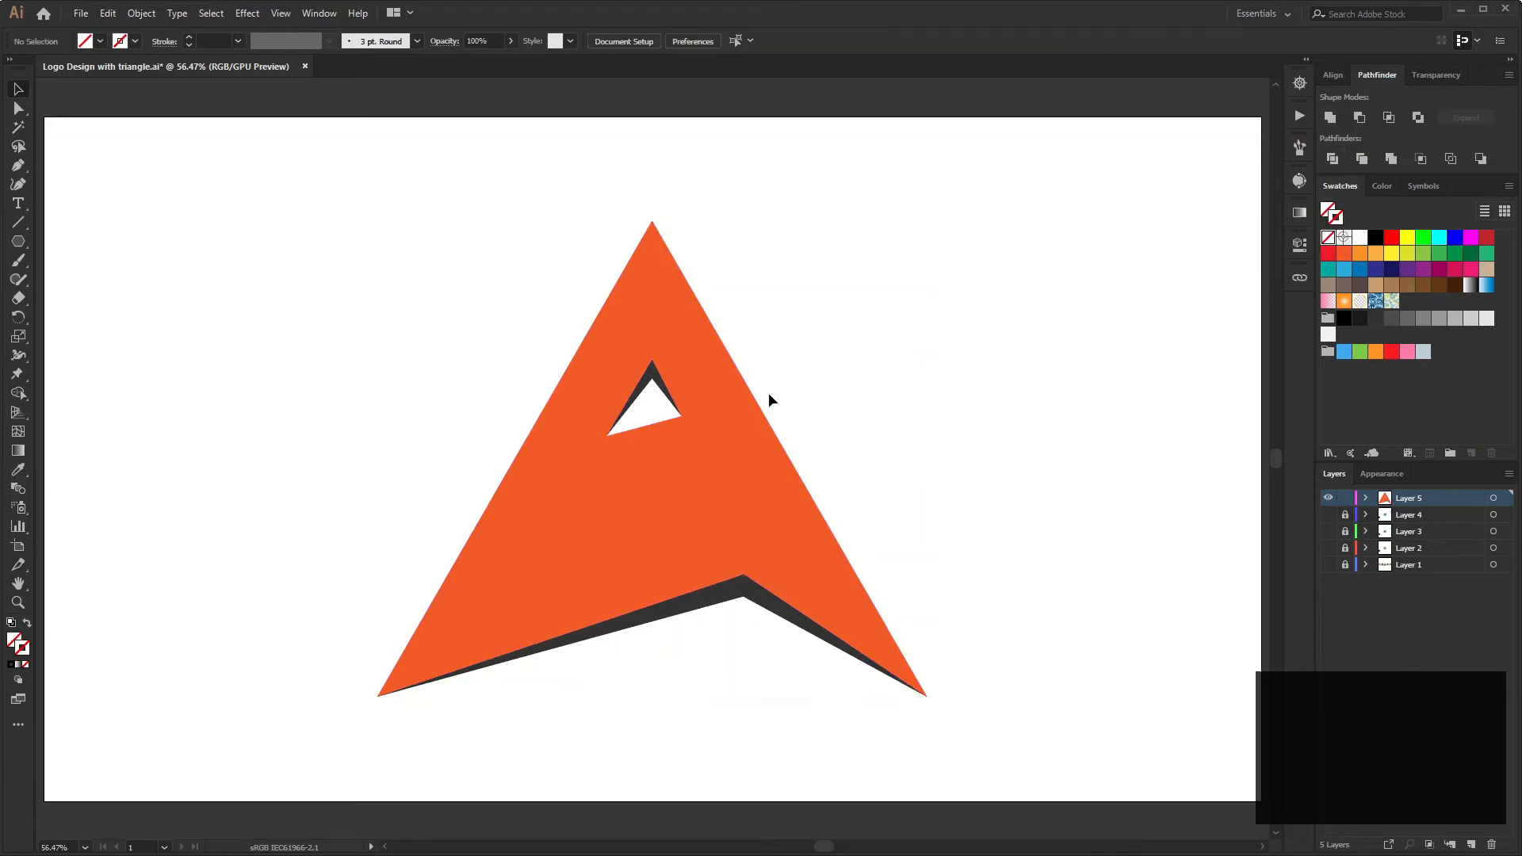
{"action": "left_click", "coordinate": [735, 395]}
{"action": "right_click", "coordinate": [735, 395]}
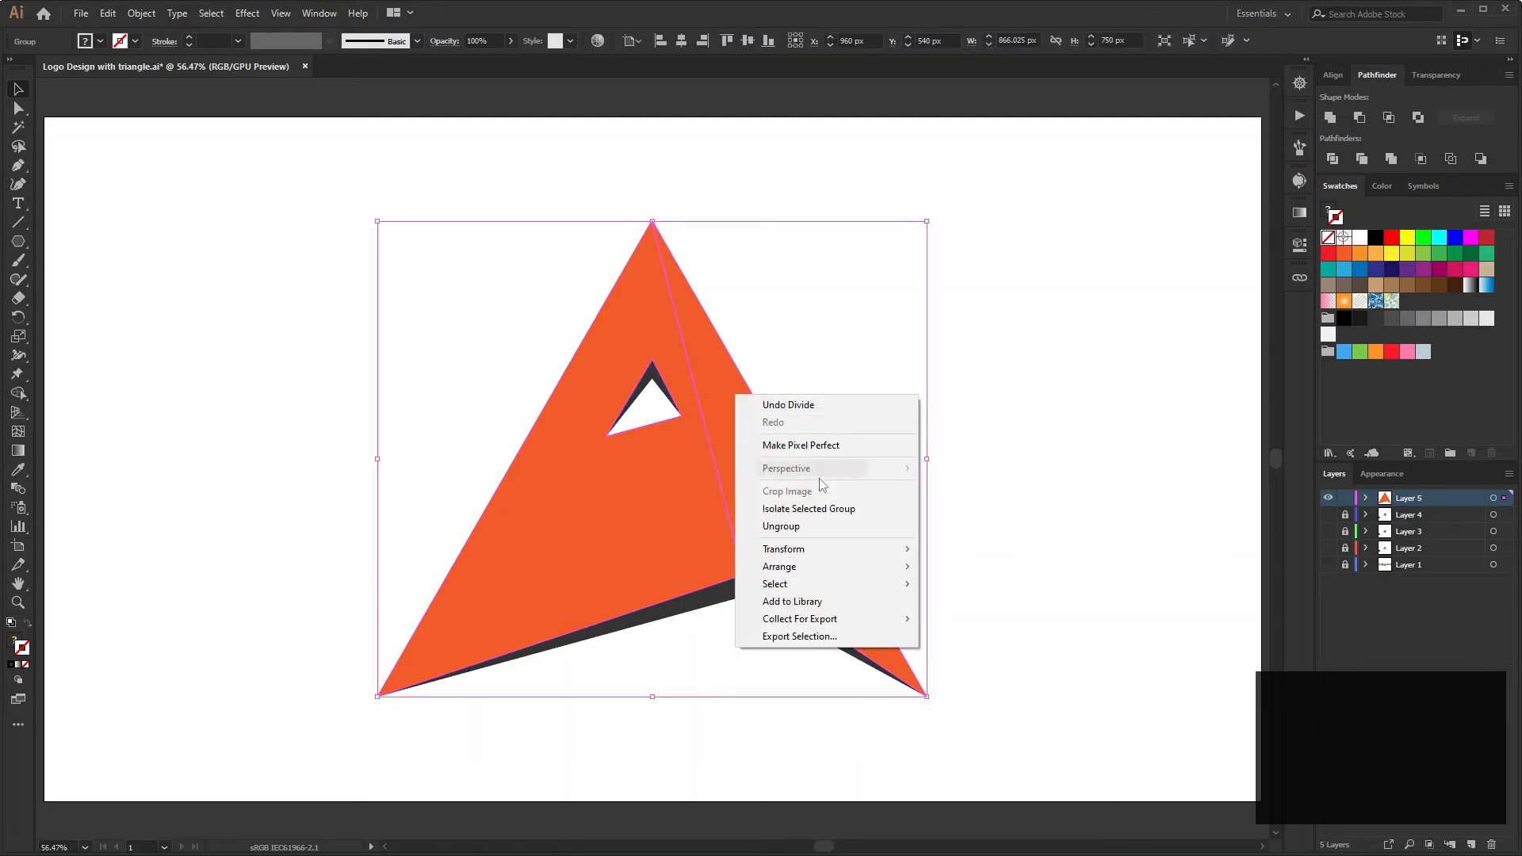
{"action": "left_click", "coordinate": [839, 526]}
{"action": "left_click", "coordinate": [1063, 302]}
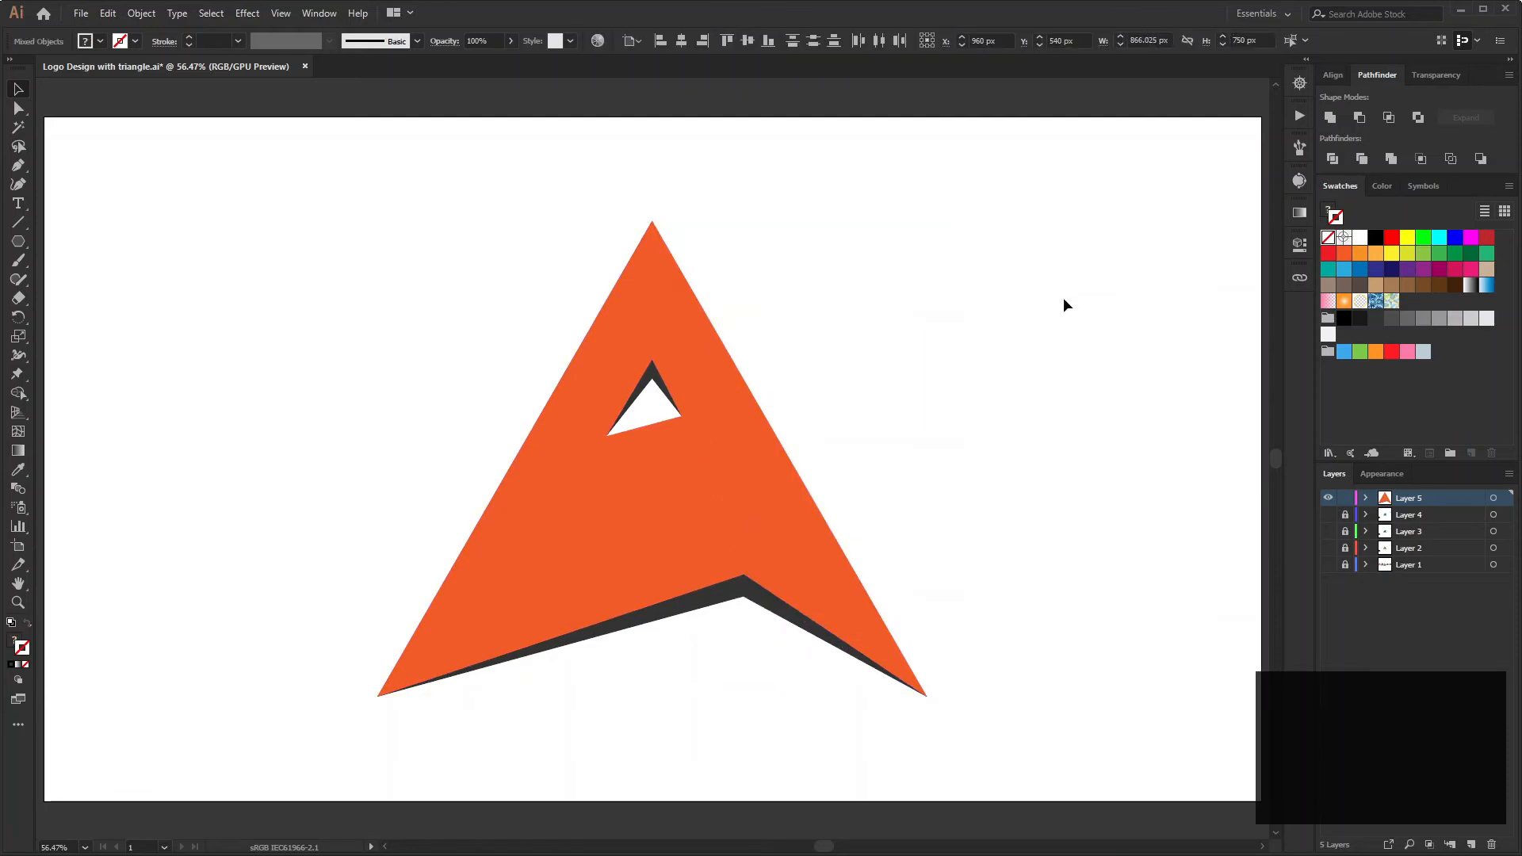
Darken the orange piece right of the dividing line by lowering its brightness with Recolor Artwork.
{"action": "left_click", "coordinate": [732, 394]}
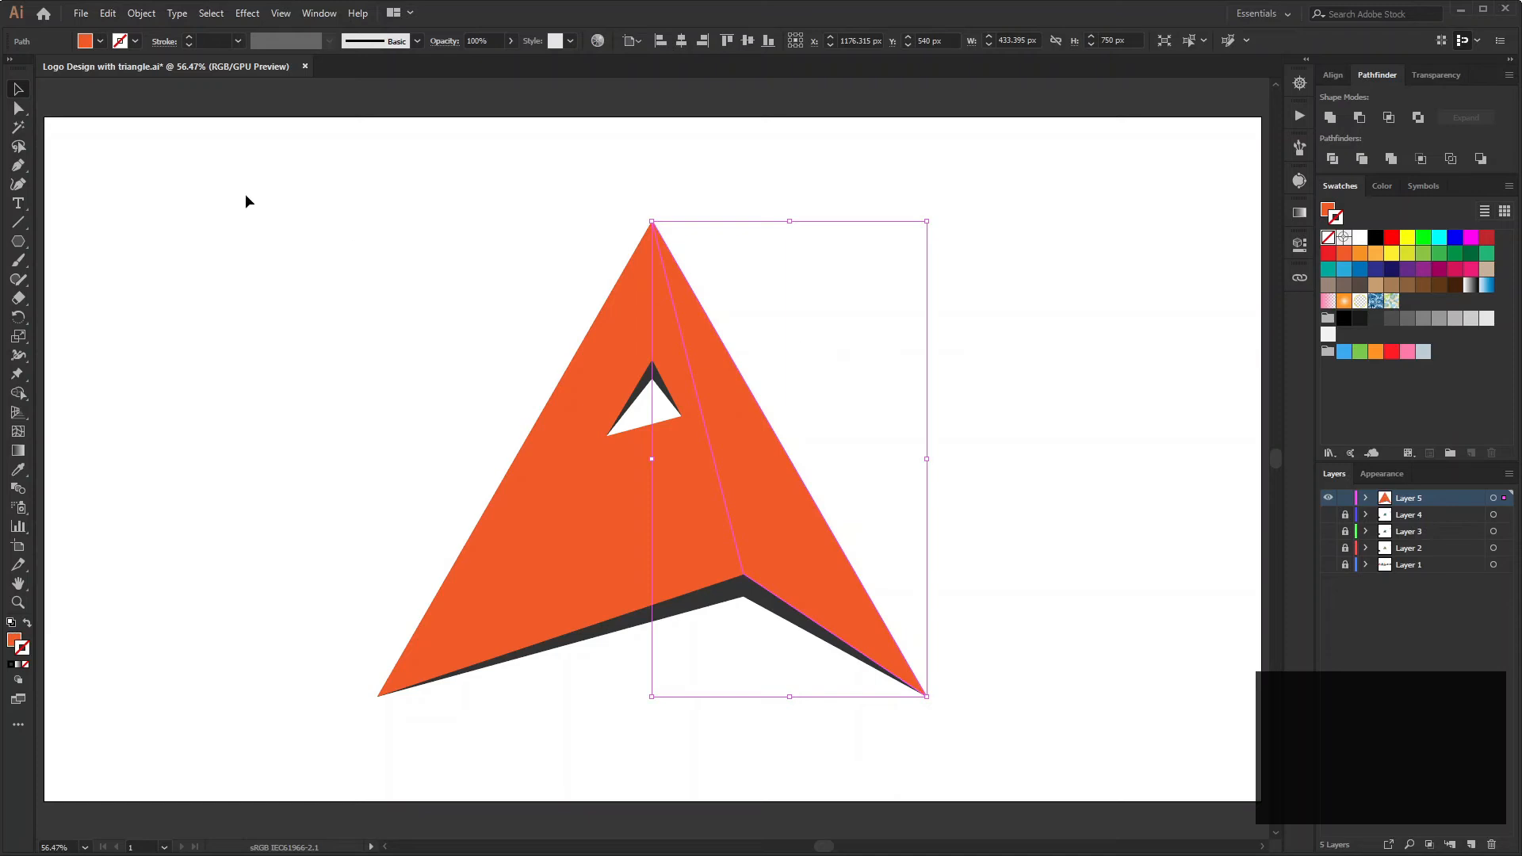
{"action": "left_click", "coordinate": [597, 42]}
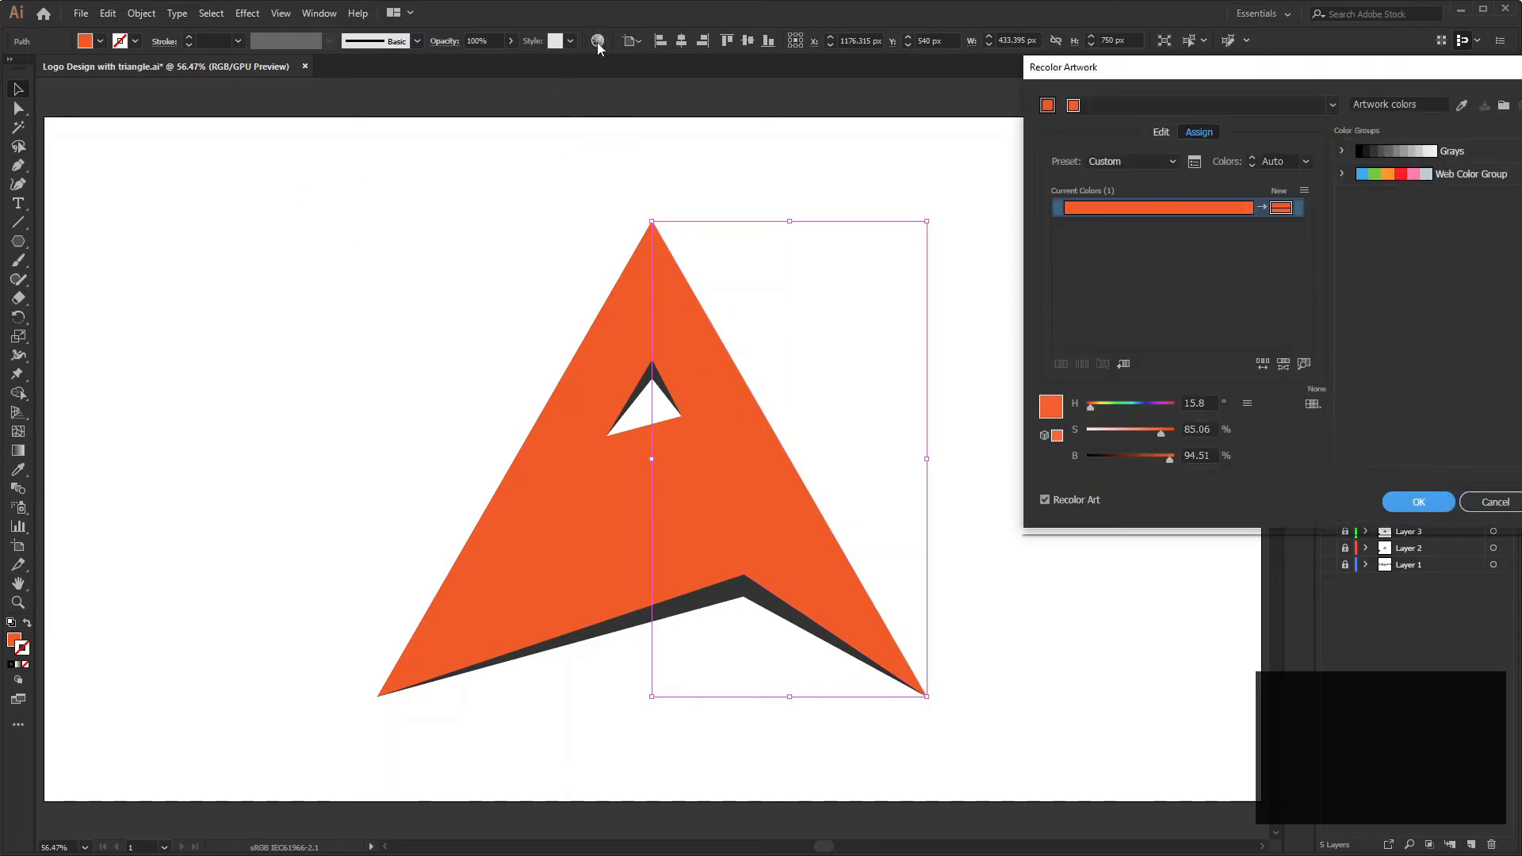
{"action": "left_click", "coordinate": [1161, 132]}
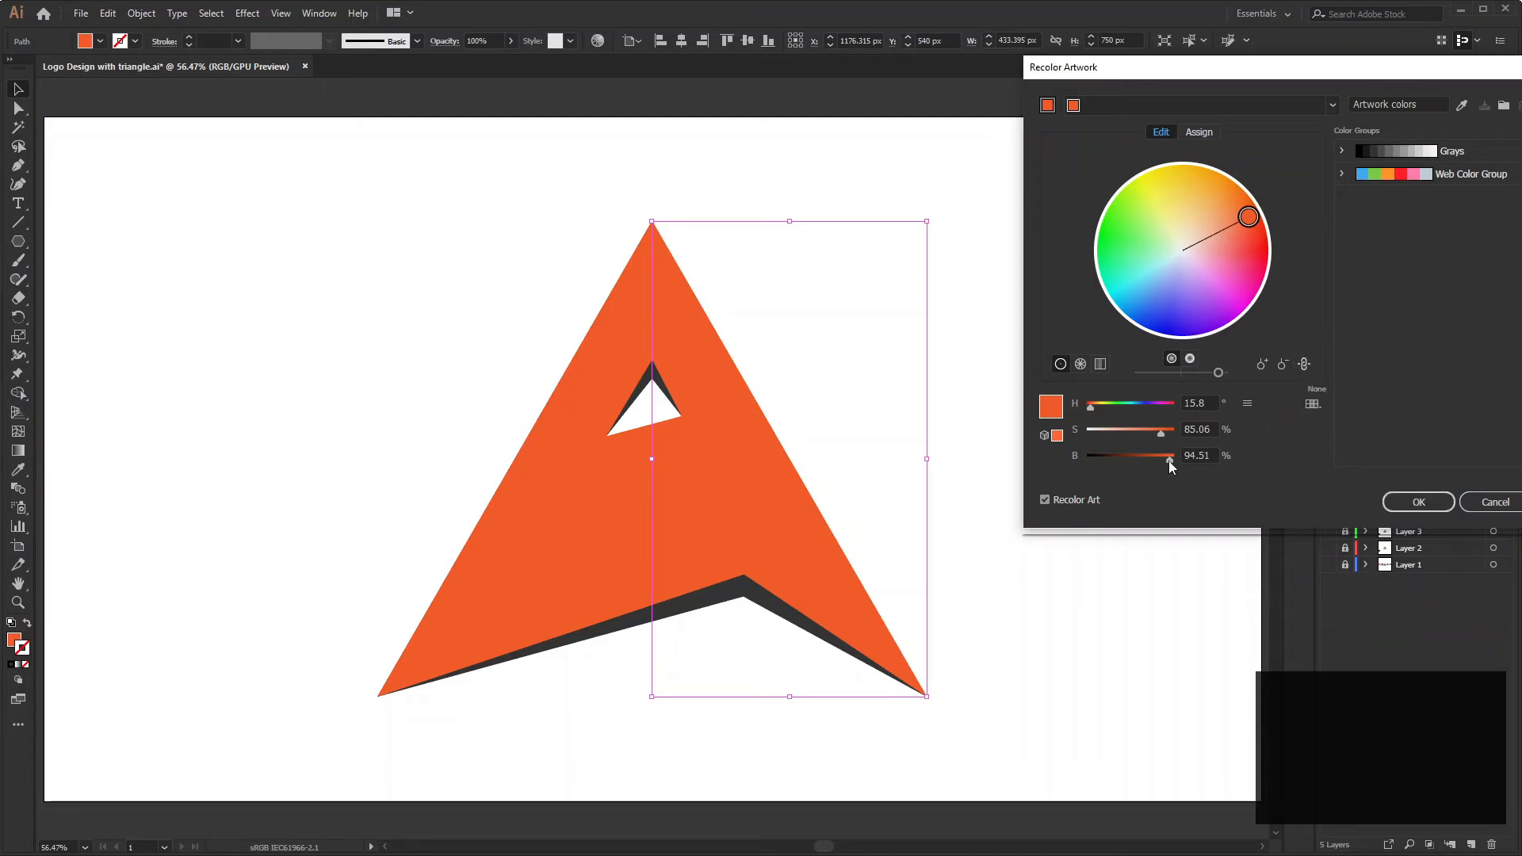
{"action": "left_click_drag", "start_coordinate": [1170, 460], "coordinate": [1160, 460]}
{"action": "key", "text": "Return"}
{"action": "left_click", "coordinate": [1069, 444]}
Group all parts of the A-shaped triangle logo.
{"action": "left_click_drag", "start_coordinate": [290, 165], "coordinate": [991, 714]}
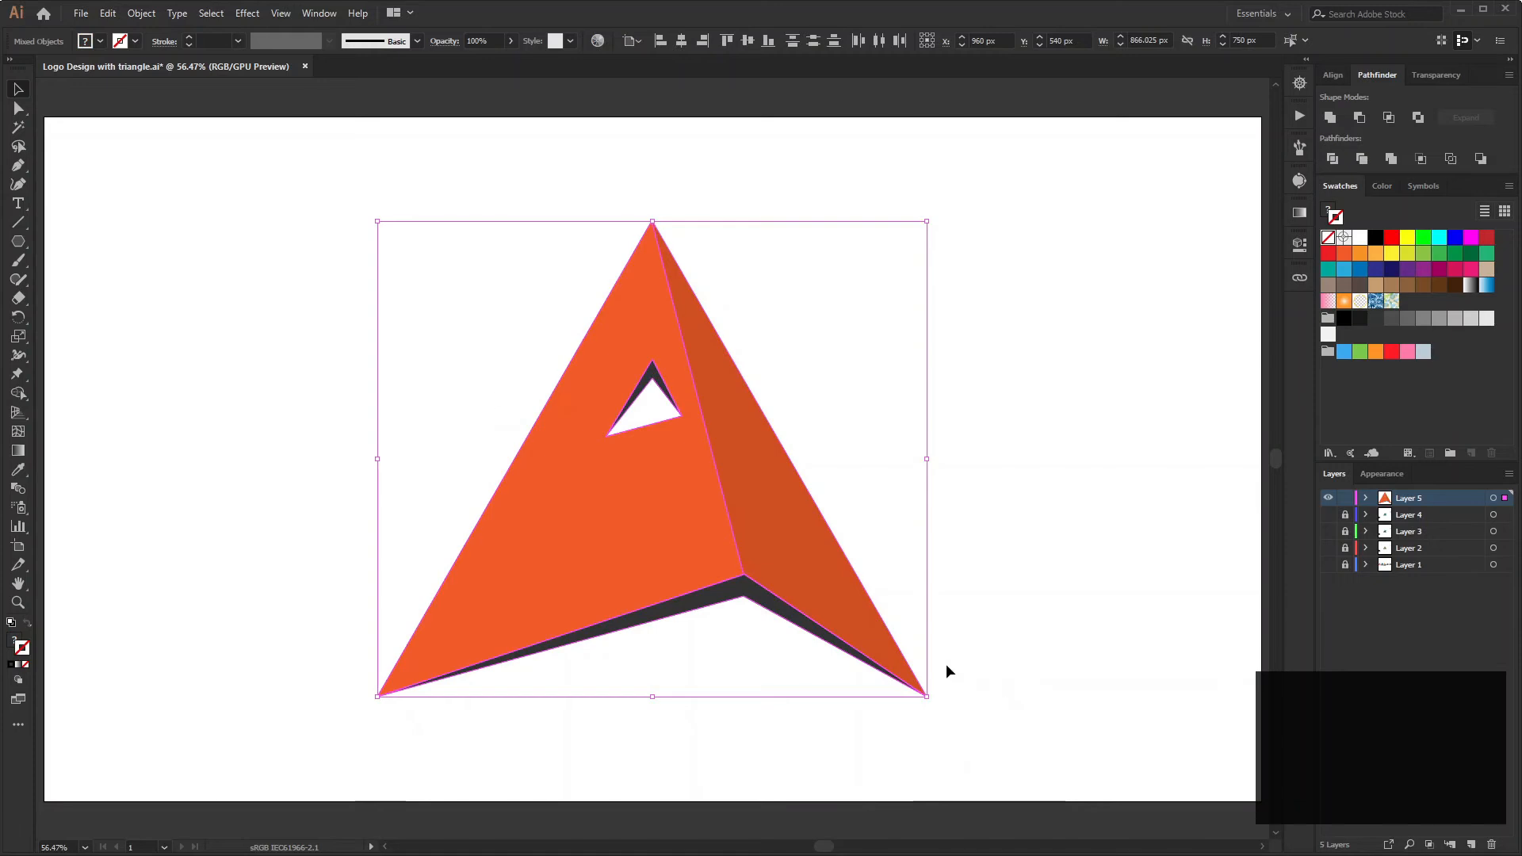
{"action": "left_click", "coordinate": [141, 13]}
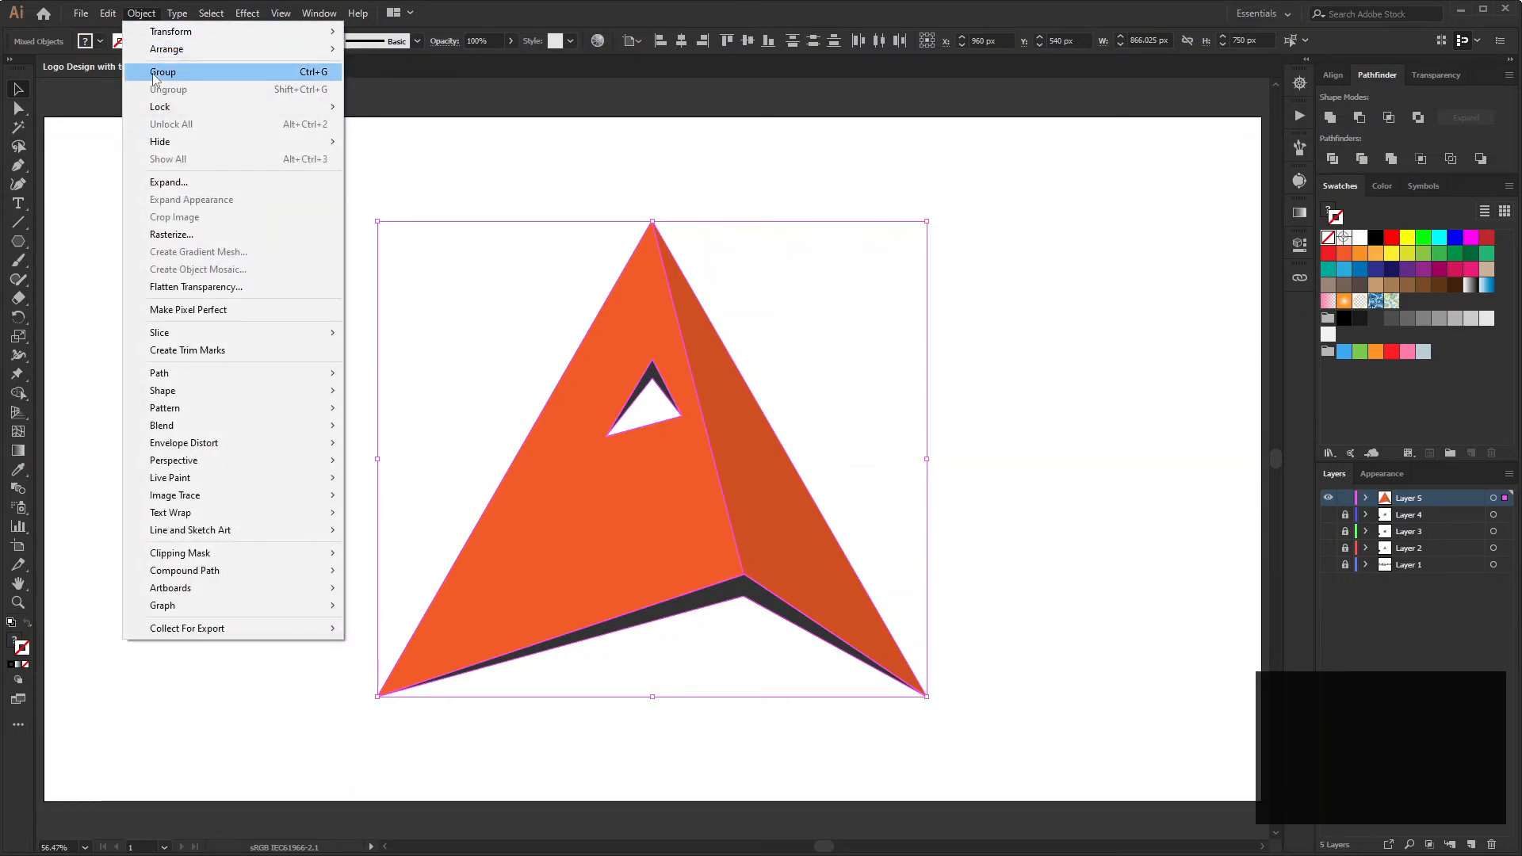
{"action": "left_click", "coordinate": [158, 70]}
{"action": "left_click", "coordinate": [249, 317]}
Scale the grouped triangle logo uniformly to 50%.
{"action": "left_click", "coordinate": [639, 299]}
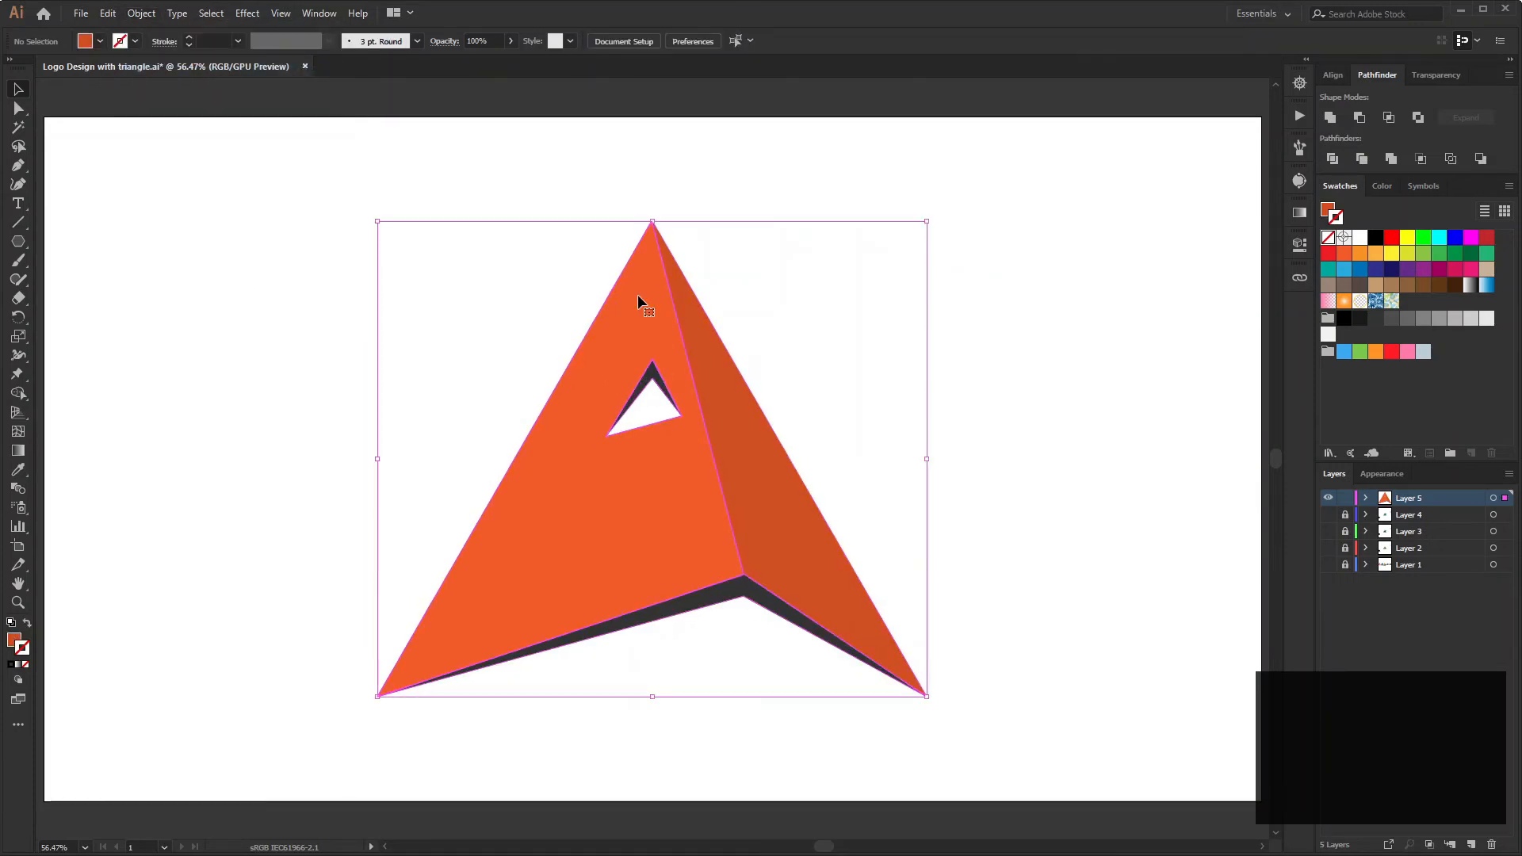
{"action": "right_click", "coordinate": [639, 297]}
{"action": "mouse_move", "coordinate": [779, 458]}
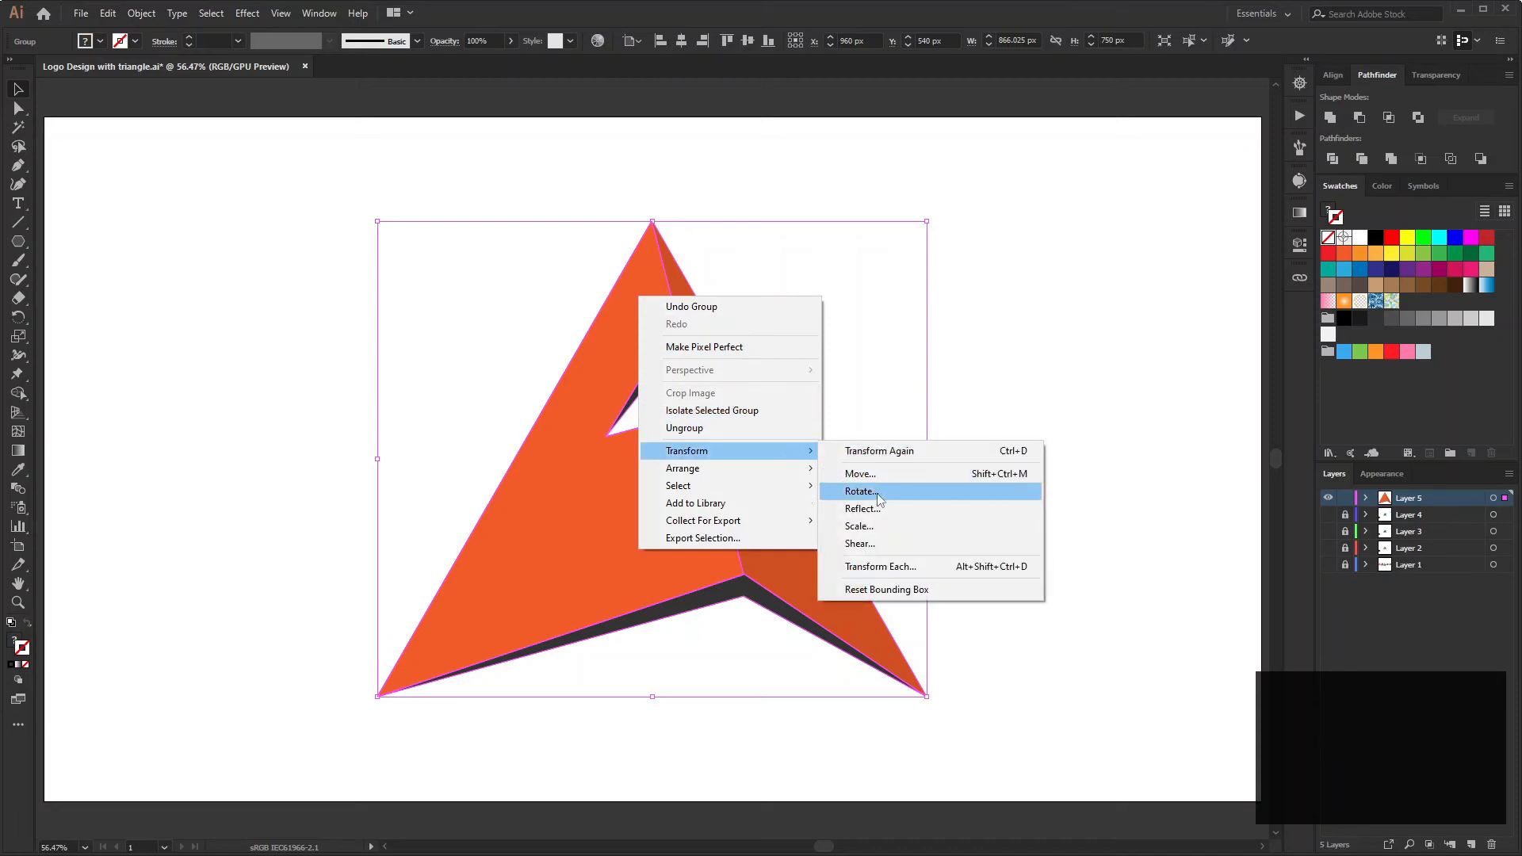
{"action": "left_click", "coordinate": [880, 528]}
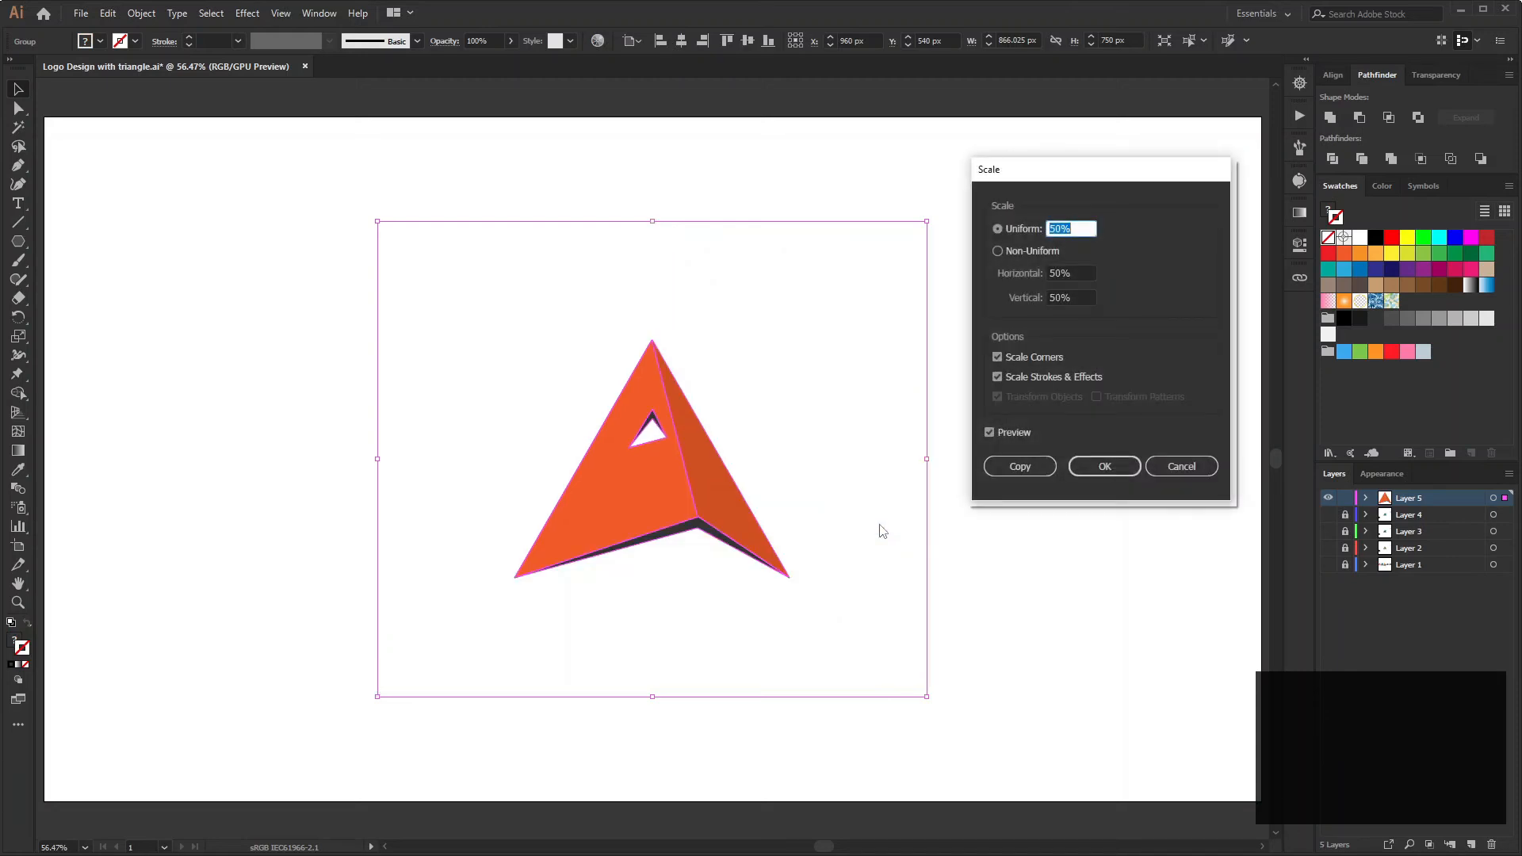
{"action": "left_click", "coordinate": [1080, 472]}
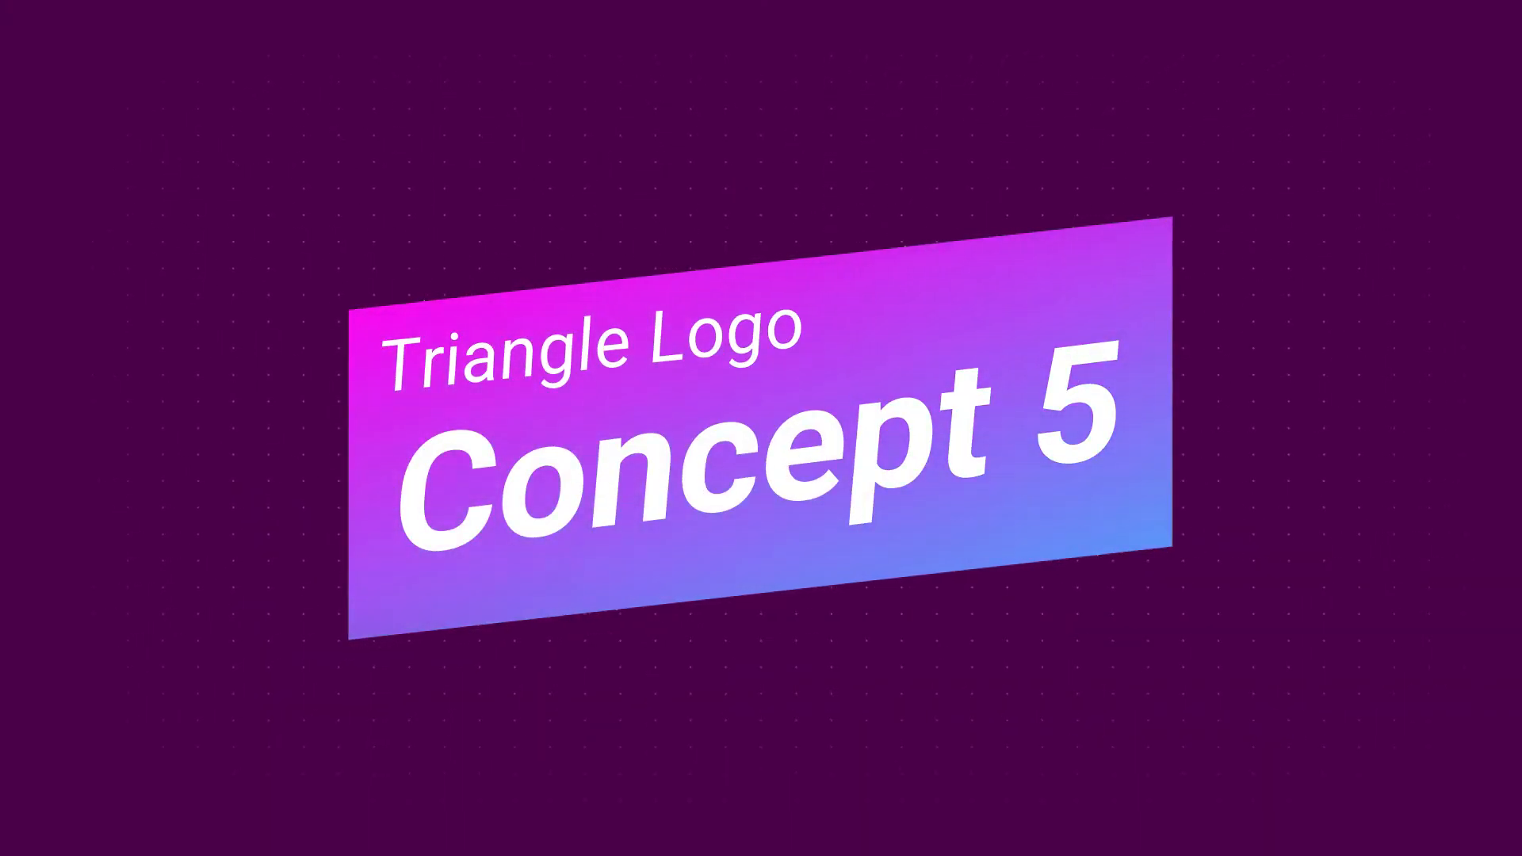
Create an orange triangle about 866 by 750 px with no stroke, centred on the artboard.
{"action": "key", "text": "alt+q"}
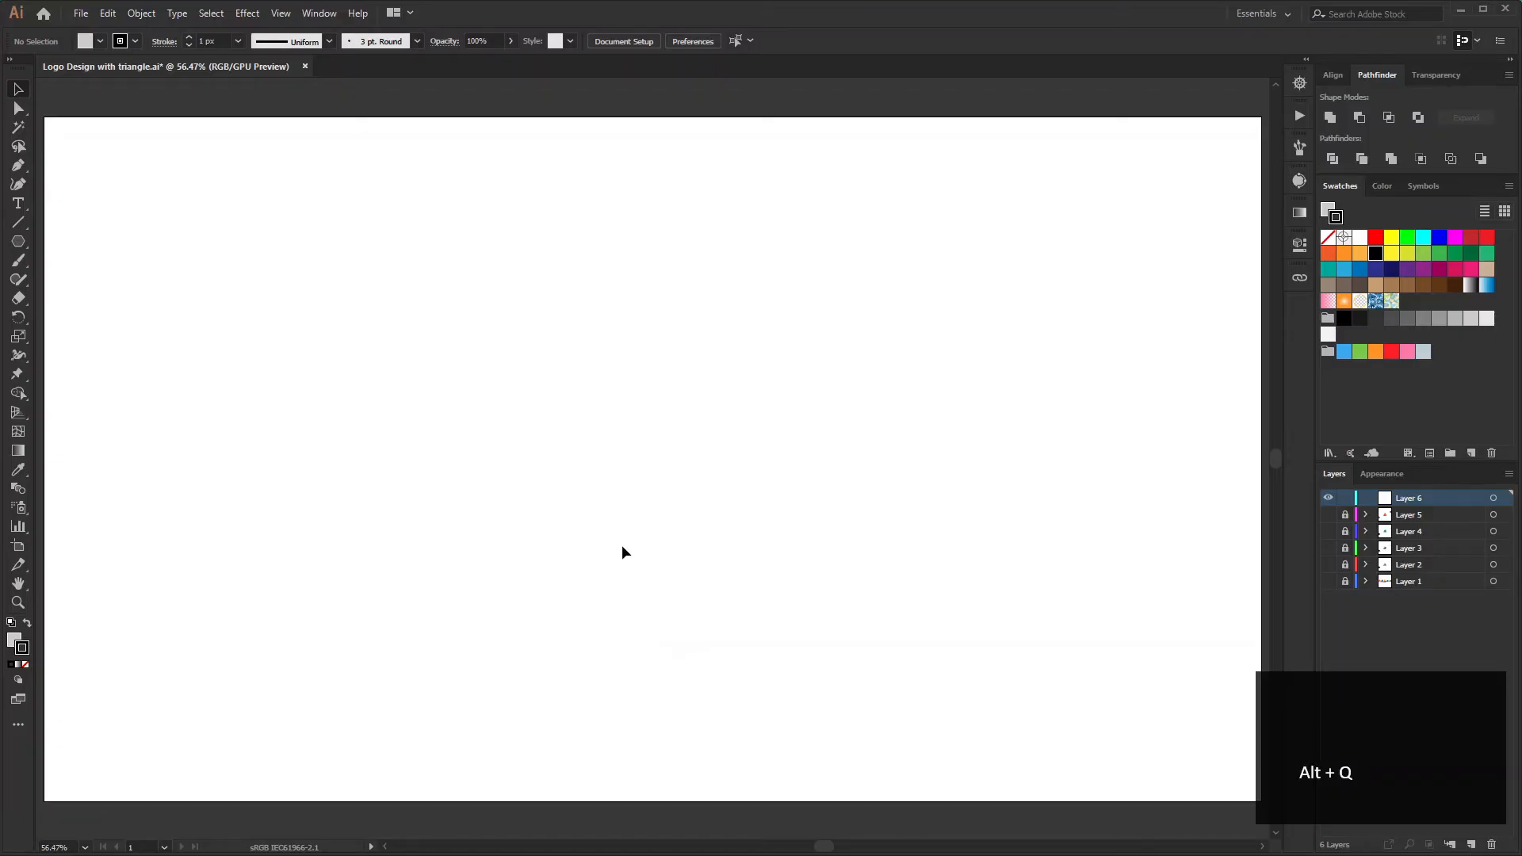
{"action": "left_click", "coordinate": [537, 367]}
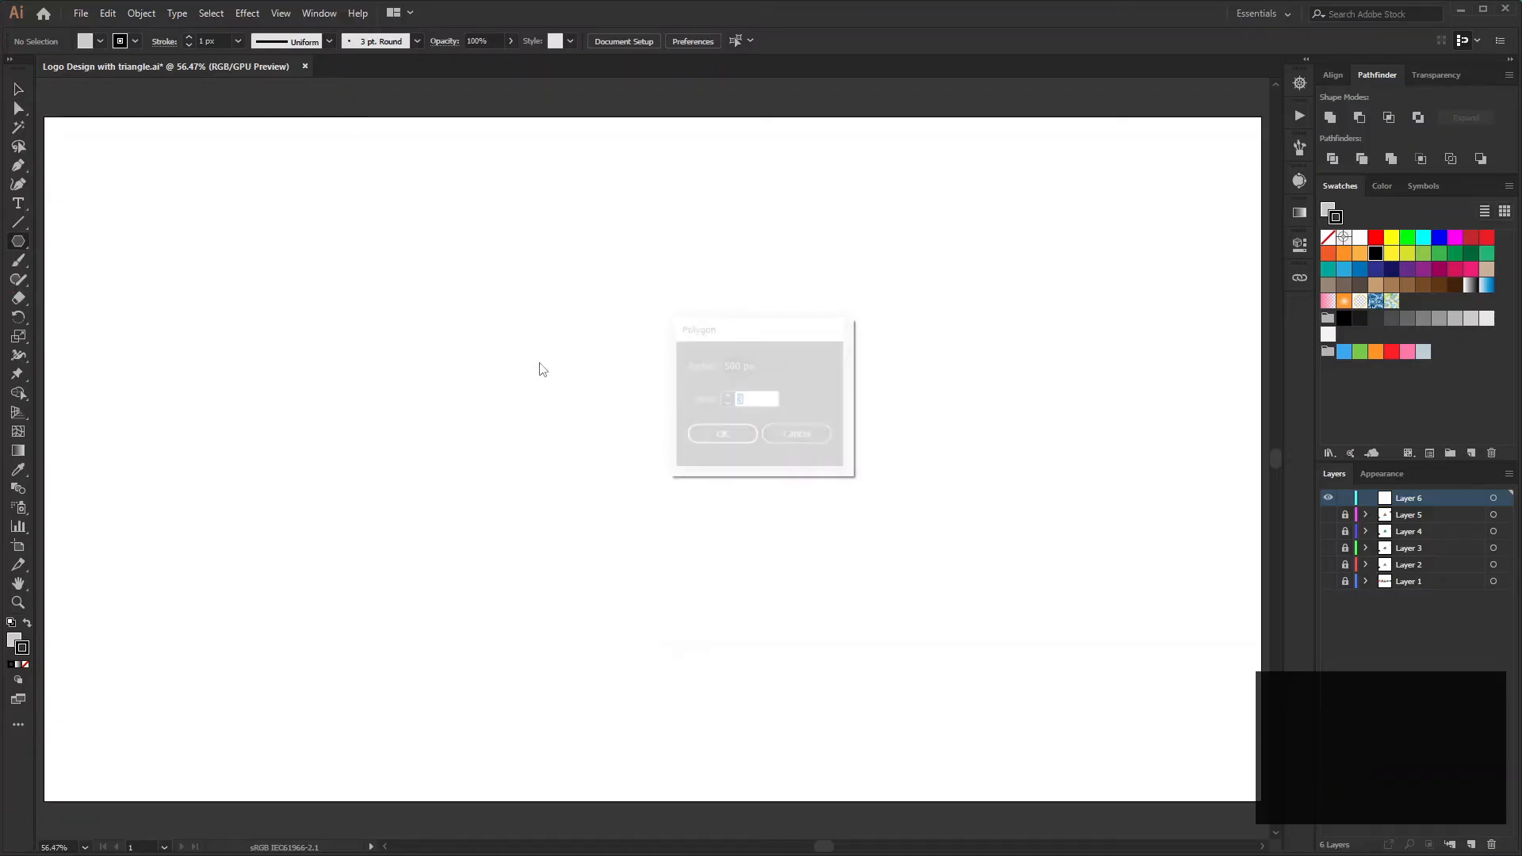
{"action": "left_click", "coordinate": [723, 438]}
{"action": "left_click", "coordinate": [18, 89]}
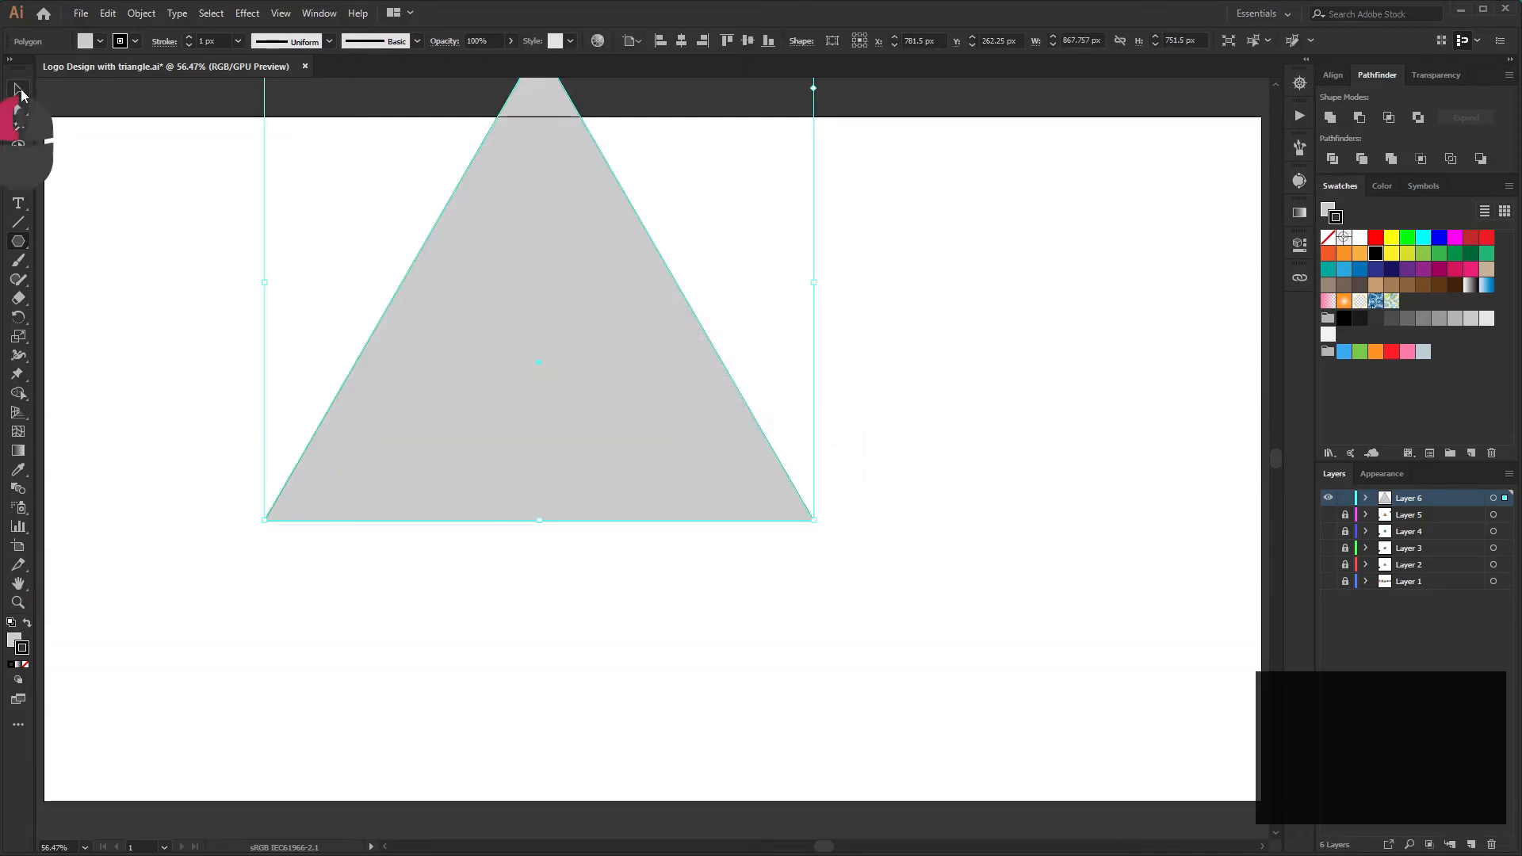
{"action": "left_click", "coordinate": [684, 43]}
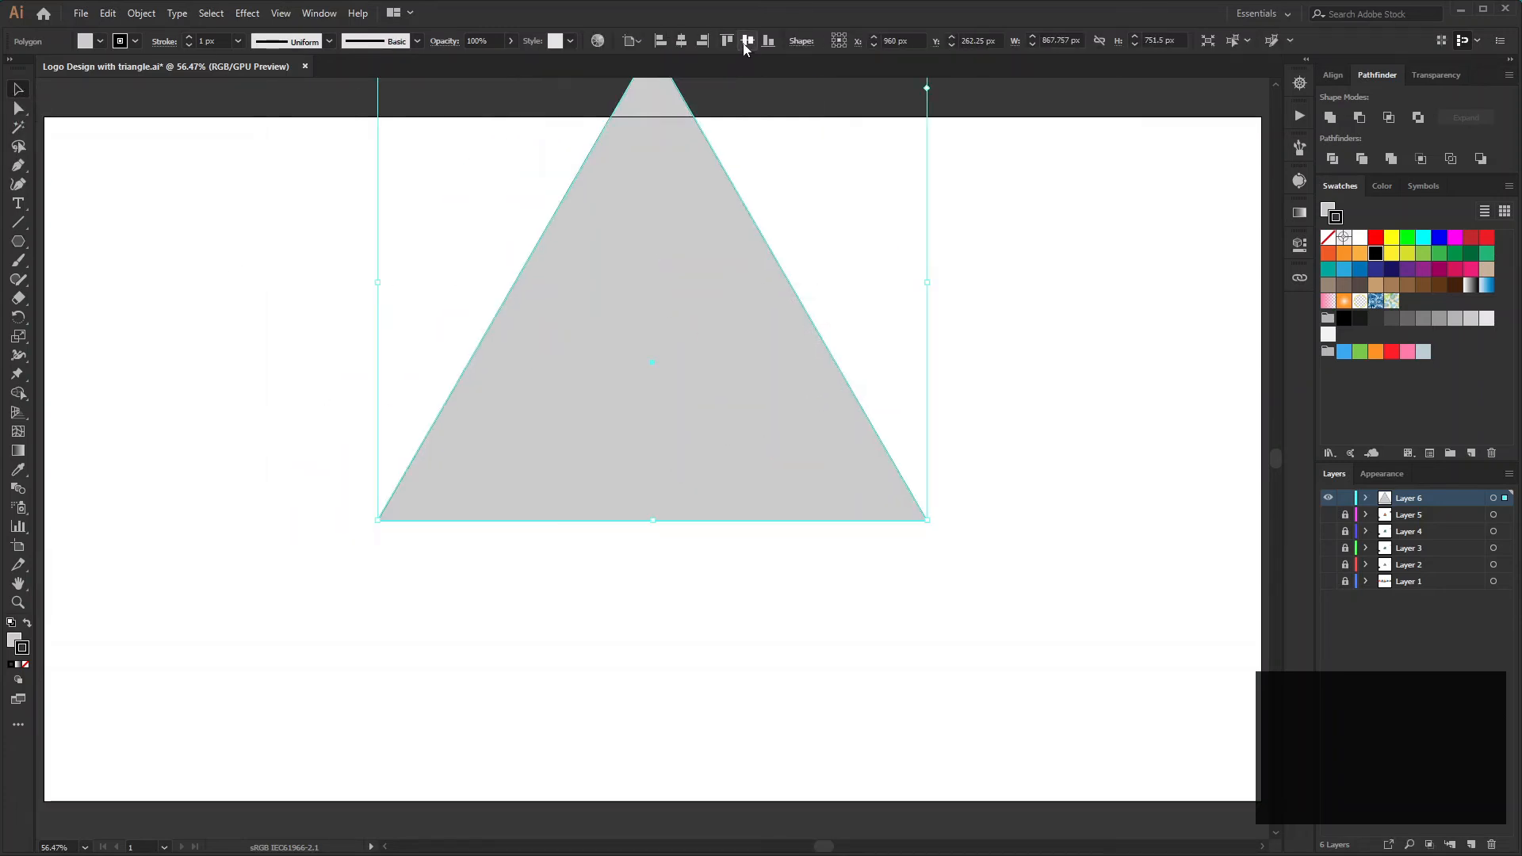
{"action": "left_click", "coordinate": [747, 42]}
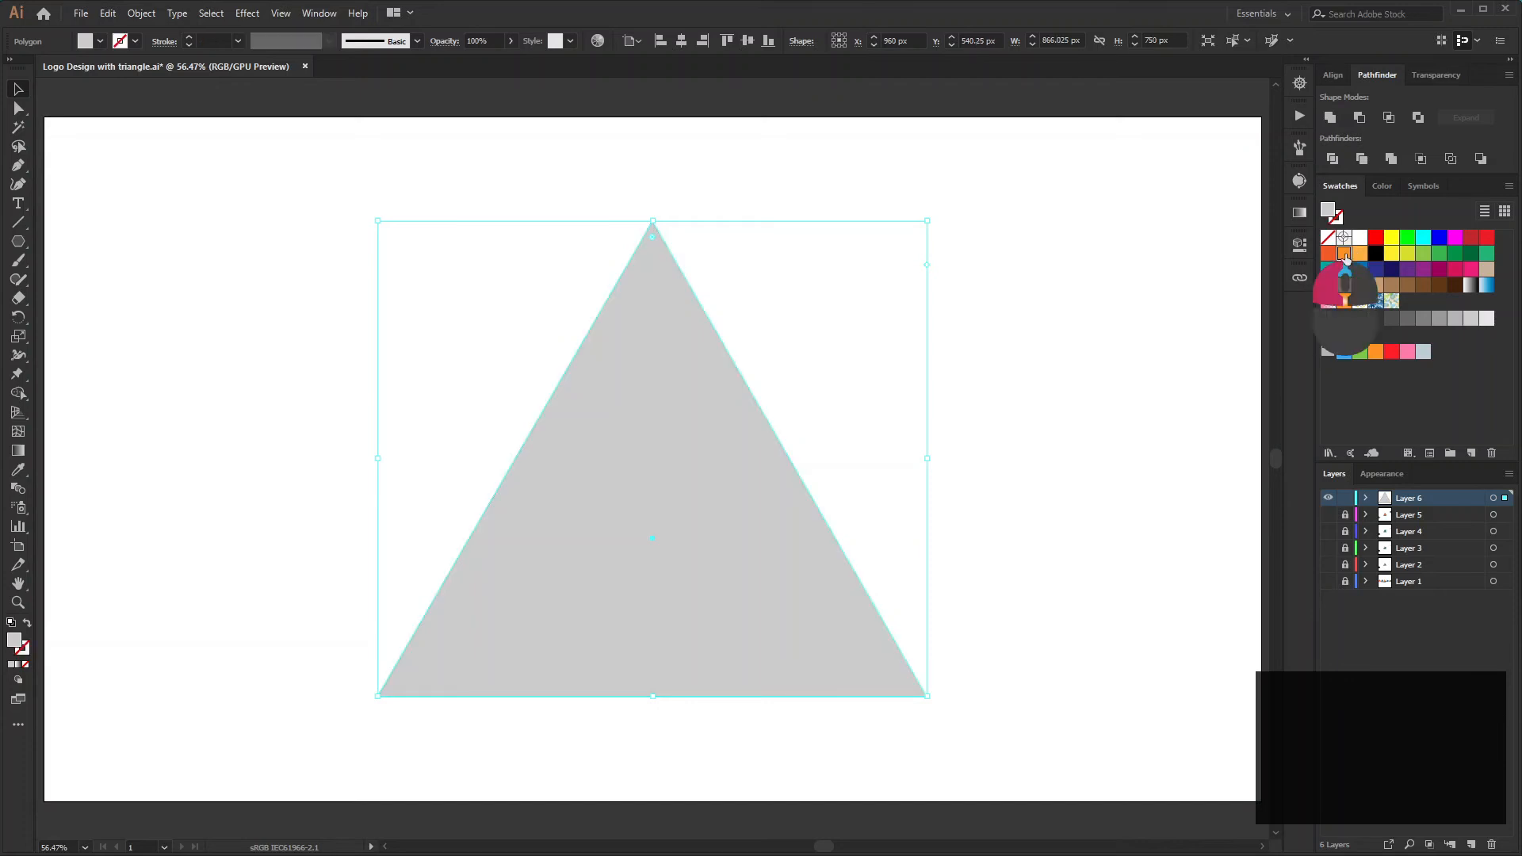
{"action": "left_click", "coordinate": [1345, 253]}
{"action": "left_click", "coordinate": [1111, 417]}
Offset the orange triangle's path inward with mitered joins to create a smaller triangle inside it.
{"action": "left_click", "coordinate": [647, 543]}
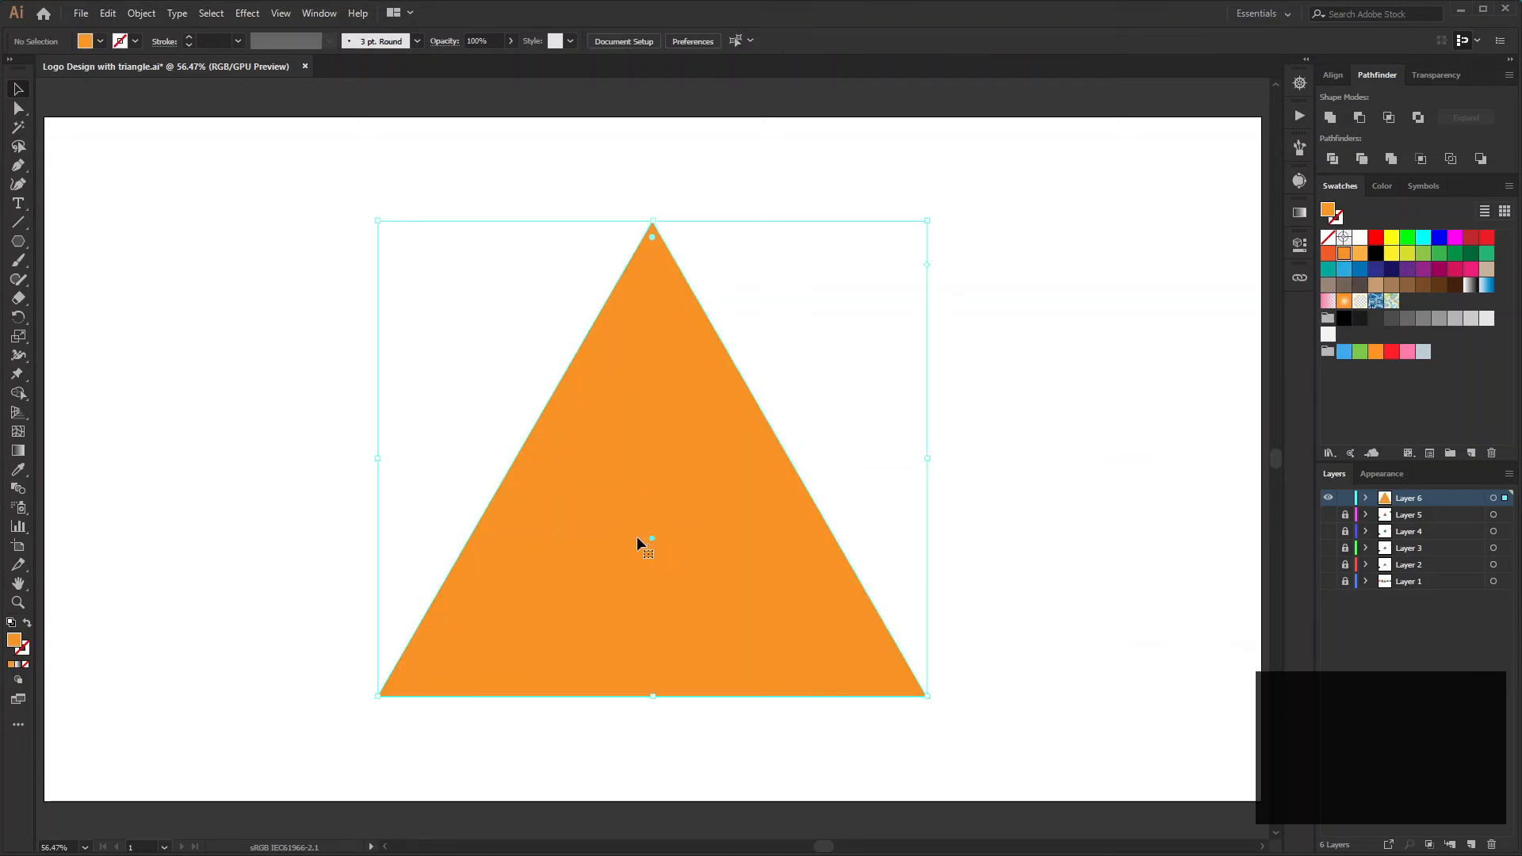
{"action": "left_click", "coordinate": [141, 14]}
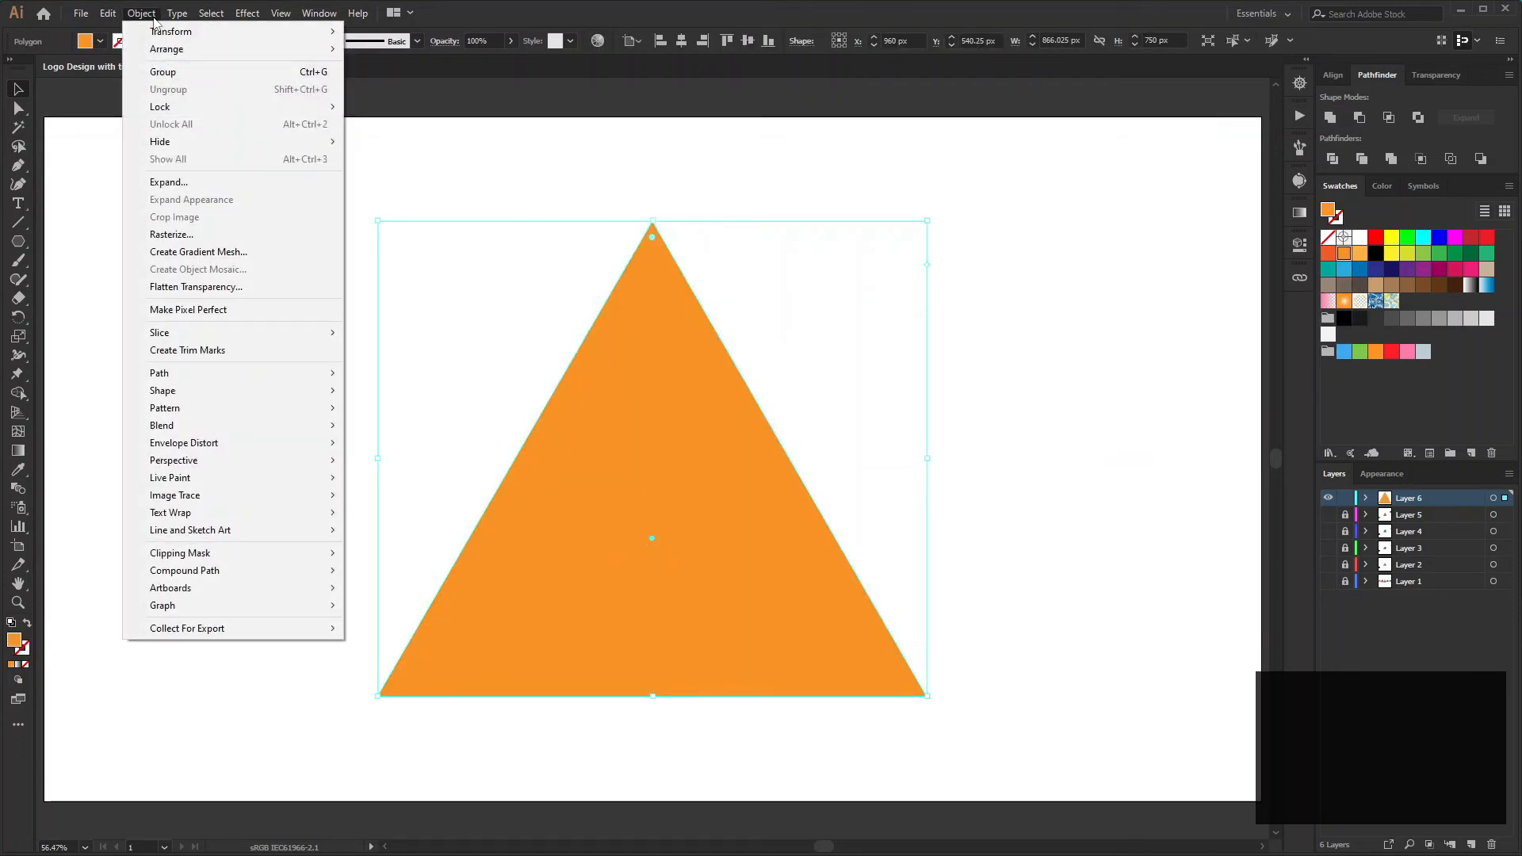
{"action": "mouse_move", "coordinate": [261, 373]}
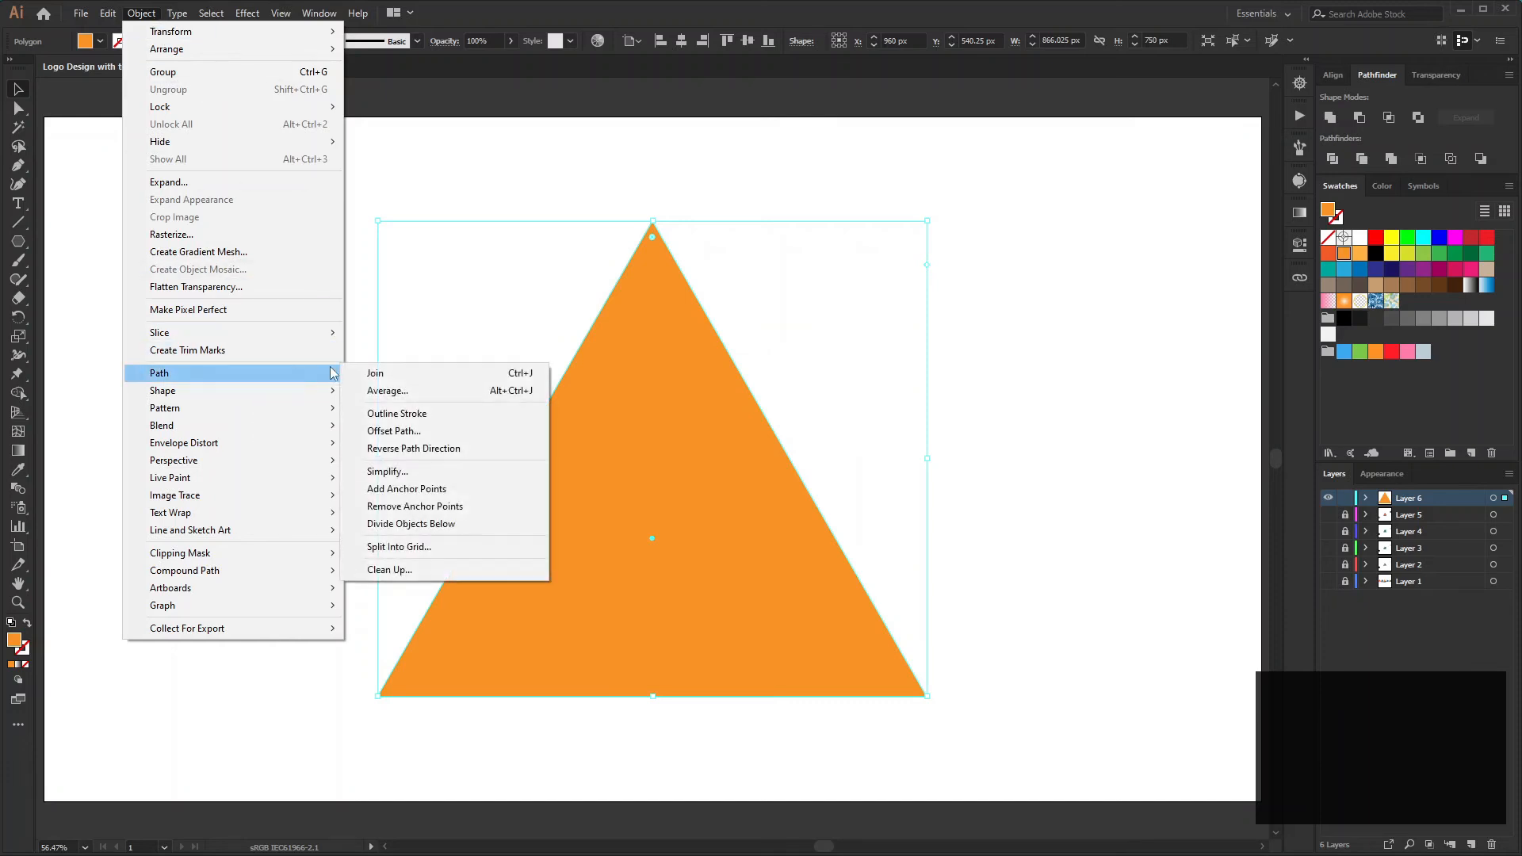
{"action": "left_click", "coordinate": [396, 432]}
{"action": "left_click", "coordinate": [968, 473]}
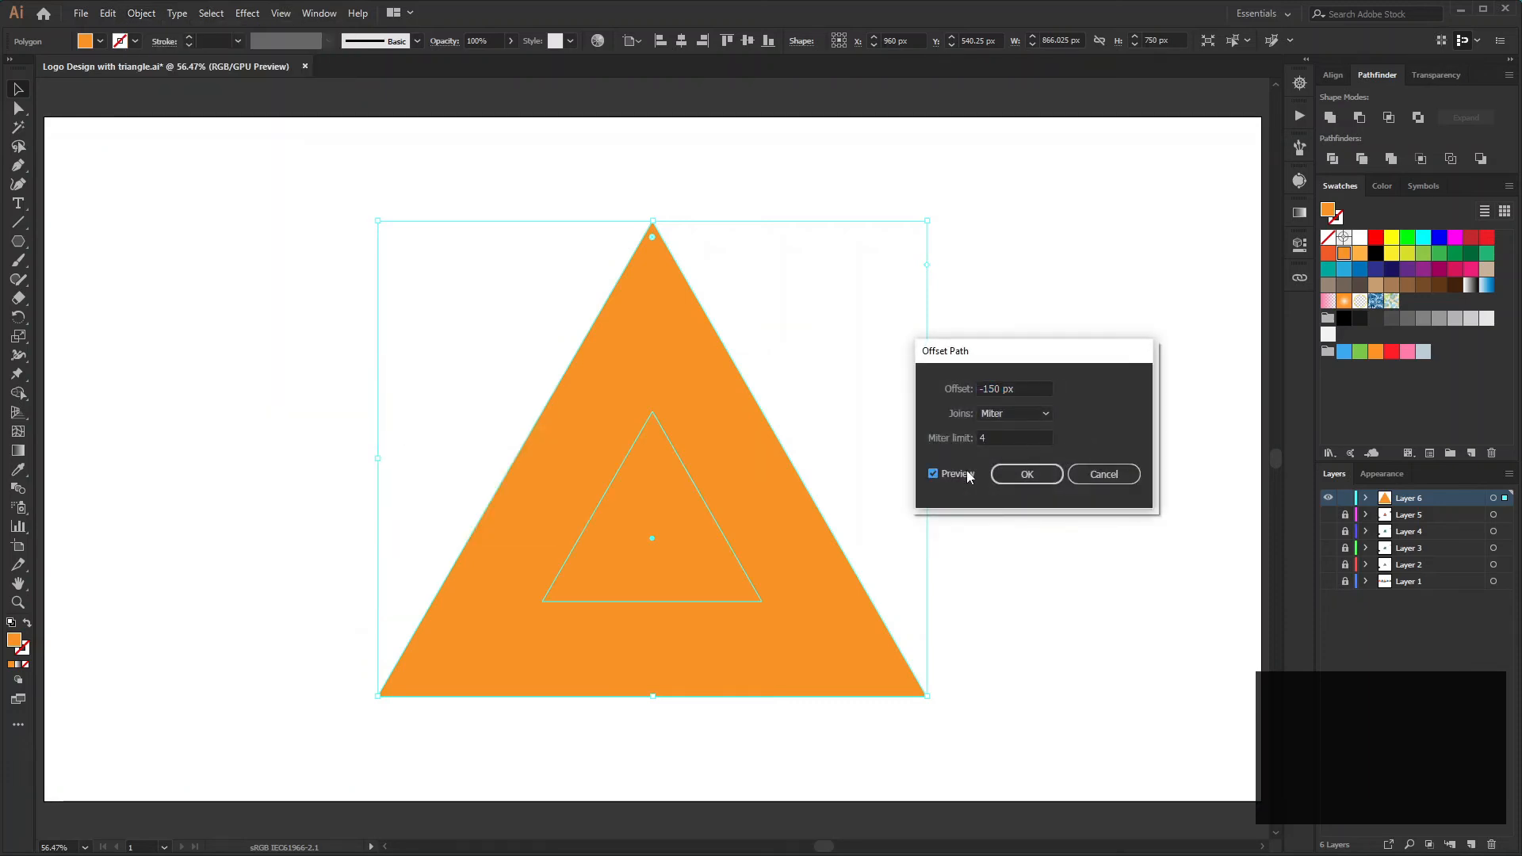
{"action": "scroll", "coordinate": [1032, 389], "scroll_direction": "up", "scroll_amount": 3}
{"action": "key", "text": "Return"}
Subtract the inner triangle from the outer one with Minus Front to leave a triangular frame.
{"action": "left_click_drag", "start_coordinate": [963, 413], "coordinate": [572, 566]}
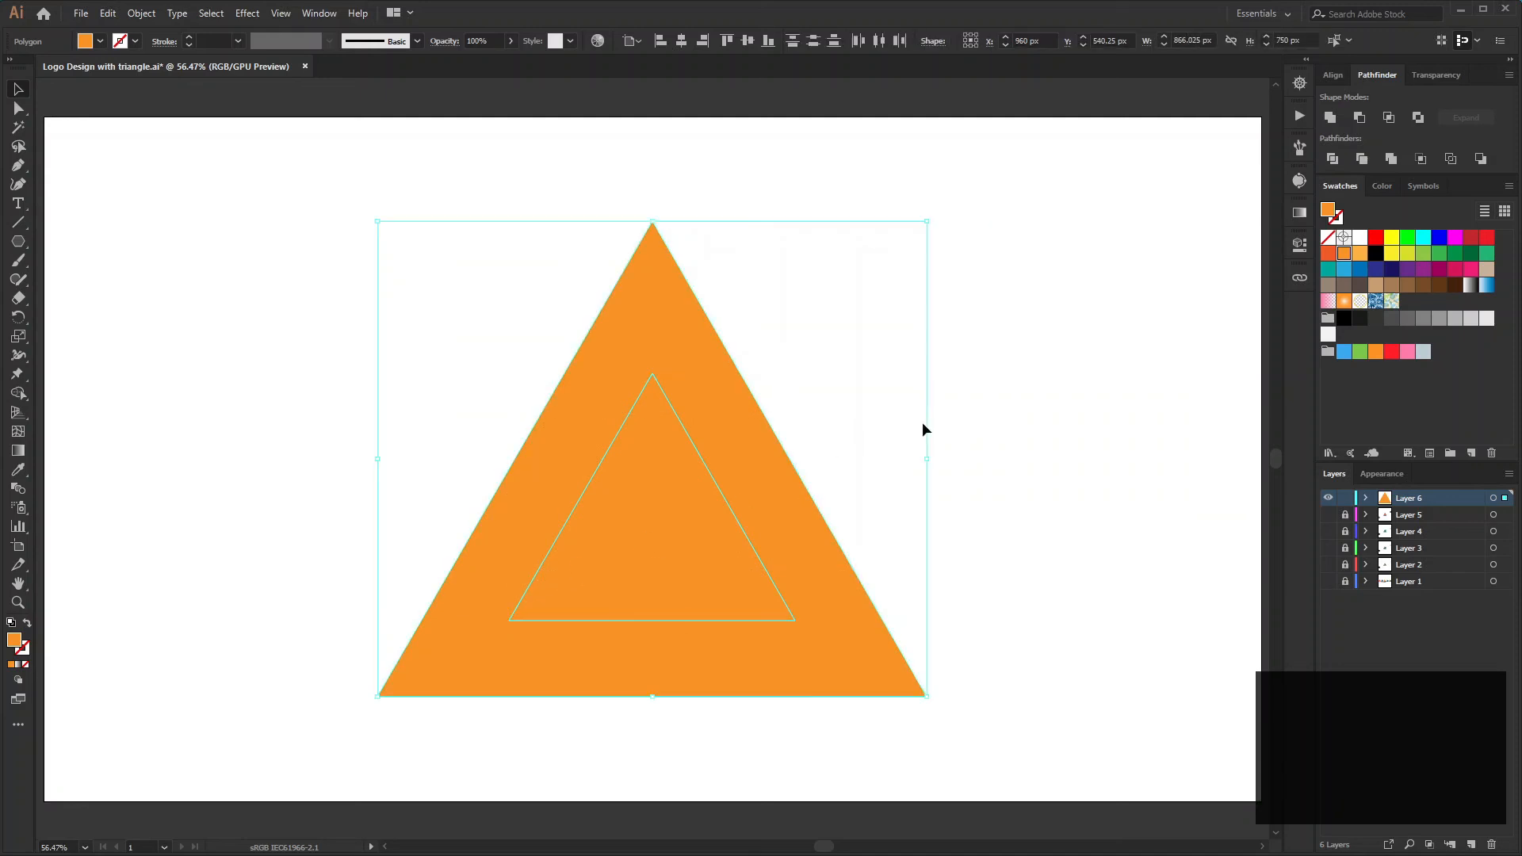
{"action": "left_click", "coordinate": [1359, 119]}
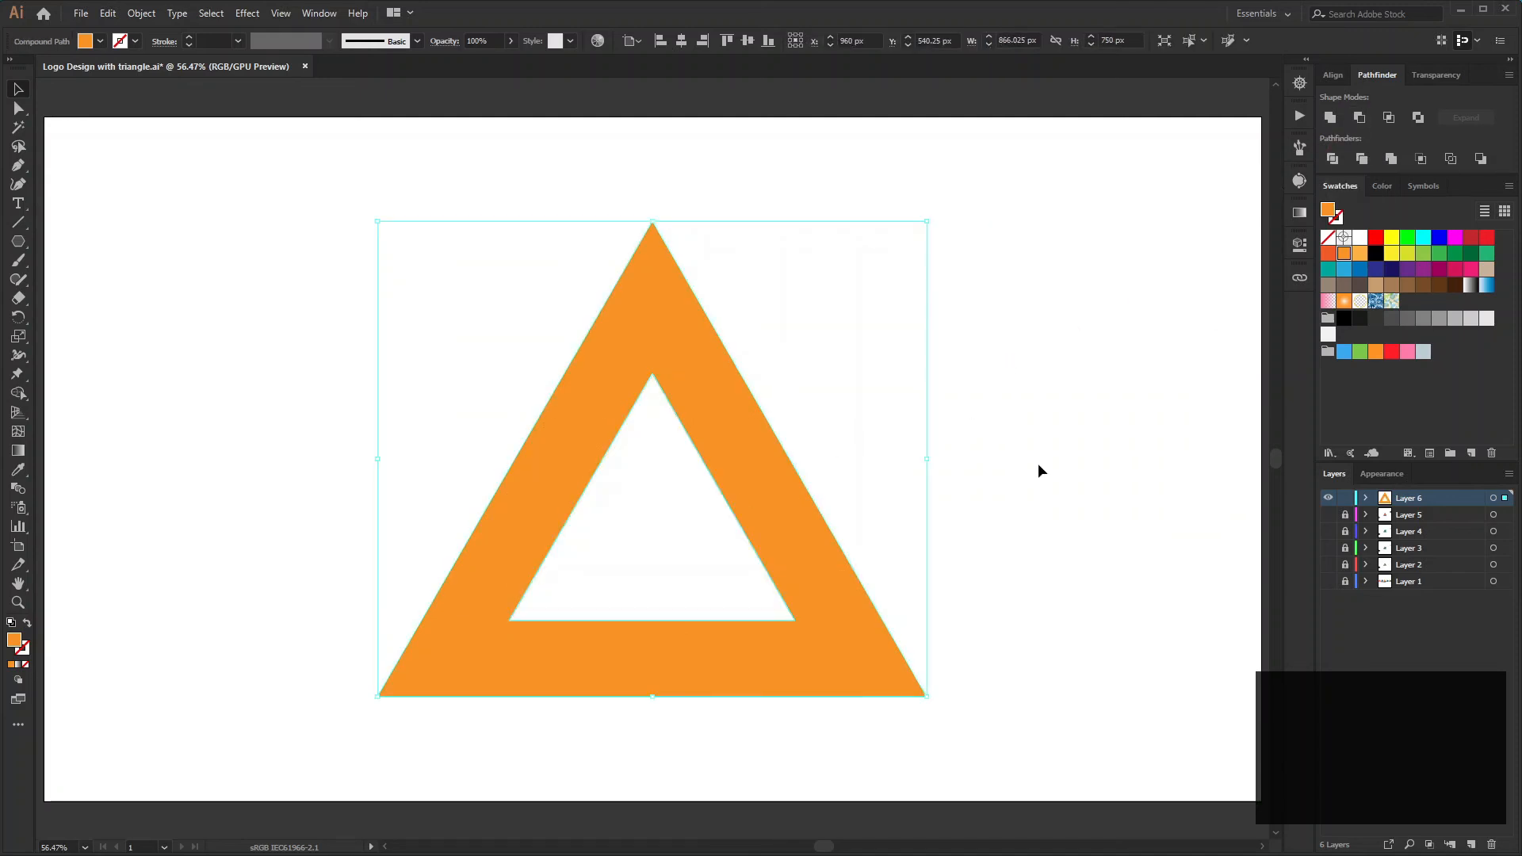
{"action": "left_click", "coordinate": [1037, 466]}
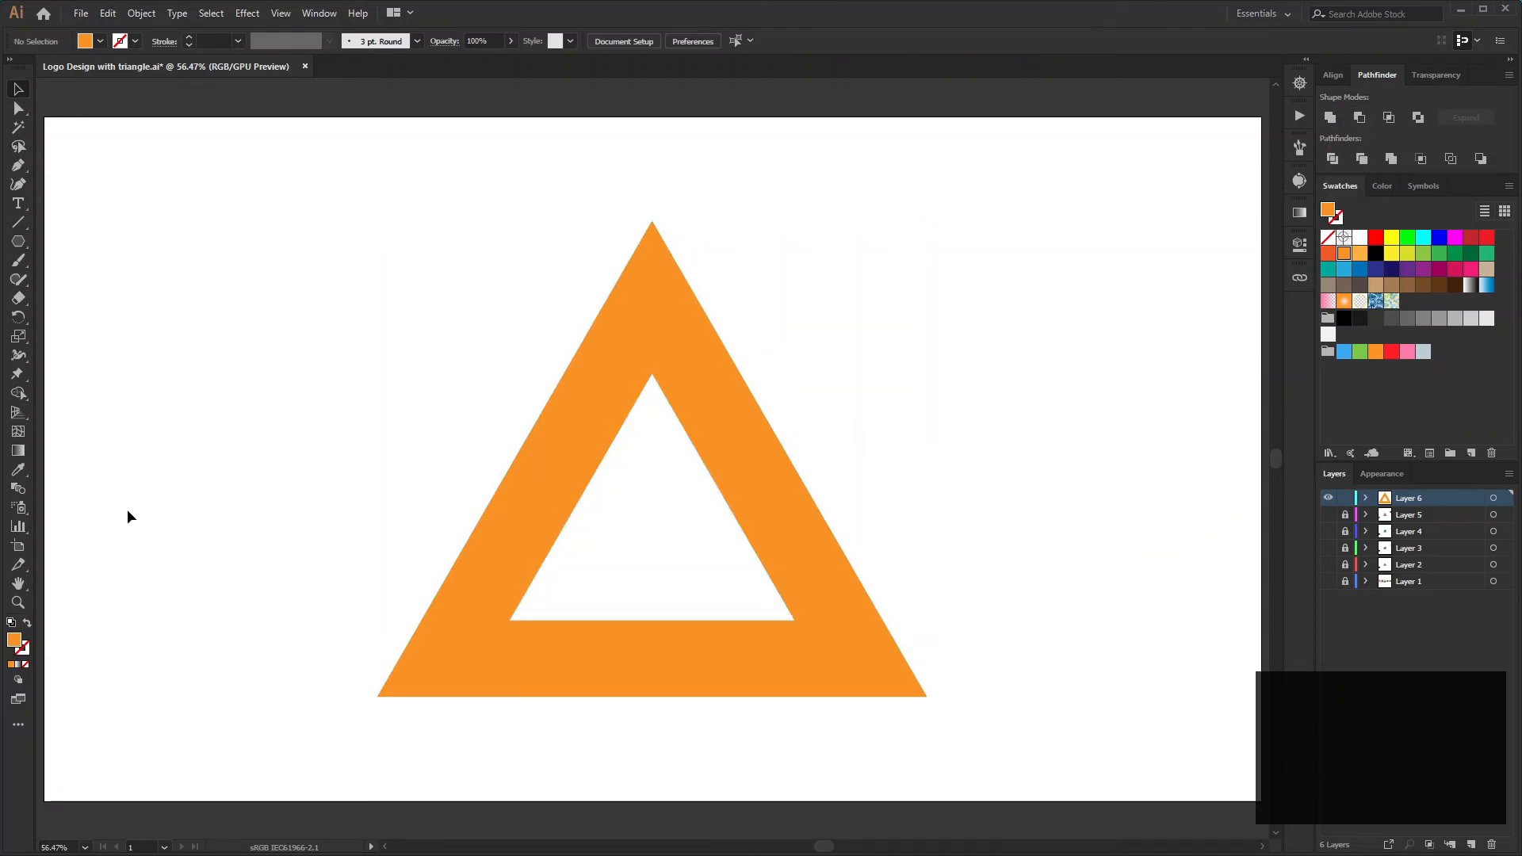
Draw a vertical line about 844 px long beside the triangle, with a 1 px black stroke and no fill.
{"action": "left_click", "coordinate": [25, 230]}
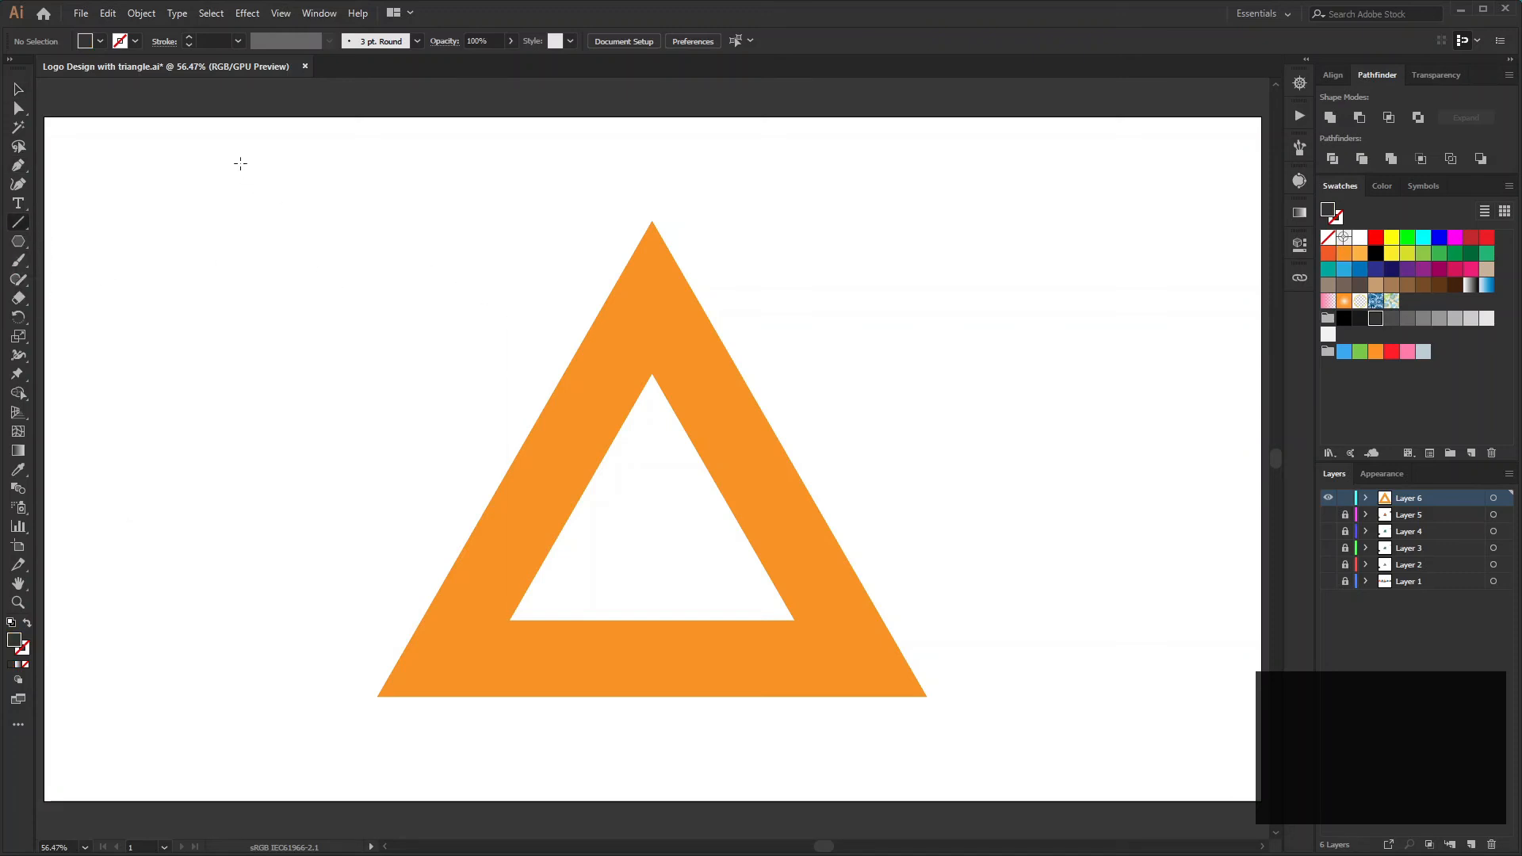
{"action": "left_click_drag", "start_coordinate": [240, 163], "coordinate": [241, 696]}
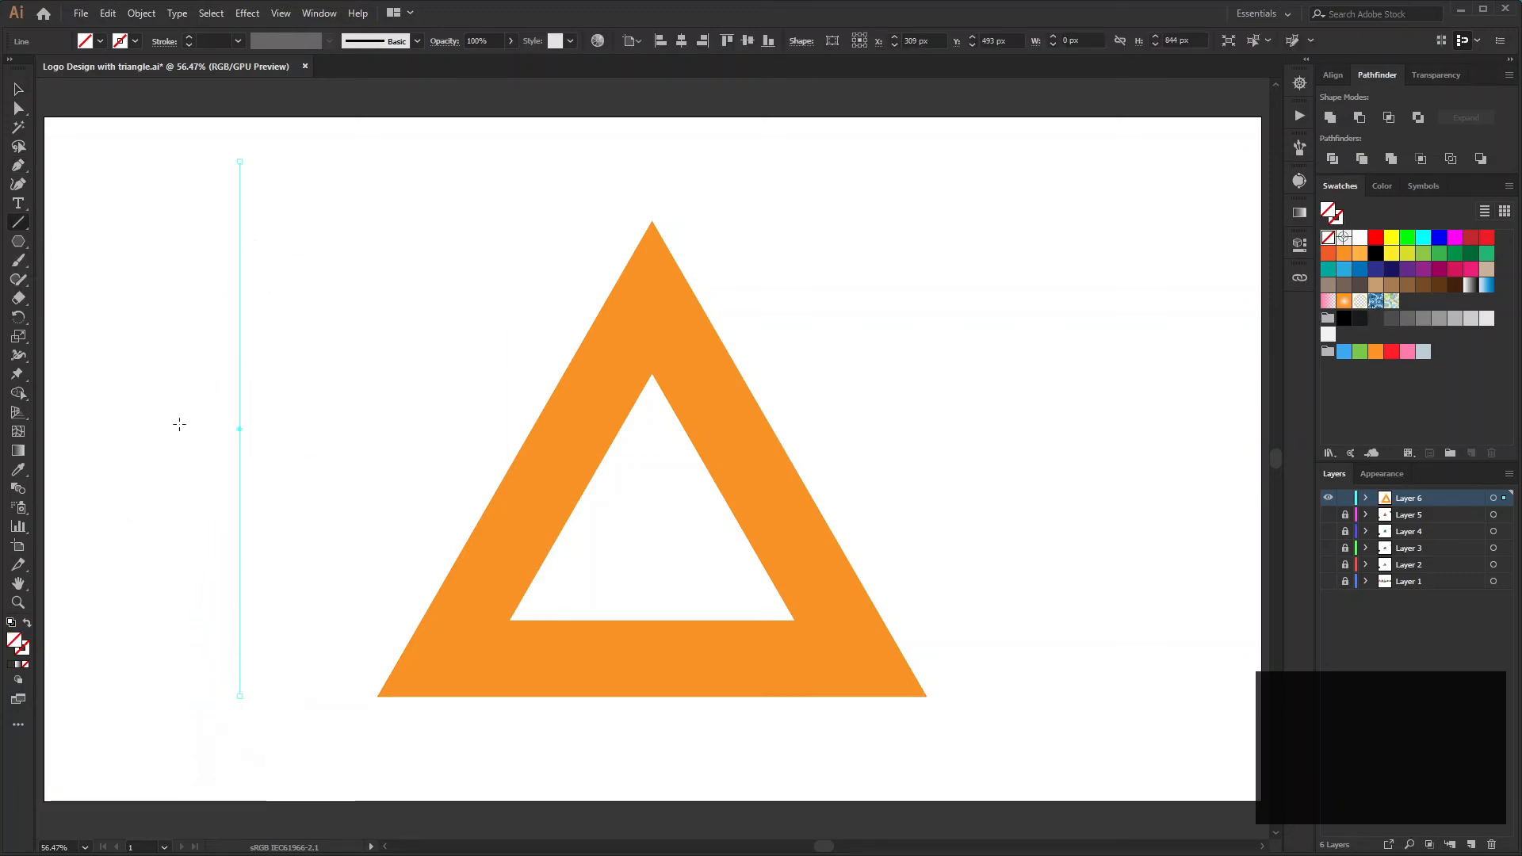
{"action": "key", "text": "v"}
{"action": "key", "text": "x"}
{"action": "left_click", "coordinate": [1376, 254]}
Rotate the line by 120° and place it through the frame's lower-left outer and inner corners.
{"action": "right_click", "coordinate": [239, 253]}
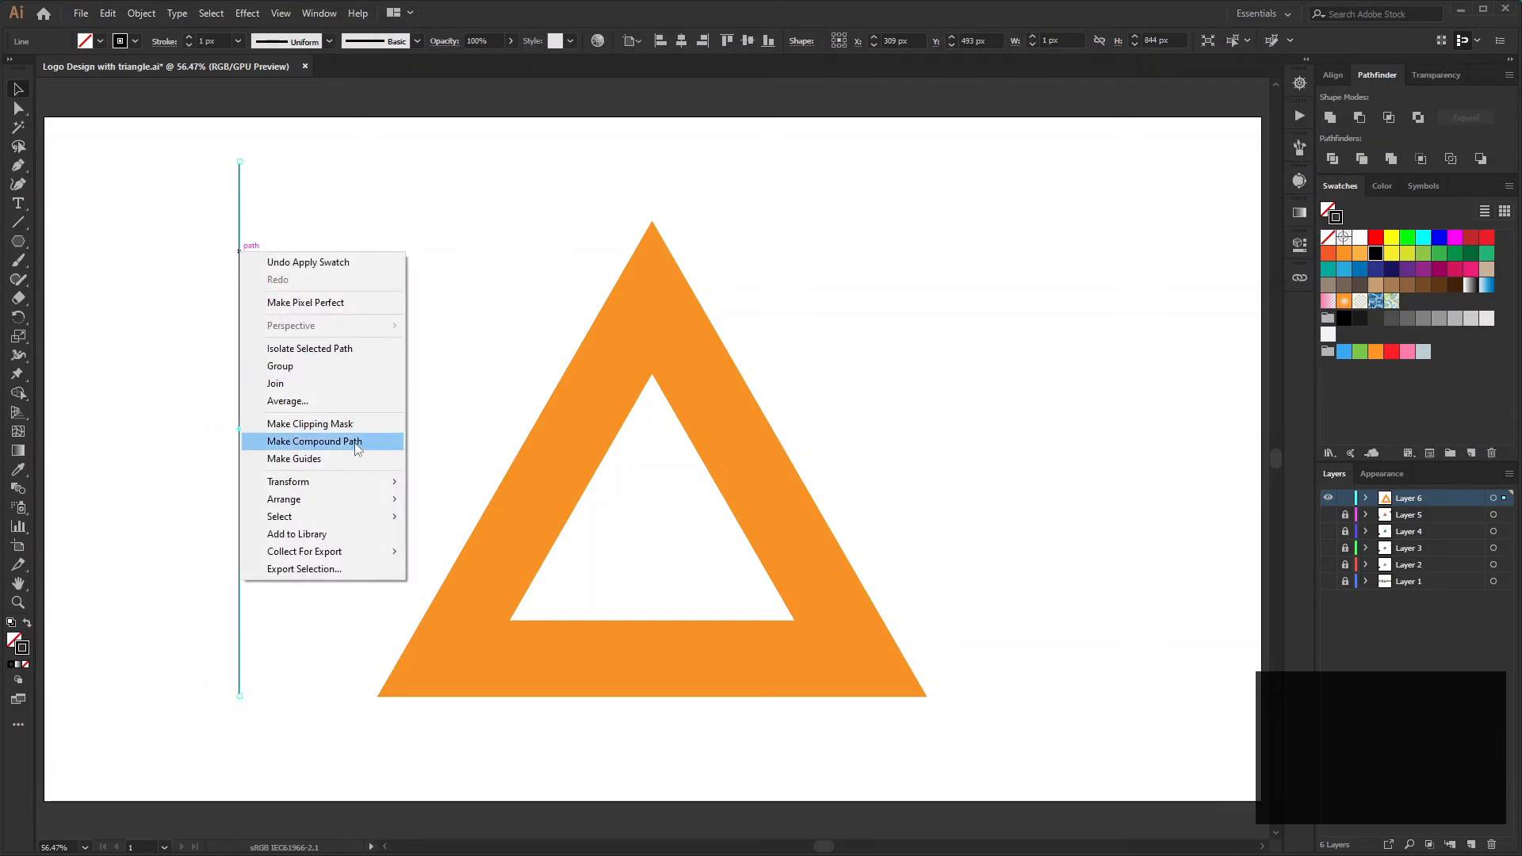
{"action": "mouse_move", "coordinate": [374, 481]}
{"action": "left_click", "coordinate": [436, 522]}
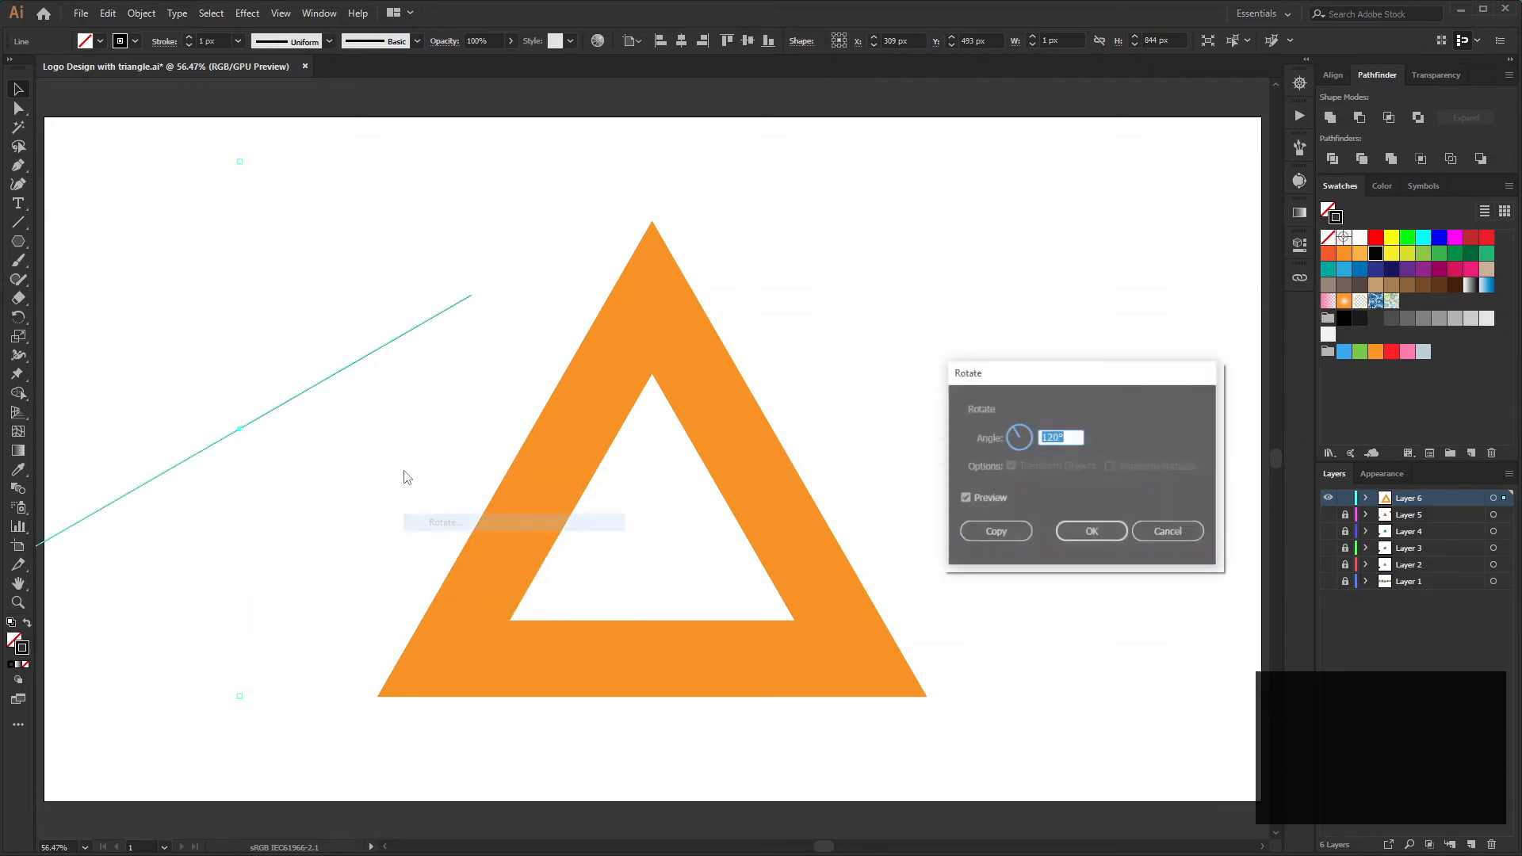
{"action": "left_click", "coordinate": [1093, 530]}
{"action": "left_click_drag", "start_coordinate": [349, 366], "coordinate": [720, 499]}
Convert the slanted line into a guide.
{"action": "left_click", "coordinate": [280, 14]}
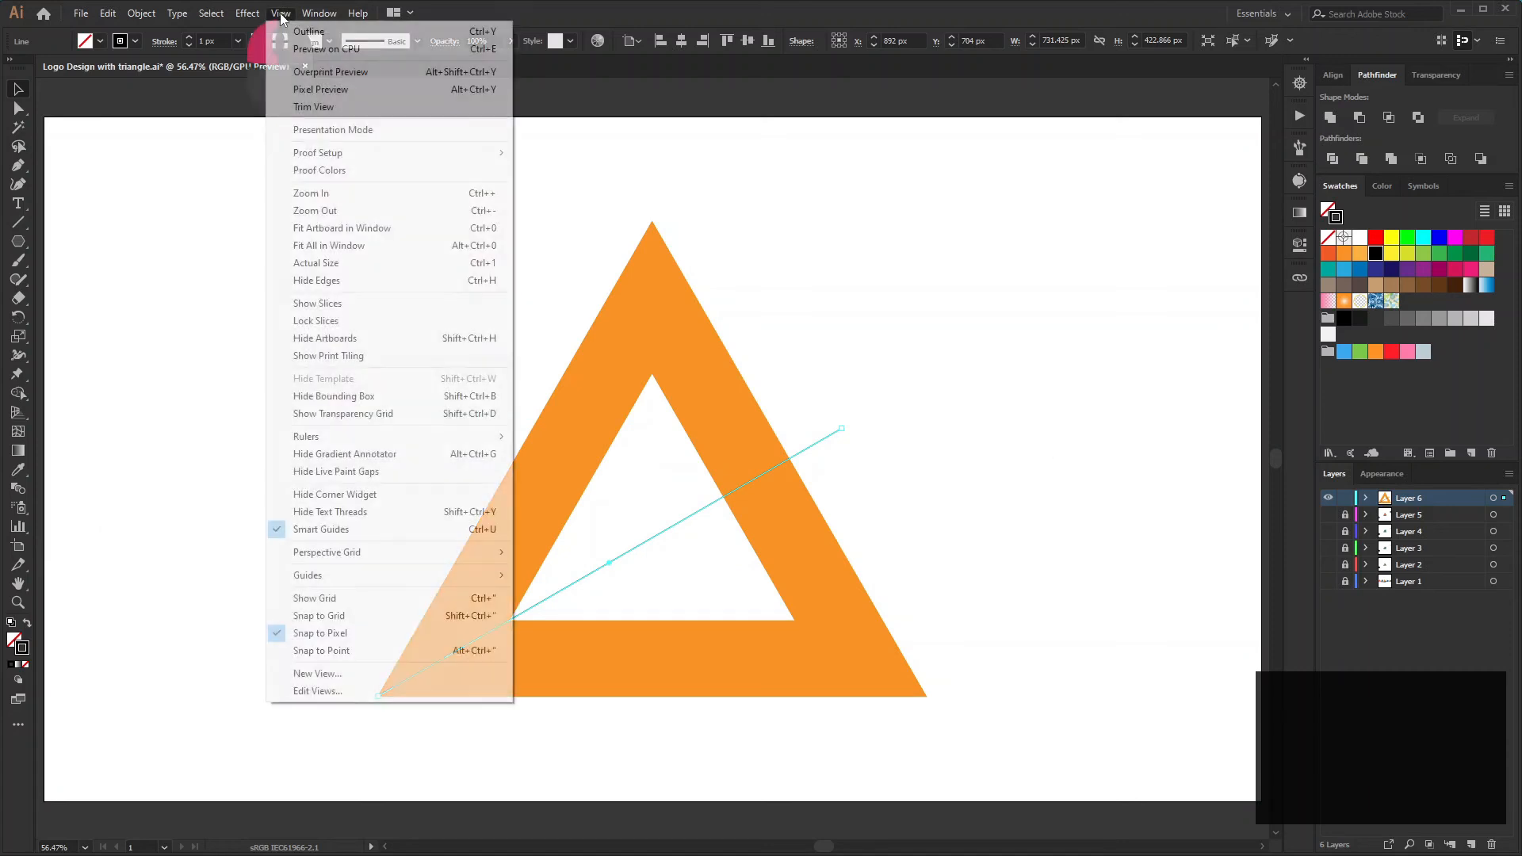
{"action": "mouse_move", "coordinate": [501, 580]}
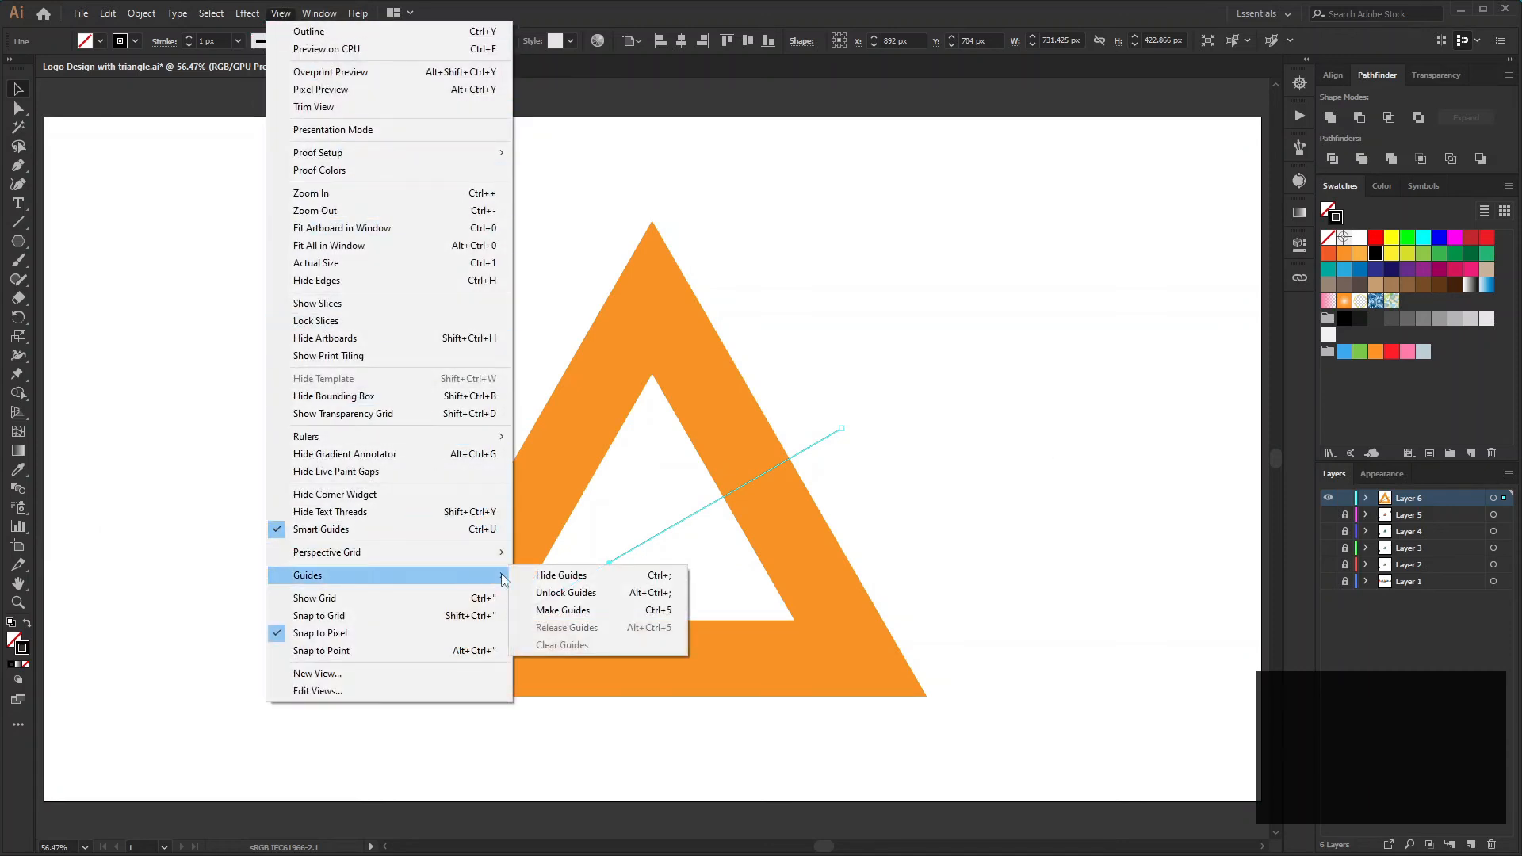
{"action": "left_click", "coordinate": [564, 610]}
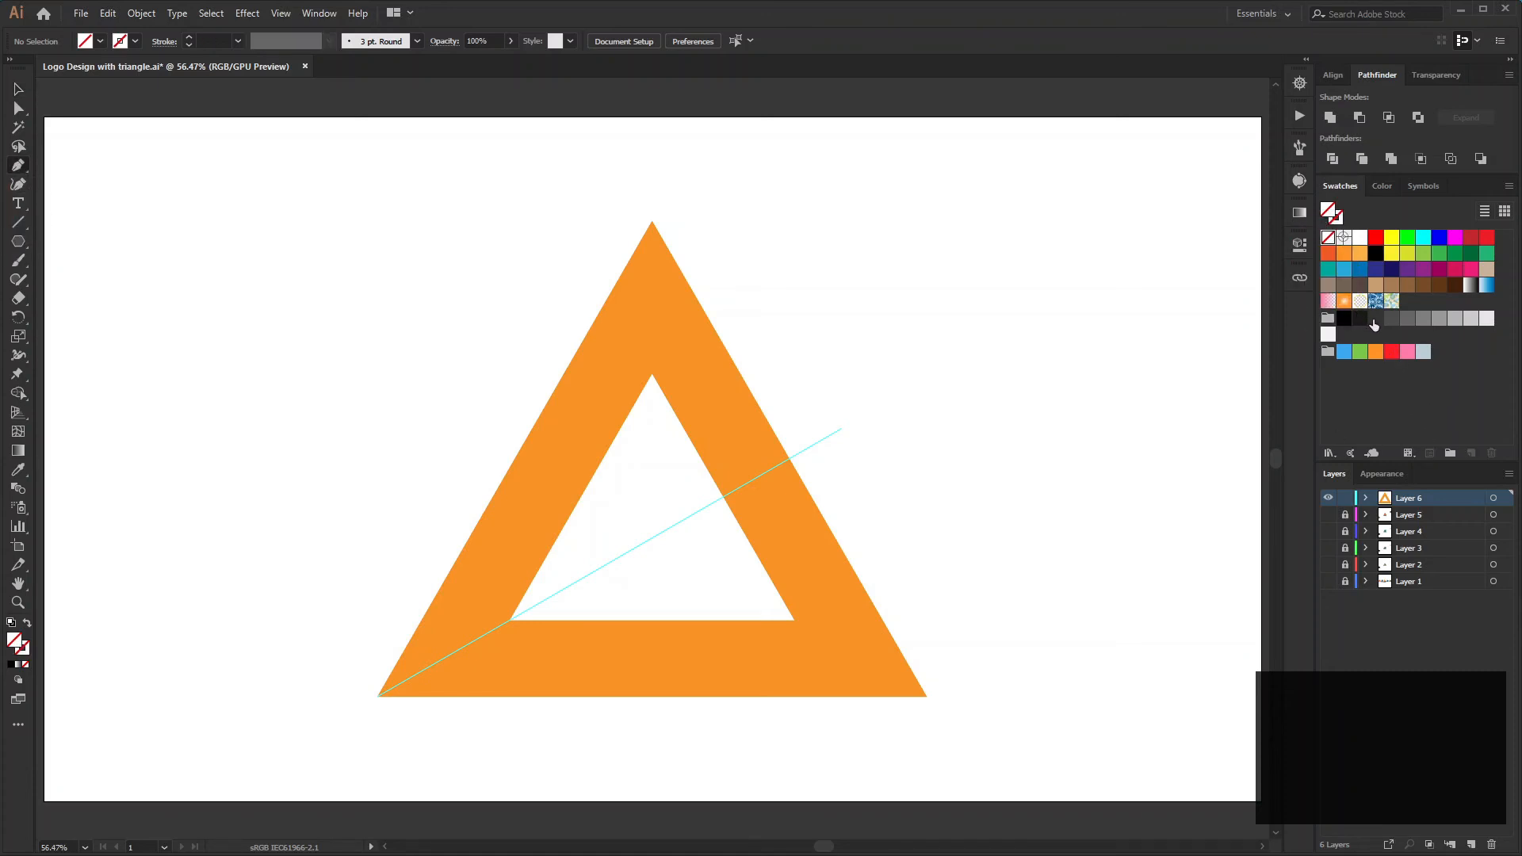
Draw a near-black curved swoosh with the Pen tool, crossing the frame's lower-left corner and tapering to a tip on the guide past its right side.
{"action": "left_click", "coordinate": [564, 527]}
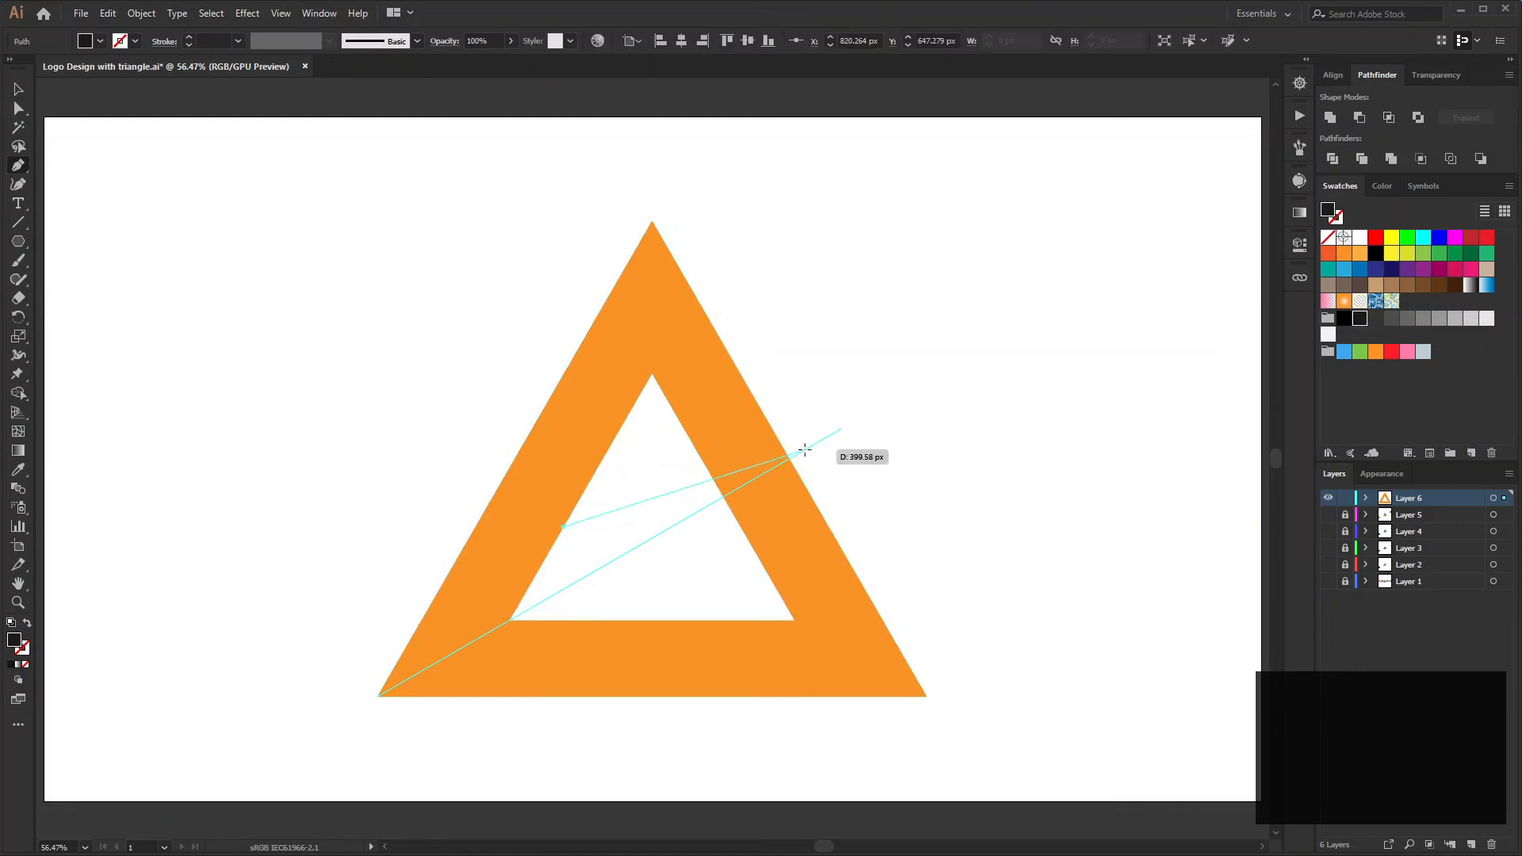
{"action": "left_click_drag", "start_coordinate": [801, 448], "coordinate": [927, 365]}
{"action": "left_click", "coordinate": [801, 448]}
{"action": "left_click_drag", "start_coordinate": [609, 621], "coordinate": [438, 709]}
{"action": "left_click", "coordinate": [609, 621]}
{"action": "left_click", "coordinate": [459, 677]}
Hide the slanted guide crossing the triangular frame.
{"action": "left_click", "coordinate": [290, 10]}
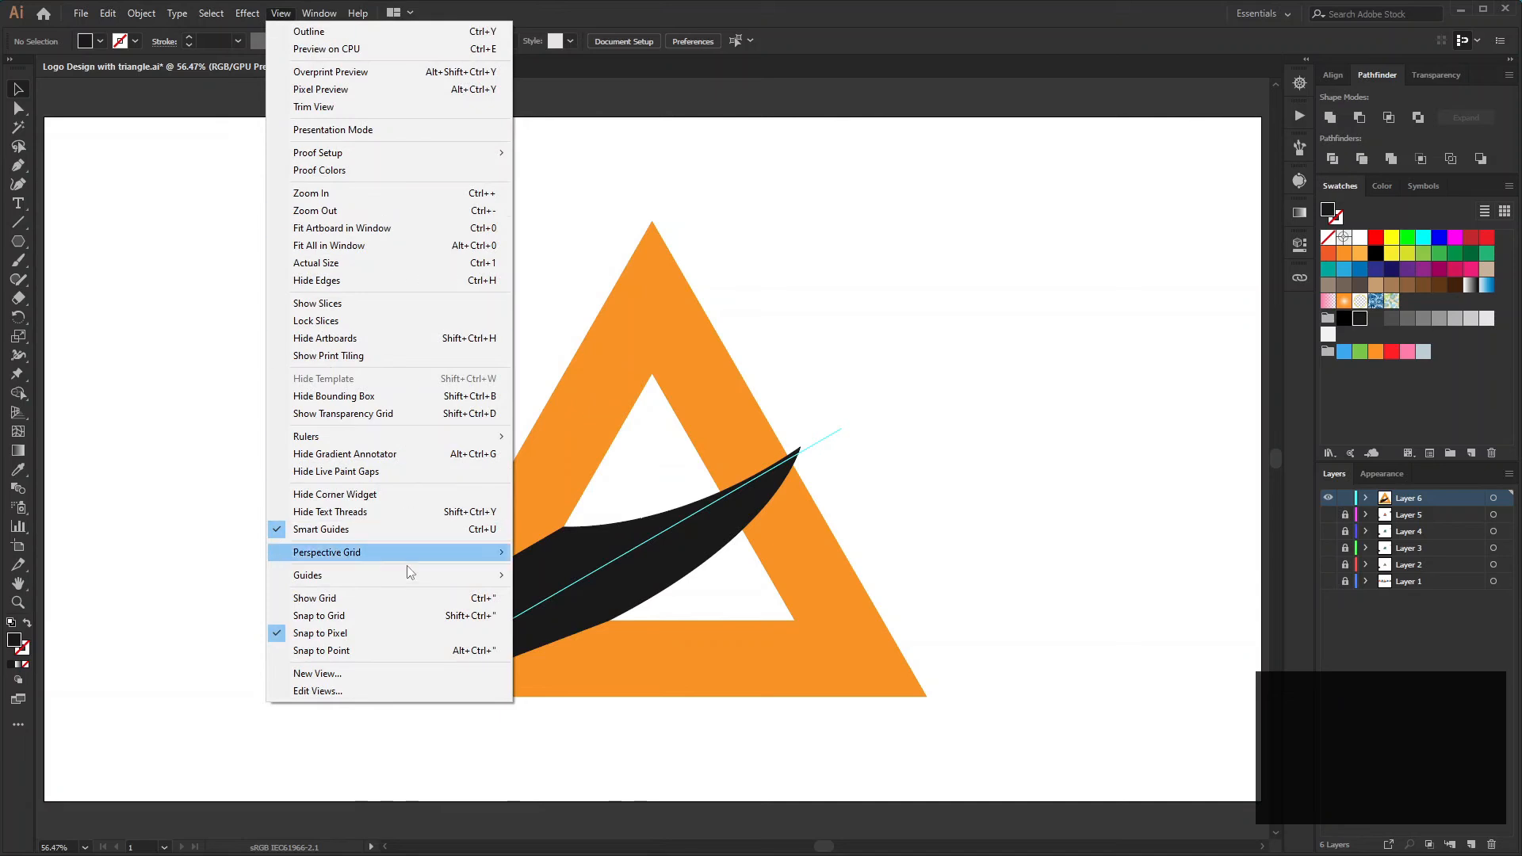
{"action": "mouse_move", "coordinate": [412, 575]}
{"action": "left_click", "coordinate": [559, 575]}
Create an offset path 15 px outside the near-black swoosh.
{"action": "left_click", "coordinate": [673, 539]}
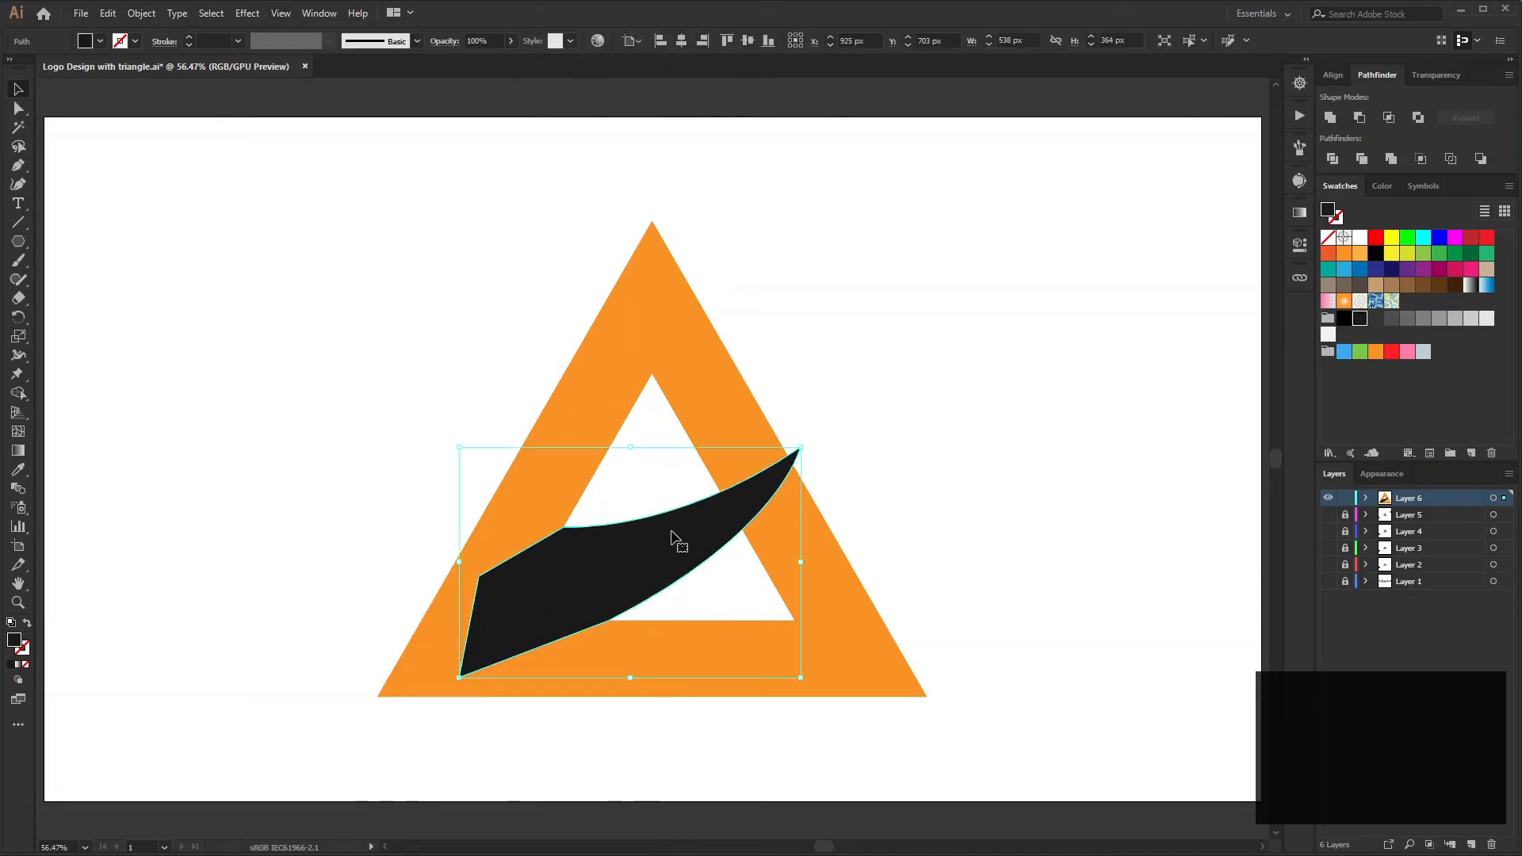
{"action": "left_click", "coordinate": [142, 14]}
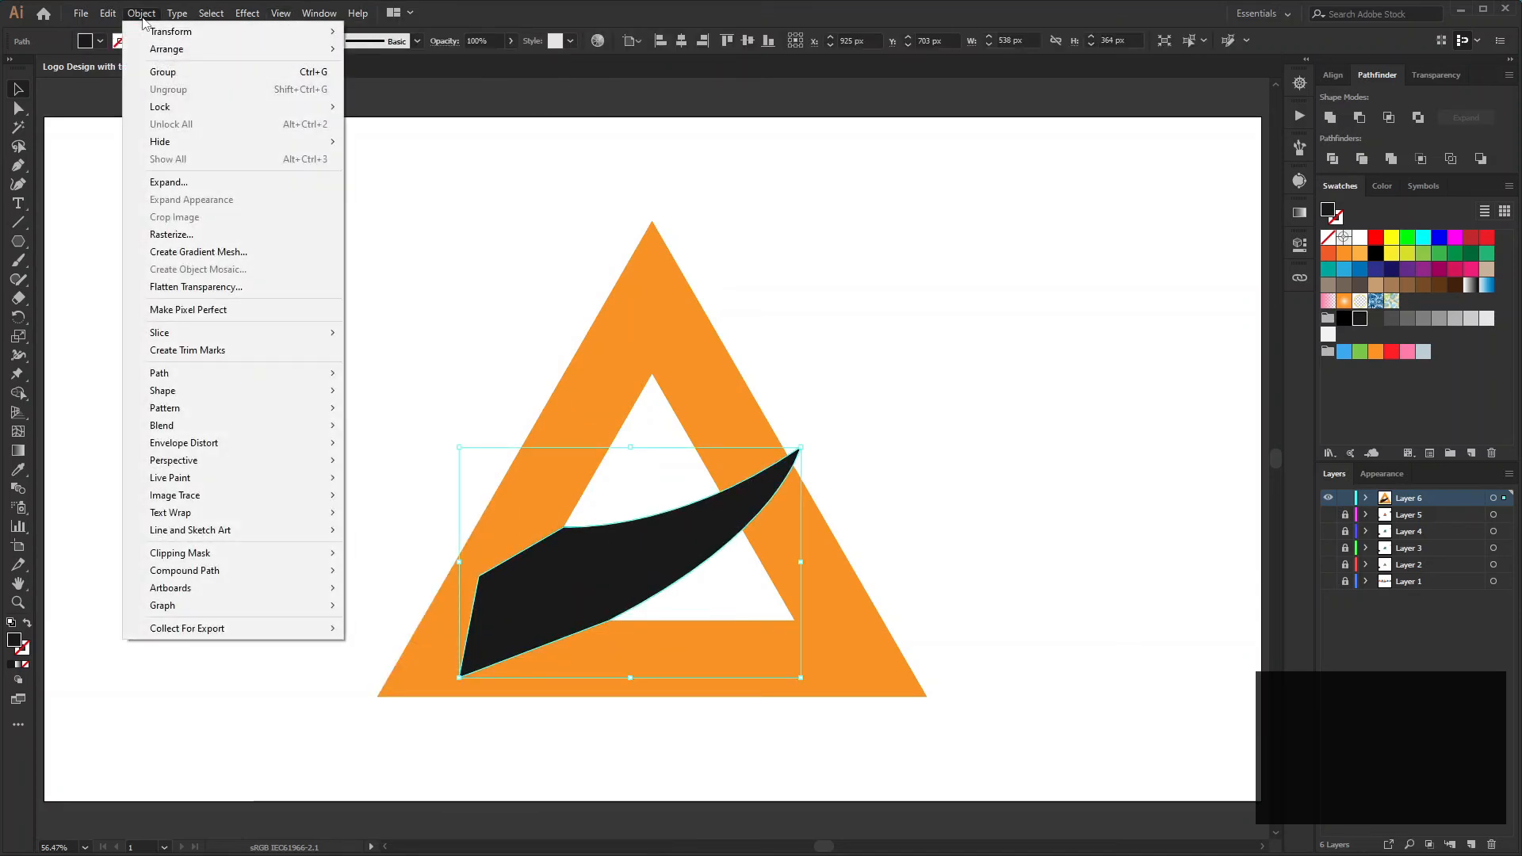
{"action": "mouse_move", "coordinate": [286, 375]}
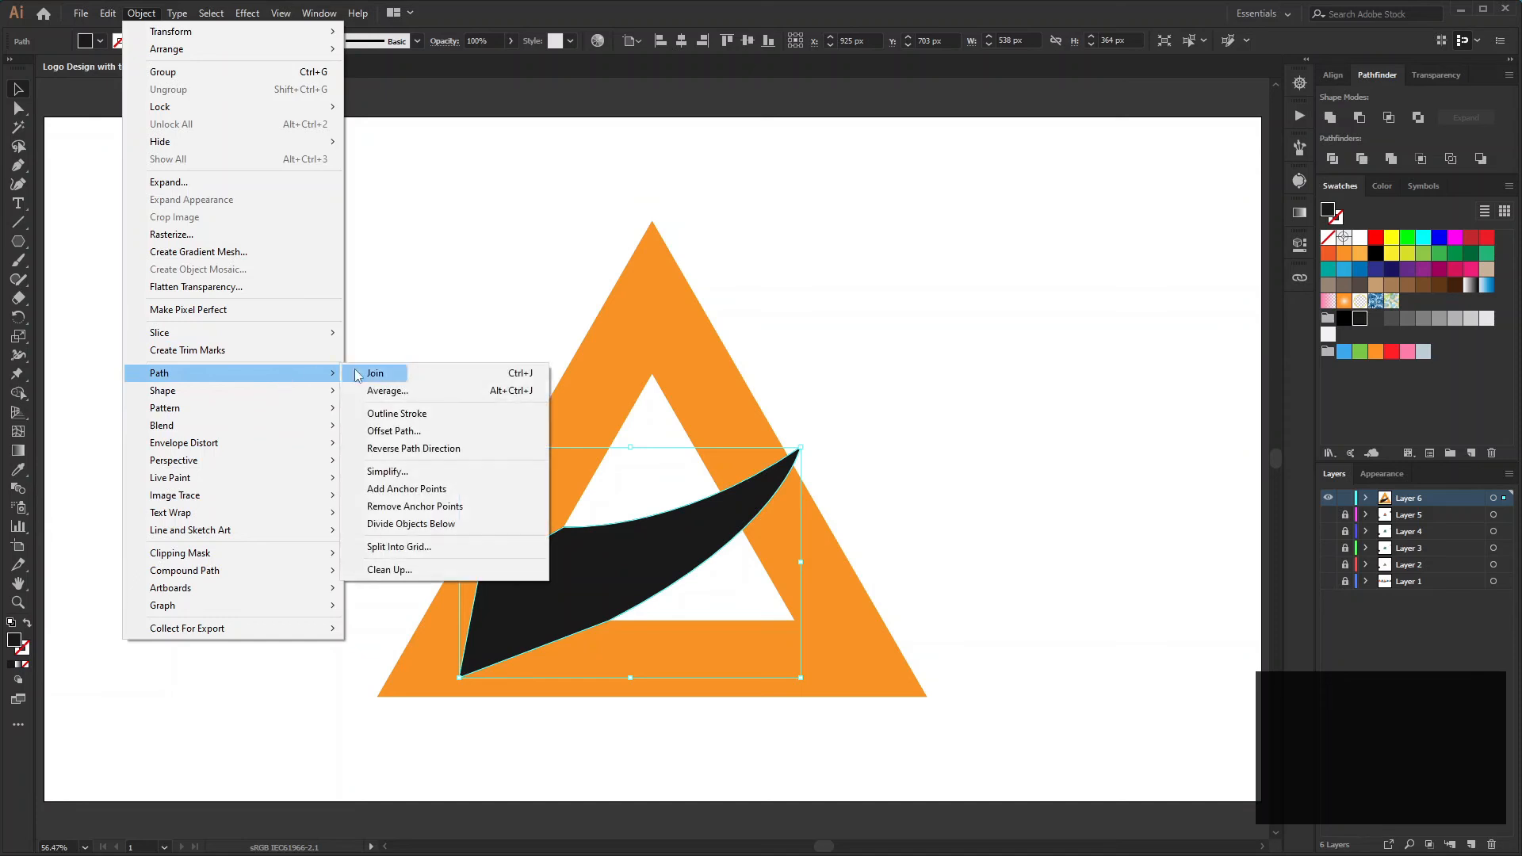
{"action": "left_click", "coordinate": [396, 432]}
{"action": "left_click", "coordinate": [933, 473]}
{"action": "type", "text": "10"}
{"action": "key", "text": "Tab"}
{"action": "left_click_drag", "start_coordinate": [1030, 388], "coordinate": [973, 389]}
{"action": "type", "text": "15"}
{"action": "key", "text": "Tab"}
{"action": "left_click", "coordinate": [1027, 475]}
Erase the left part of the swoosh's offset copy with an enlarged Eraser, keeping only the piece around the frame's right side.
{"action": "left_click", "coordinate": [59, 299]}
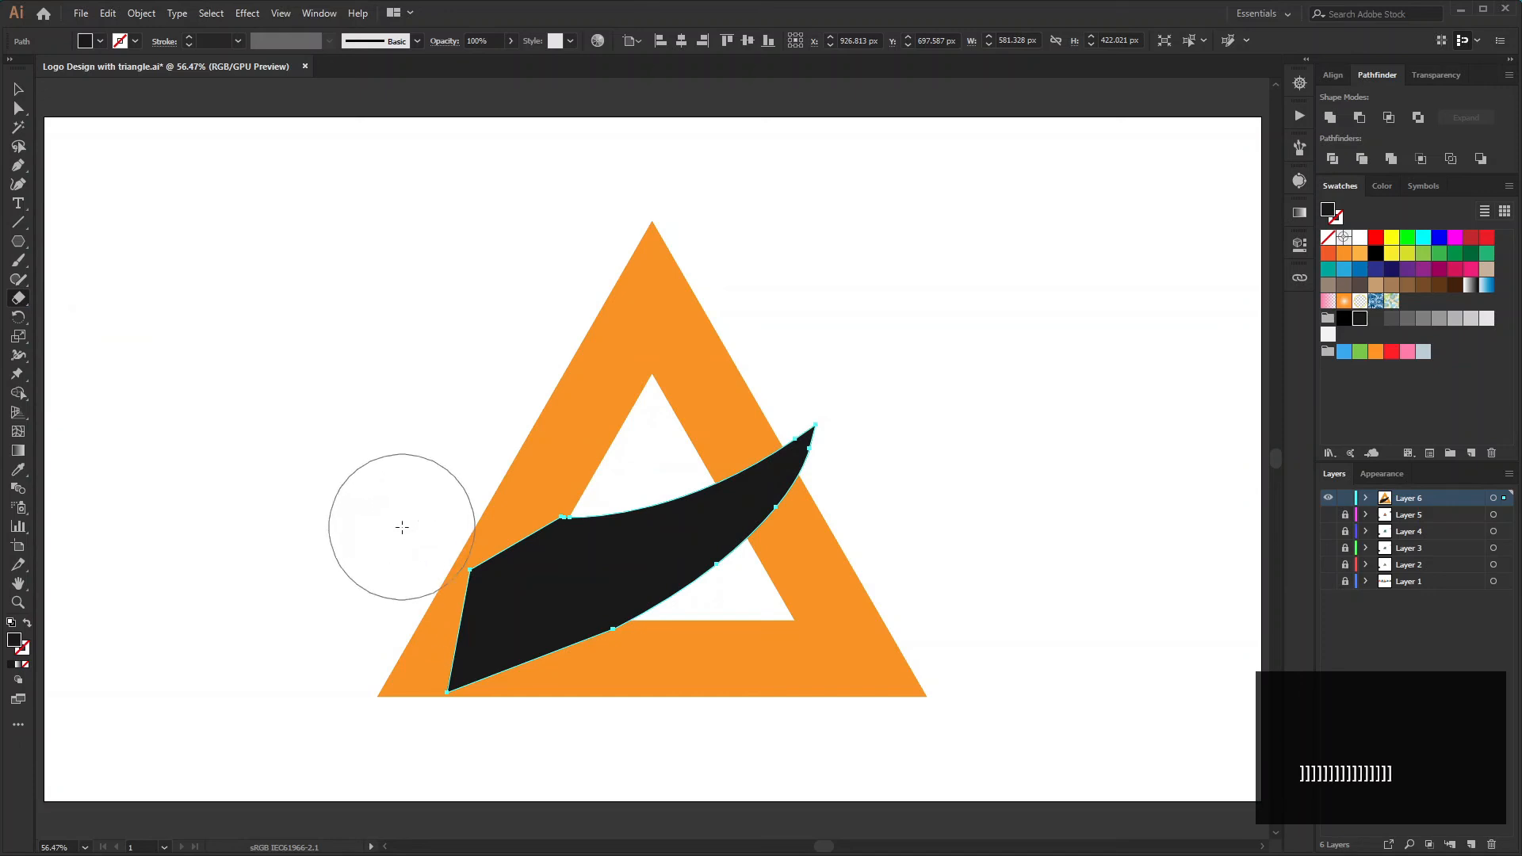
{"action": "key", "text": "]"}
{"action": "key", "text": "]"}
{"action": "key", "text": "]"}
{"action": "key", "text": "]"}
{"action": "key", "text": "]"}
{"action": "key", "text": "]"}
{"action": "key", "text": "]"}
{"action": "left_click", "coordinate": [574, 598]}
{"action": "left_click", "coordinate": [18, 91]}
{"action": "left_click", "coordinate": [972, 316]}
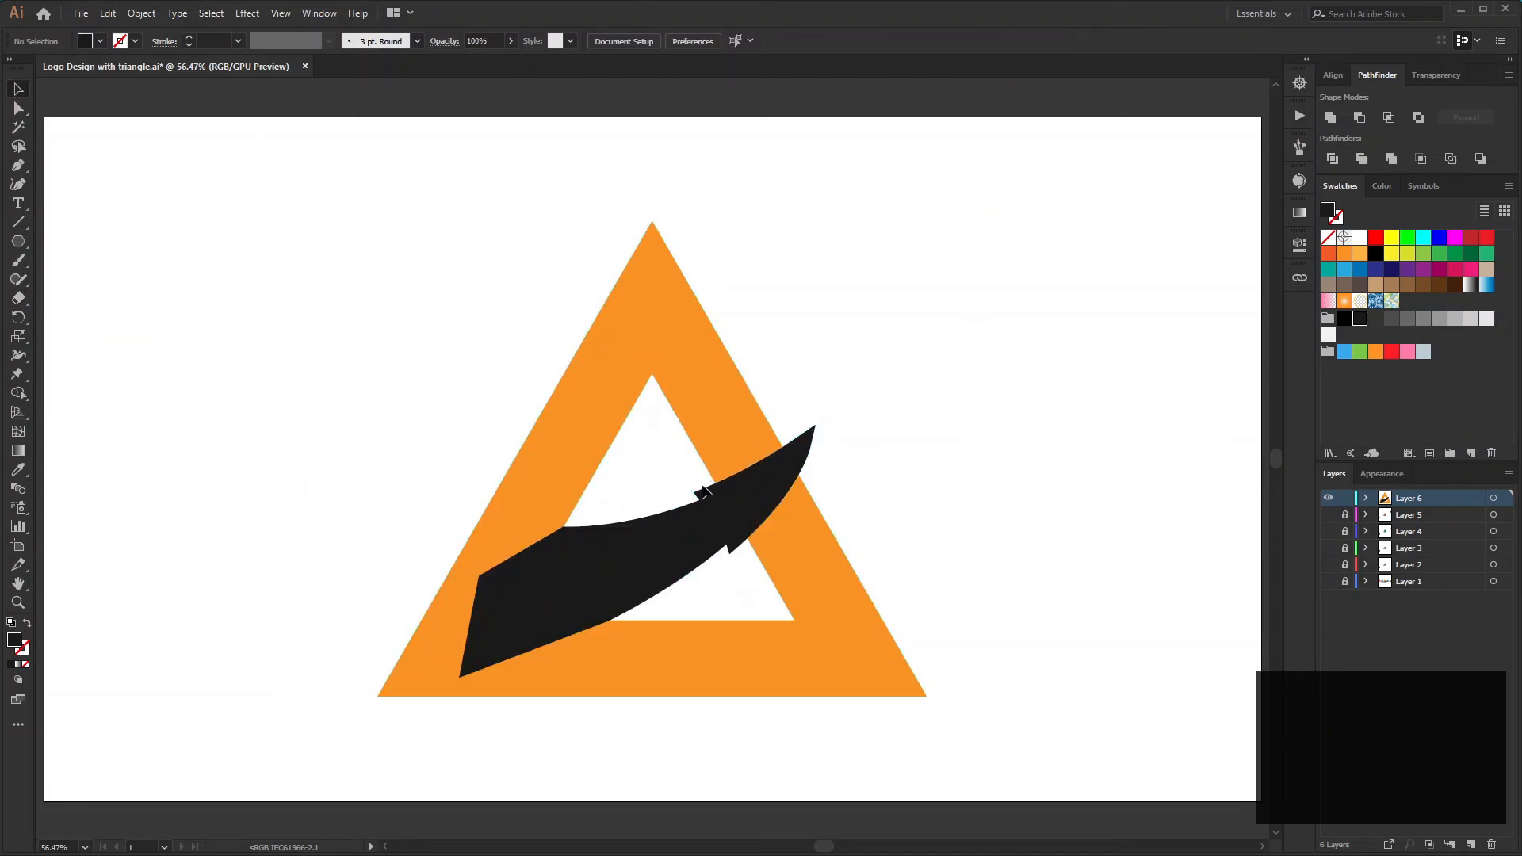
Subtract the remaining offset piece from the orange frame with Minus Front to cut a gap around the swoosh's tip.
{"action": "left_click", "coordinate": [702, 496]}
{"action": "left_click", "coordinate": [666, 287], "text": "shift"}
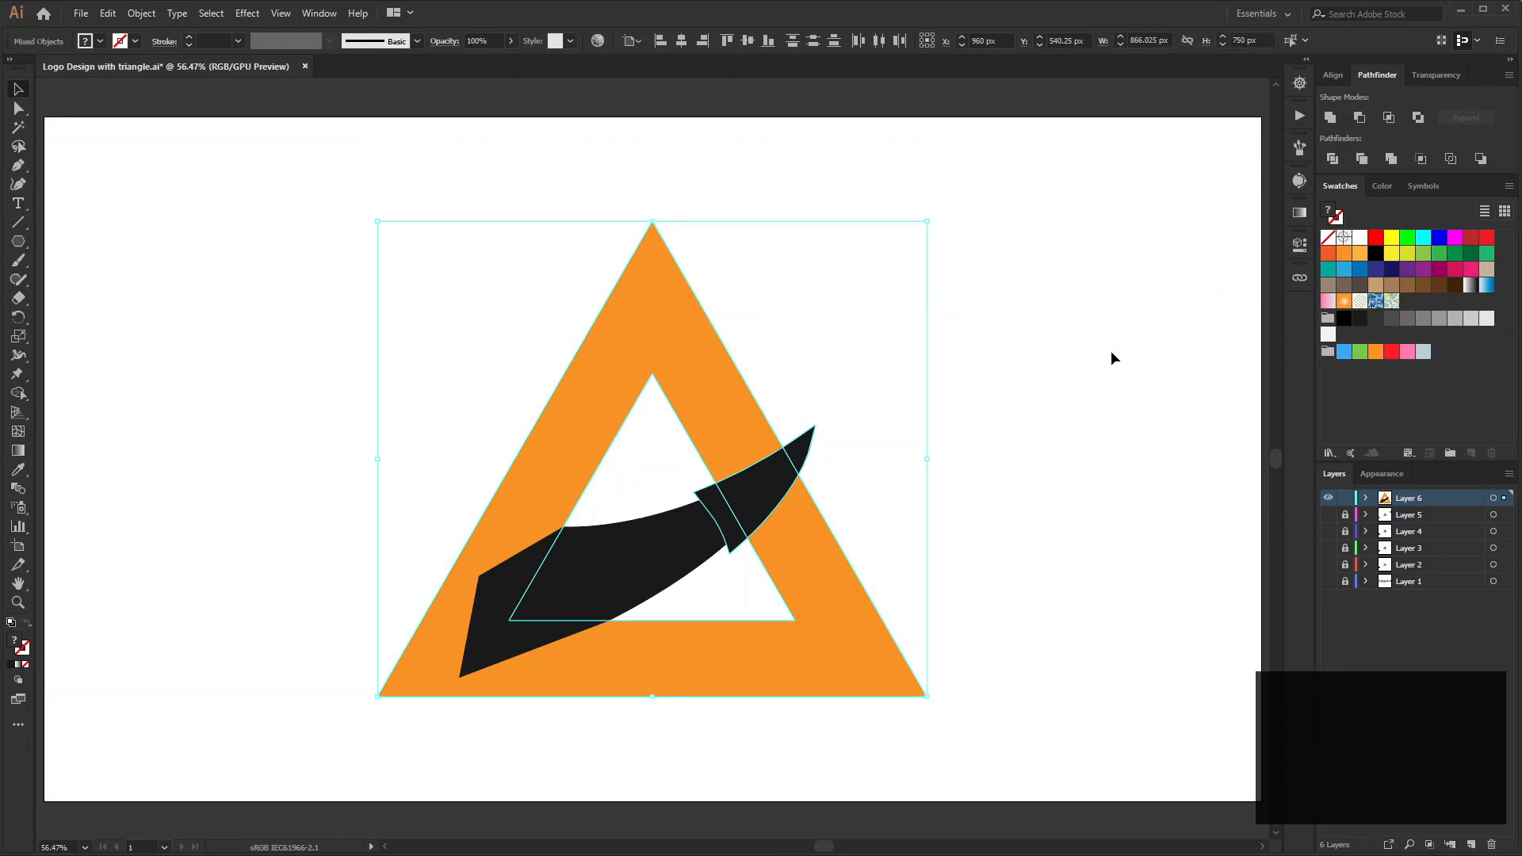
{"action": "left_click", "coordinate": [1362, 119]}
{"action": "left_click", "coordinate": [1000, 437]}
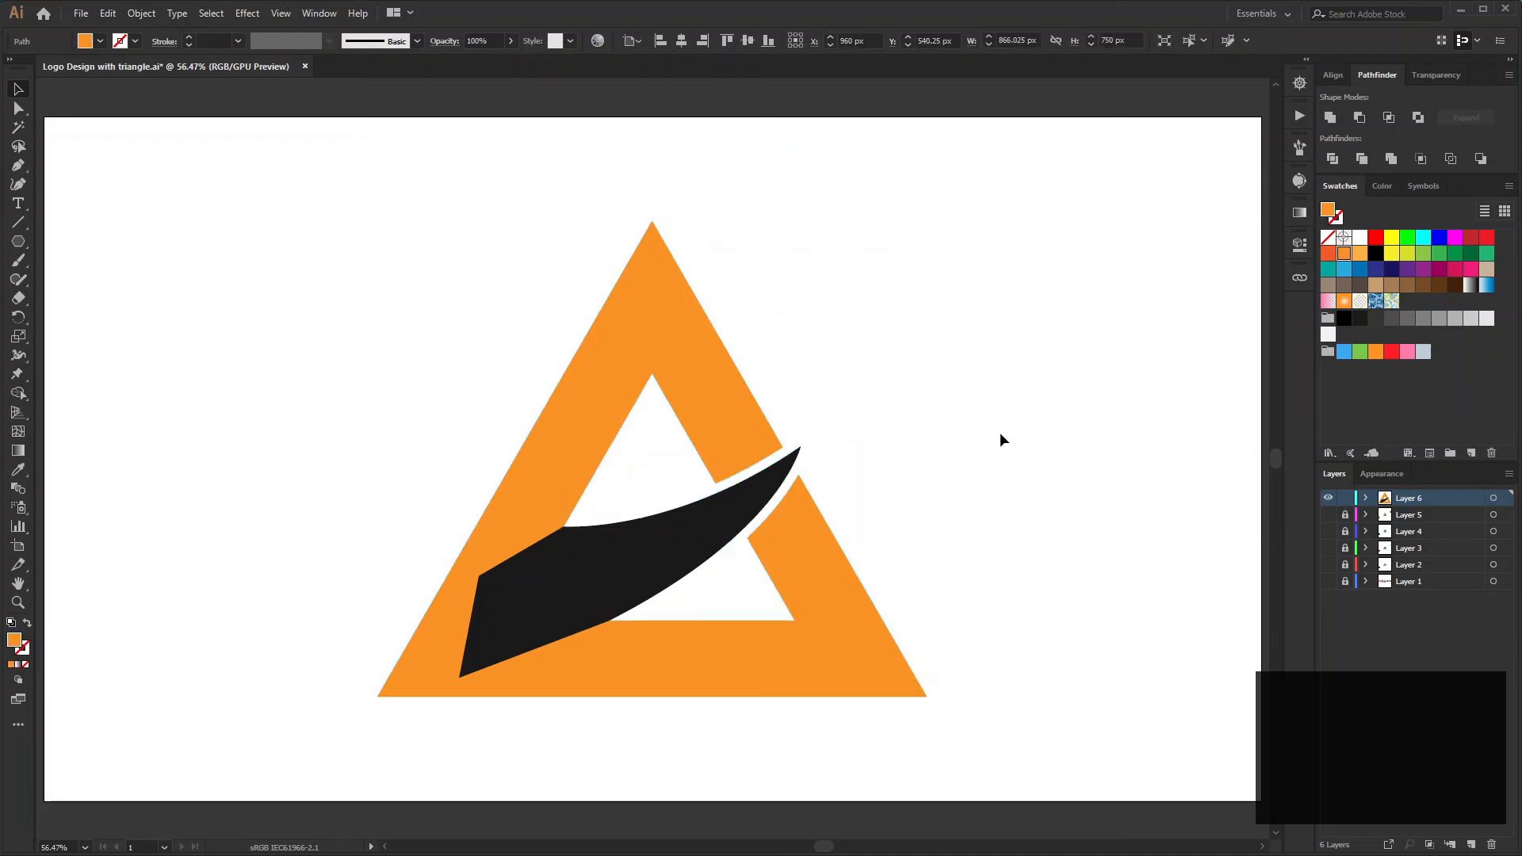
Unite the swoosh with the triangular frame and fill the merged shape with orange R=247 G=147 B=30.
{"action": "left_click", "coordinate": [675, 537]}
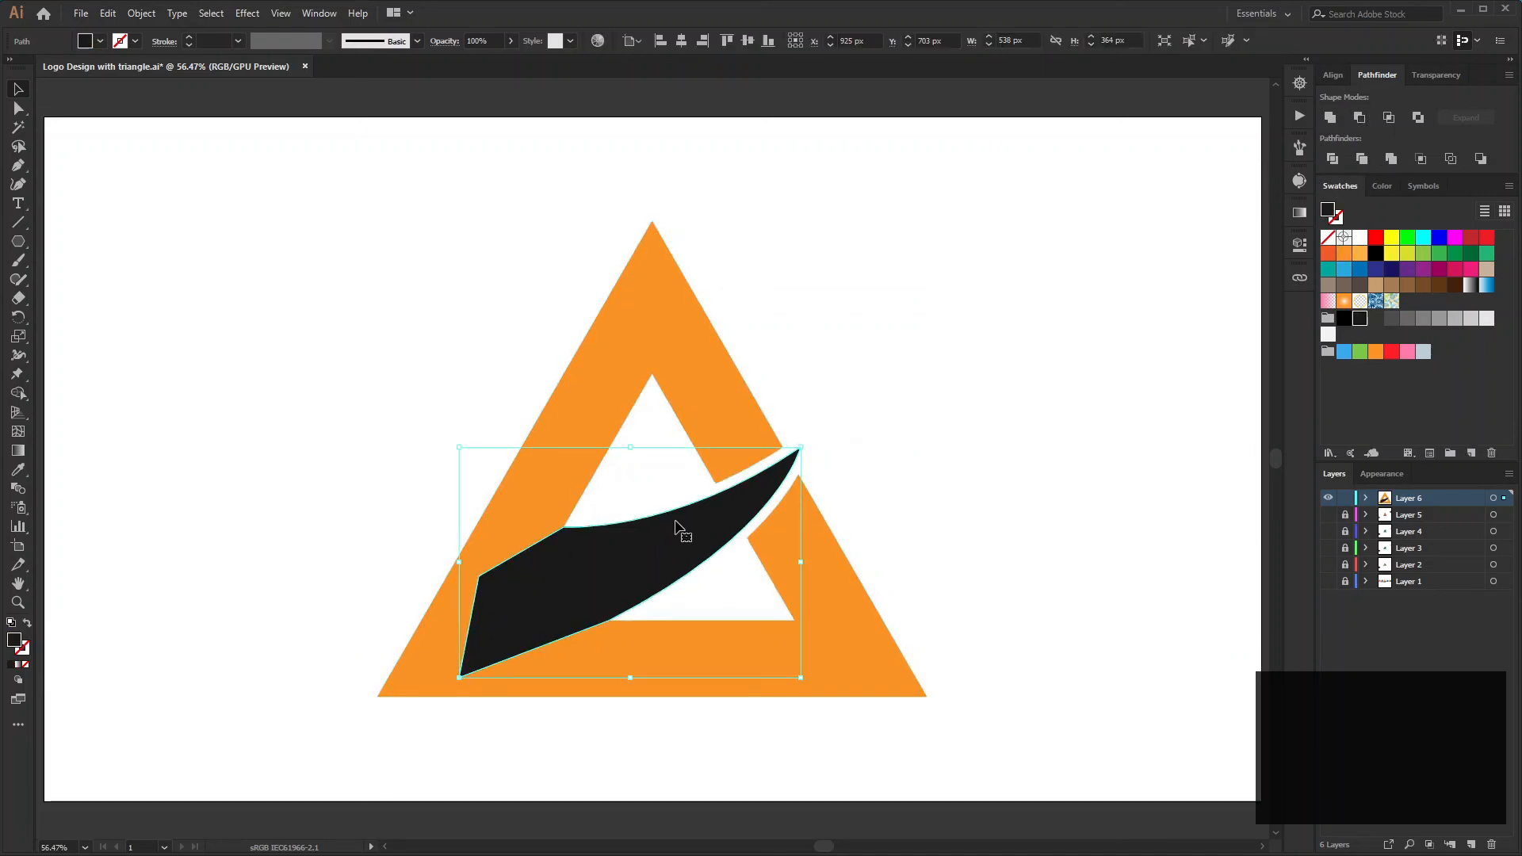
{"action": "left_click", "coordinate": [669, 343], "text": "shift"}
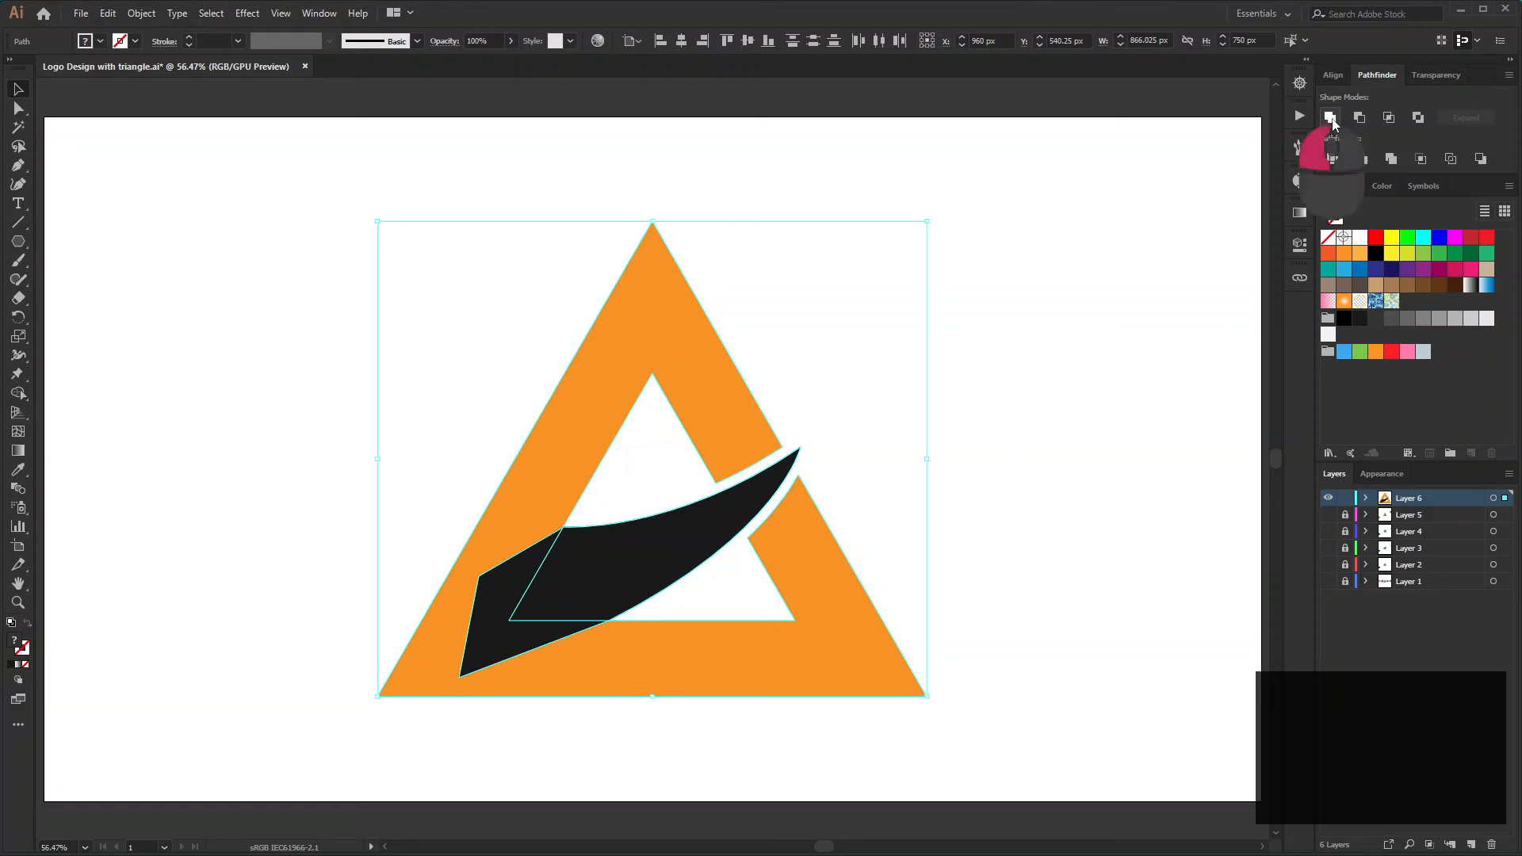
{"action": "left_click", "coordinate": [1330, 119]}
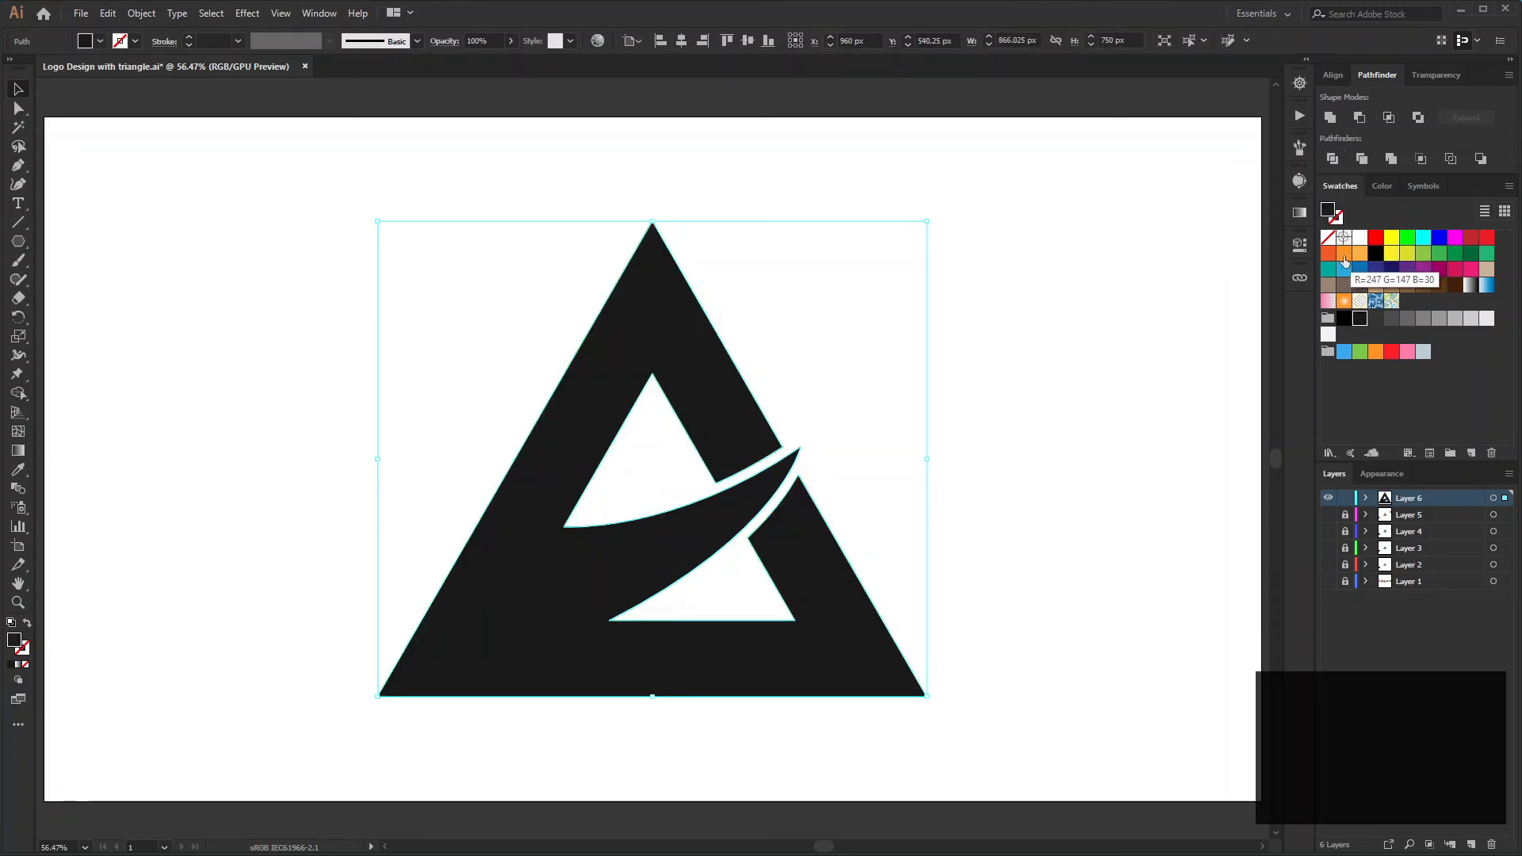
{"action": "left_click", "coordinate": [1343, 254]}
{"action": "left_click", "coordinate": [983, 436]}
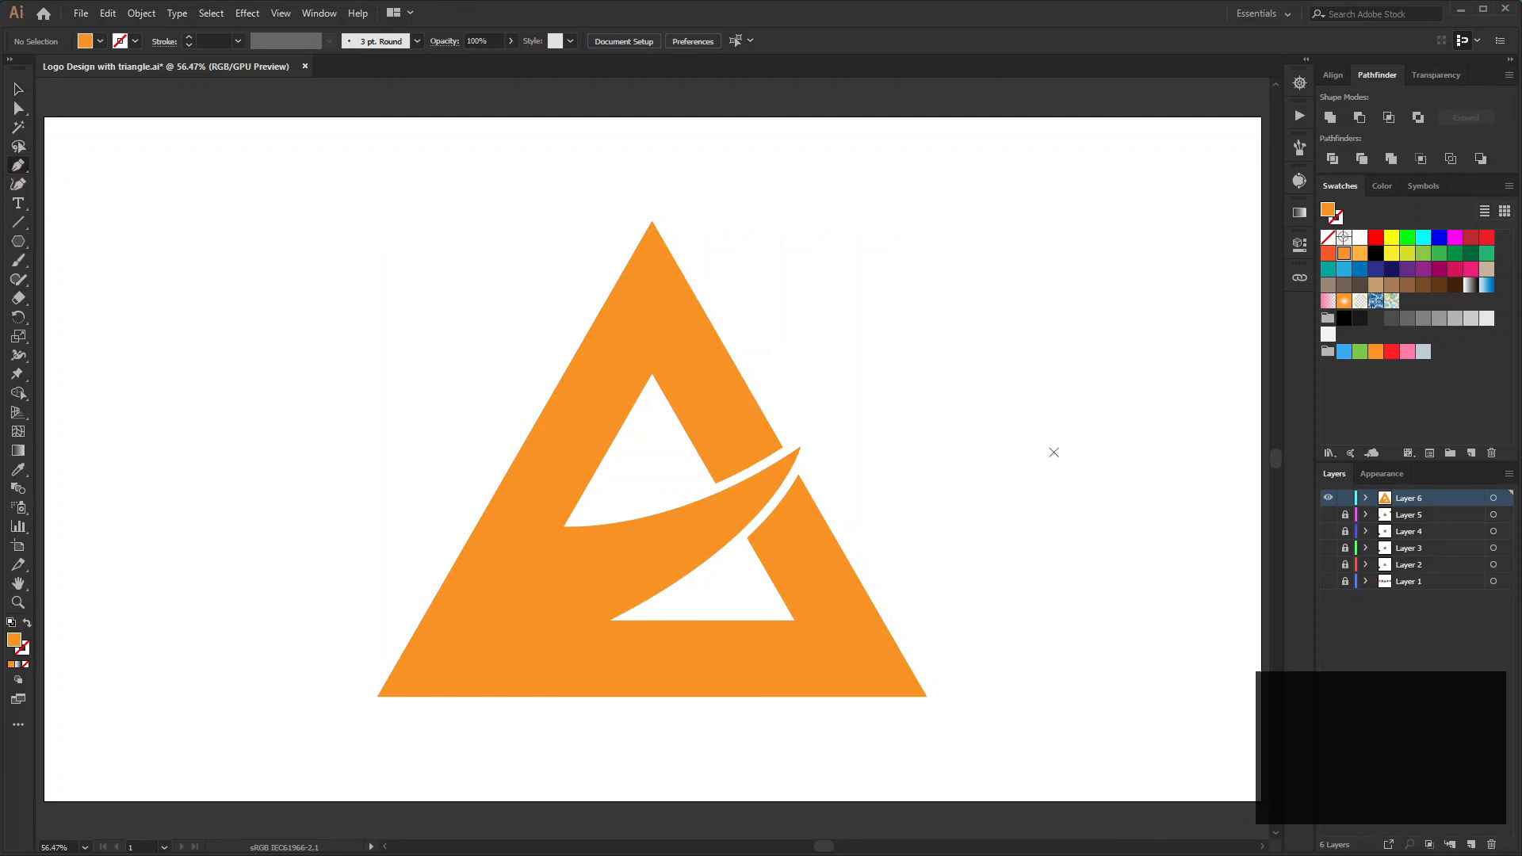
Draw a curved line with the Pen tool from beyond the swoosh's tip past the frame's lower-left corner, with a white stroke and no fill.
{"action": "left_click_drag", "start_coordinate": [831, 389], "coordinate": [733, 581]}
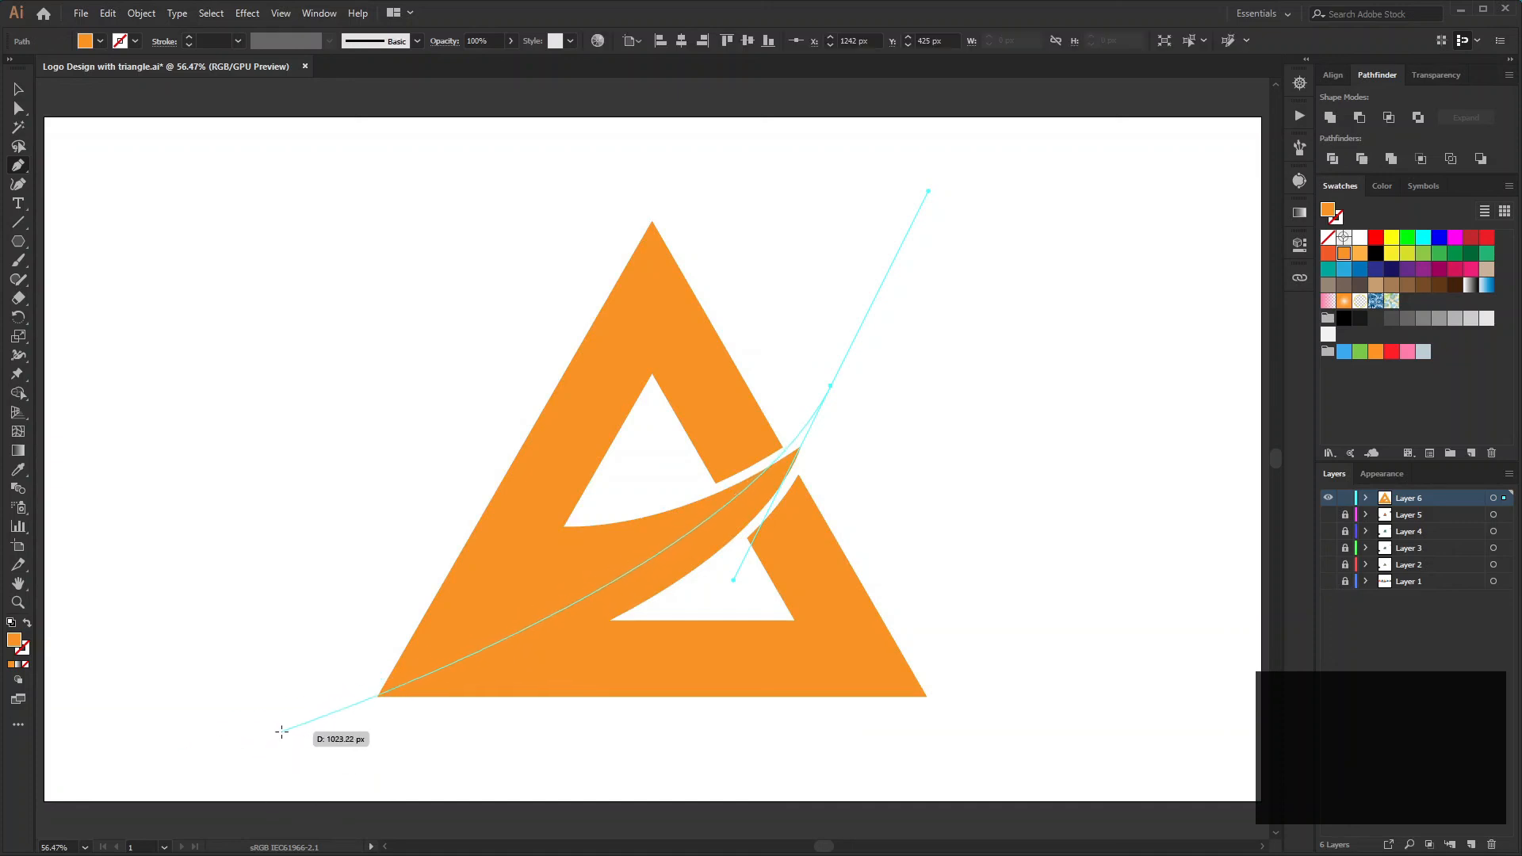
{"action": "left_click_drag", "start_coordinate": [351, 704], "coordinate": [188, 758]}
{"action": "key", "text": "shift+x"}
{"action": "left_click", "coordinate": [22, 649]}
{"action": "left_click", "coordinate": [1345, 210]}
Move the curve's upper end to about X 1312 px, Y 396 px and adjust its handles so it runs through the swoosh's tip.
{"action": "key", "text": "v"}
{"action": "left_click", "coordinate": [827, 384]}
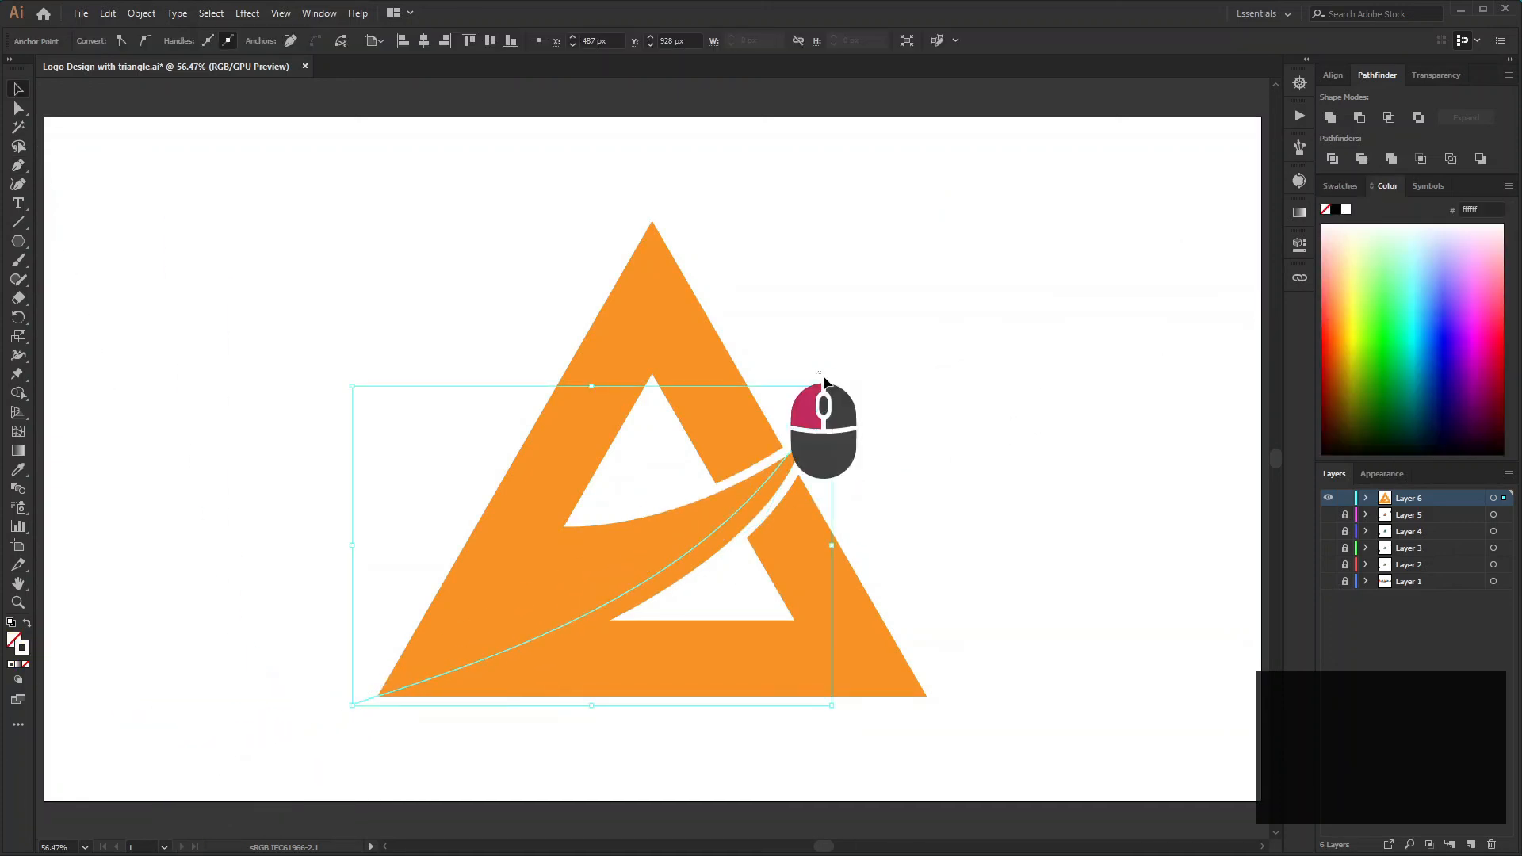
{"action": "key", "text": "a"}
{"action": "left_click_drag", "start_coordinate": [831, 386], "coordinate": [861, 350]}
{"action": "left_click_drag", "start_coordinate": [767, 562], "coordinate": [639, 604]}
{"action": "key", "text": "ctrl+z"}
{"action": "left_click_drag", "start_coordinate": [862, 351], "coordinate": [876, 367]}
{"action": "left_click_drag", "start_coordinate": [515, 652], "coordinate": [464, 659]}
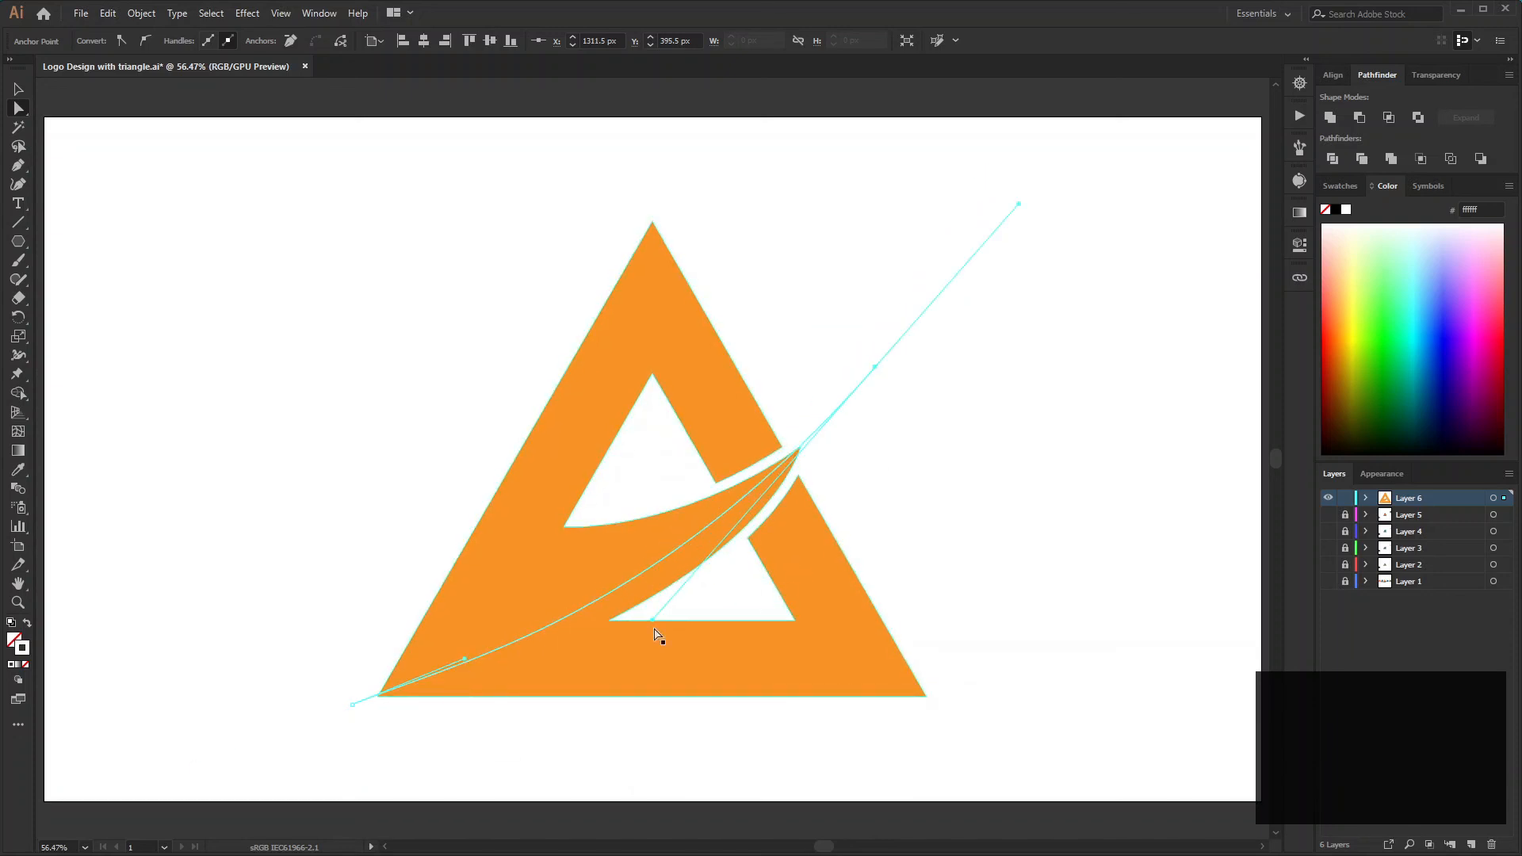
{"action": "left_click", "coordinate": [758, 524]}
{"action": "left_click", "coordinate": [659, 568]}
{"action": "left_click_drag", "start_coordinate": [653, 620], "coordinate": [739, 548]}
{"action": "key", "text": "v"}
{"action": "left_click", "coordinate": [993, 371]}
Set the white curve's stroke weight to 10 px and nudge the curve slightly down.
{"action": "left_click_drag", "start_coordinate": [796, 347], "coordinate": [953, 421]}
{"action": "left_click", "coordinate": [238, 41]}
{"action": "left_click", "coordinate": [255, 181]}
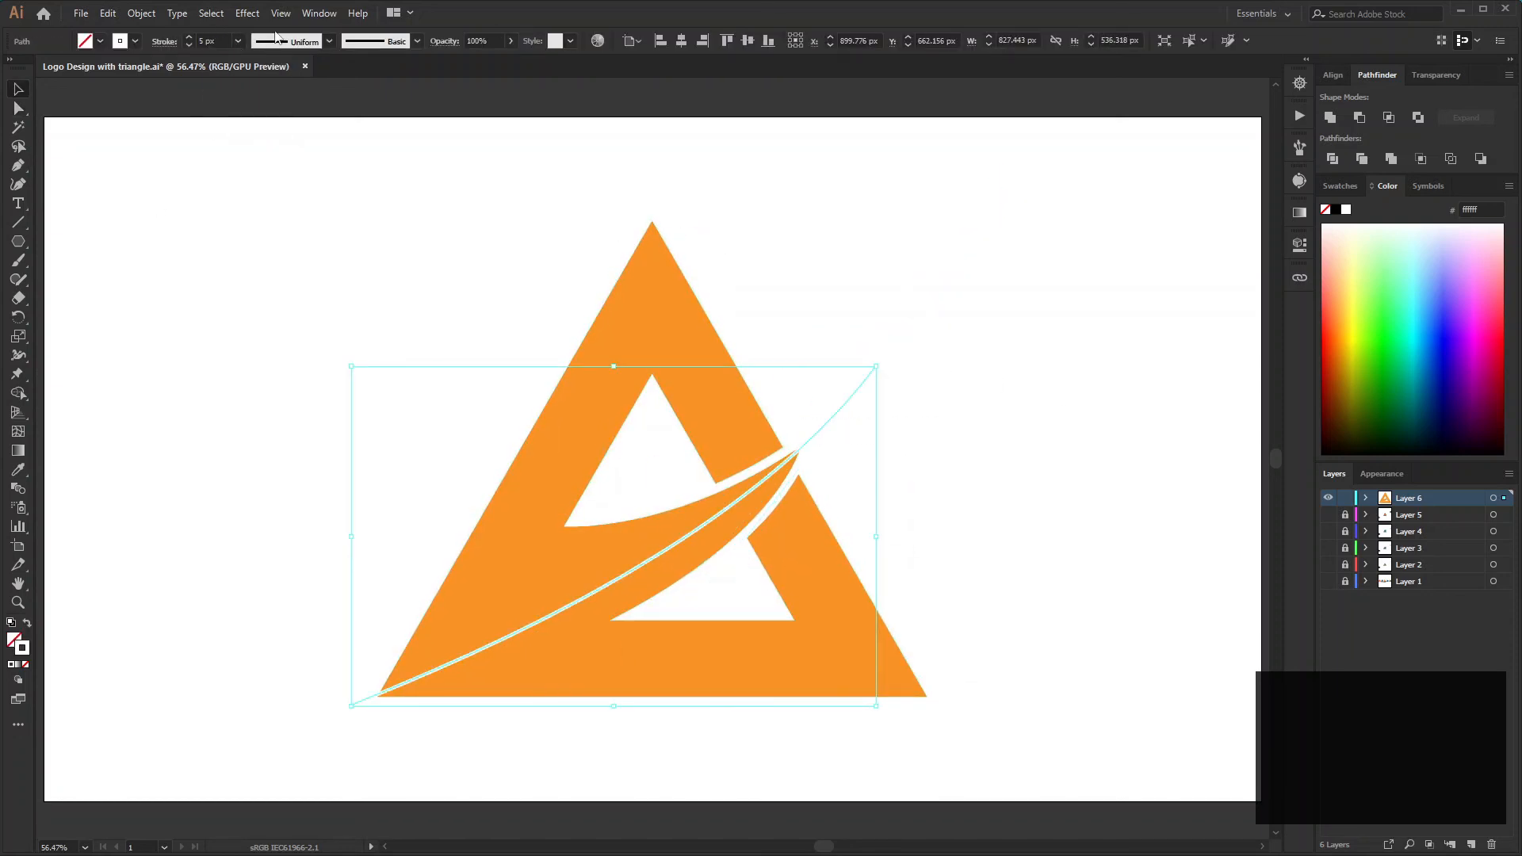
{"action": "left_click", "coordinate": [238, 41]}
{"action": "left_click", "coordinate": [255, 268]}
{"action": "key", "text": "Down"}
{"action": "key", "text": "Down"}
{"action": "key", "text": "Down"}
{"action": "key", "text": "Down"}
{"action": "left_click", "coordinate": [821, 368]}
{"action": "left_click_drag", "start_coordinate": [821, 367], "coordinate": [949, 466]}
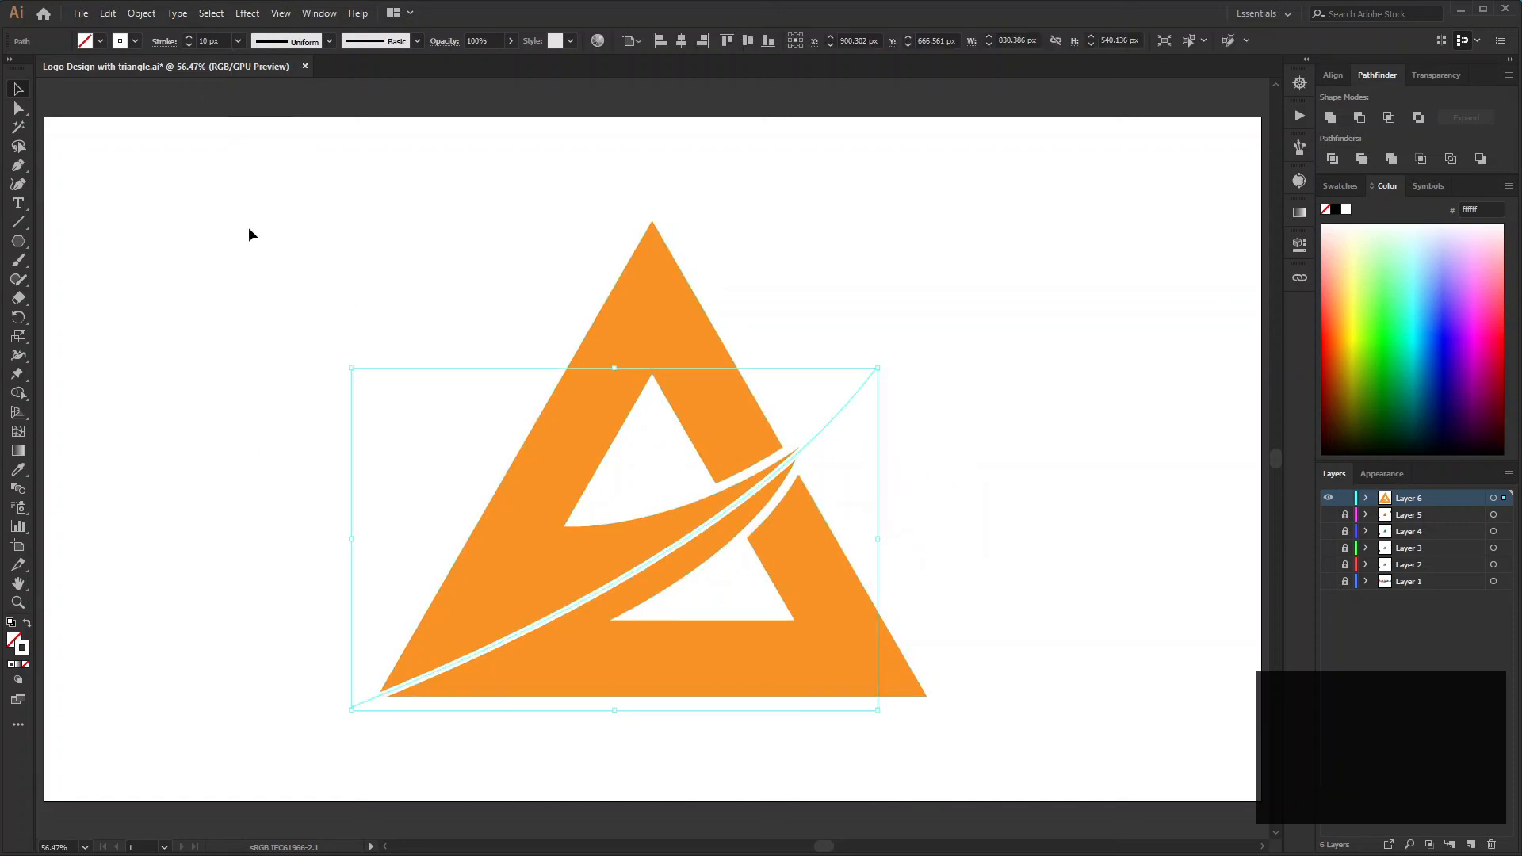
Expand the white curve's stroke into a shape and subtract it from the orange logo with Minus Front.
{"action": "left_click", "coordinate": [141, 14]}
{"action": "left_click", "coordinate": [162, 206]}
{"action": "left_click", "coordinate": [733, 495]}
{"action": "left_click", "coordinate": [1027, 409]}
{"action": "left_click_drag", "start_coordinate": [1025, 406], "coordinate": [383, 588]}
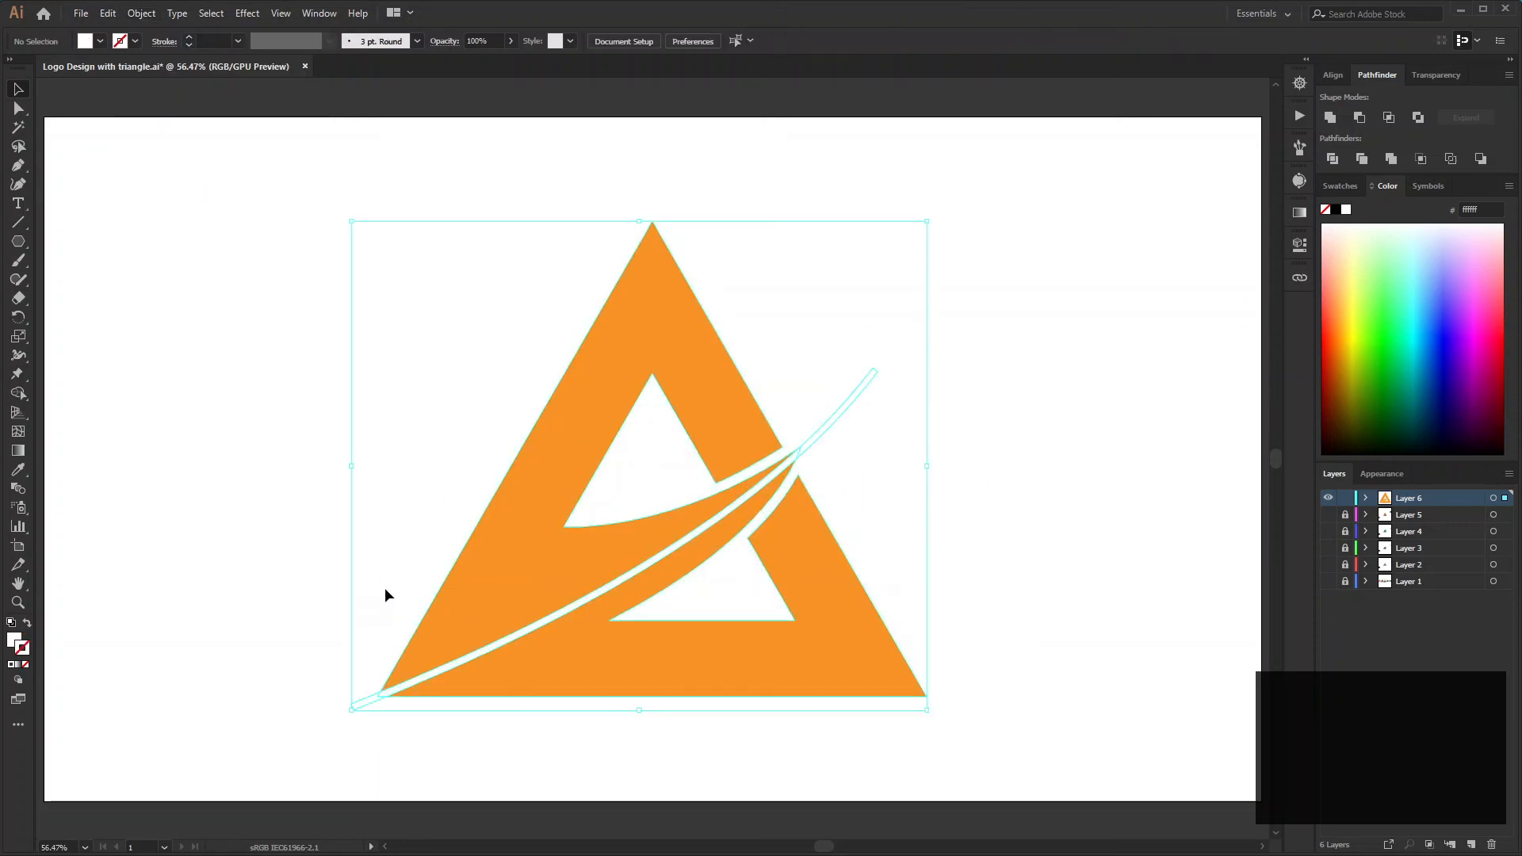
{"action": "left_click", "coordinate": [1360, 119]}
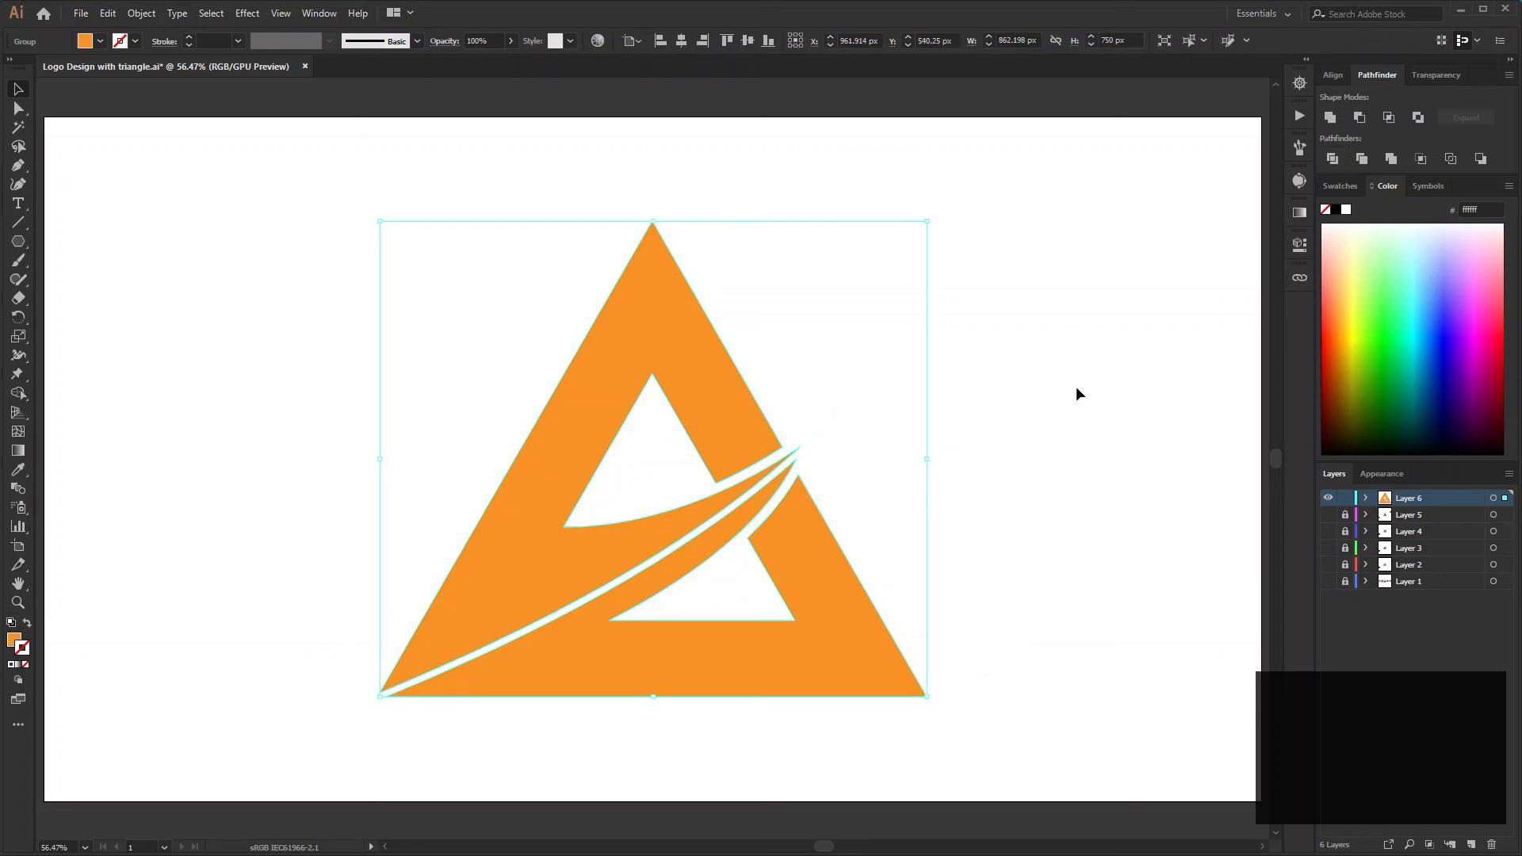
{"action": "left_click", "coordinate": [853, 405]}
Ungroup the split logo and fill its lower-right piece with dark gray.
{"action": "left_click", "coordinate": [647, 297]}
{"action": "right_click", "coordinate": [648, 298]}
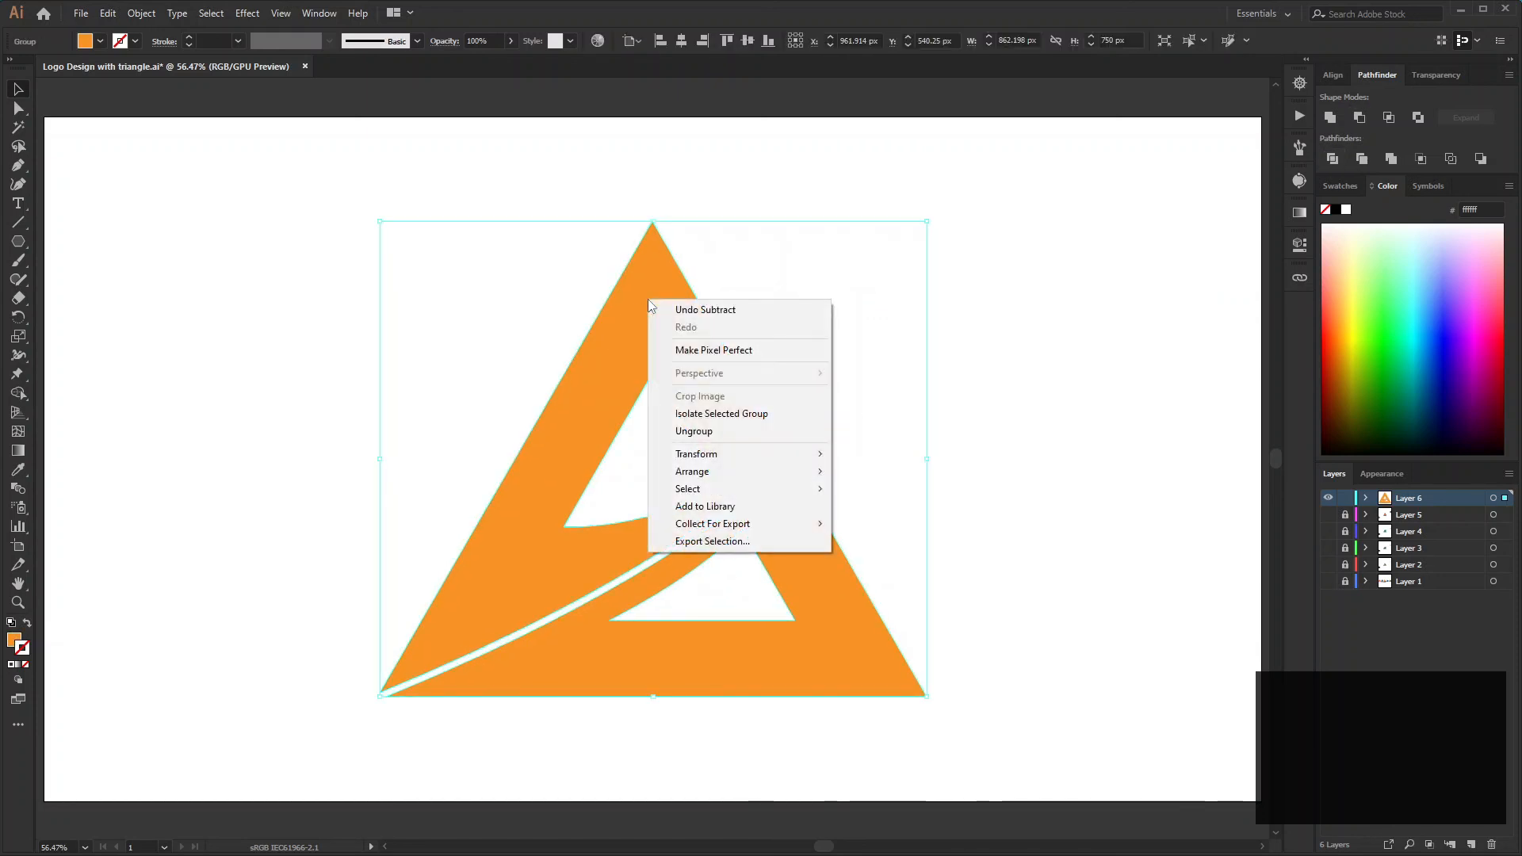
{"action": "left_click", "coordinate": [737, 411]}
{"action": "left_click", "coordinate": [1056, 437]}
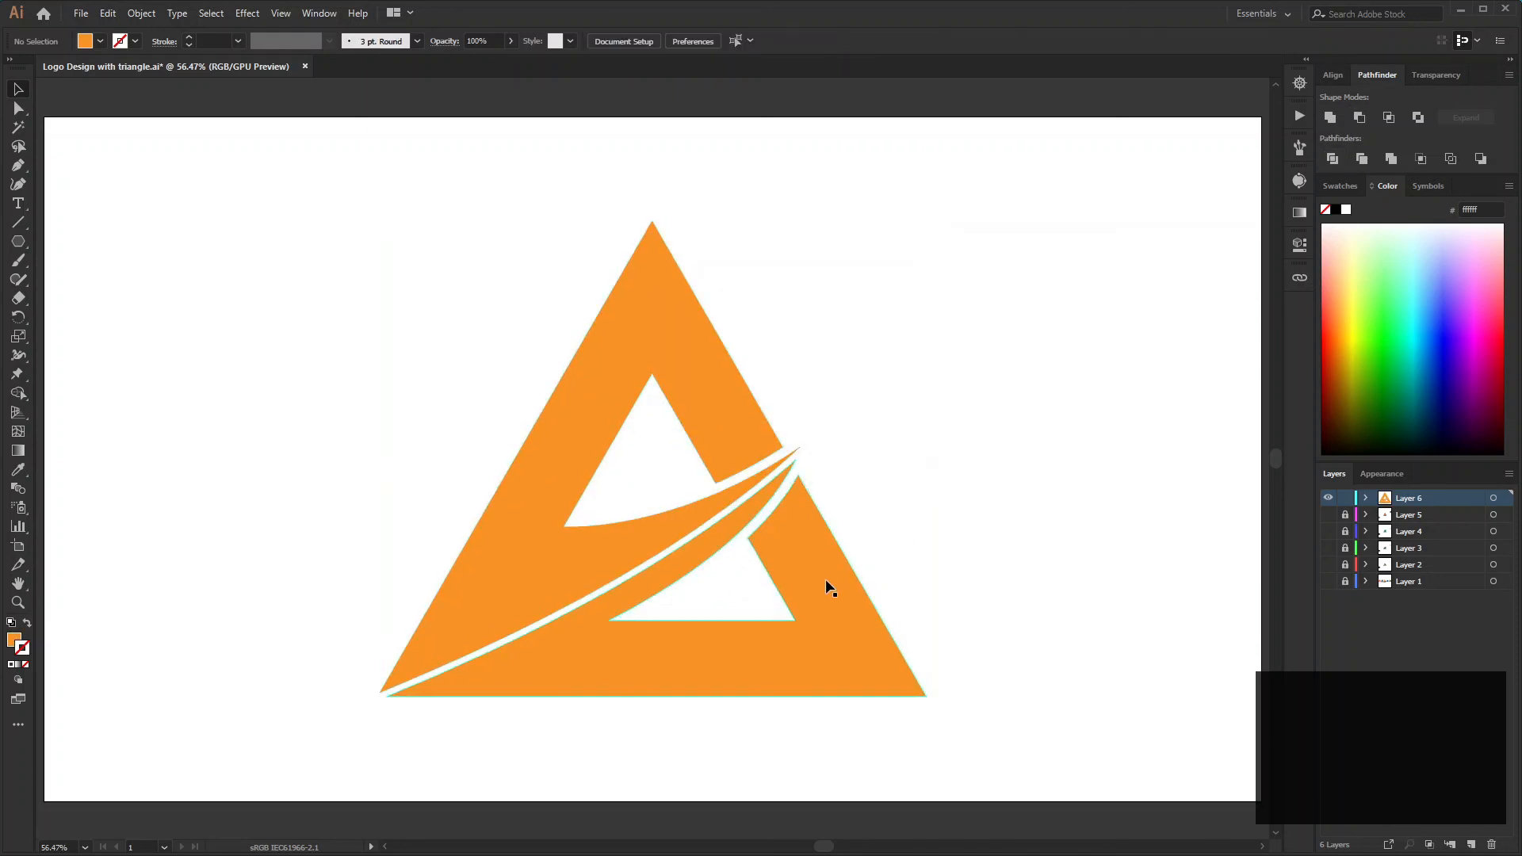
{"action": "left_click", "coordinate": [826, 579]}
{"action": "left_click", "coordinate": [1345, 188]}
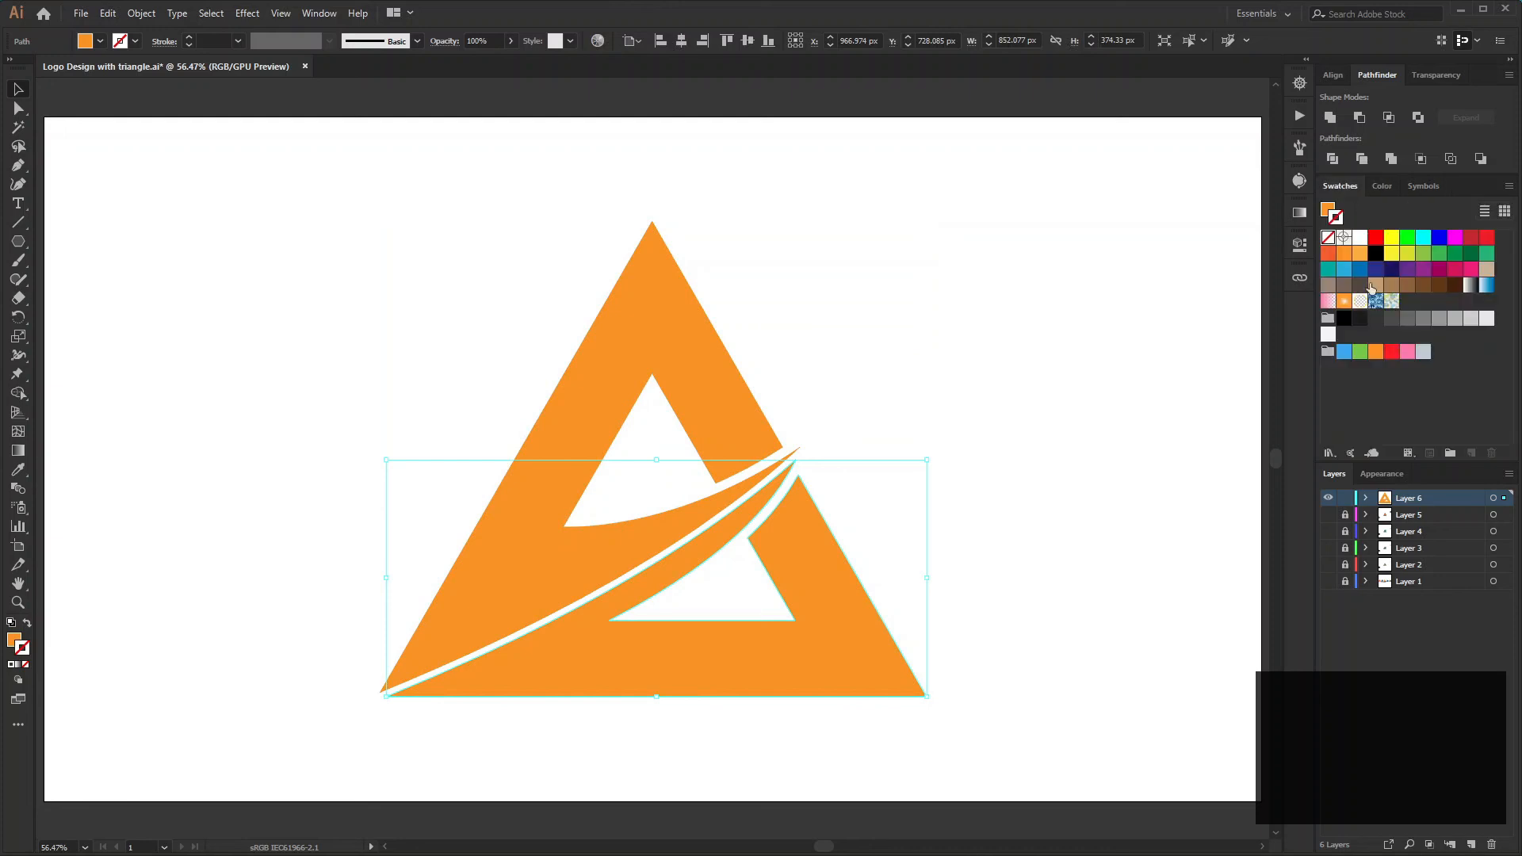
{"action": "left_click", "coordinate": [1360, 321]}
{"action": "left_click", "coordinate": [930, 340]}
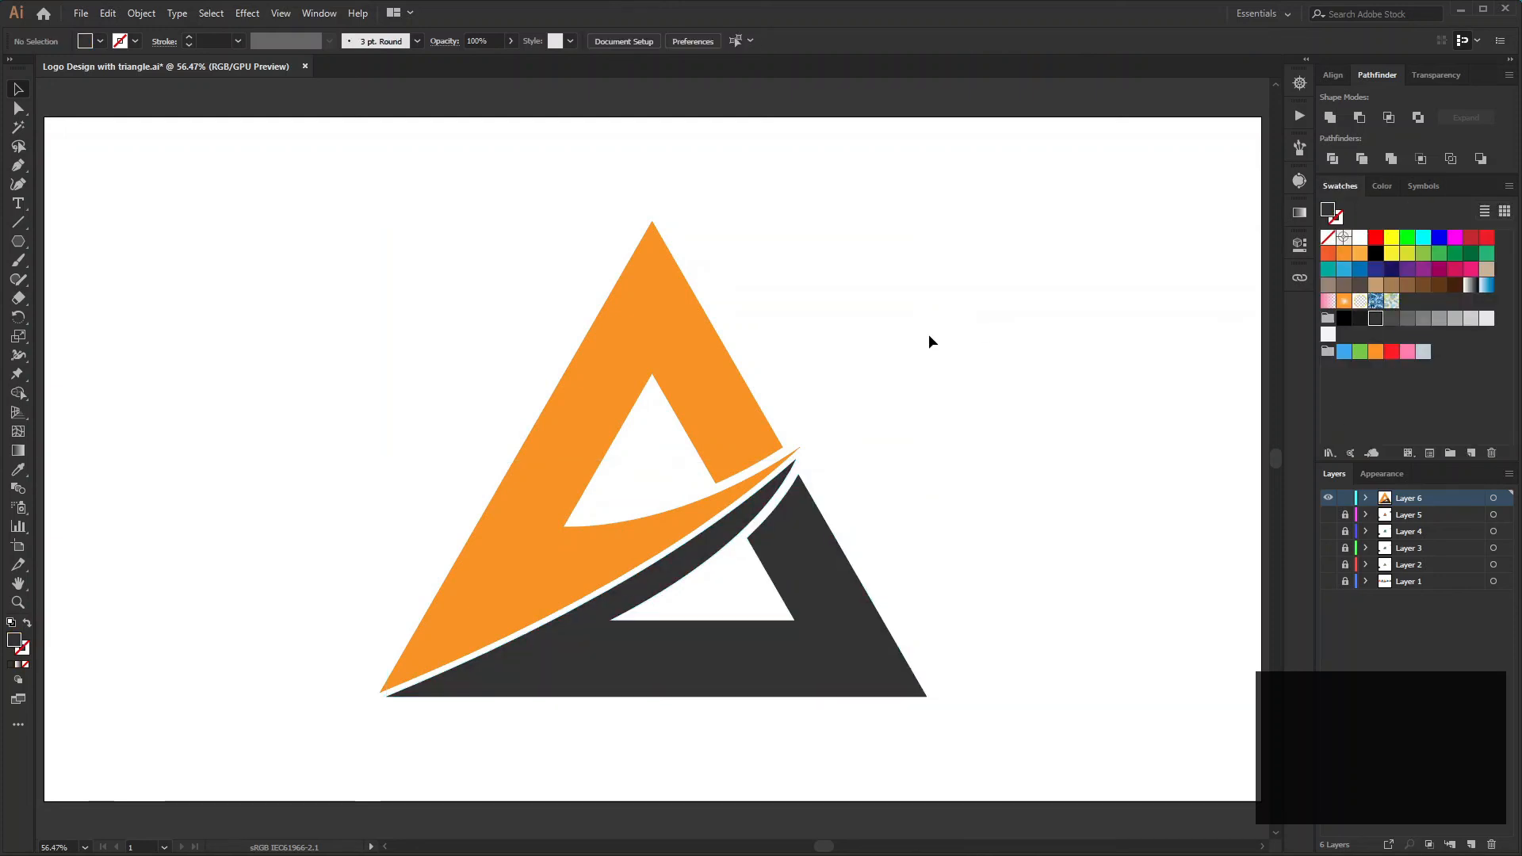
Group the orange and dark gray pieces and scale the group uniformly to 34%.
{"action": "left_click_drag", "start_coordinate": [985, 319], "coordinate": [380, 605]}
{"action": "left_click", "coordinate": [141, 13]}
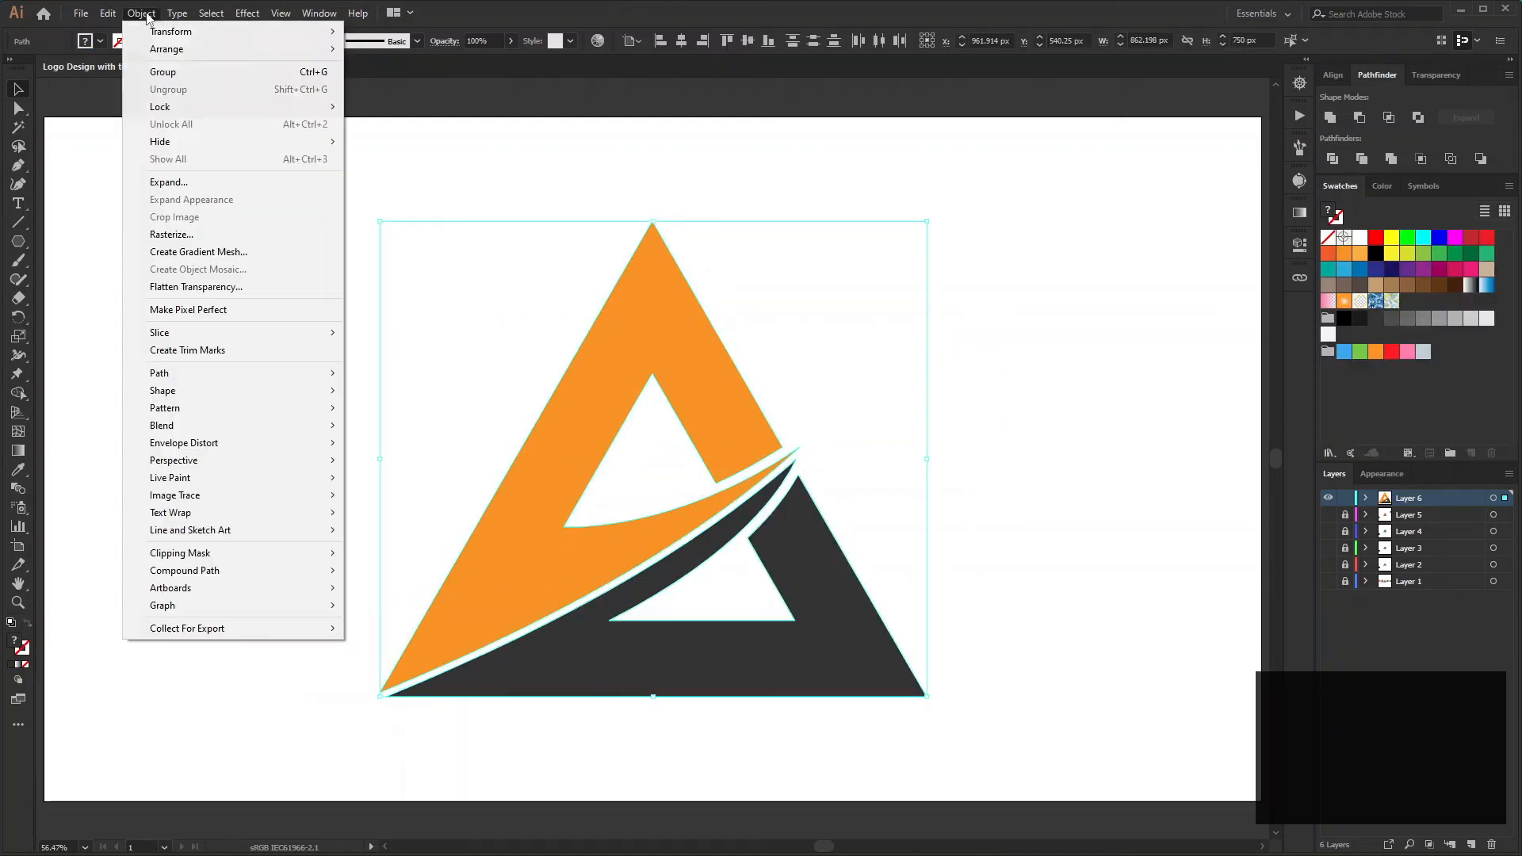
{"action": "left_click", "coordinate": [165, 71]}
{"action": "right_click", "coordinate": [672, 315]}
{"action": "mouse_move", "coordinate": [809, 469]}
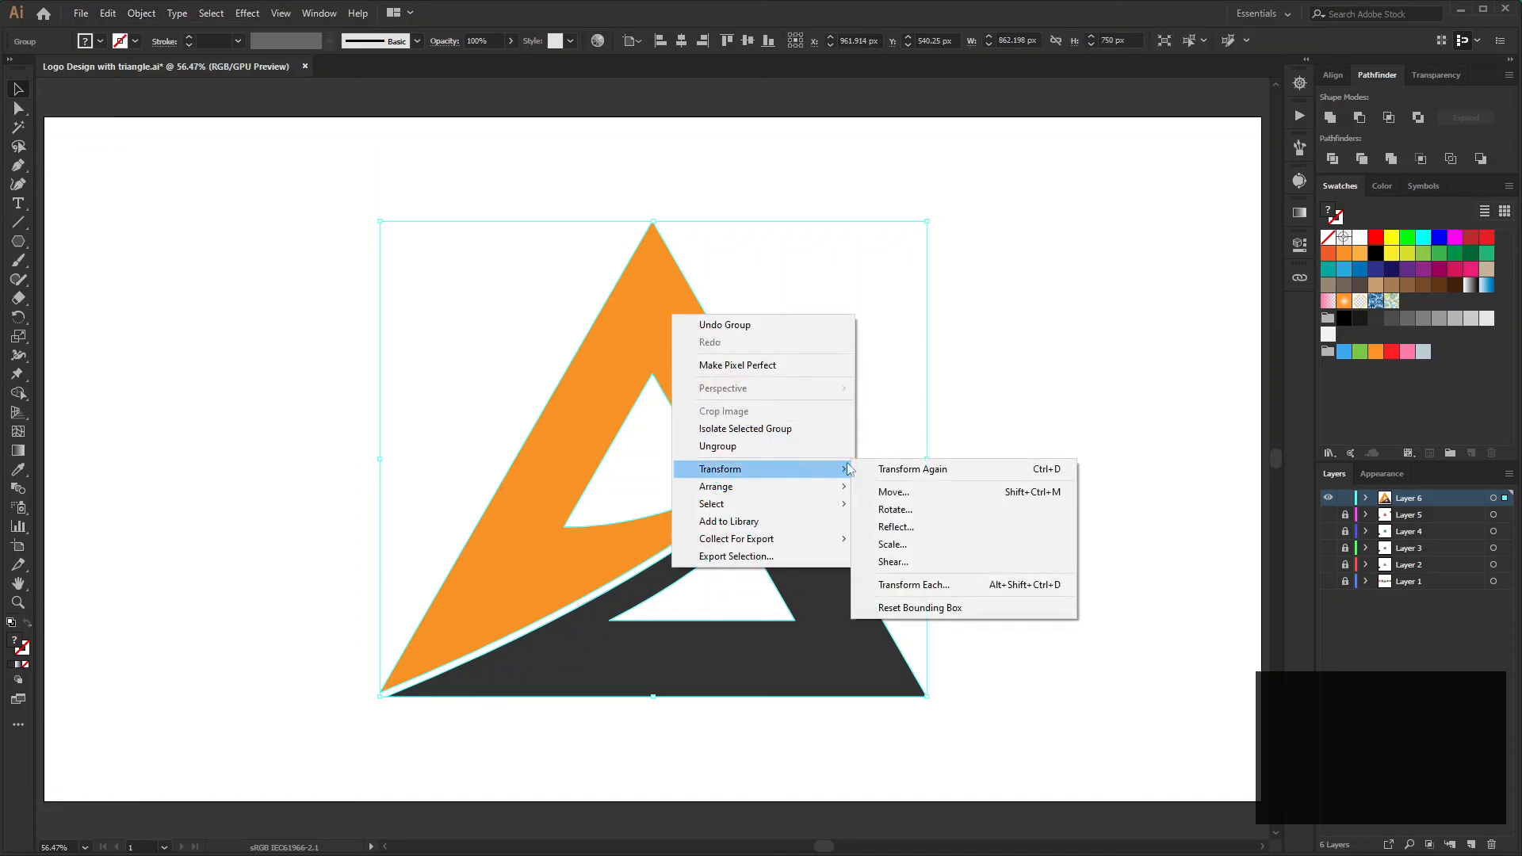
{"action": "left_click", "coordinate": [938, 544]}
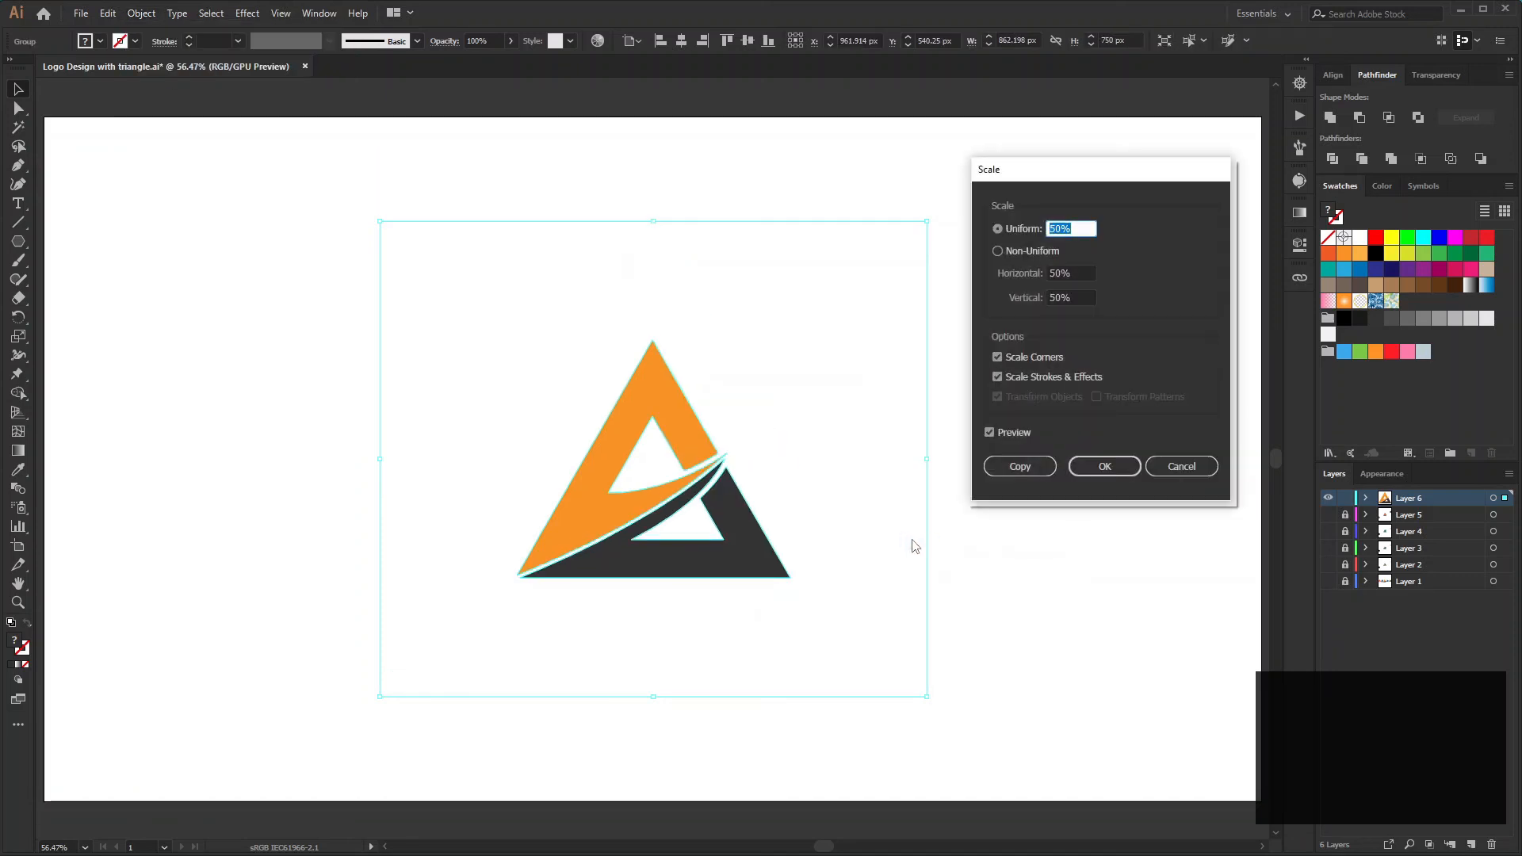
{"action": "type", "text": "34"}
{"action": "key", "text": "Tab"}
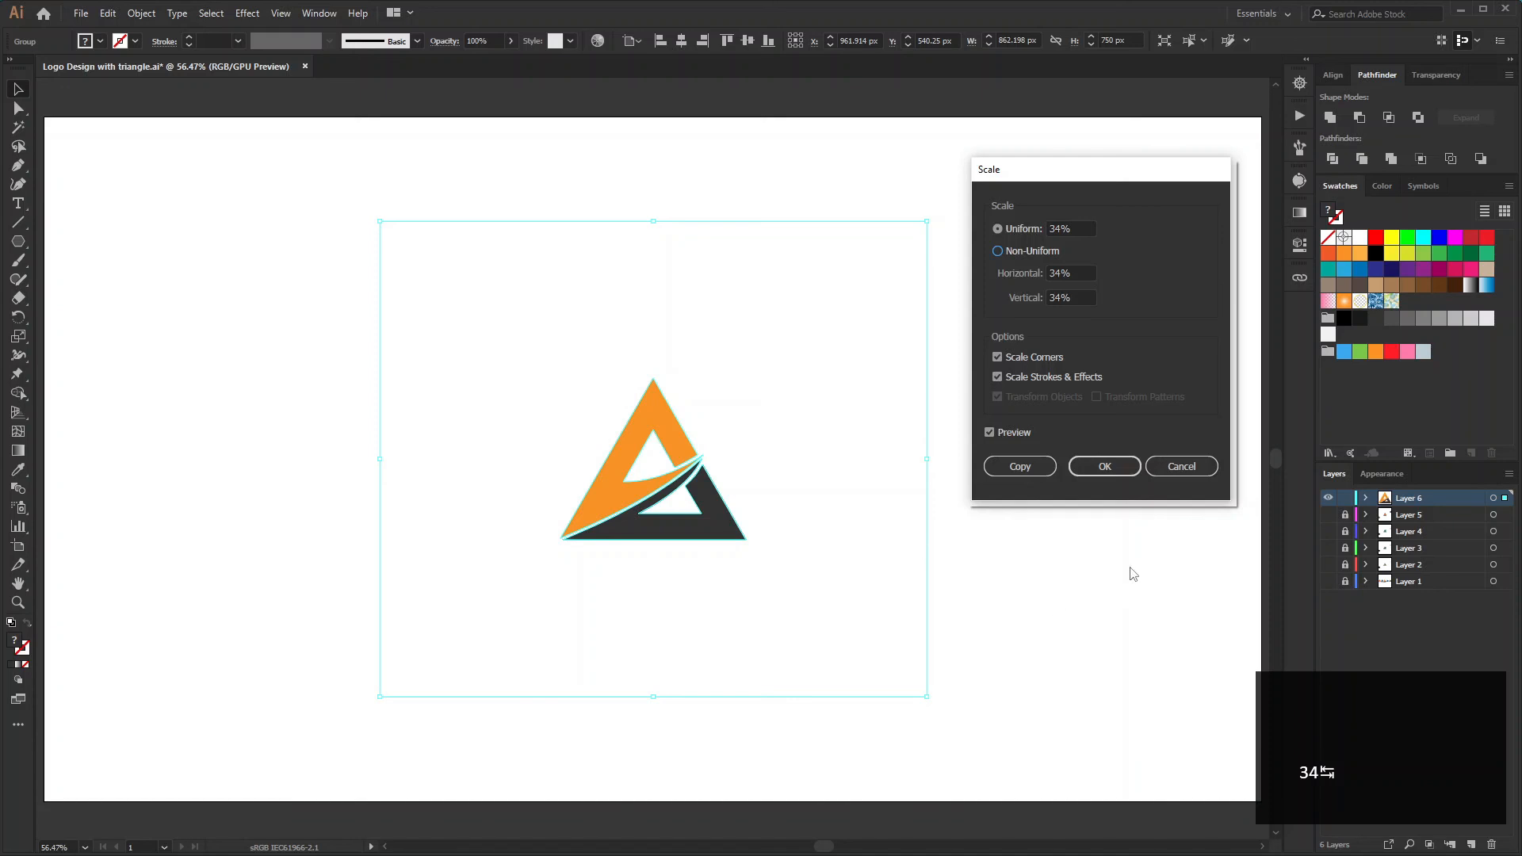
{"action": "left_click", "coordinate": [1111, 465]}
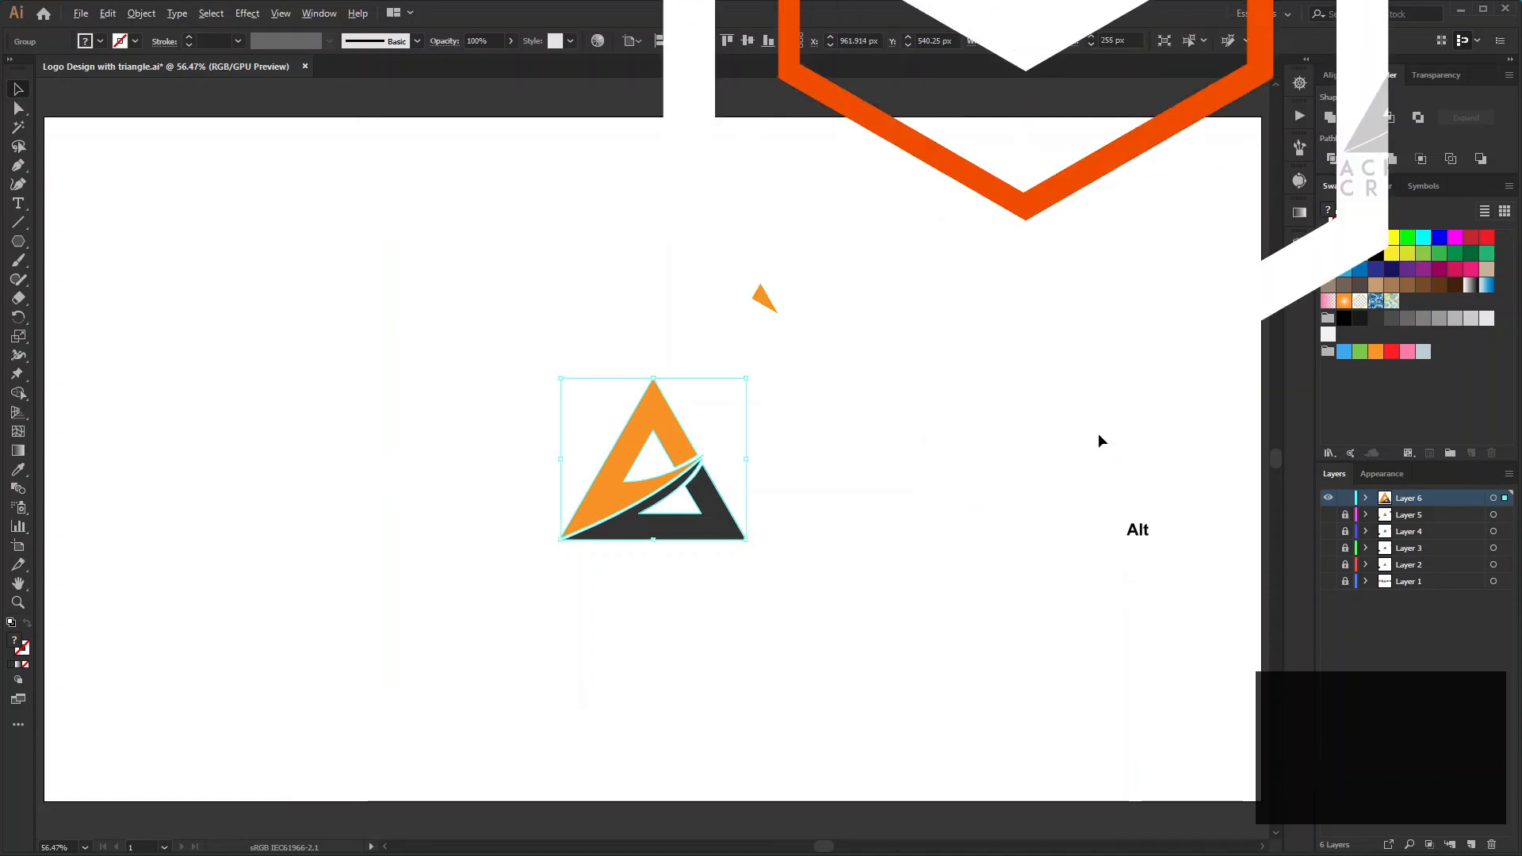